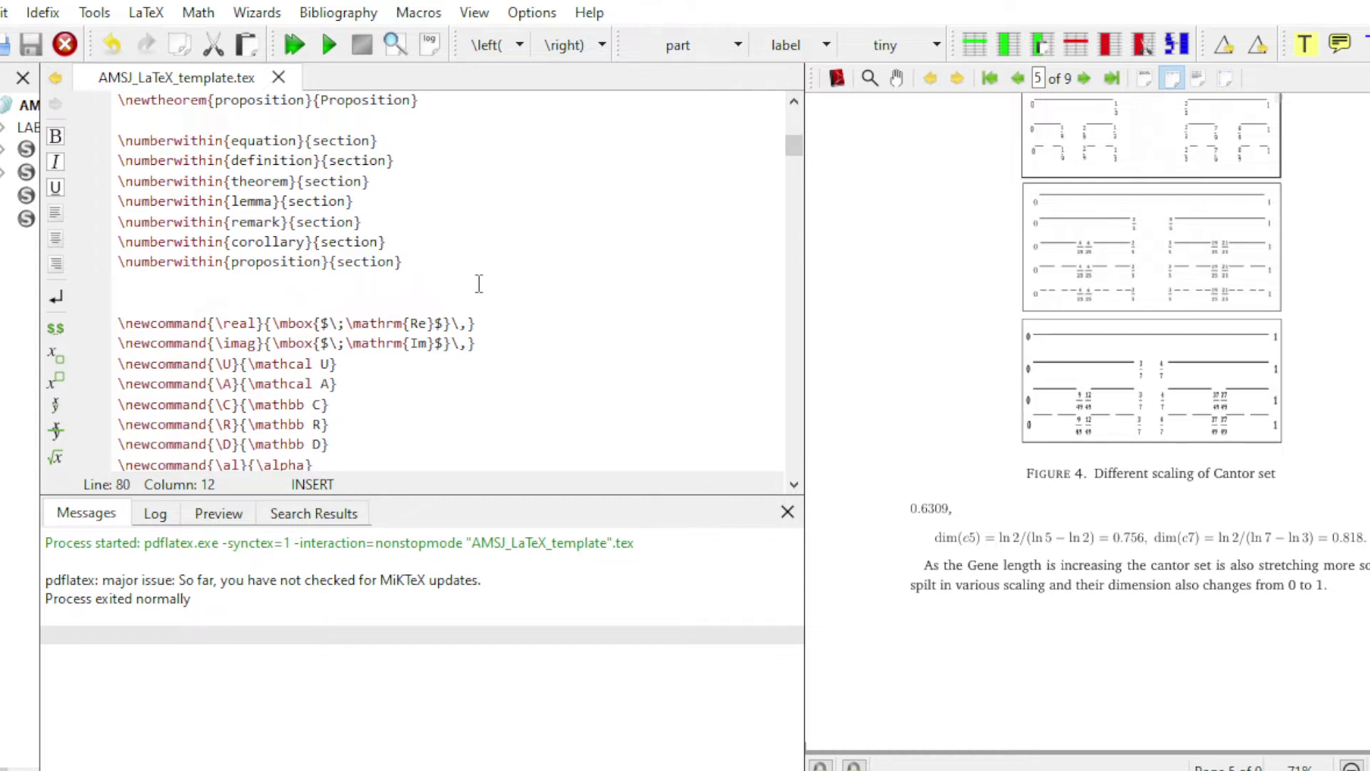
Return to the beginning of AMSJ_LaTeX_template.tex and compile the document to PDF
scroll(486, 293, up, 9)
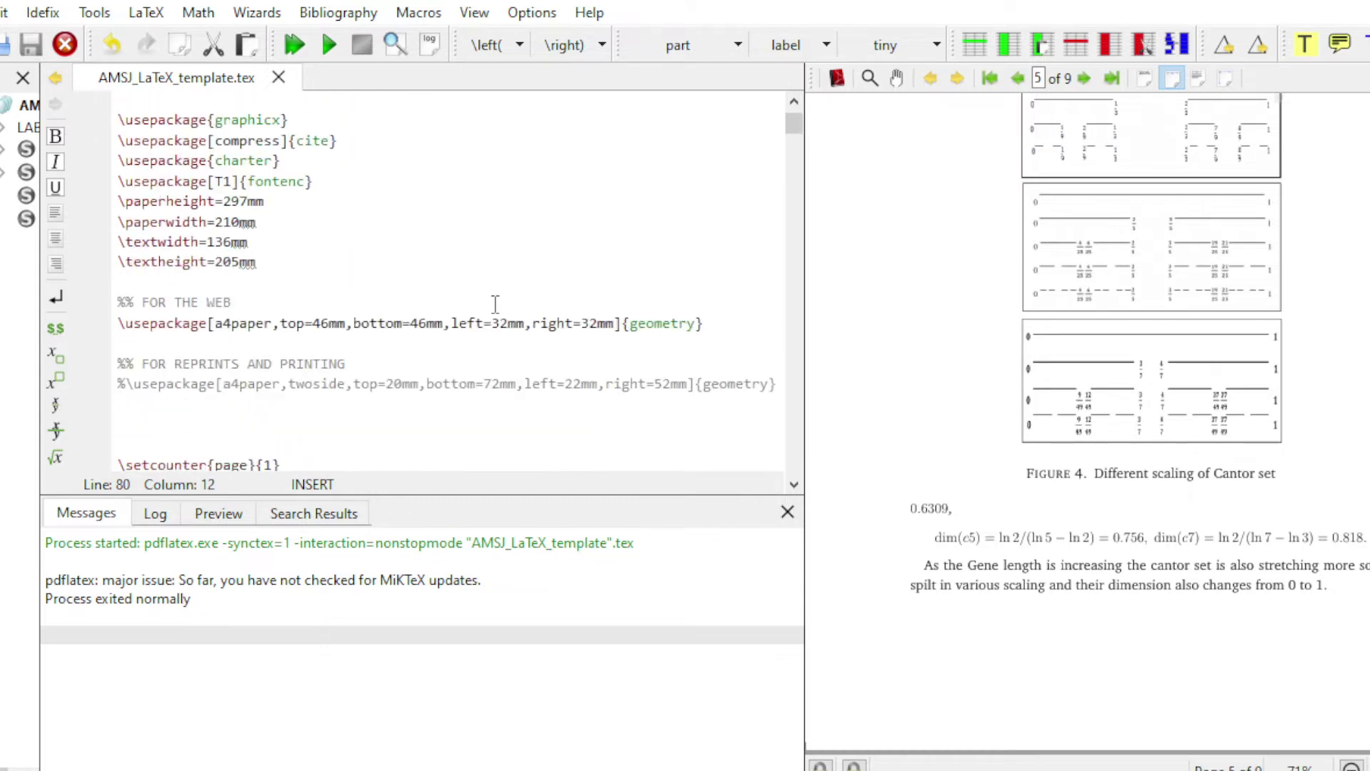
scroll(495, 304, up, 1)
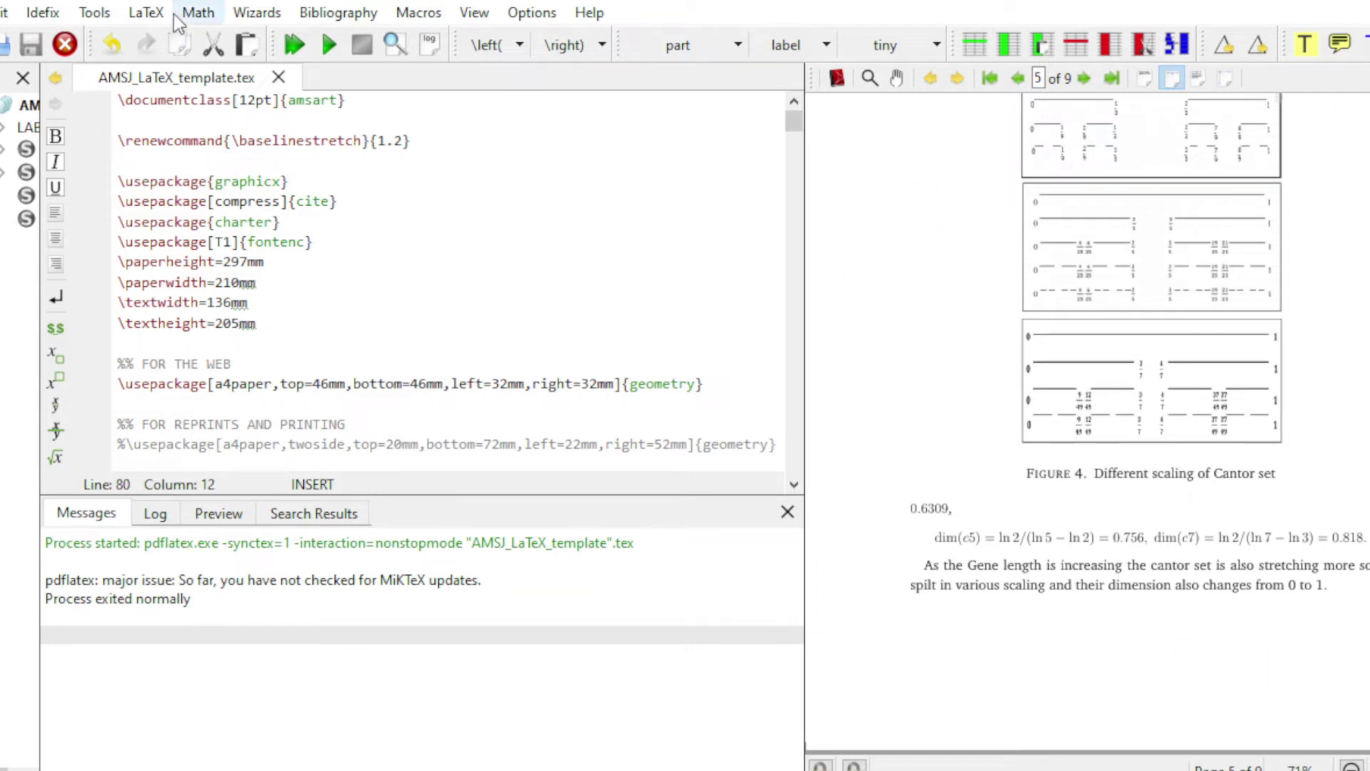
click(330, 45)
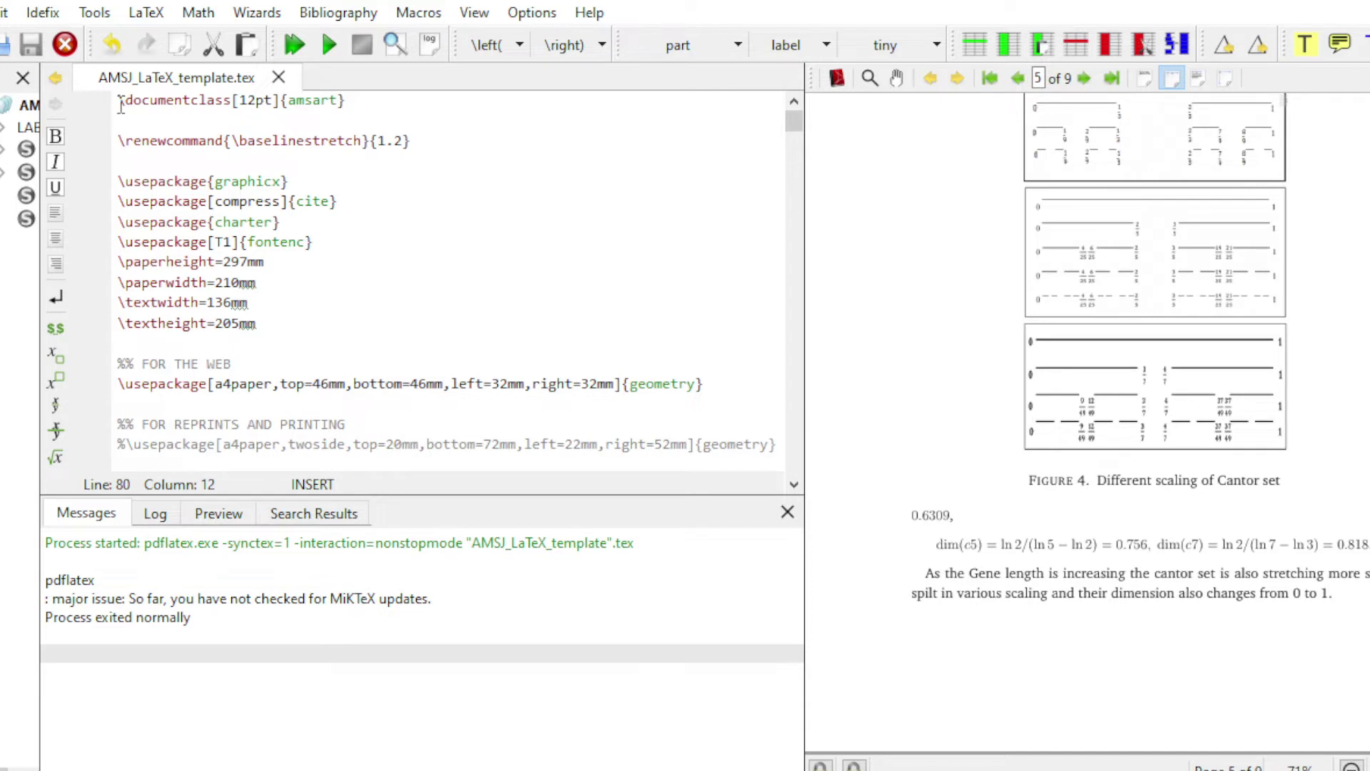
Examine the document class declaration and the baselinestretch line-spacing value in the preamble
drag(118, 102, 346, 104)
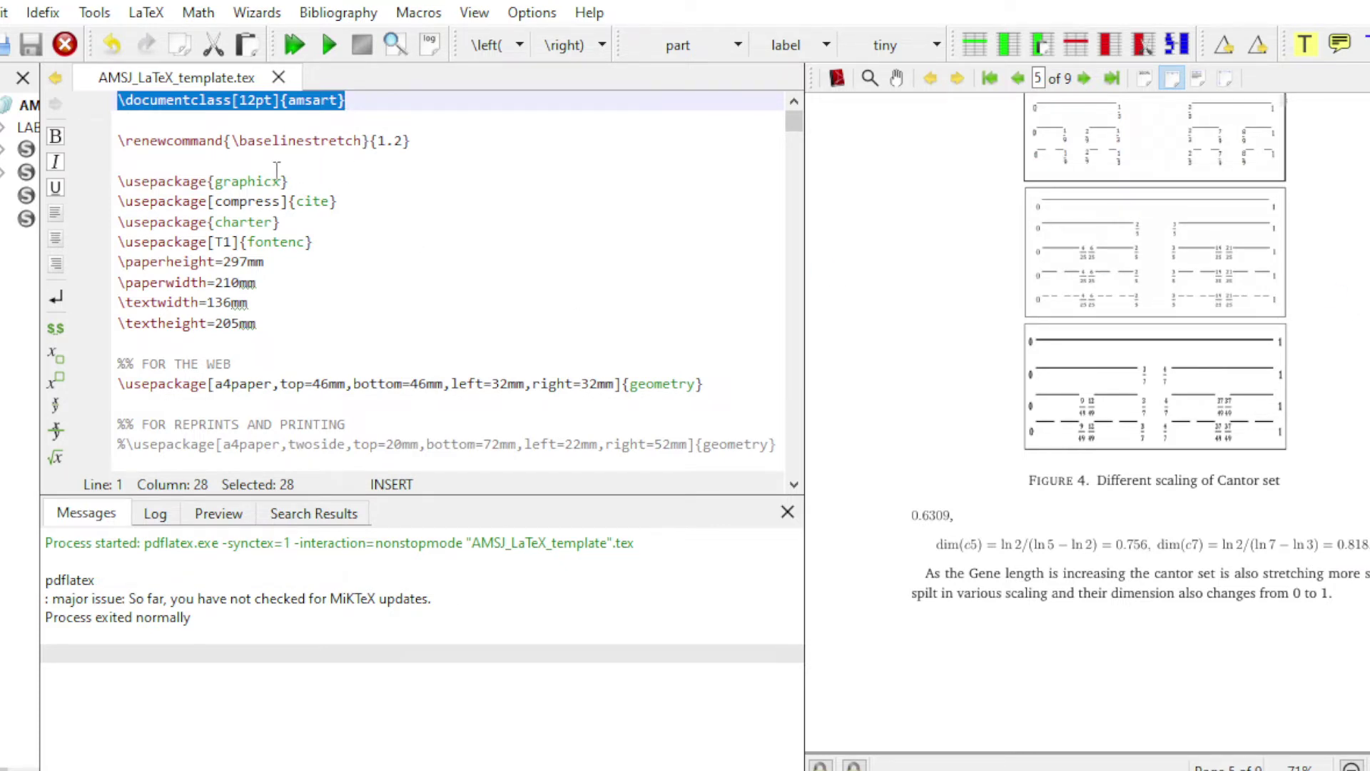
click(390, 222)
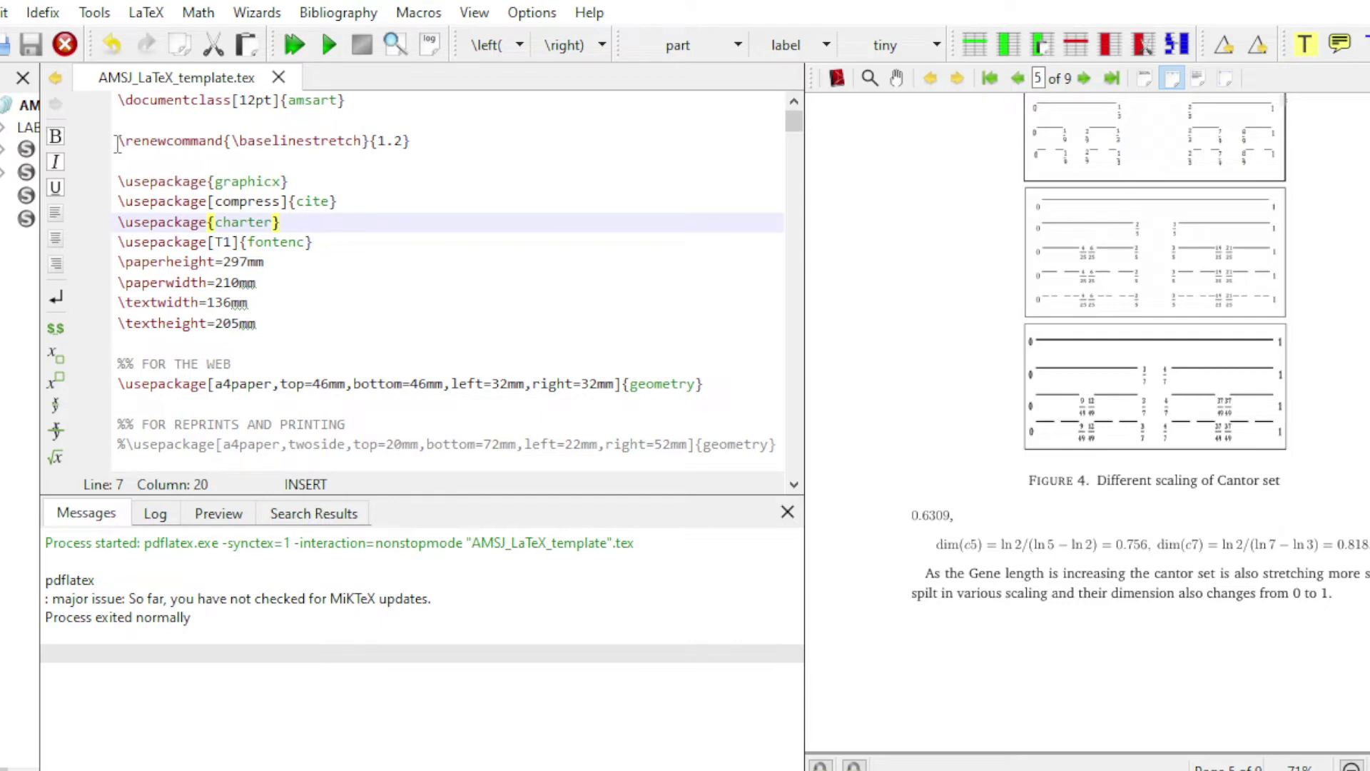
drag(118, 140, 416, 143)
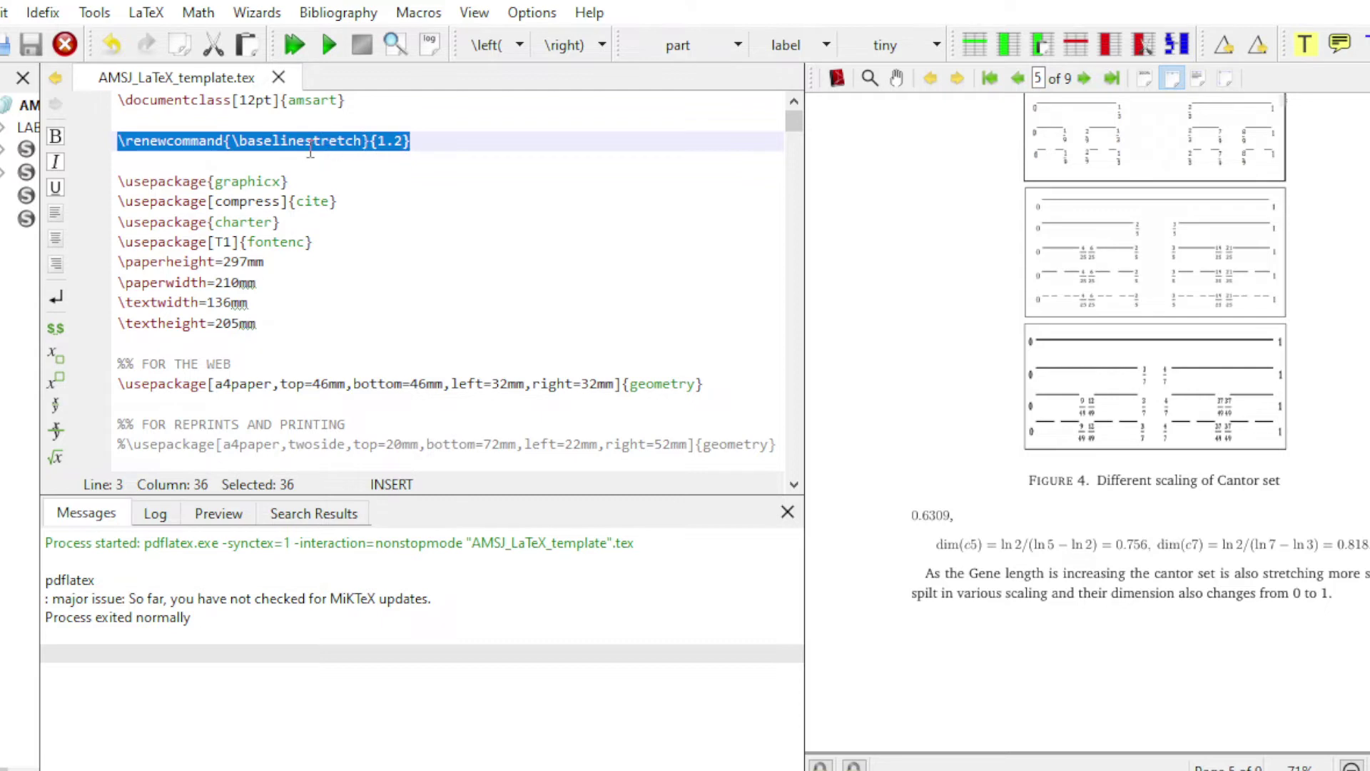
click(379, 141)
drag(379, 140, 404, 143)
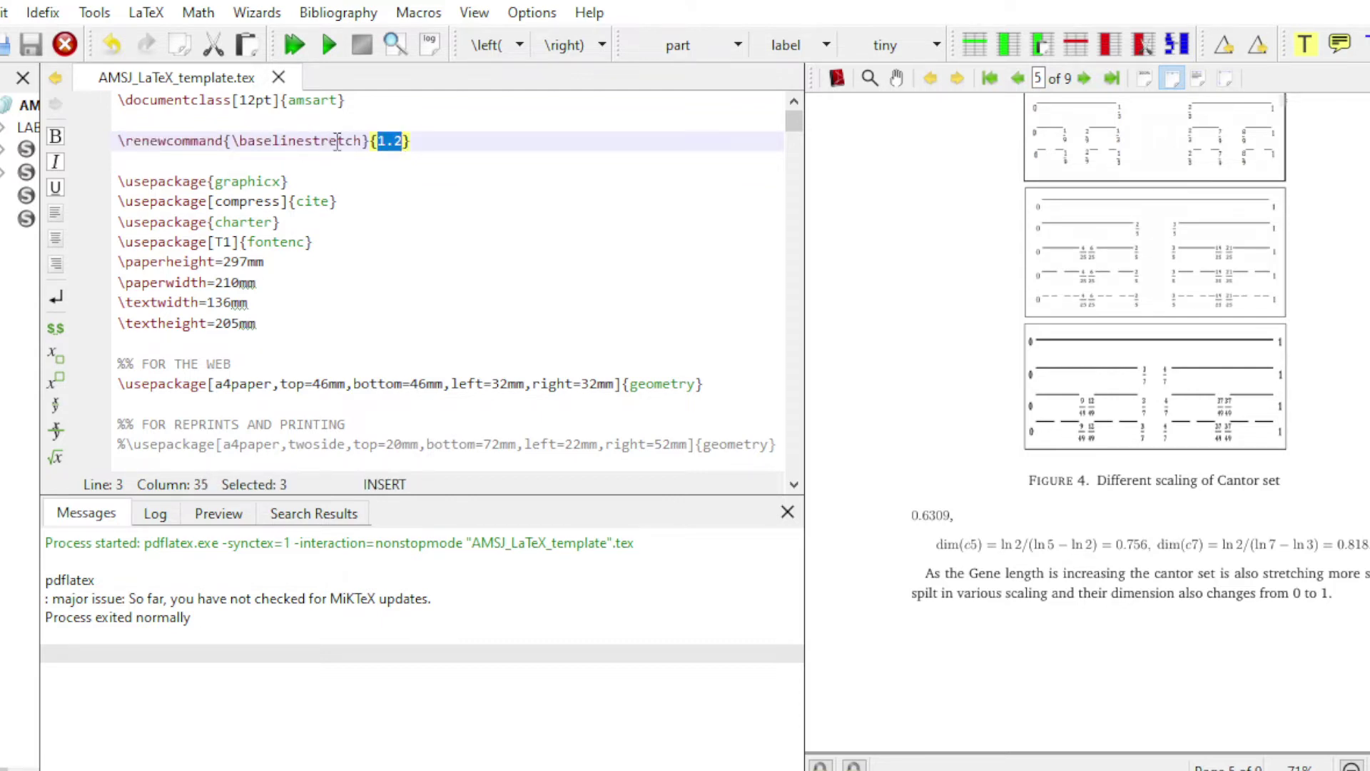
click(389, 217)
Review the graphicx, cite, charter and fontenc package lines in the preamble one by one
drag(119, 182, 298, 179)
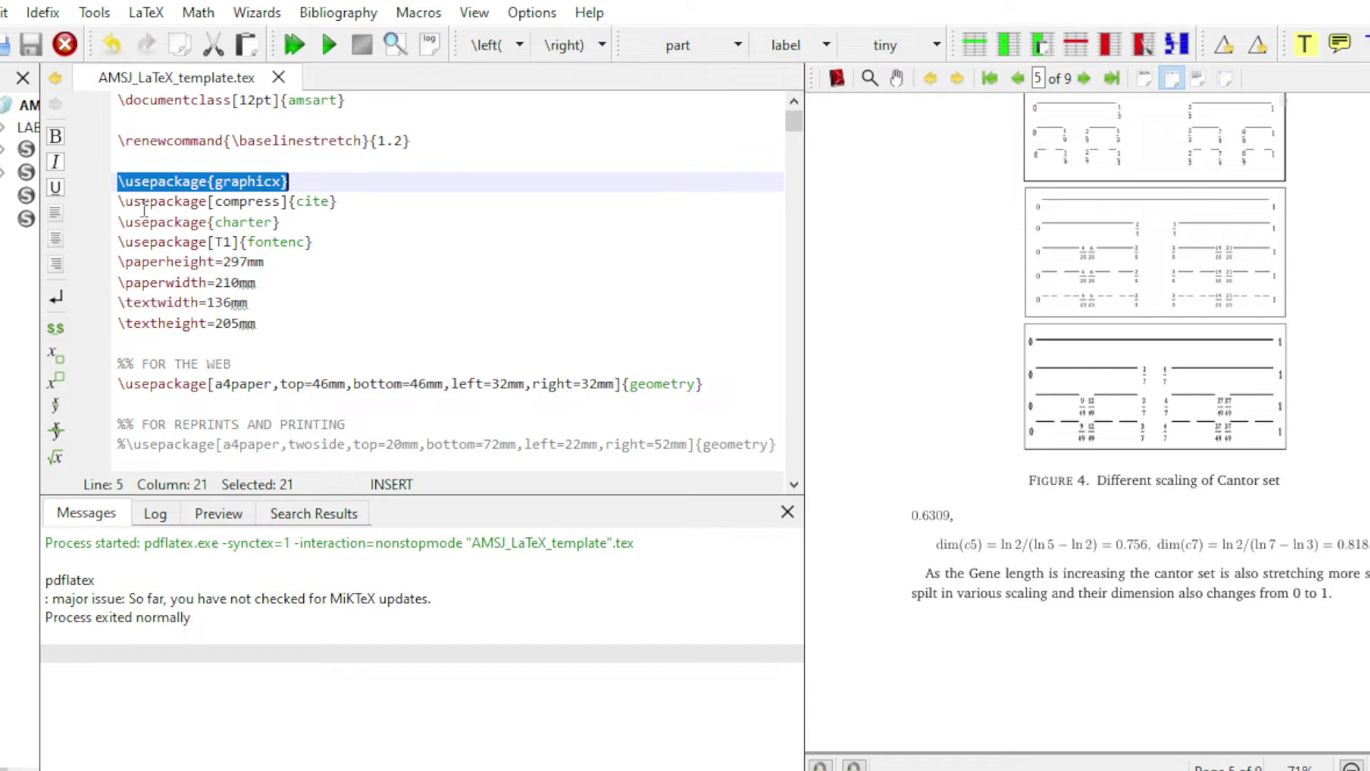
drag(120, 202, 339, 200)
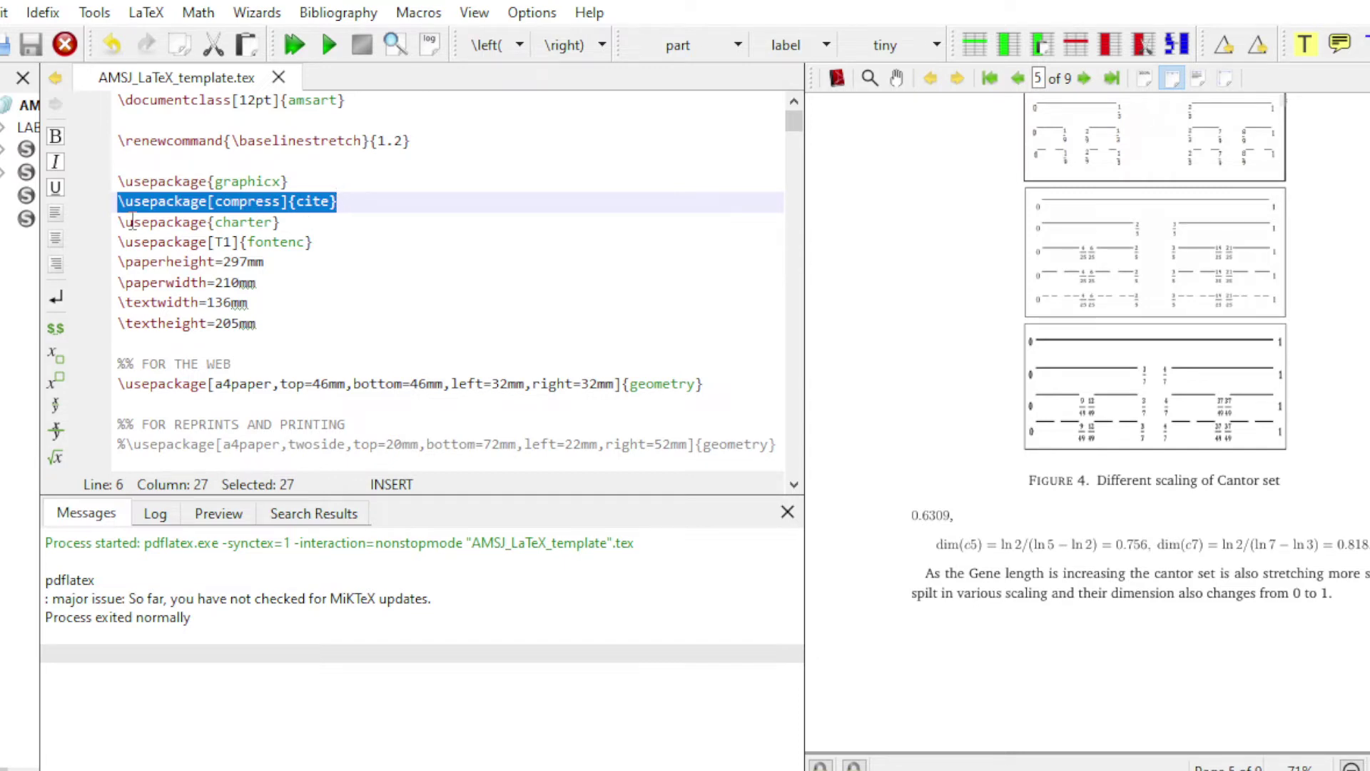
drag(119, 222, 282, 222)
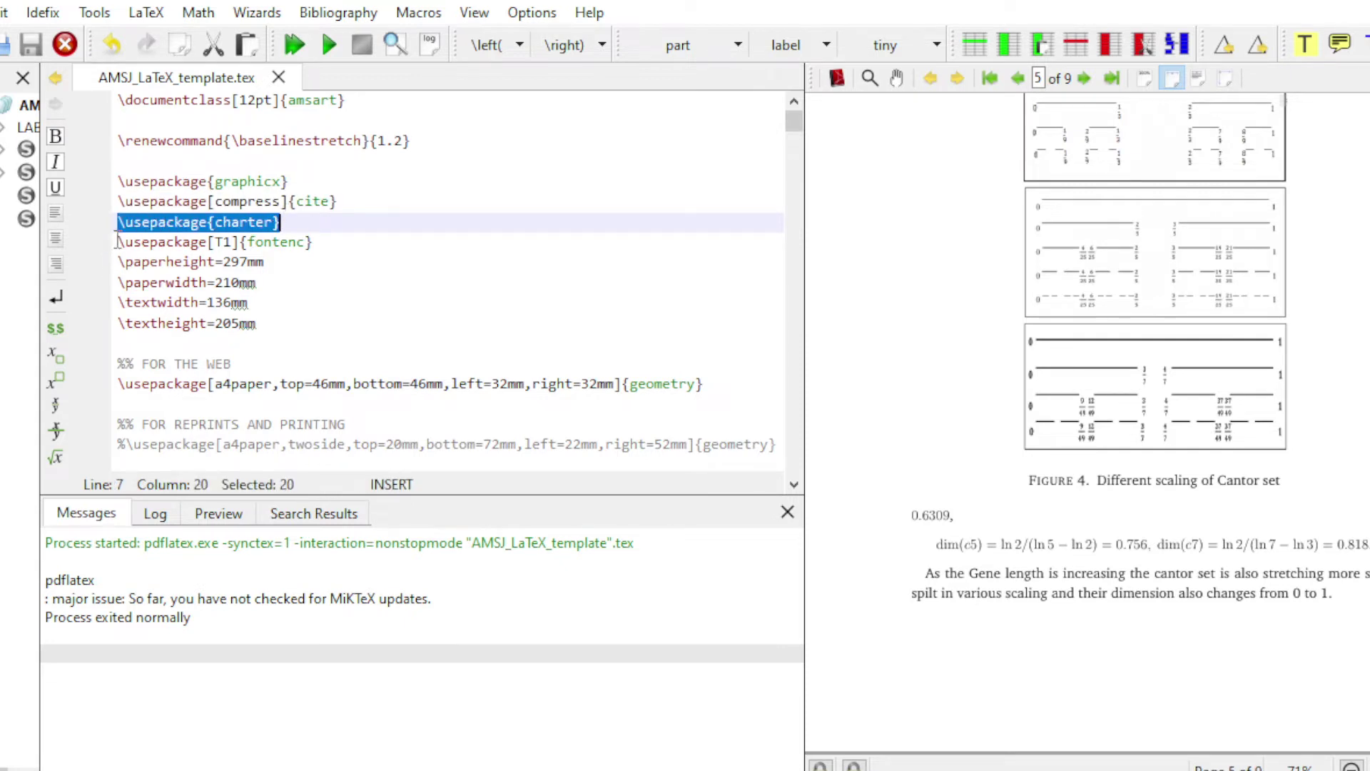
drag(119, 241, 315, 243)
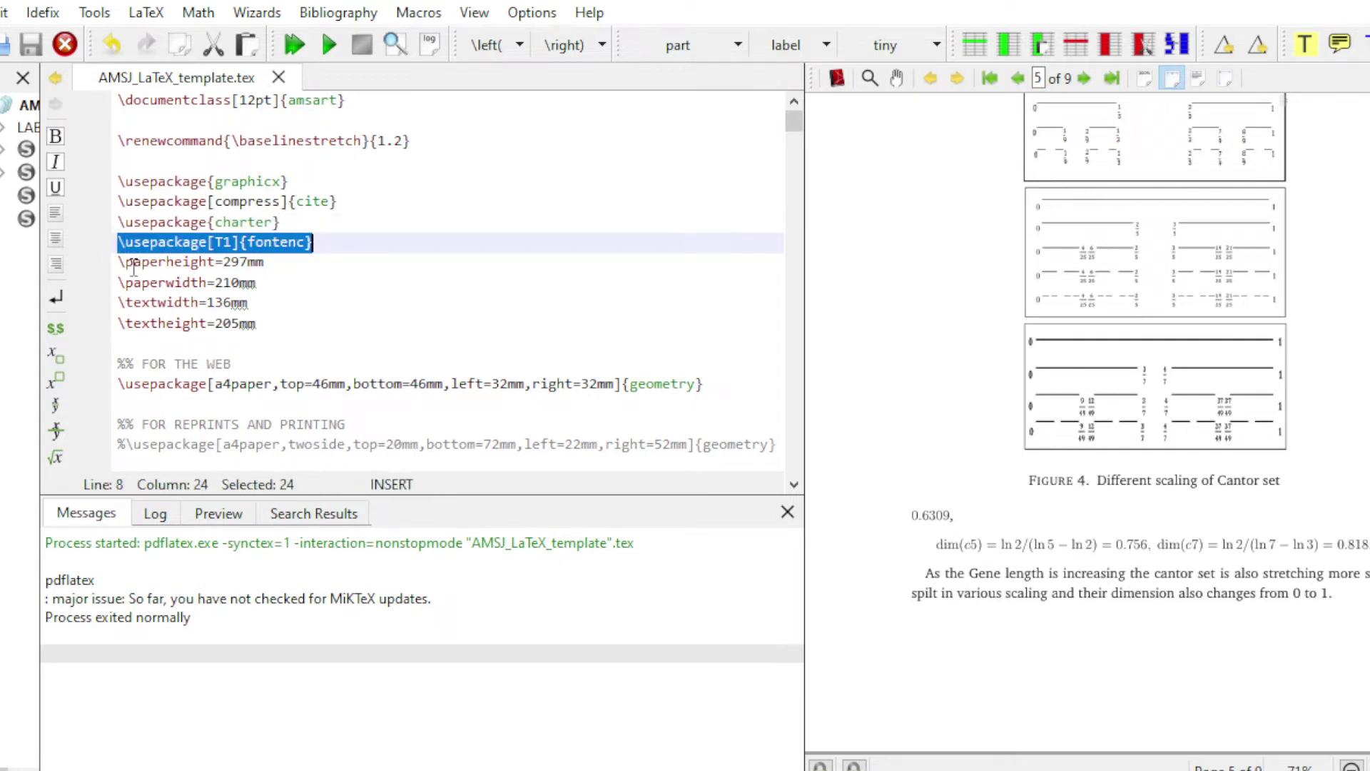
Examine the paper and text dimension lines and the geometry package line for the web version
drag(119, 263, 264, 324)
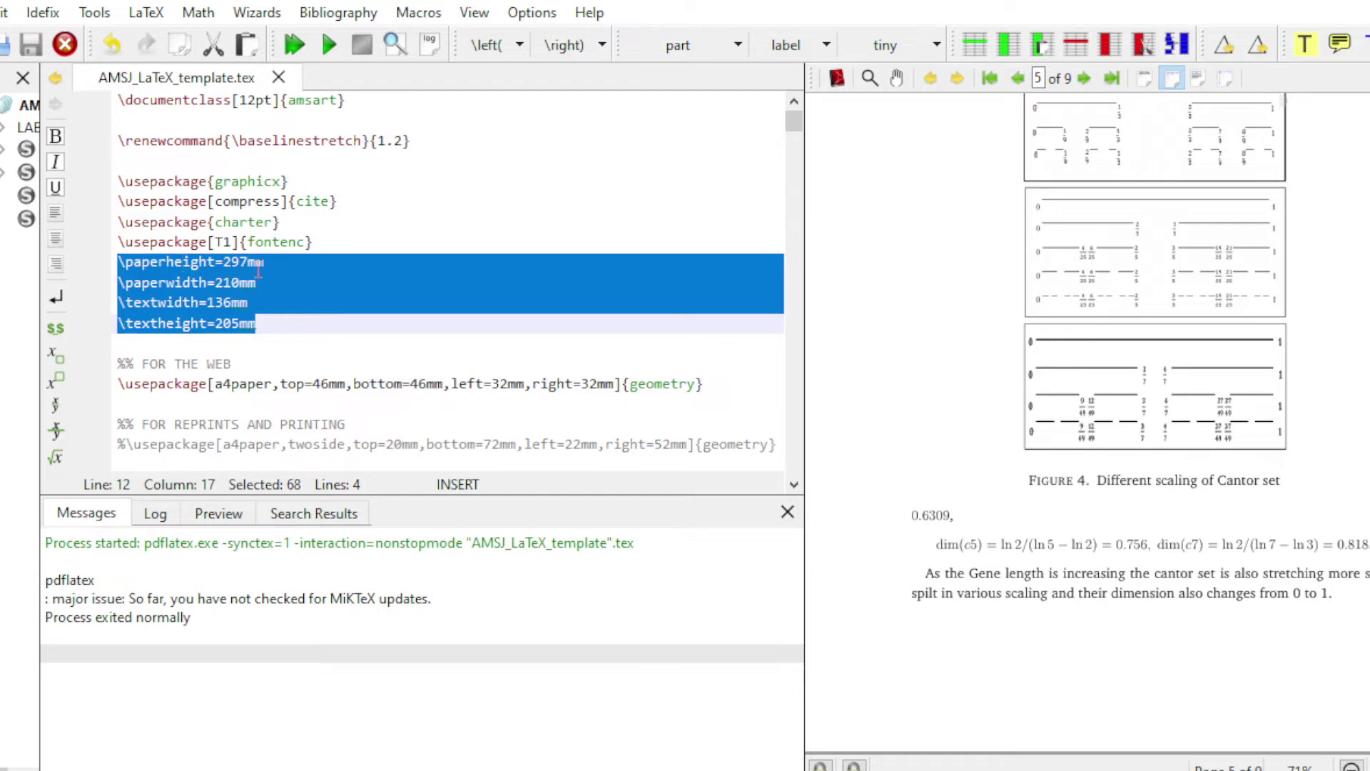
click(337, 341)
drag(119, 263, 270, 283)
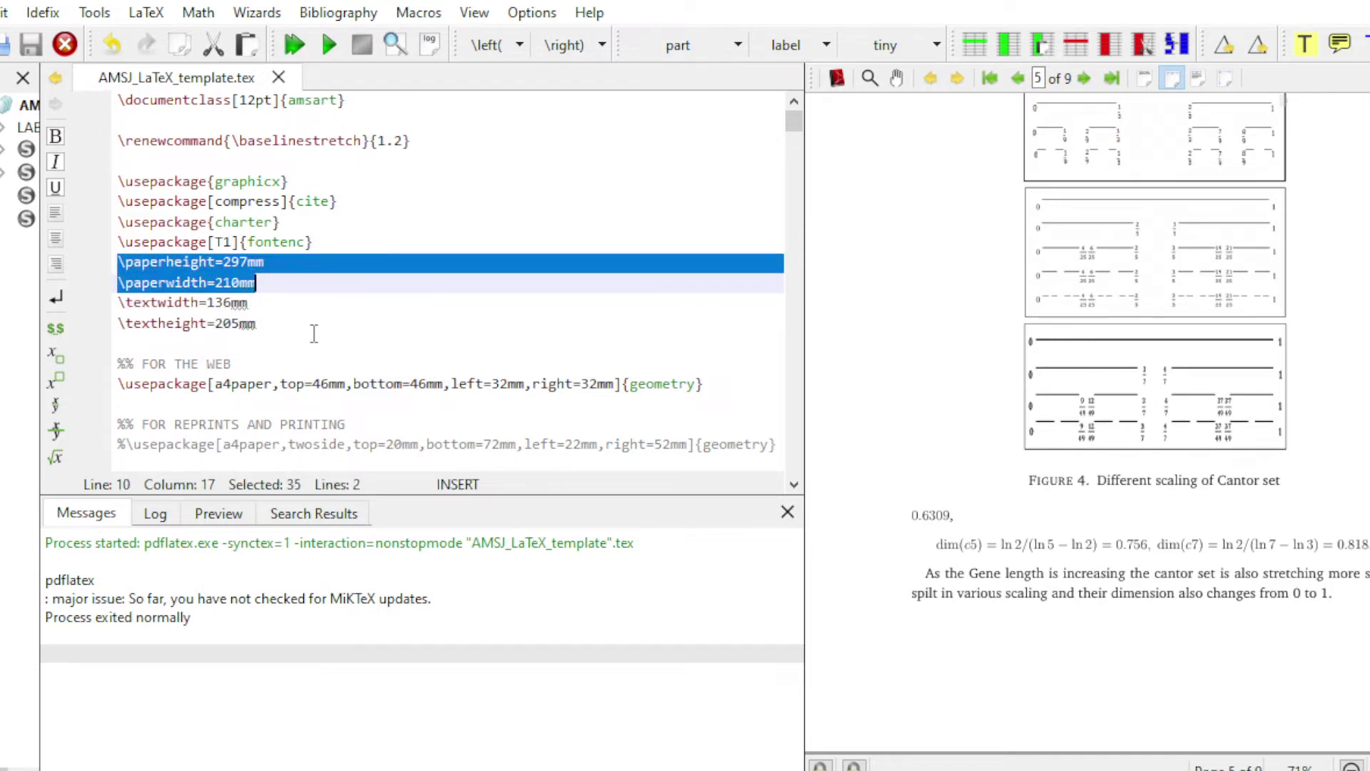
scroll(314, 329, down, 1)
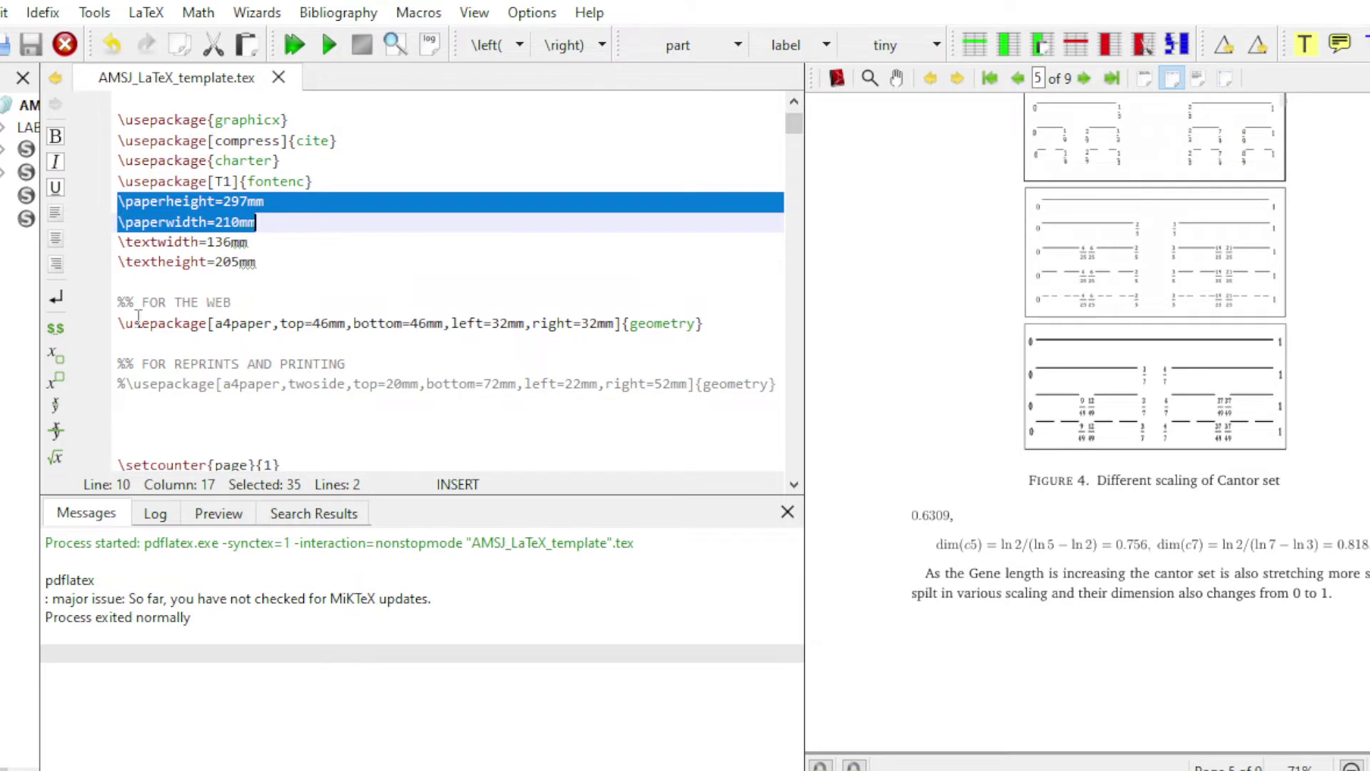
drag(119, 326, 719, 323)
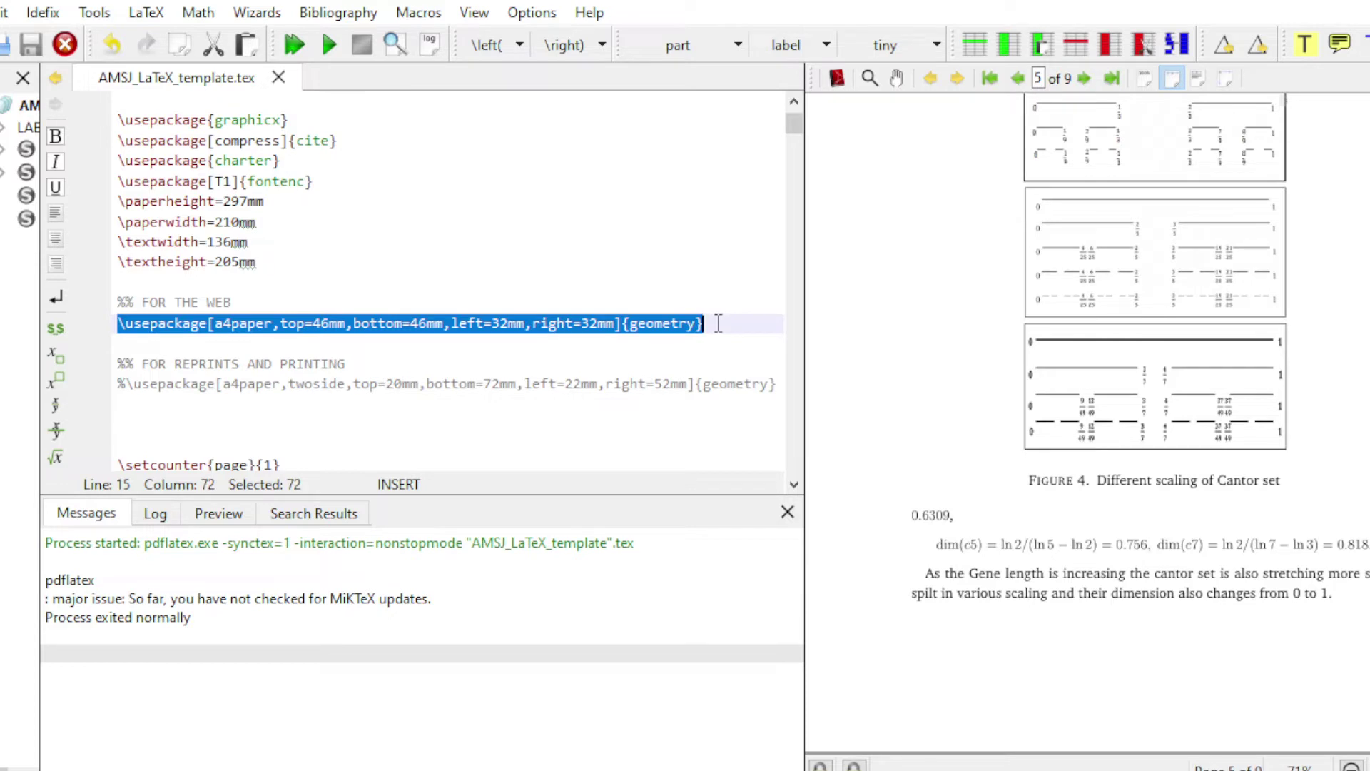
Examine the page counter command and find the matching page number at the foot of the PDF's first page
scroll(603, 307, down, 5)
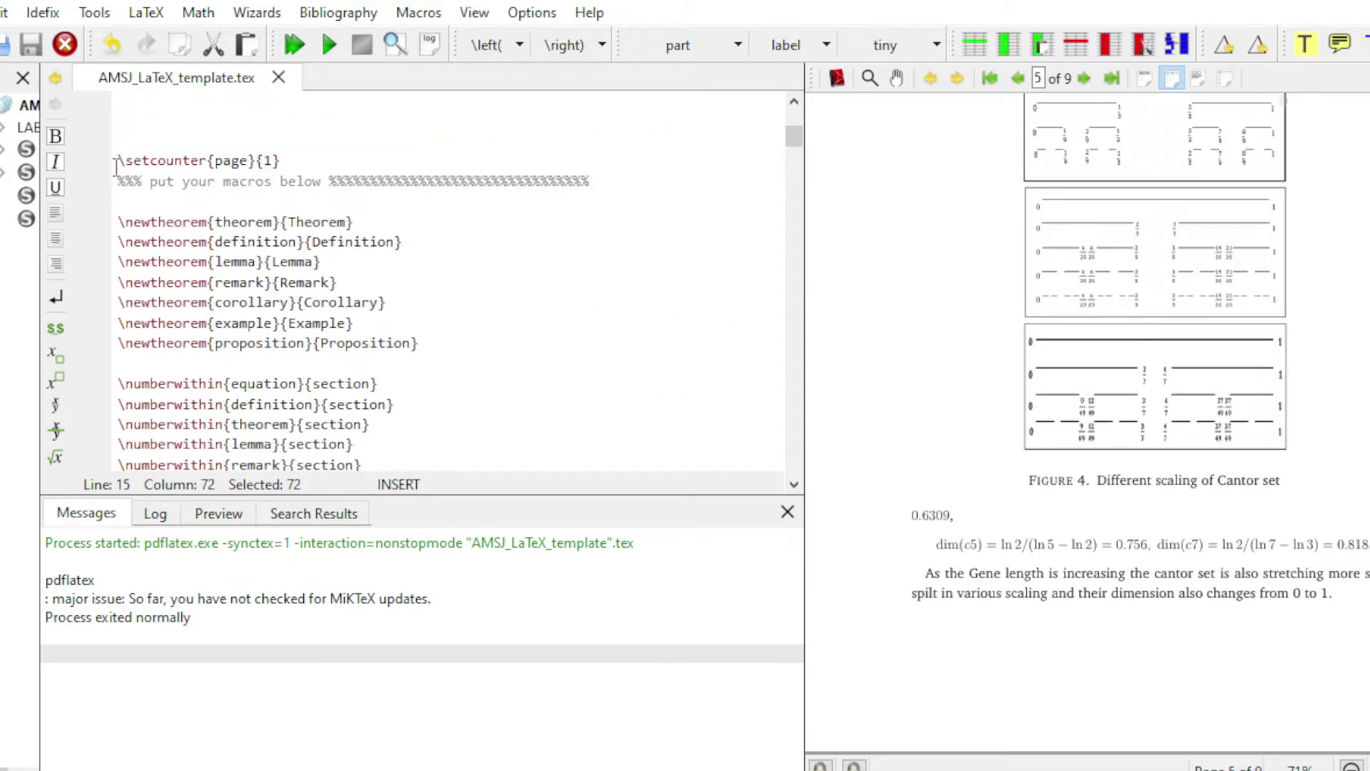
drag(118, 161, 298, 161)
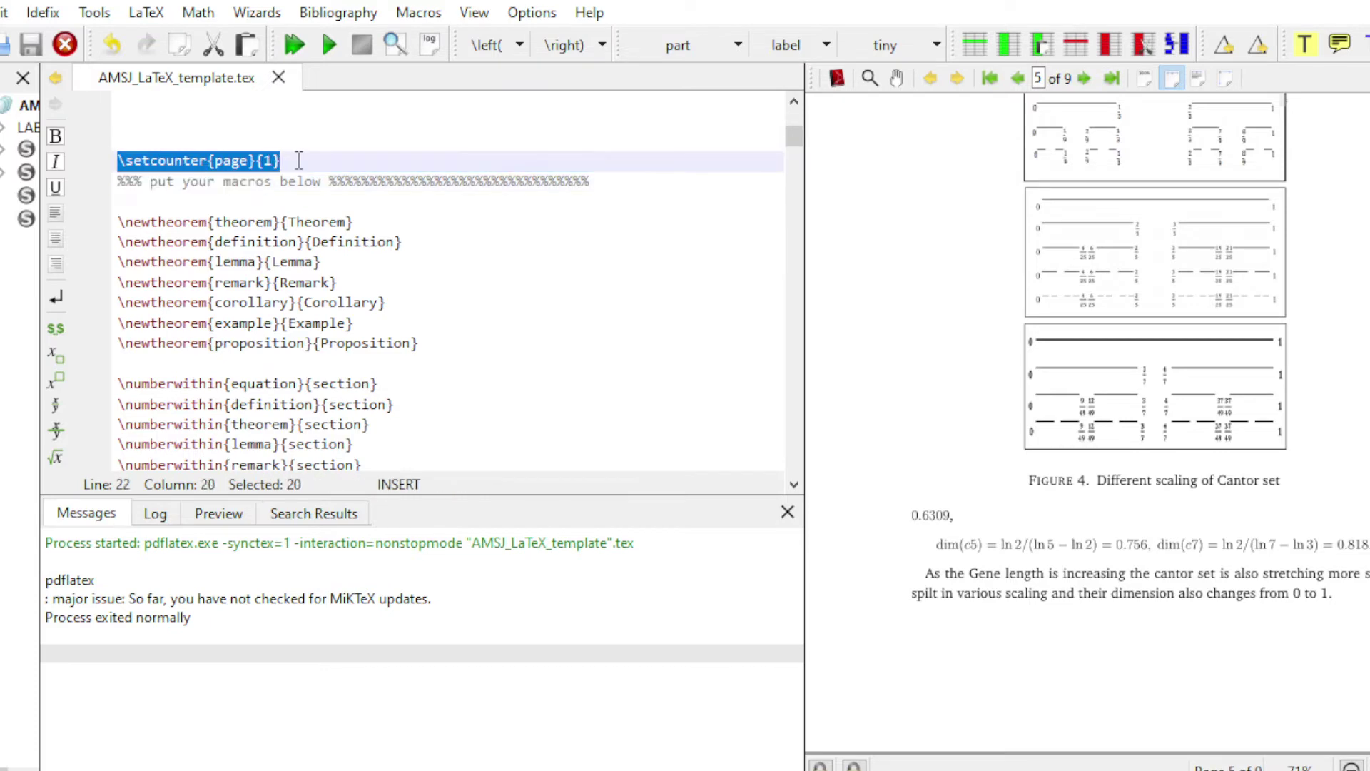
scroll(1238, 443, up, 8)
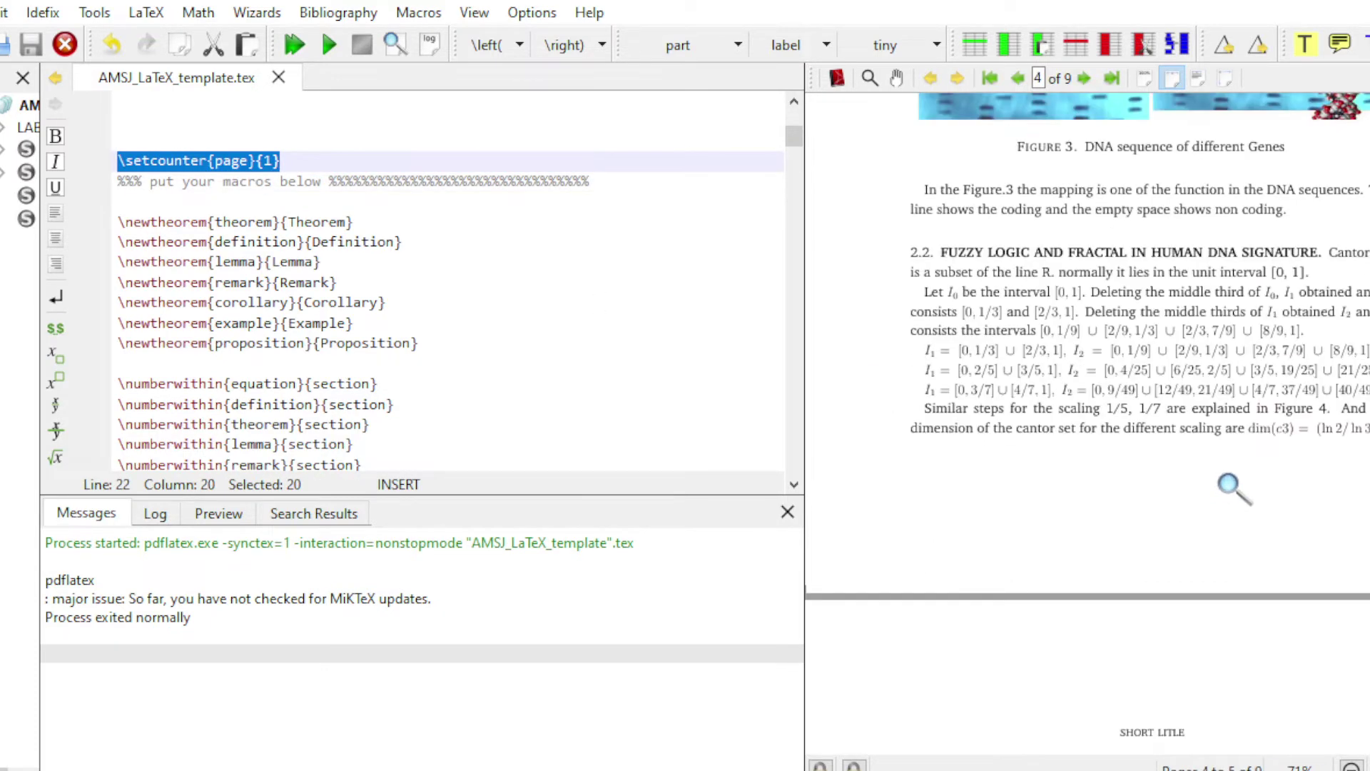
scroll(1235, 489, up, 20)
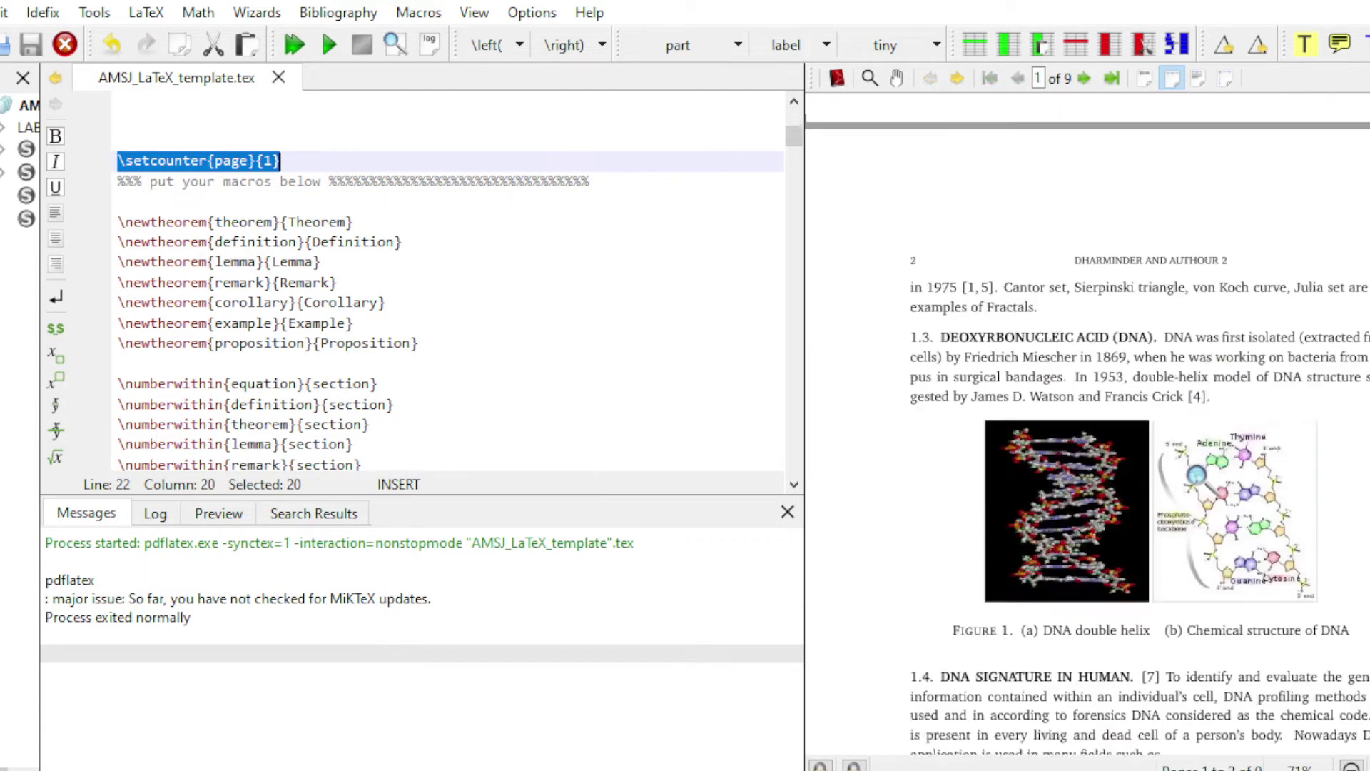
scroll(1199, 480, up, 10)
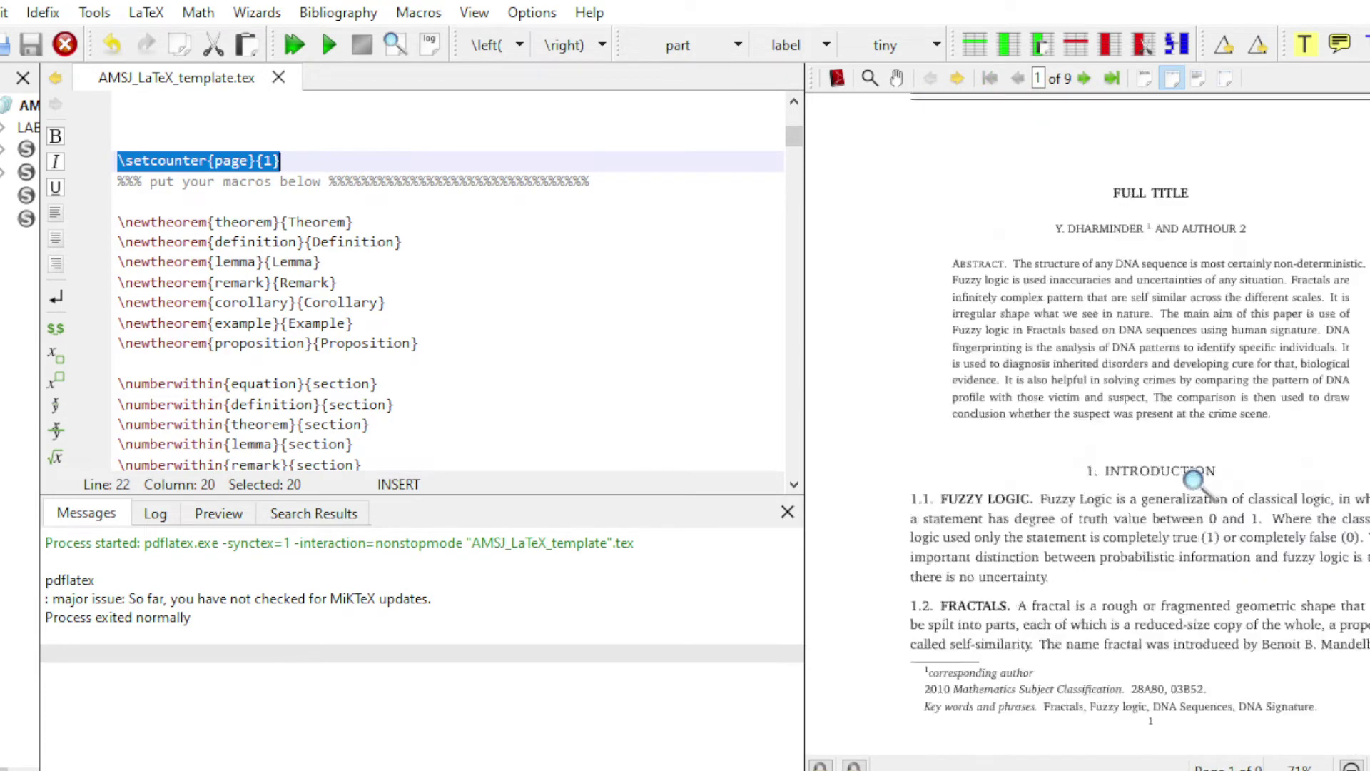
scroll(1193, 479, up, 3)
scroll(1092, 485, down, 4)
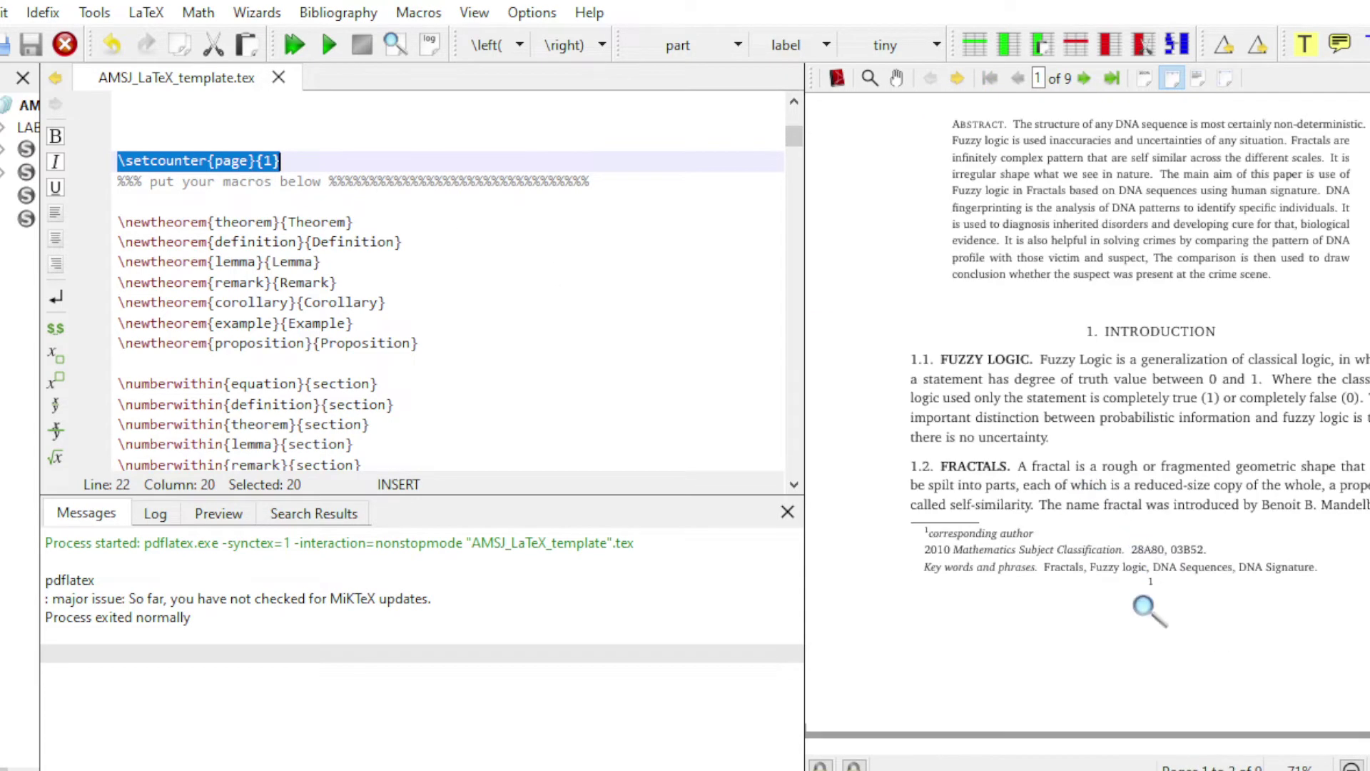
Set the page counter to 5, recompile the document and check the first page's number in the PDF
click(274, 161)
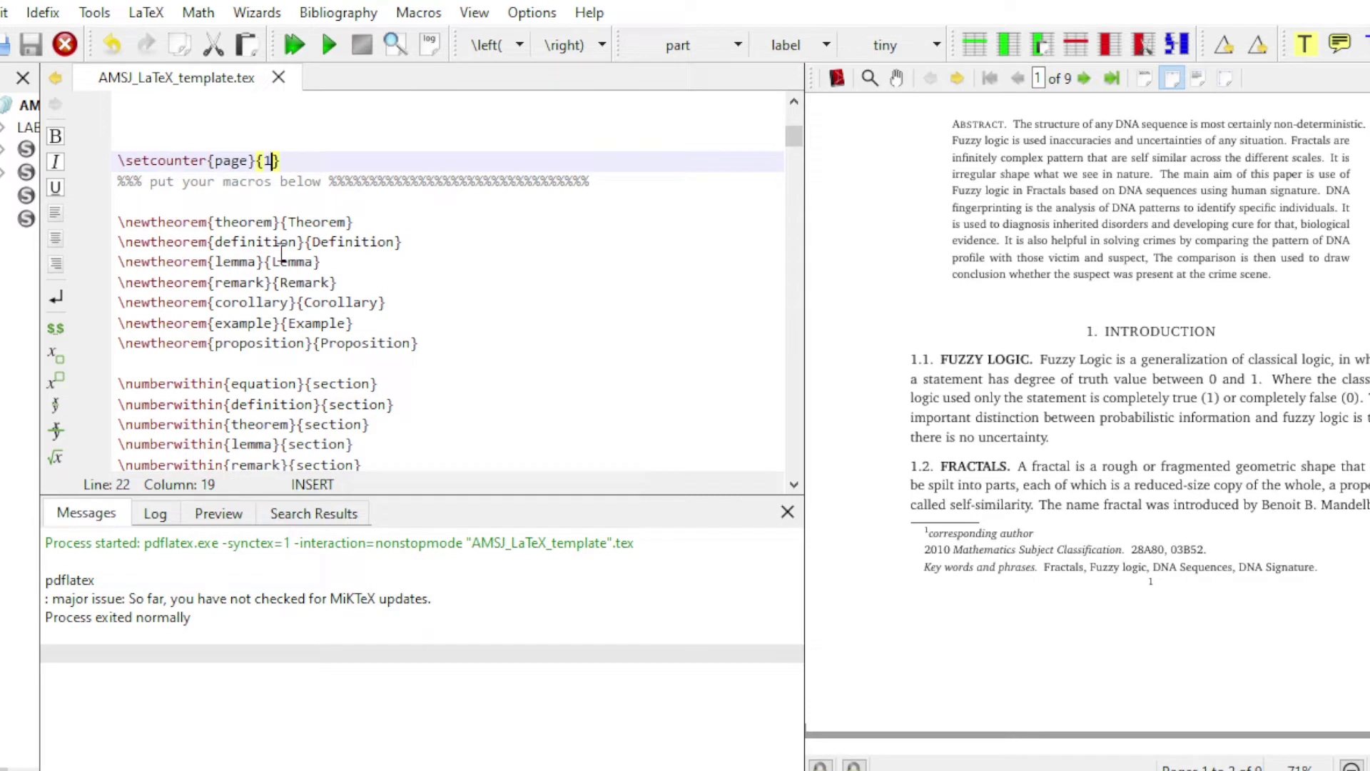
key(BackSpace)
text(5)
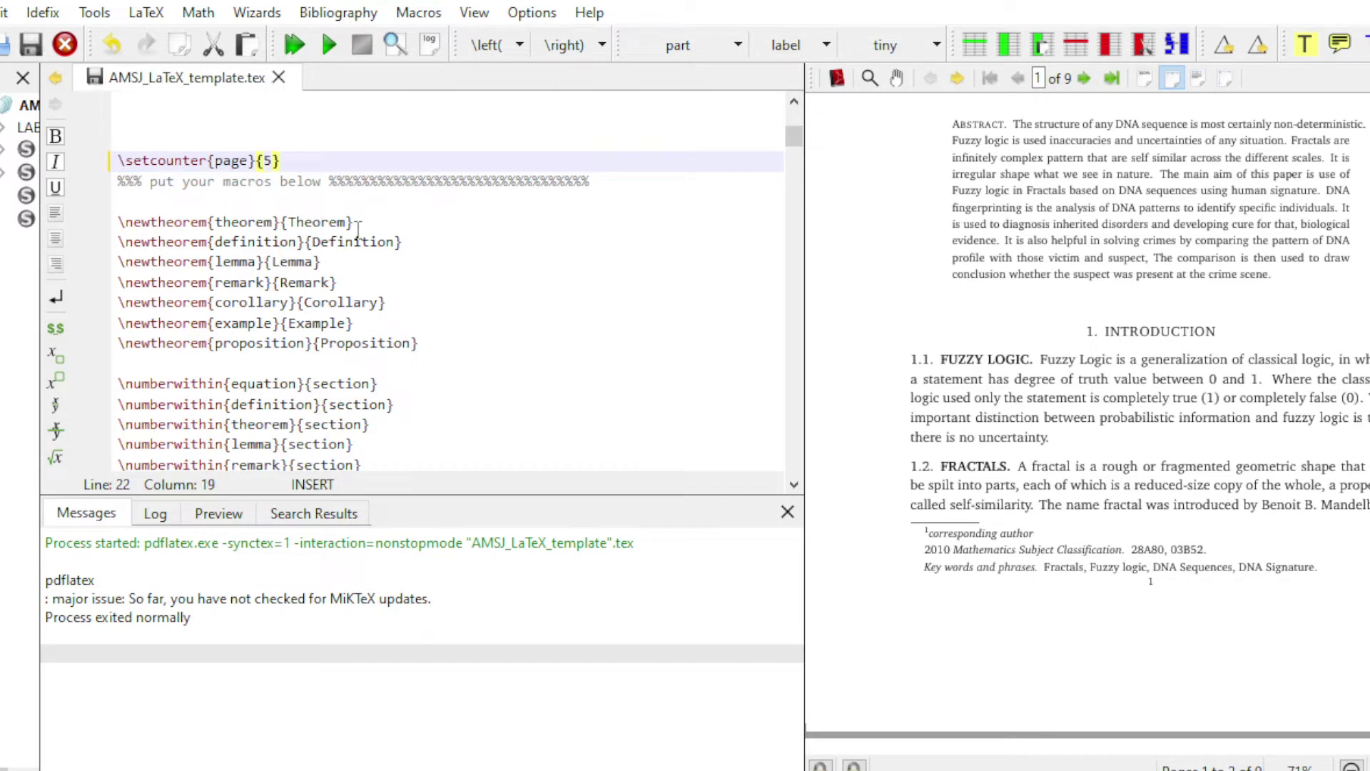
click(330, 45)
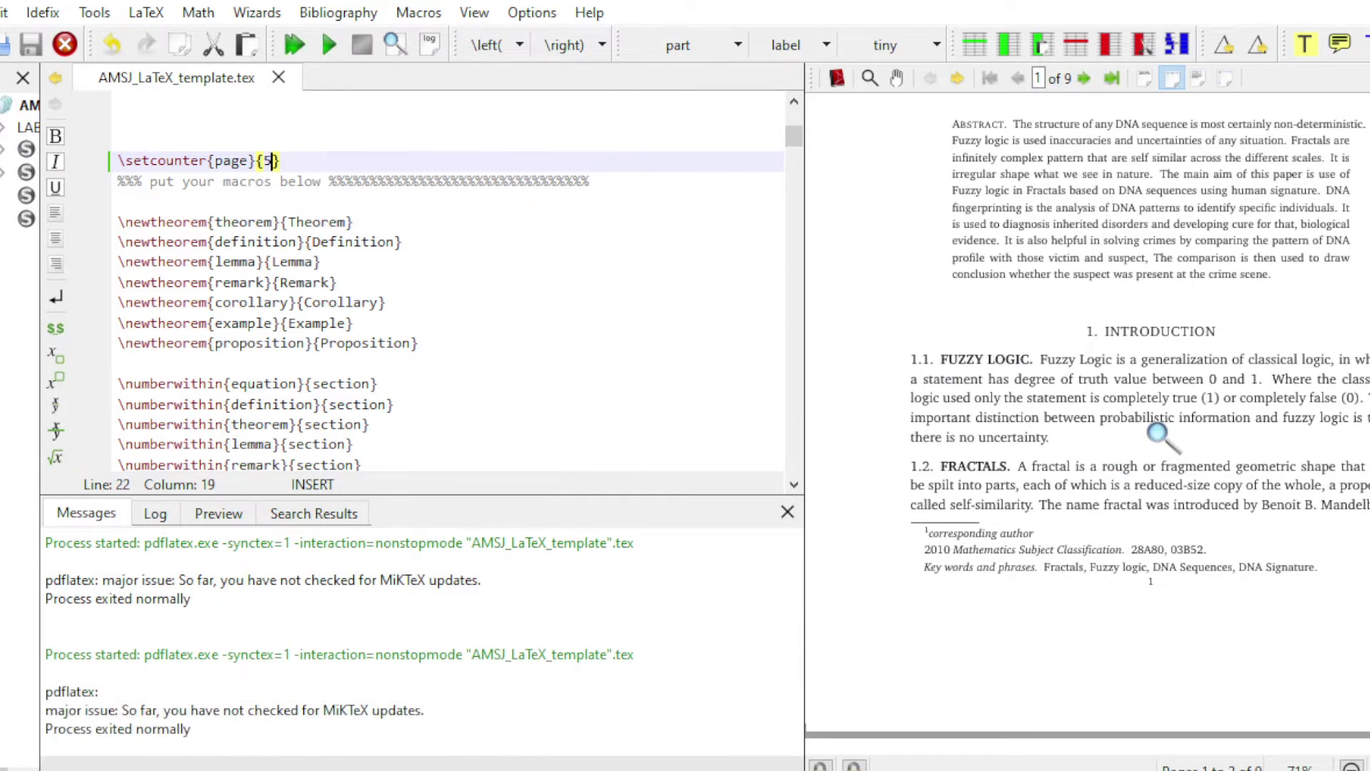
click(1154, 591)
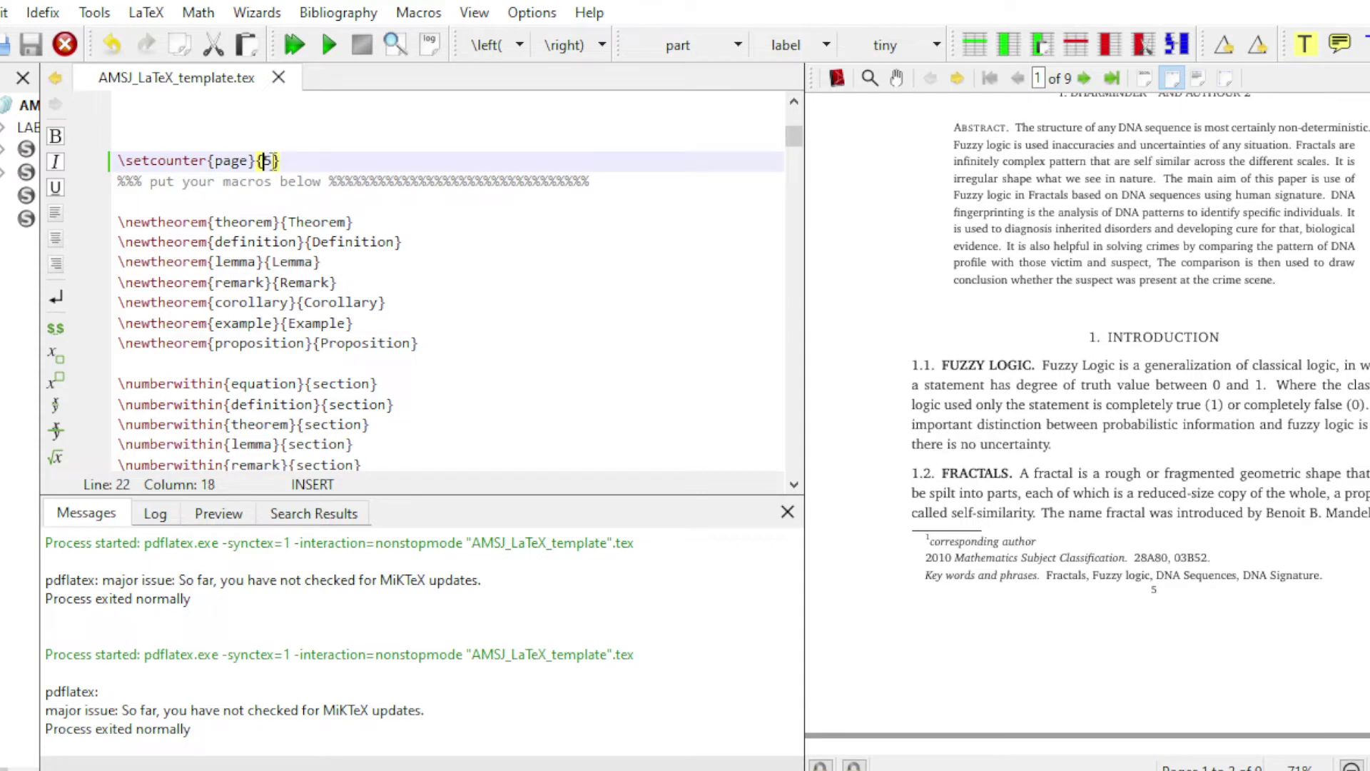
Set the page counter to 1, recompile the document and check the first page's number in the PDF
key(BackSpace)
text(1)
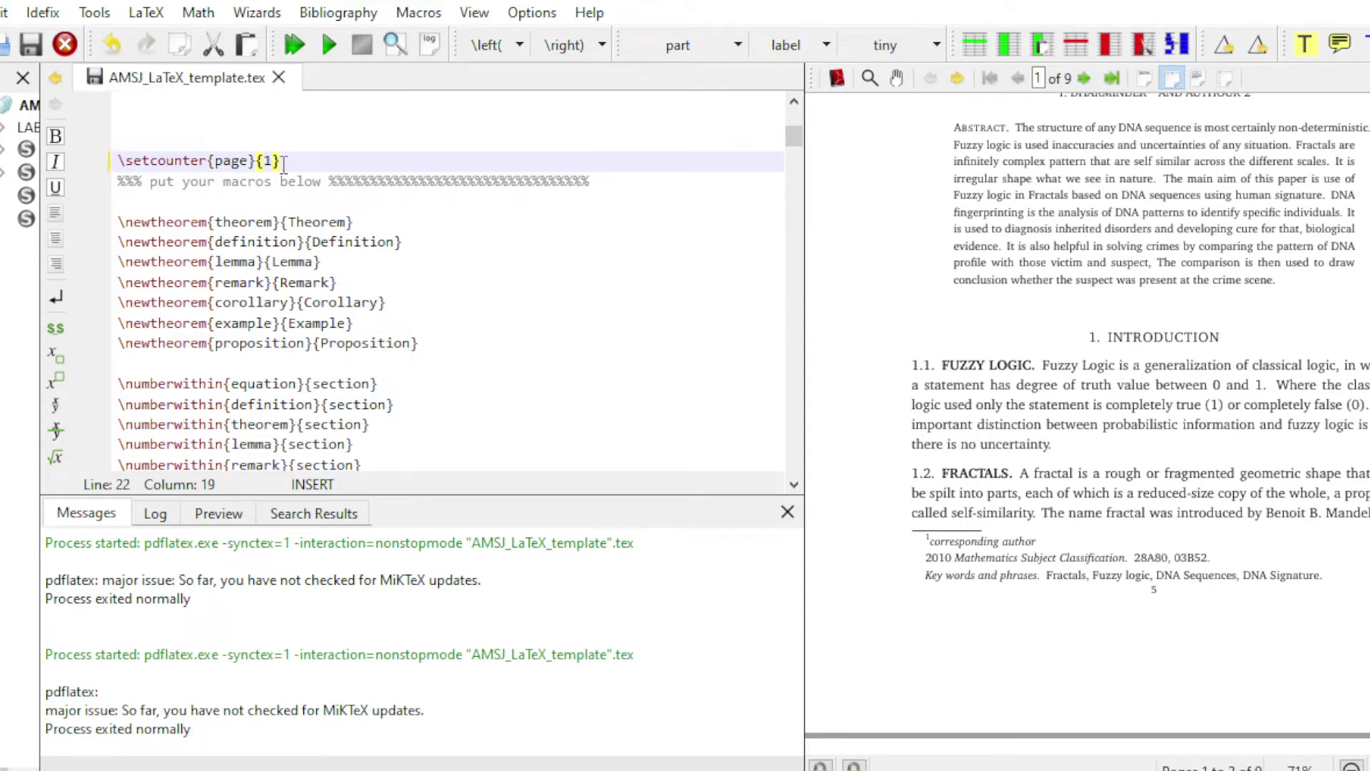
click(331, 47)
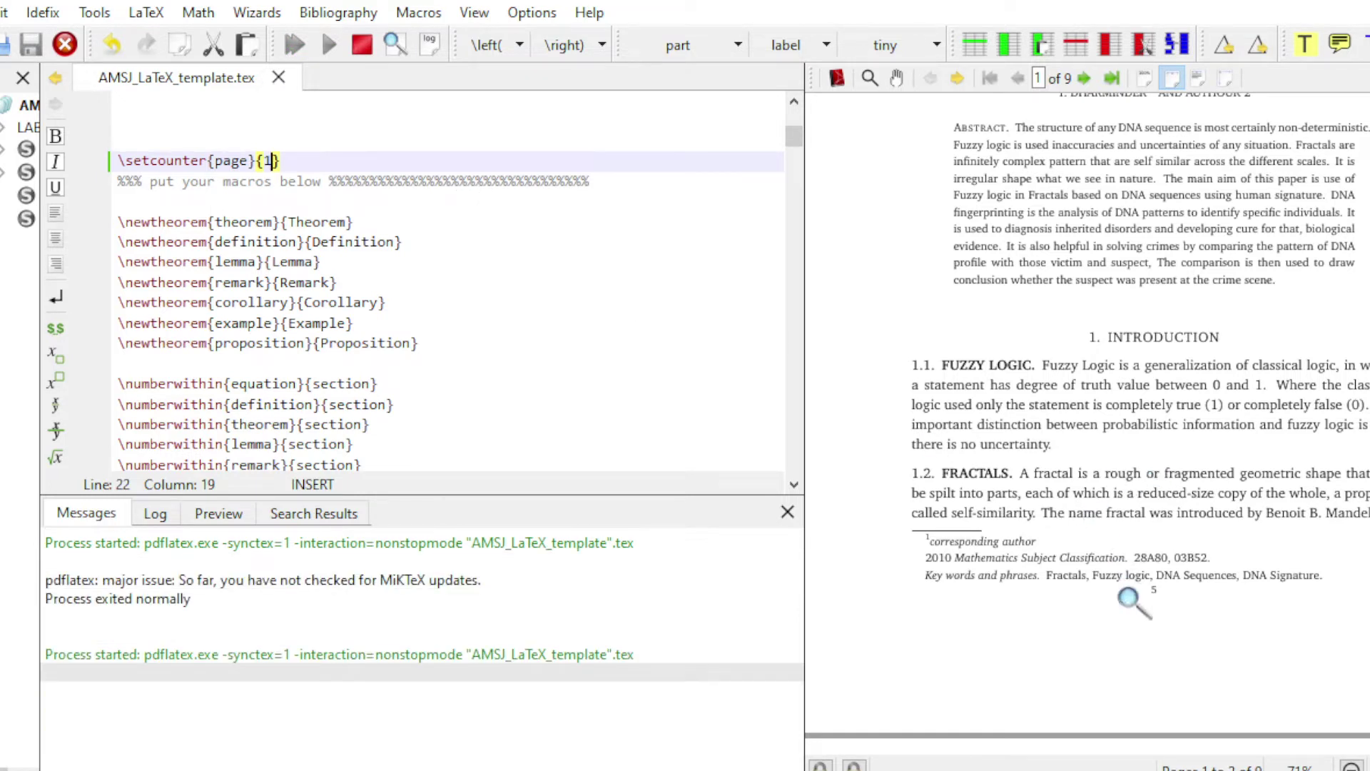
drag(1163, 591, 1155, 597)
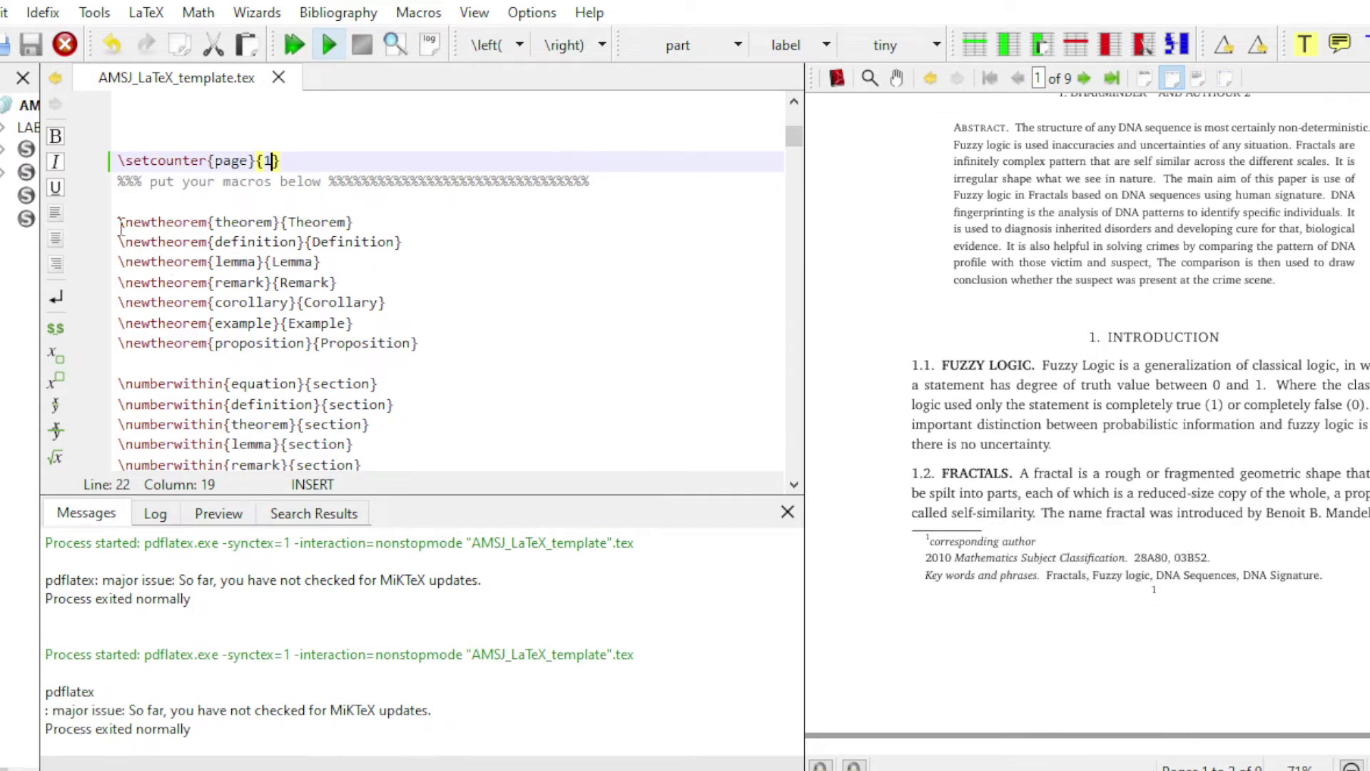
Review the macro block with the theorem definitions, section numbering commands and custom newcommand shortcuts
drag(118, 222, 393, 347)
scroll(355, 363, down, 3)
scroll(405, 426, down, 2)
scroll(406, 425, down, 3)
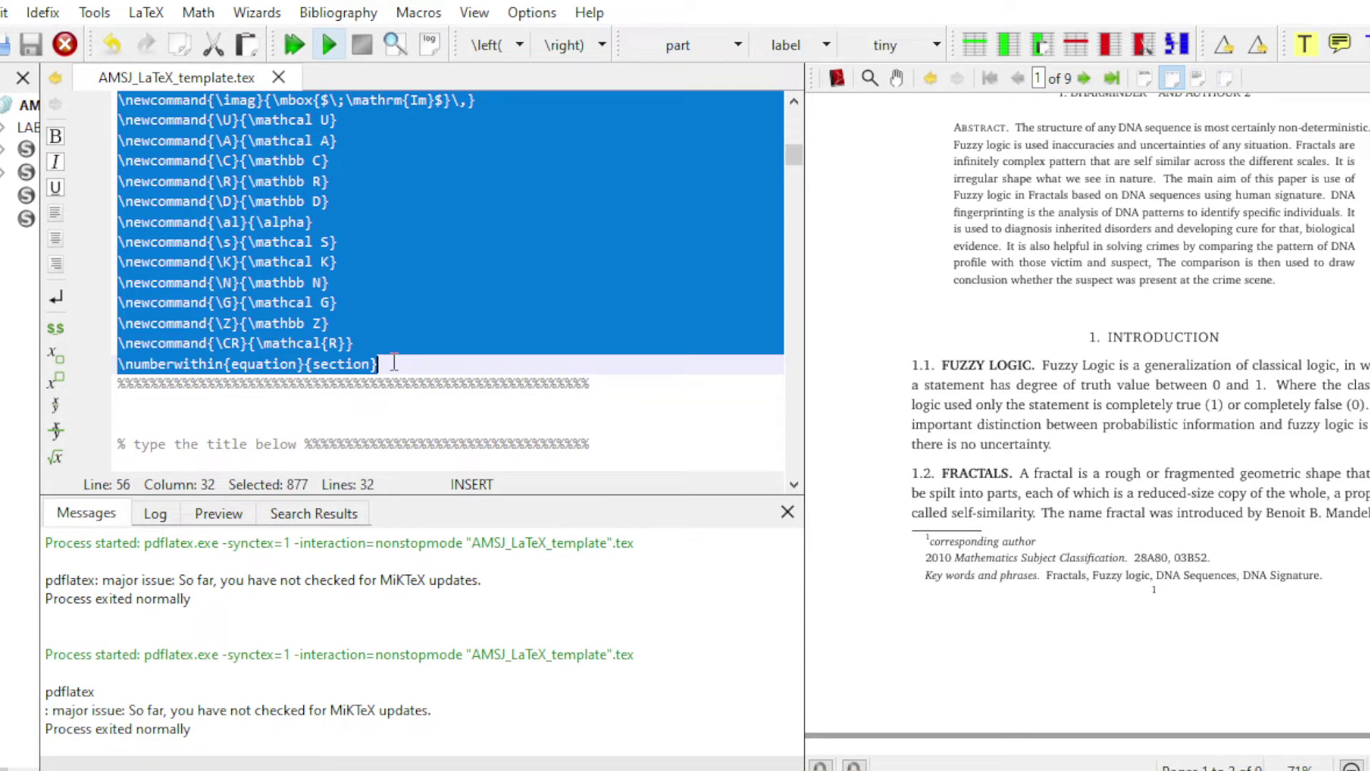
scroll(394, 362, down, 1)
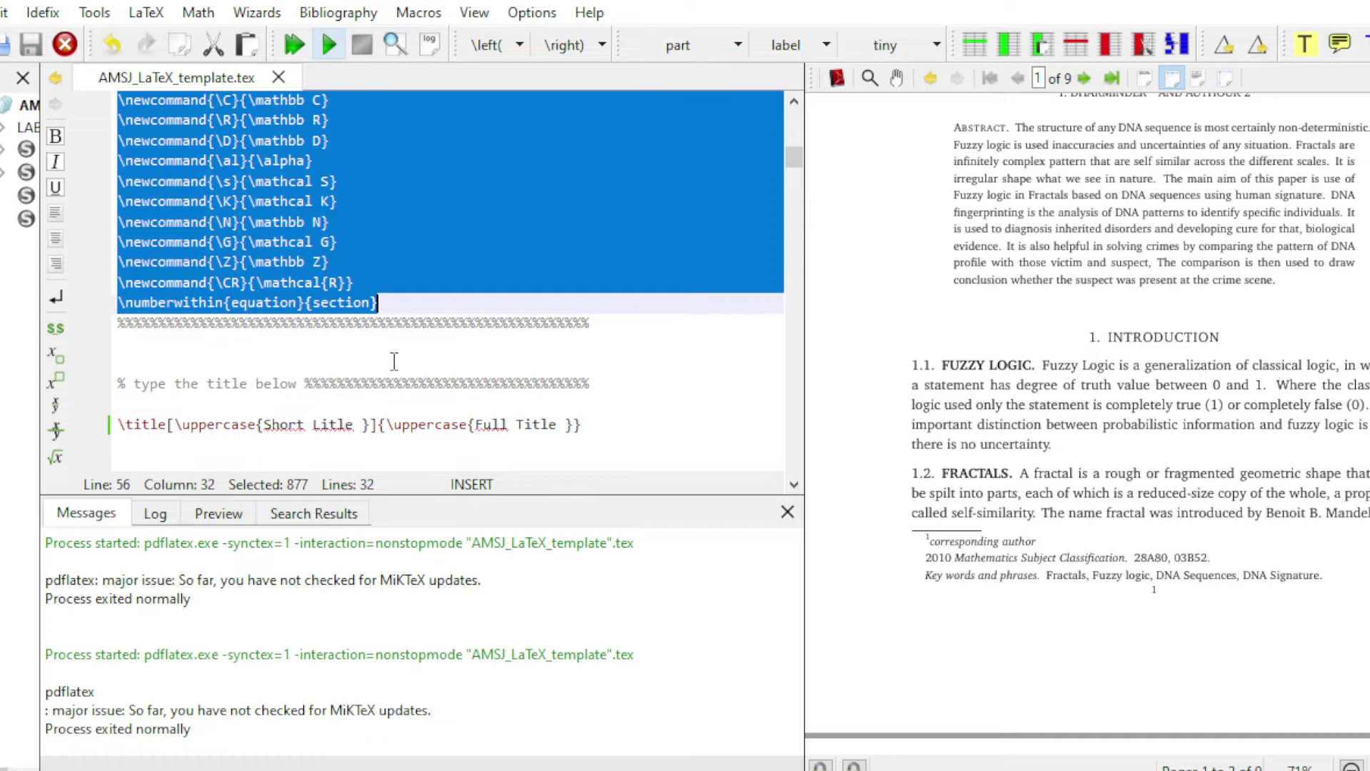
click(451, 348)
Highlight the \title command with its short and full titles, and magnify the full title on the PDF's first page
scroll(452, 349, down, 1)
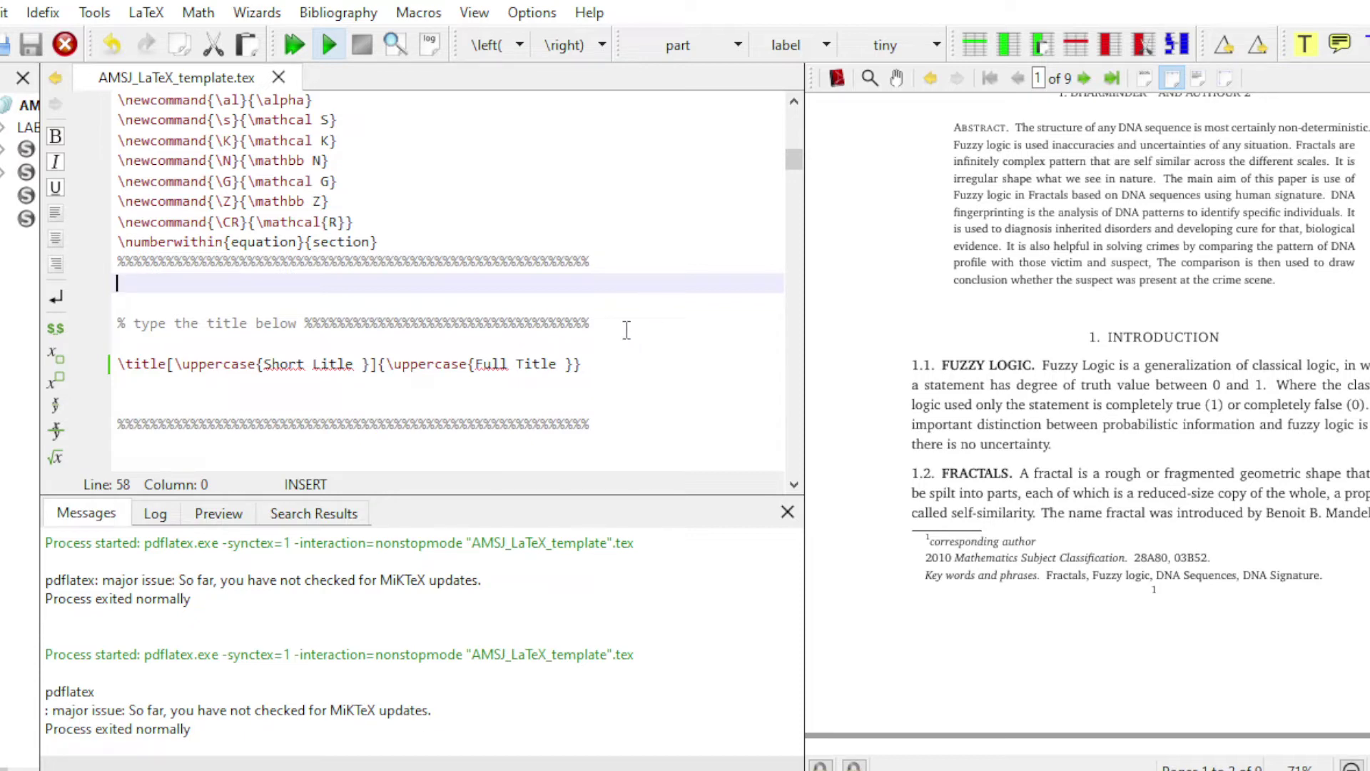
scroll(627, 327, down, 1)
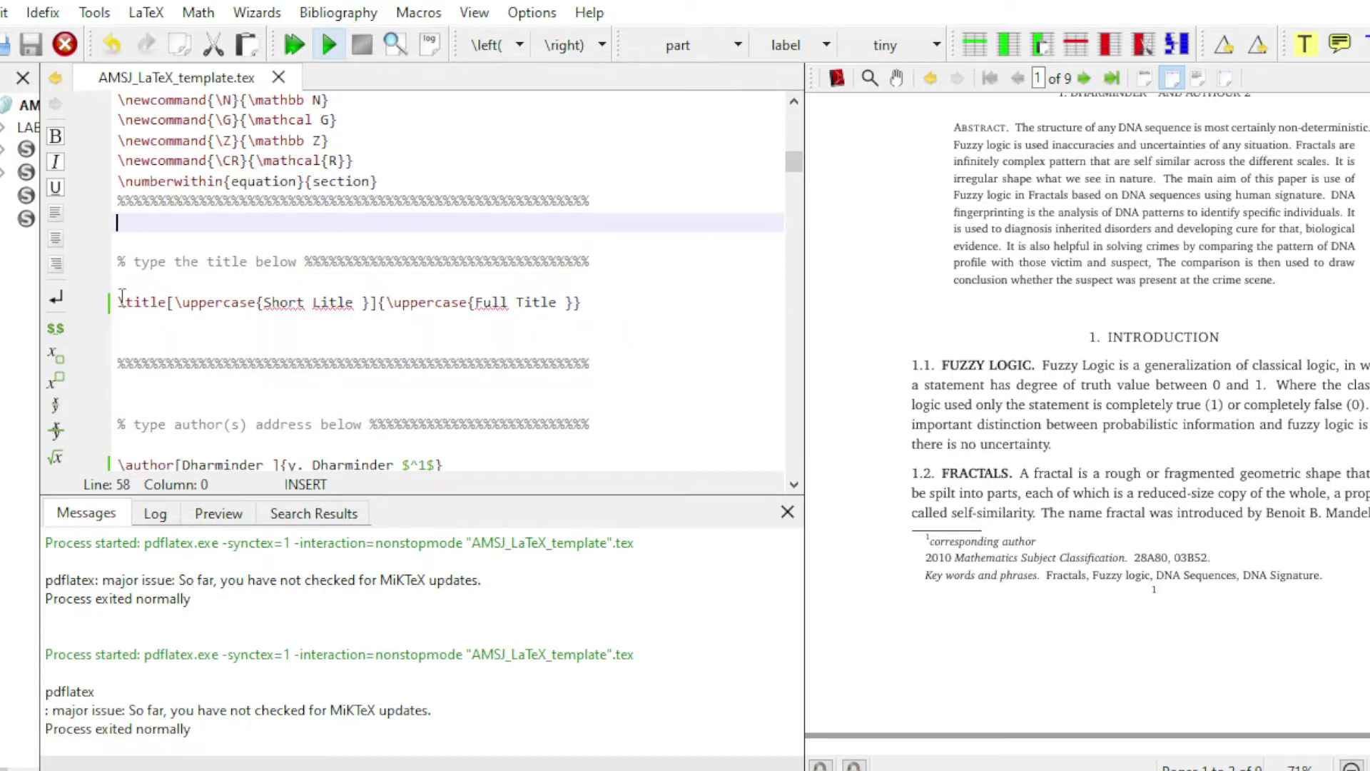
drag(119, 304, 591, 315)
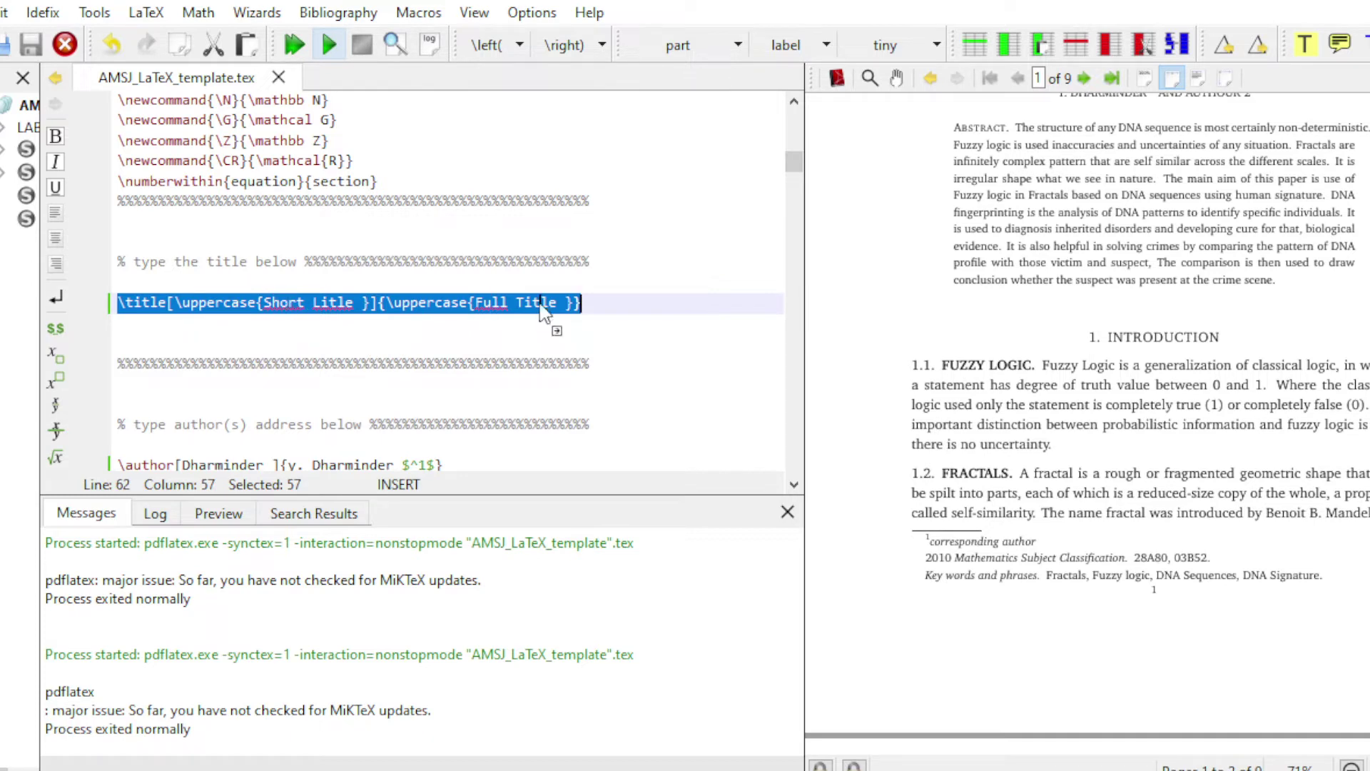
scroll(1117, 425, up, 5)
click(1118, 265)
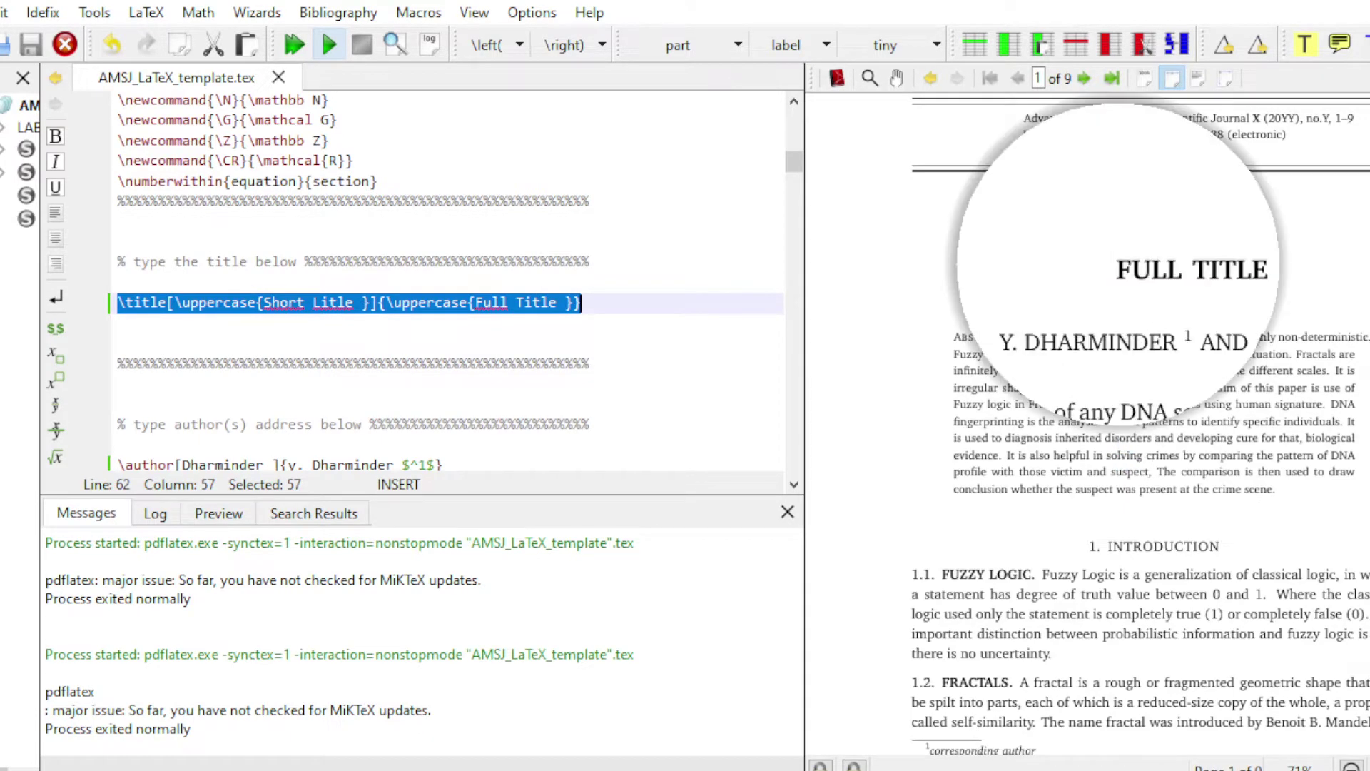
drag(1118, 265, 1162, 275)
Find the short title in the PDF's running header and highlight the matching short-title argument in the \title command
scroll(1163, 446, down, 6)
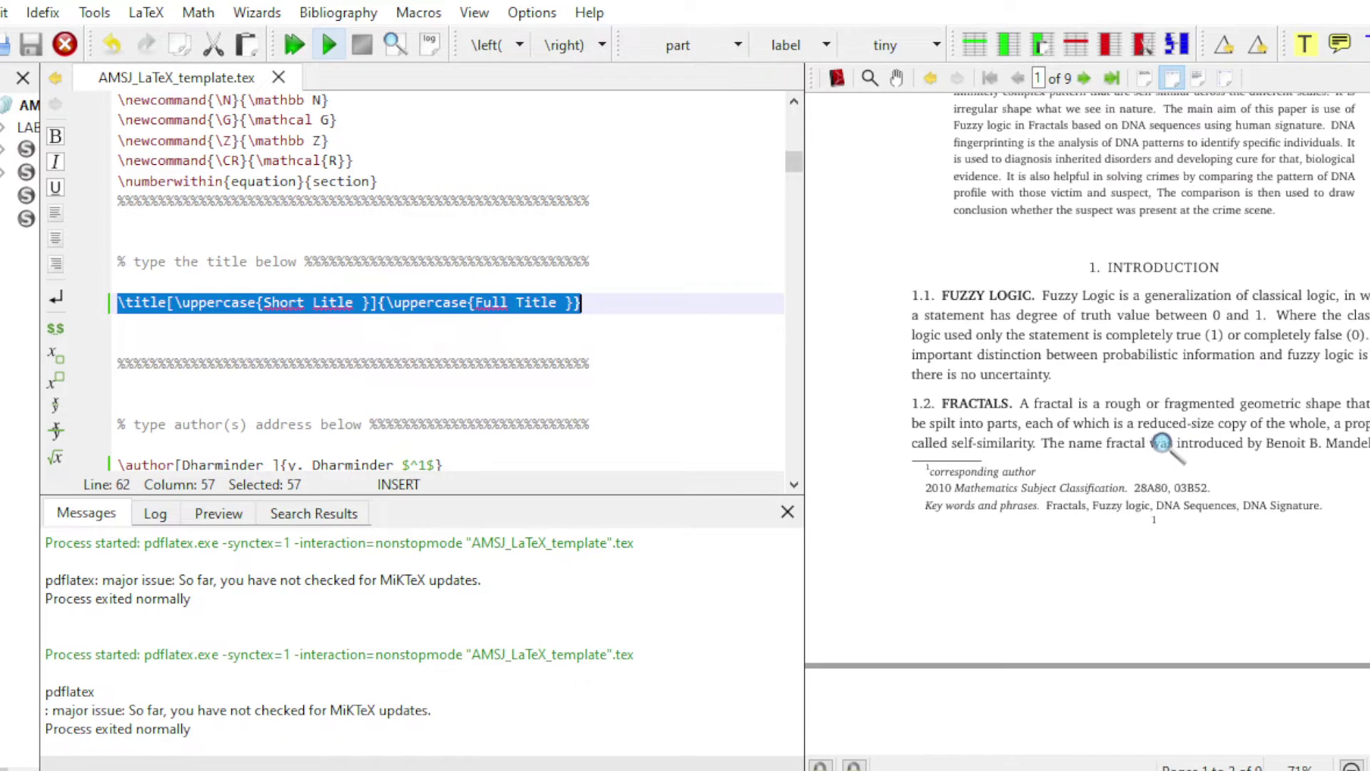
scroll(1157, 439, down, 8)
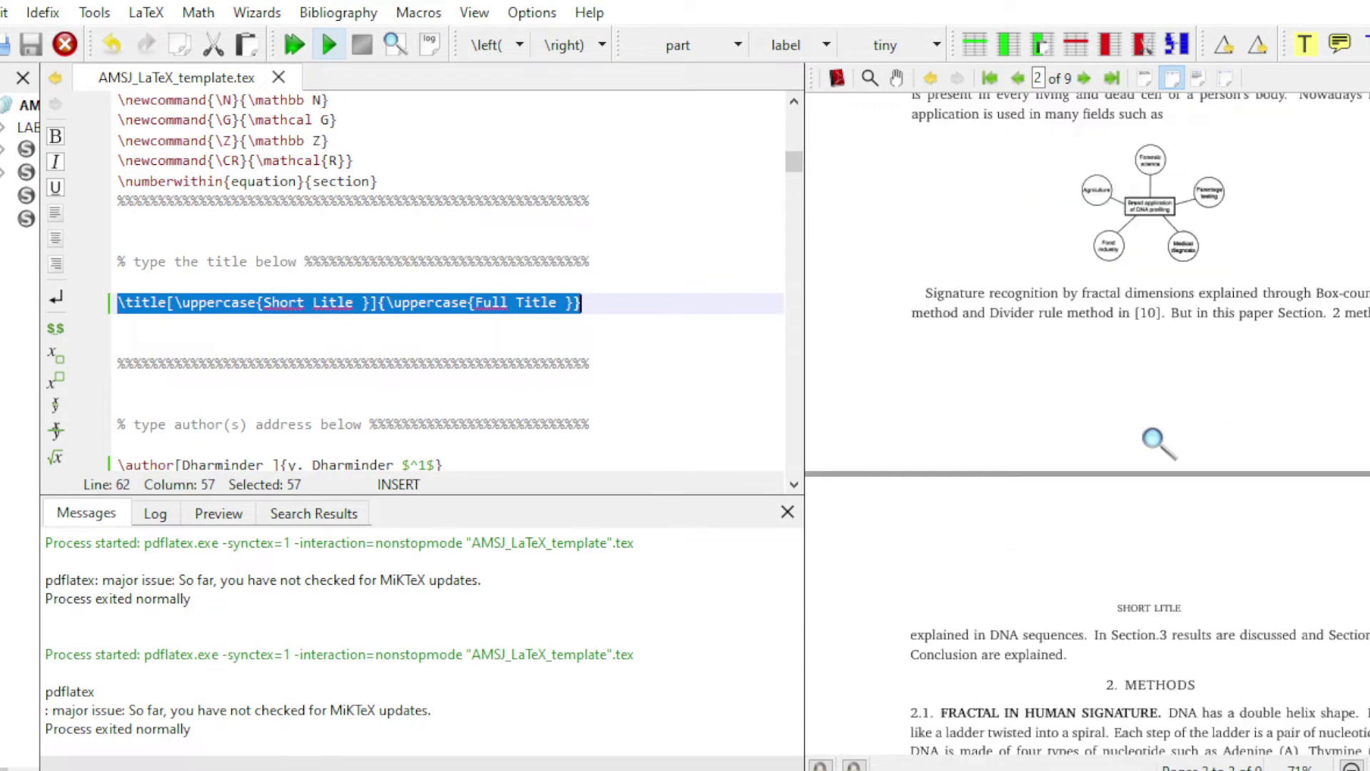
click(1142, 464)
drag(1137, 464, 1166, 476)
click(606, 345)
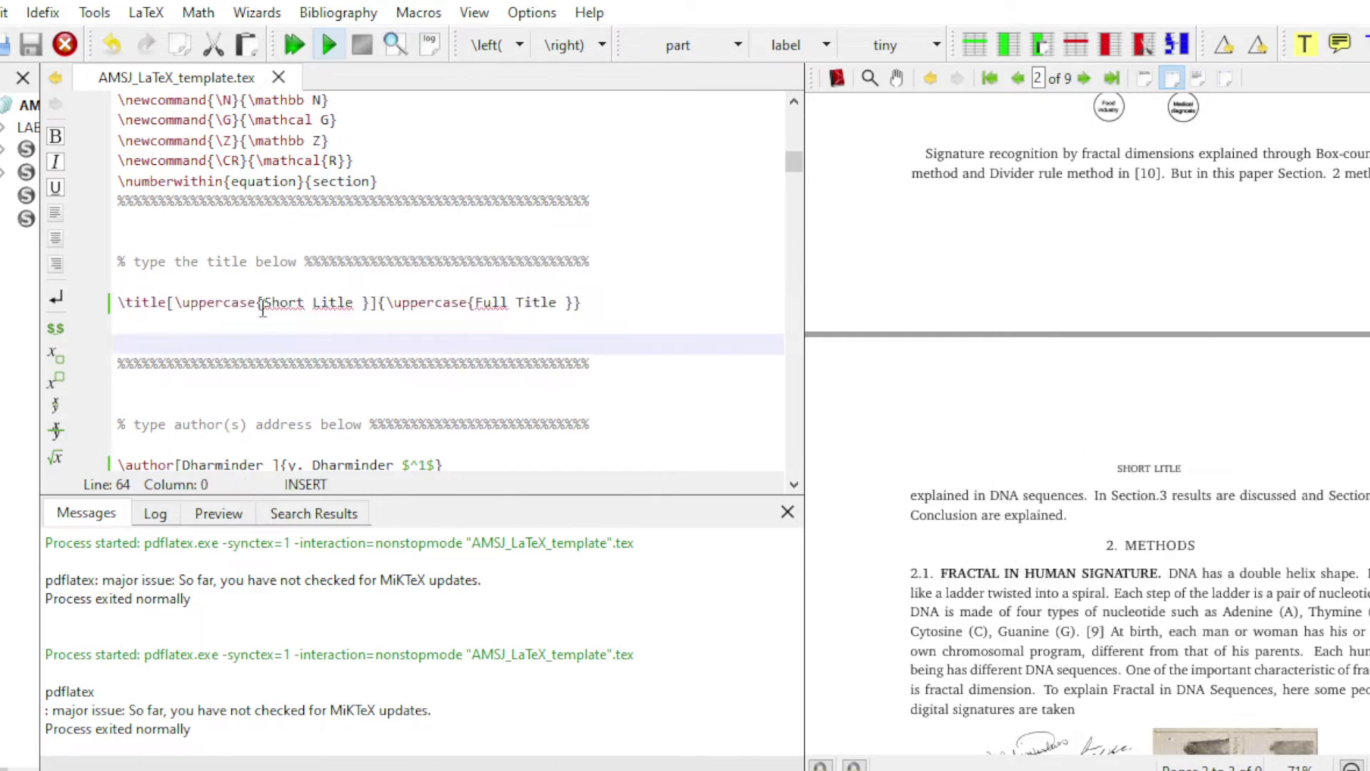
drag(256, 303, 352, 299)
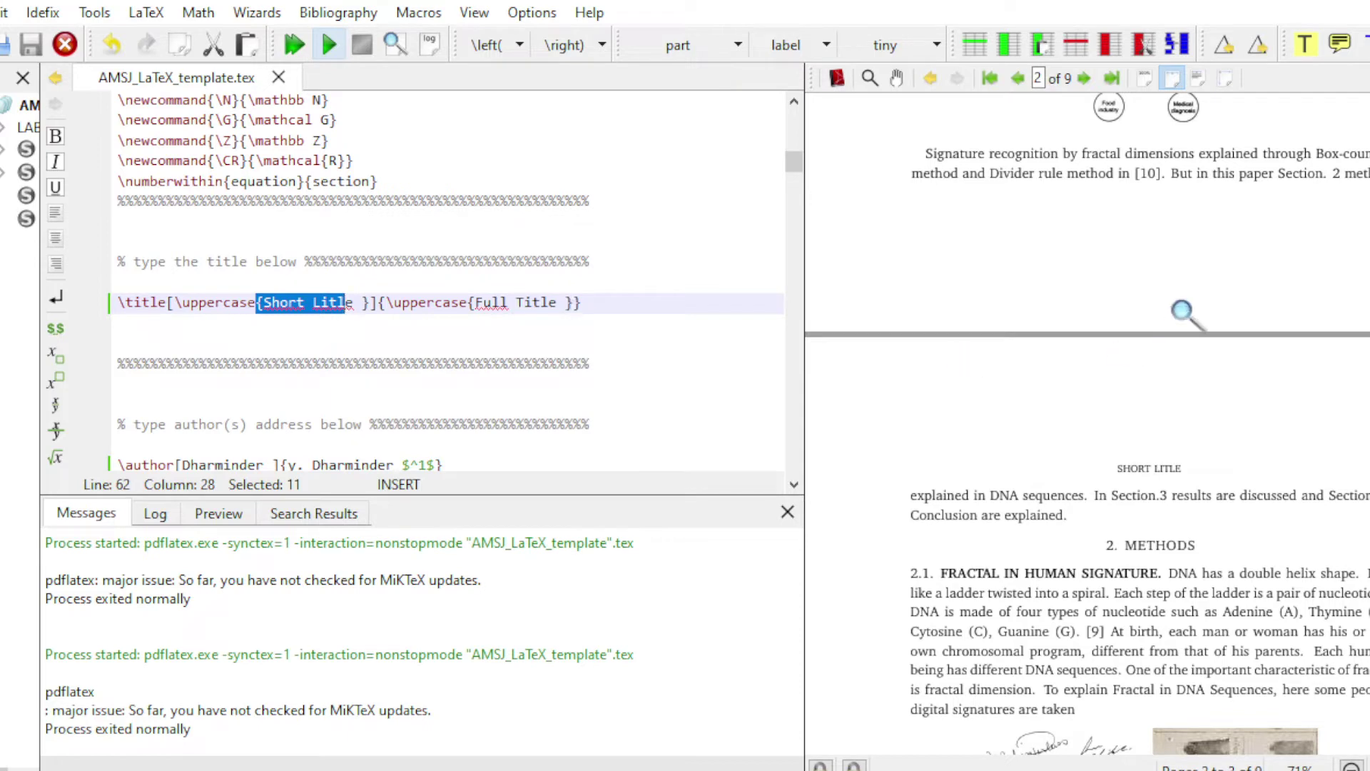
Review both authors' \author, \address and \email entries in the source, highlighting each block
scroll(1071, 432, up, 5)
scroll(1072, 426, down, 2)
scroll(391, 359, down, 4)
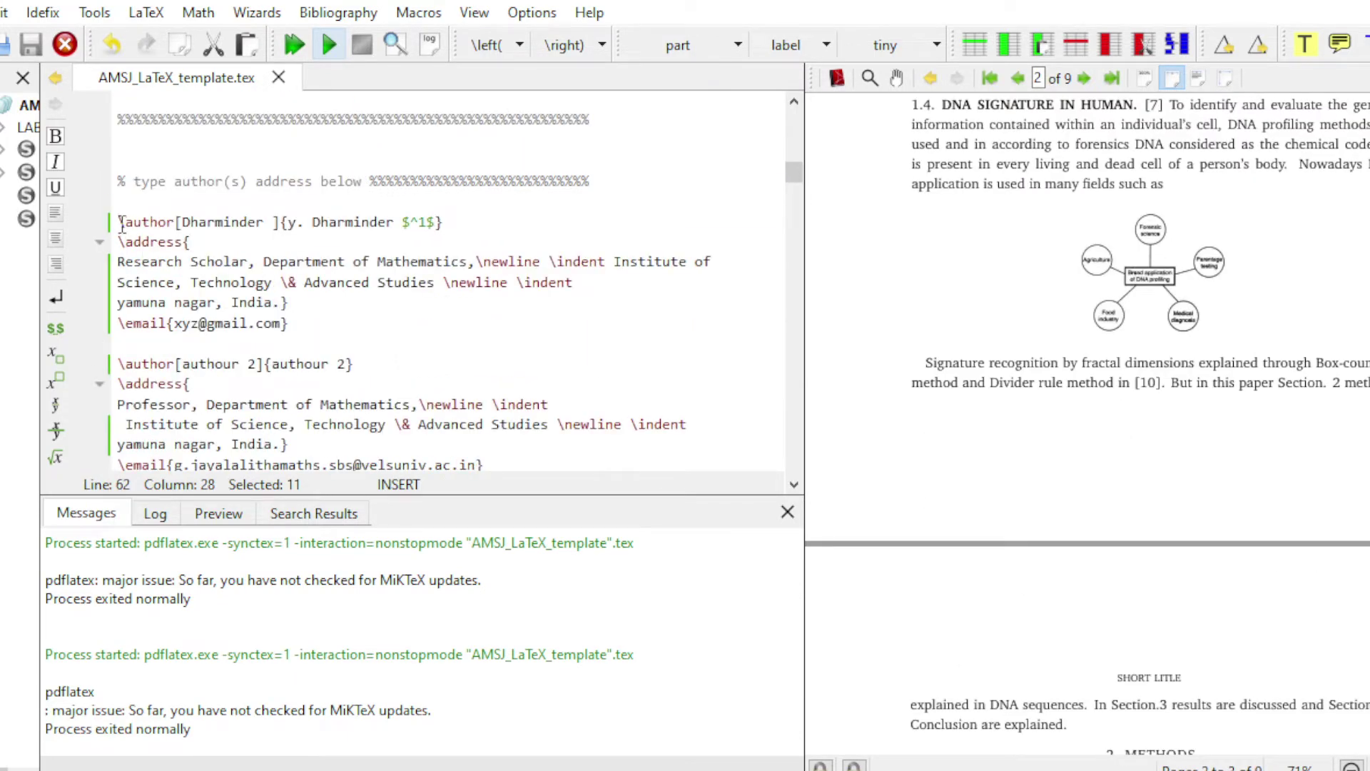
drag(122, 224, 424, 232)
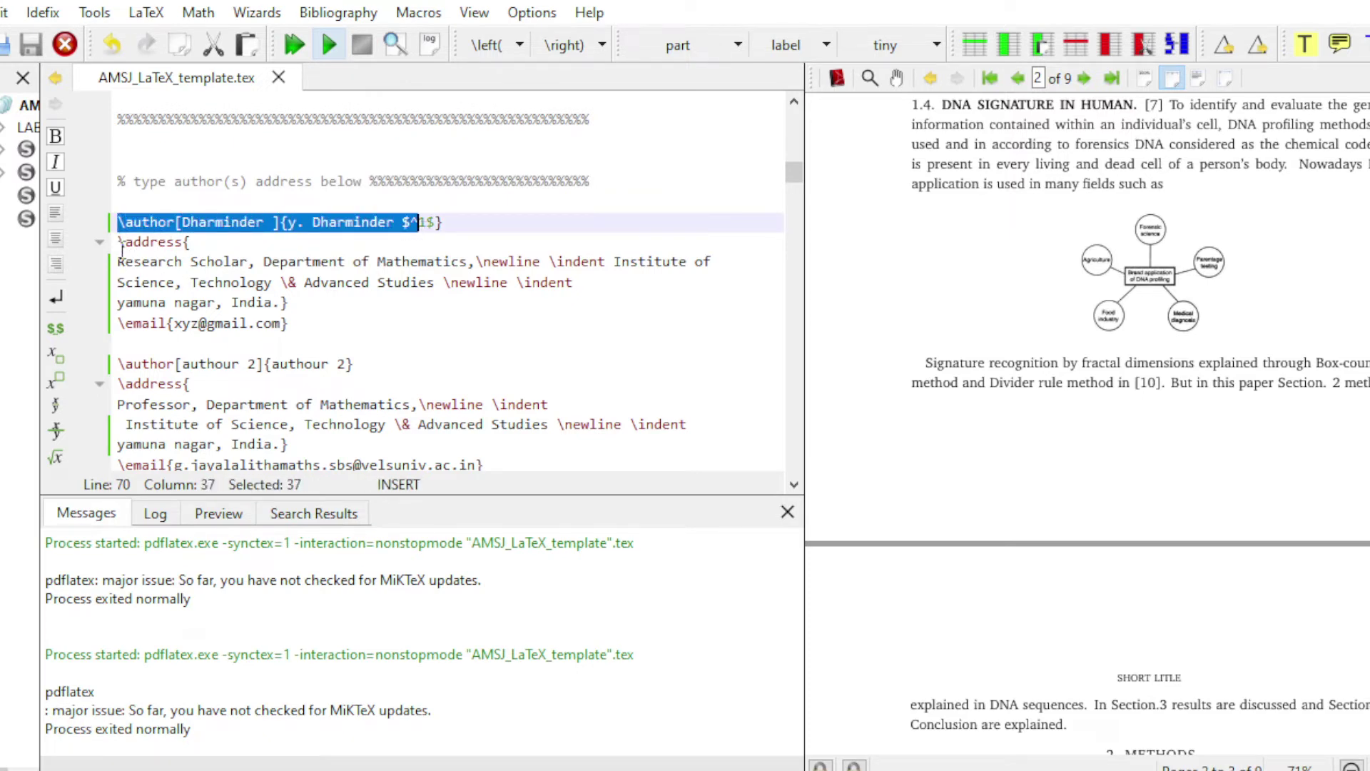
drag(118, 243, 299, 323)
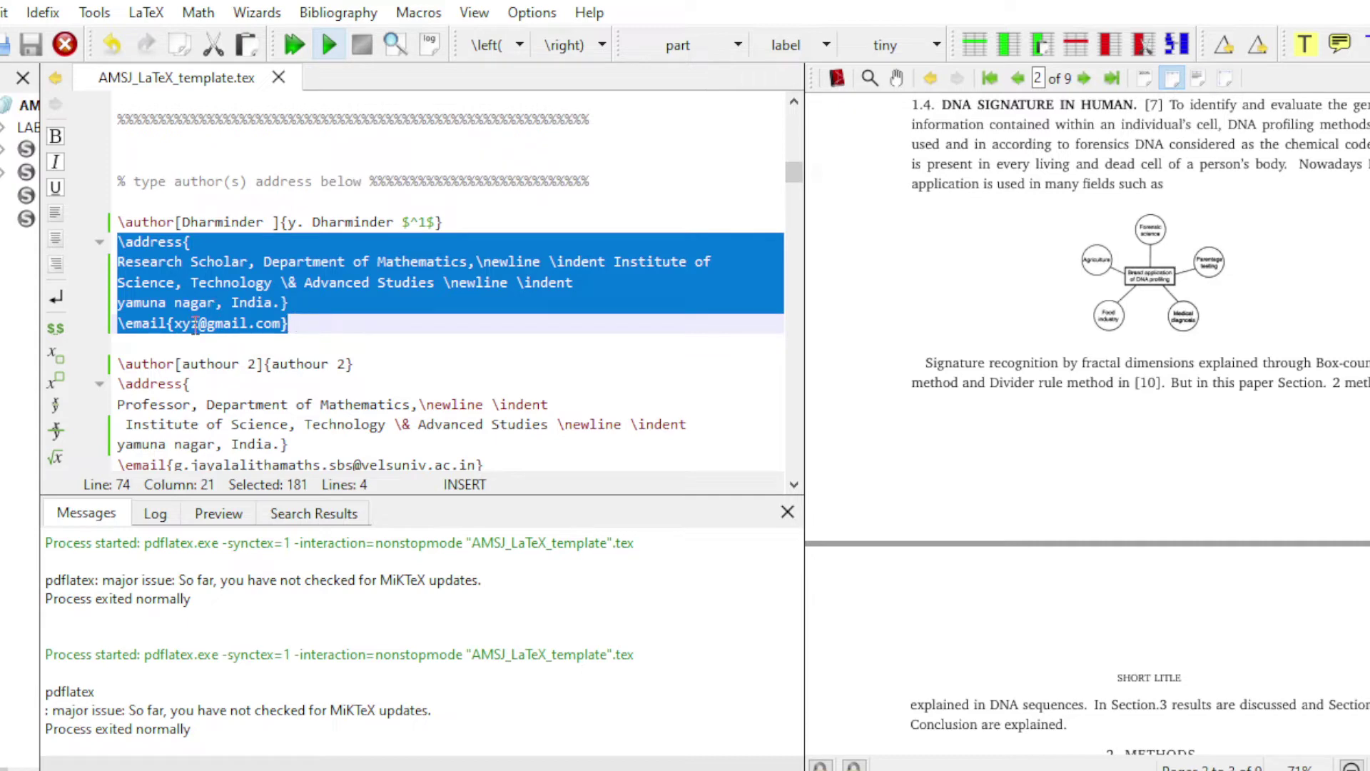
scroll(411, 312, down, 2)
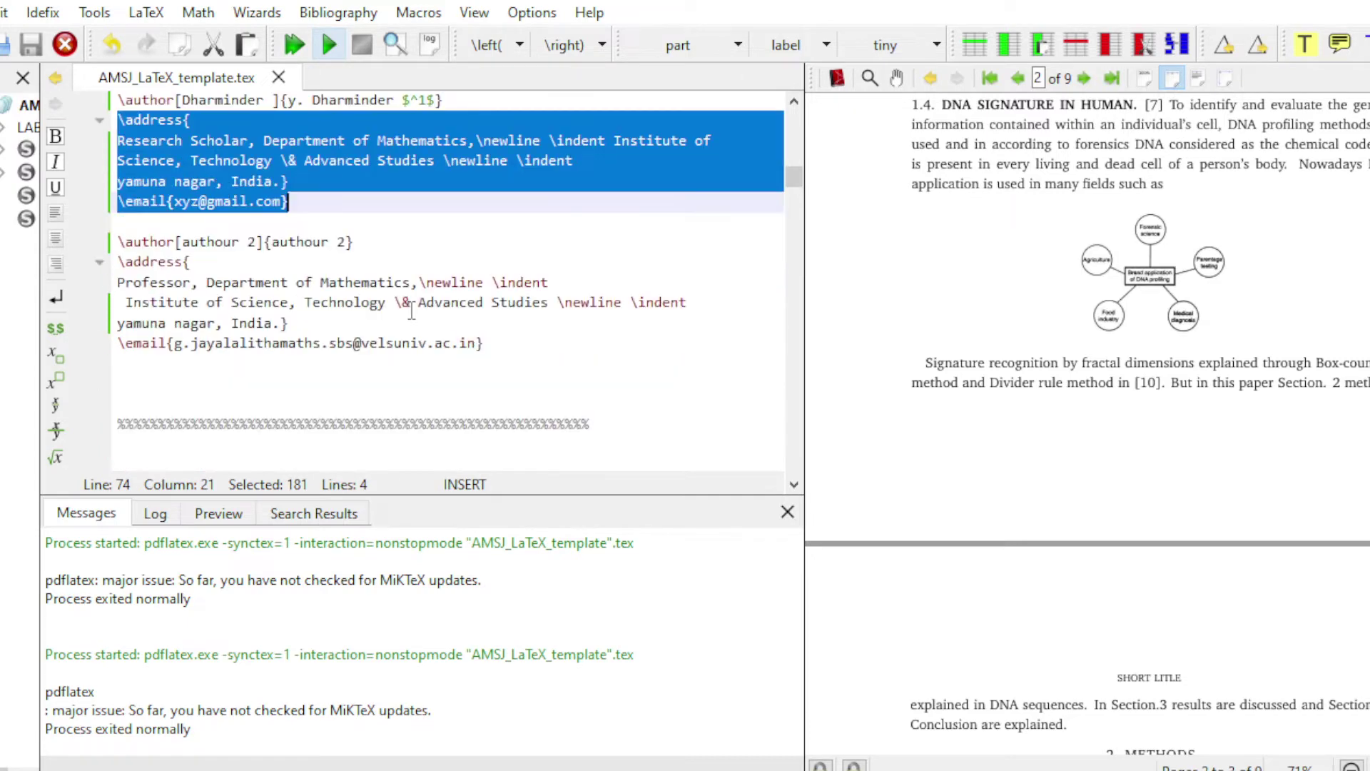
drag(118, 242, 488, 343)
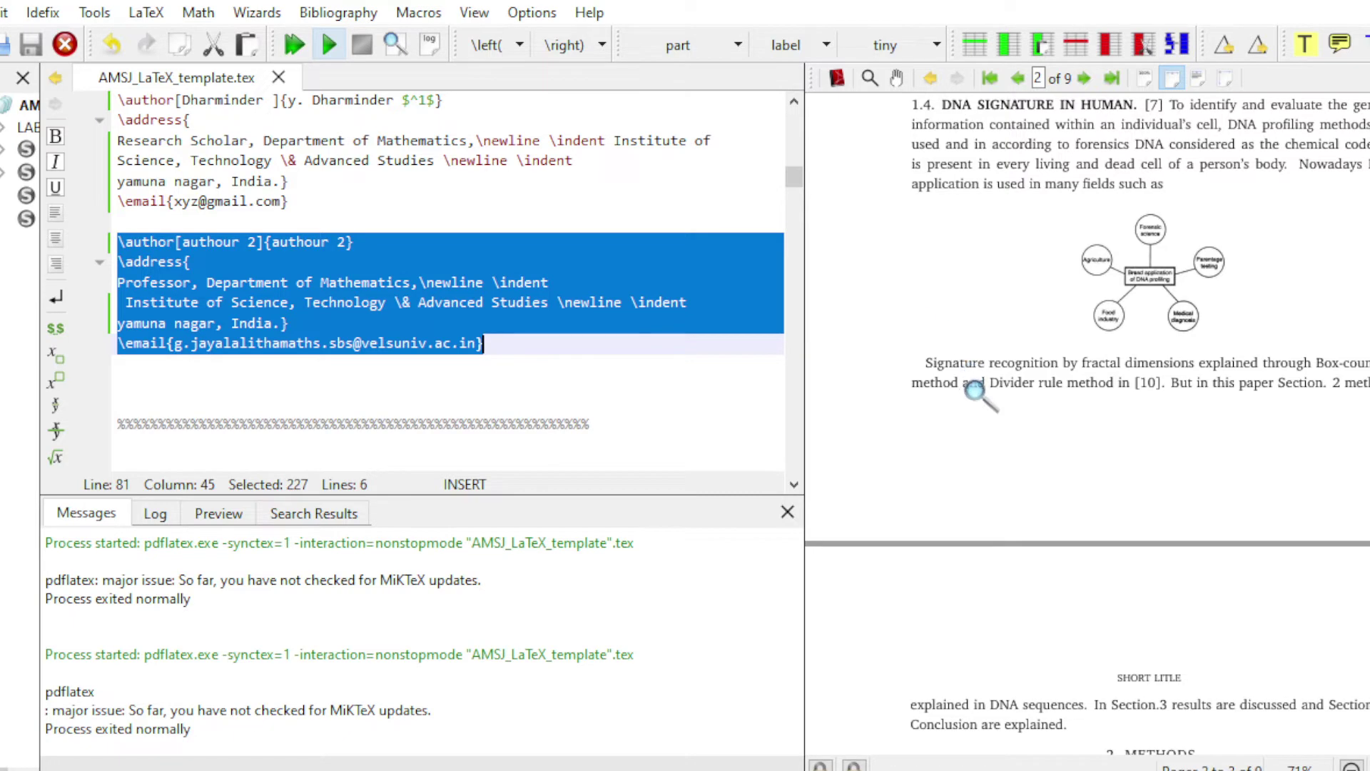
Locate the author names under the full title on the PDF's first page and magnify them
scroll(967, 392, up, 5)
scroll(968, 392, up, 6)
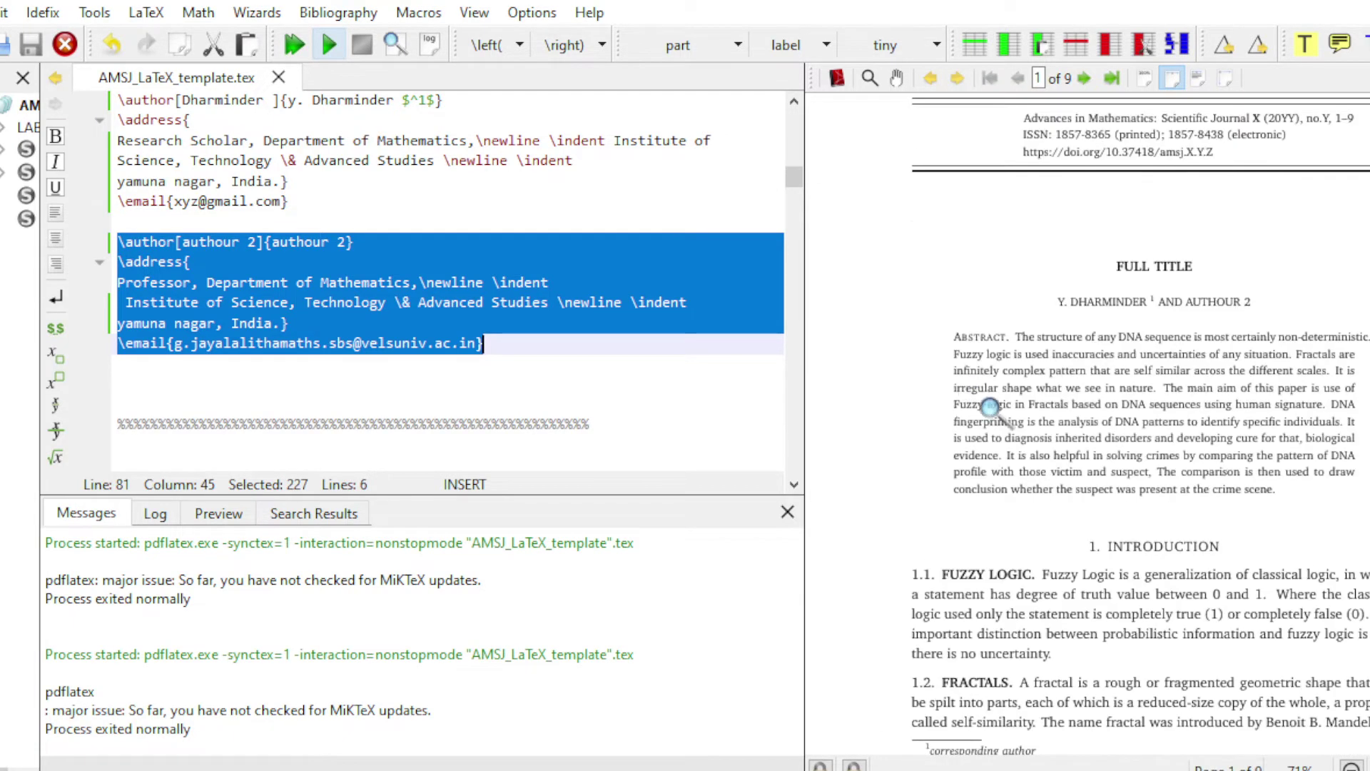
scroll(1039, 325, down, 5)
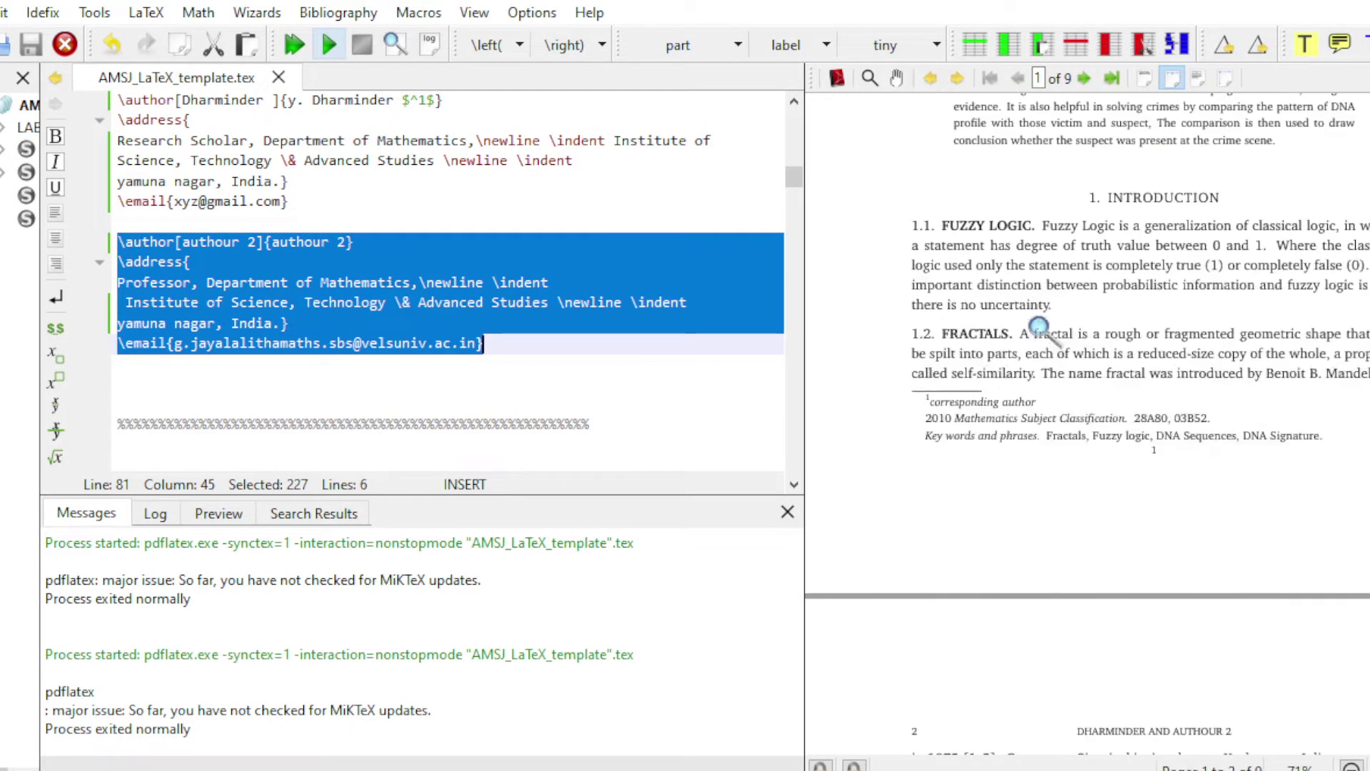
scroll(1010, 421, up, 3)
scroll(1078, 370, up, 3)
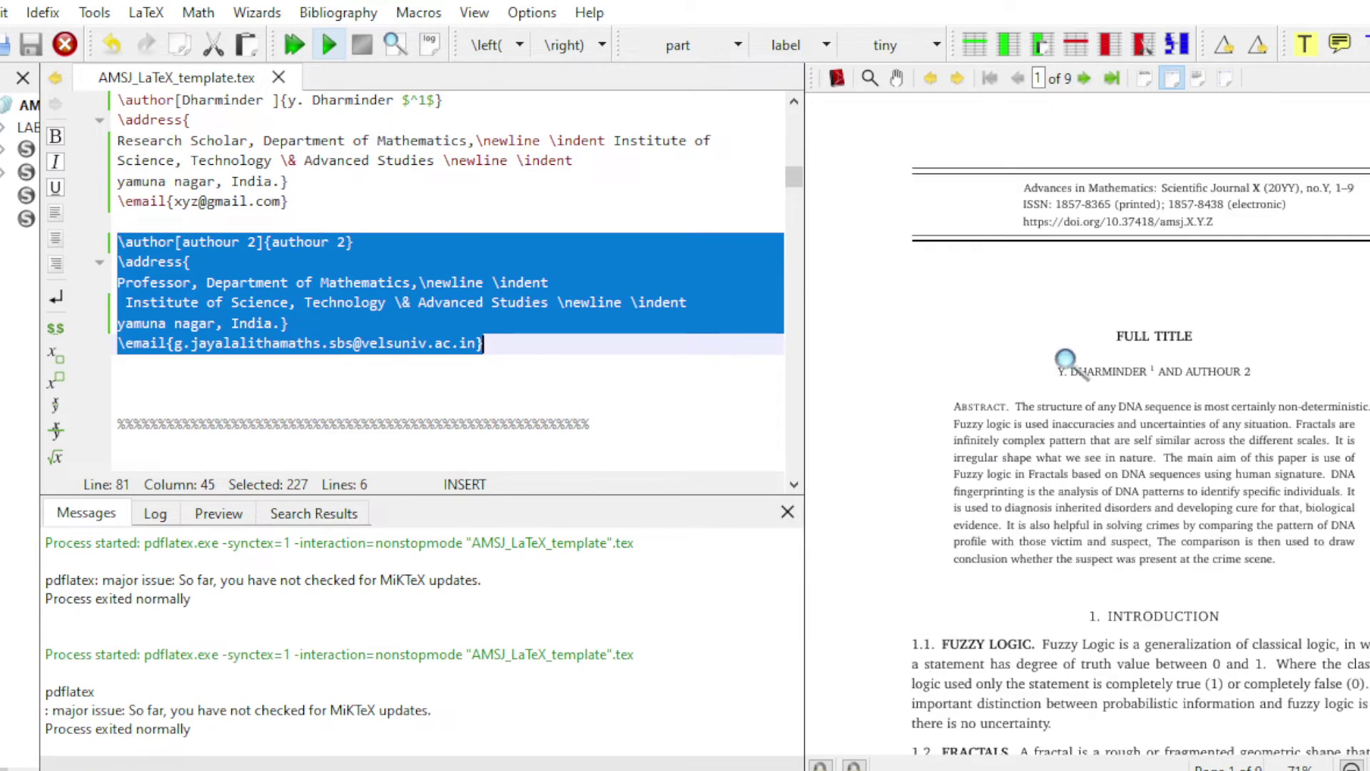
drag(1114, 377, 1178, 396)
Compare the \subjclass and \keywords commands with the subject classification and key words in the PDF's first-page footnotes
scroll(1174, 400, down, 5)
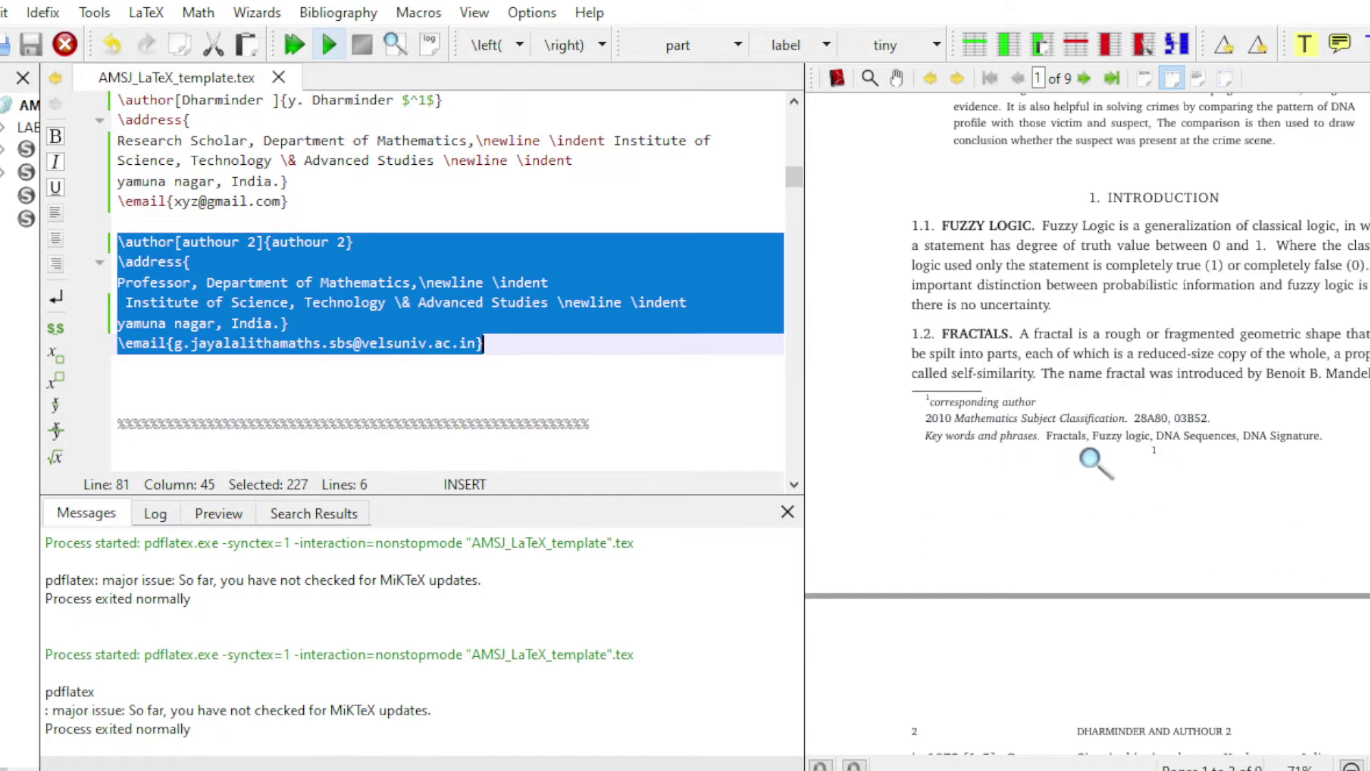
drag(1028, 439, 1165, 439)
scroll(432, 307, down, 5)
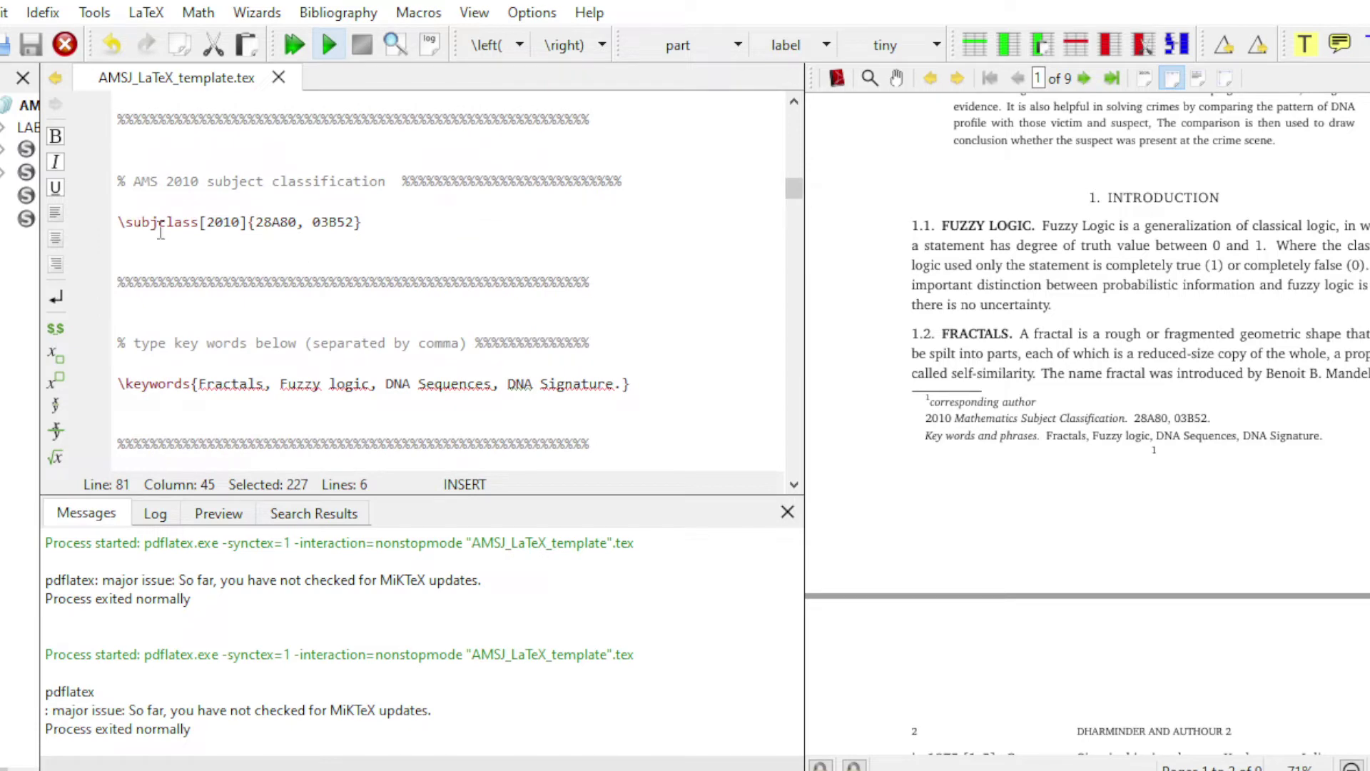
scroll(302, 275, down, 2)
drag(119, 262, 635, 282)
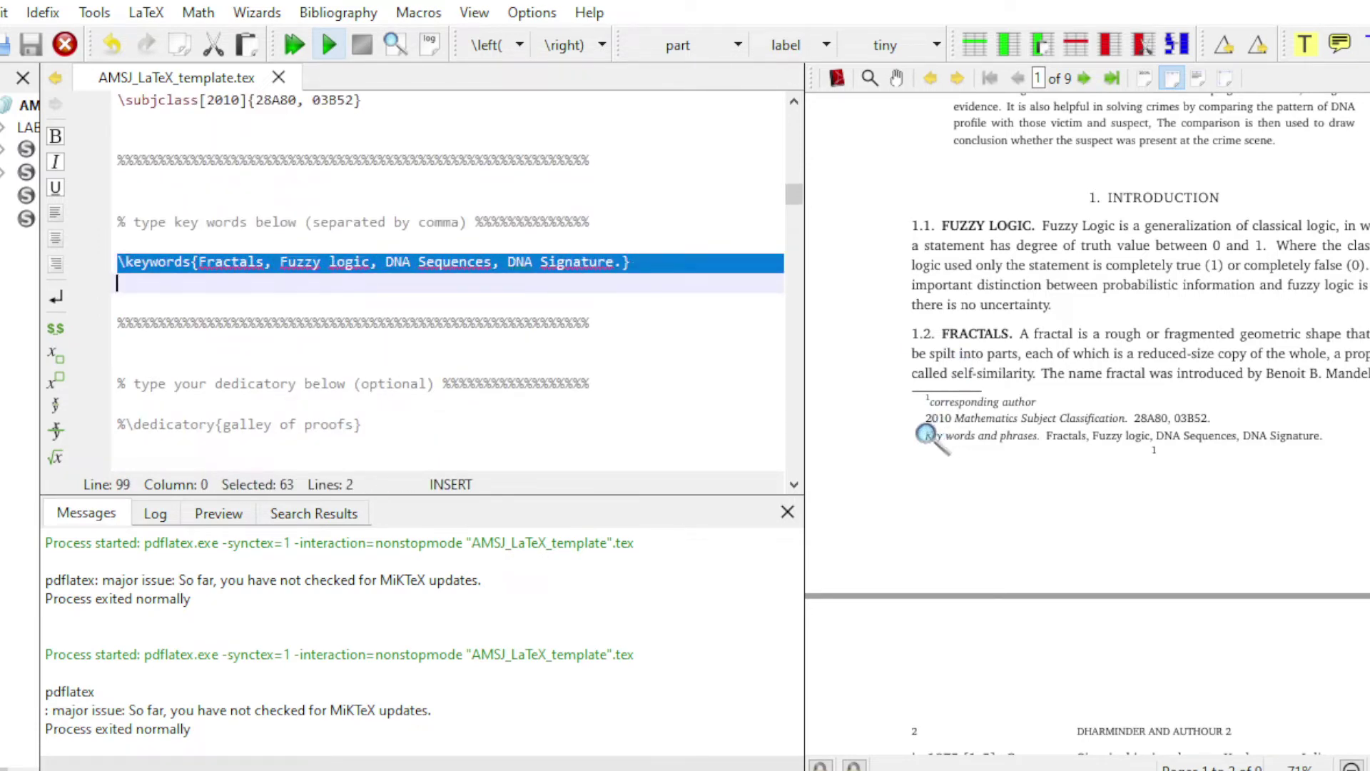
drag(942, 436, 1256, 429)
Highlight \begin{document} and the \footnotetext[1] command, and find the corresponding author footnote in the PDF
scroll(606, 298, down, 6)
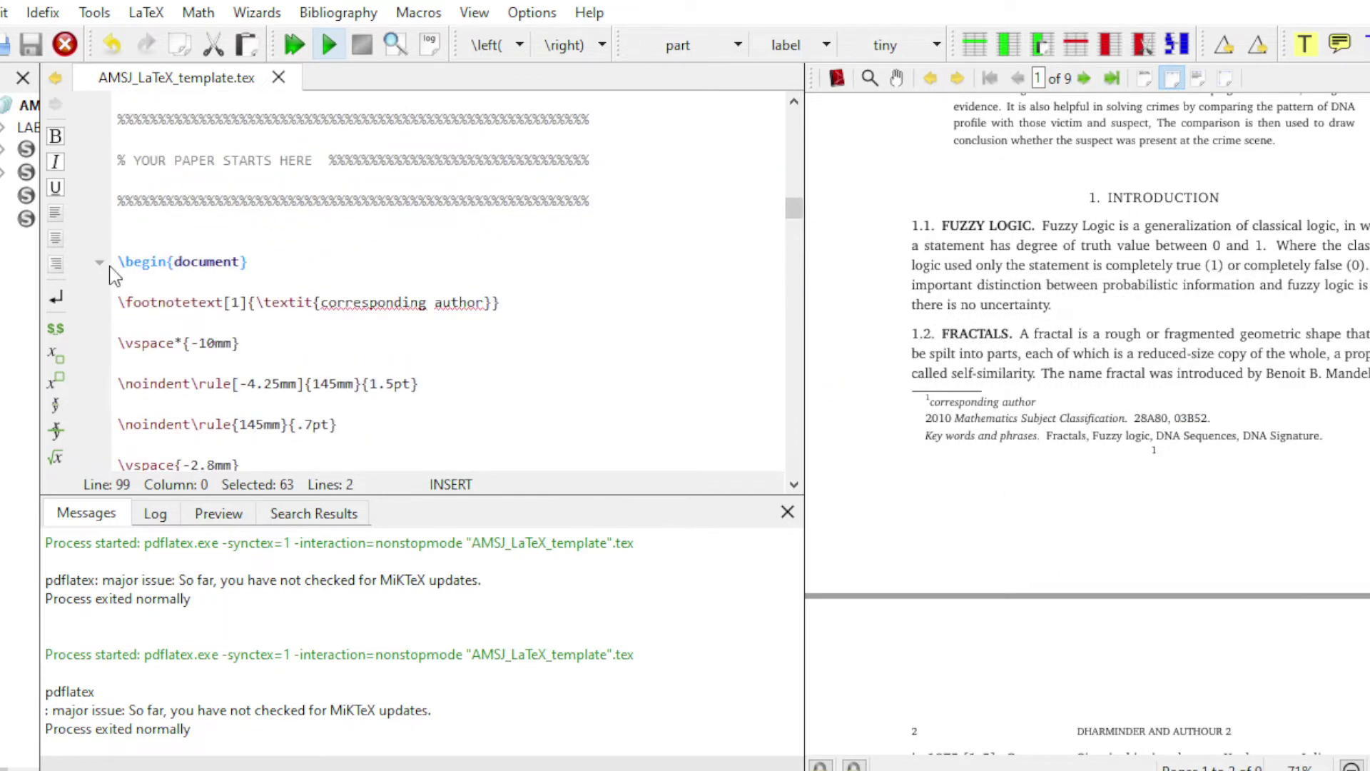
drag(119, 261, 252, 261)
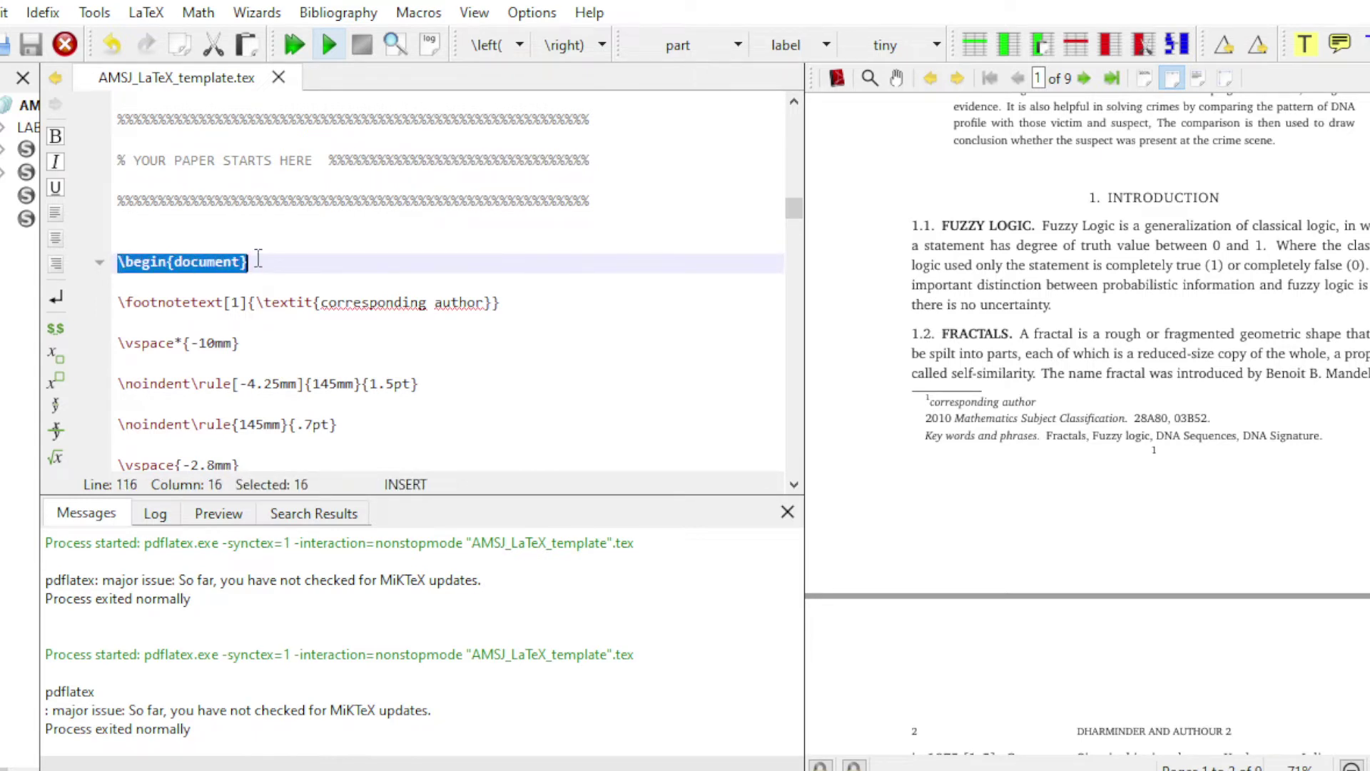
drag(119, 301, 249, 302)
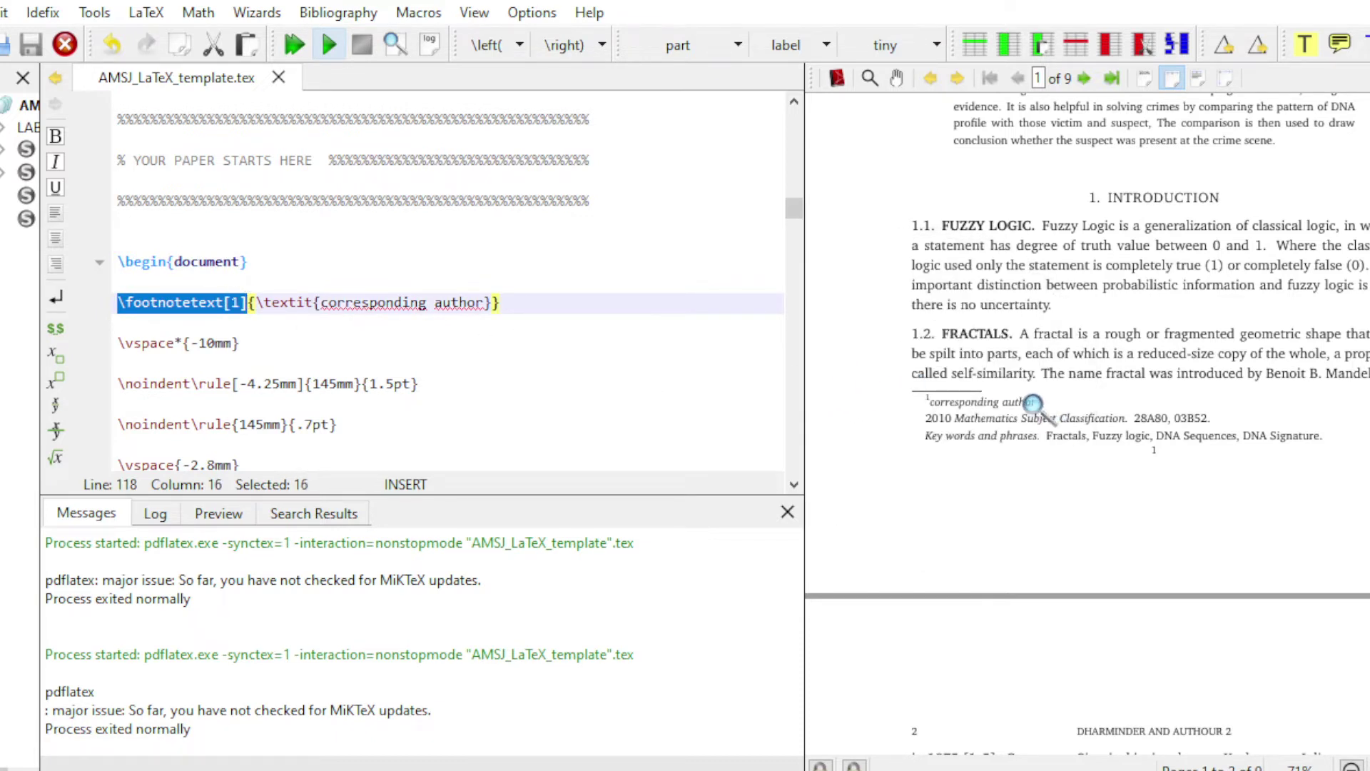
Examine the 145mm width and .7pt thickness in the second \noindent\rule command
scroll(211, 361, down, 1)
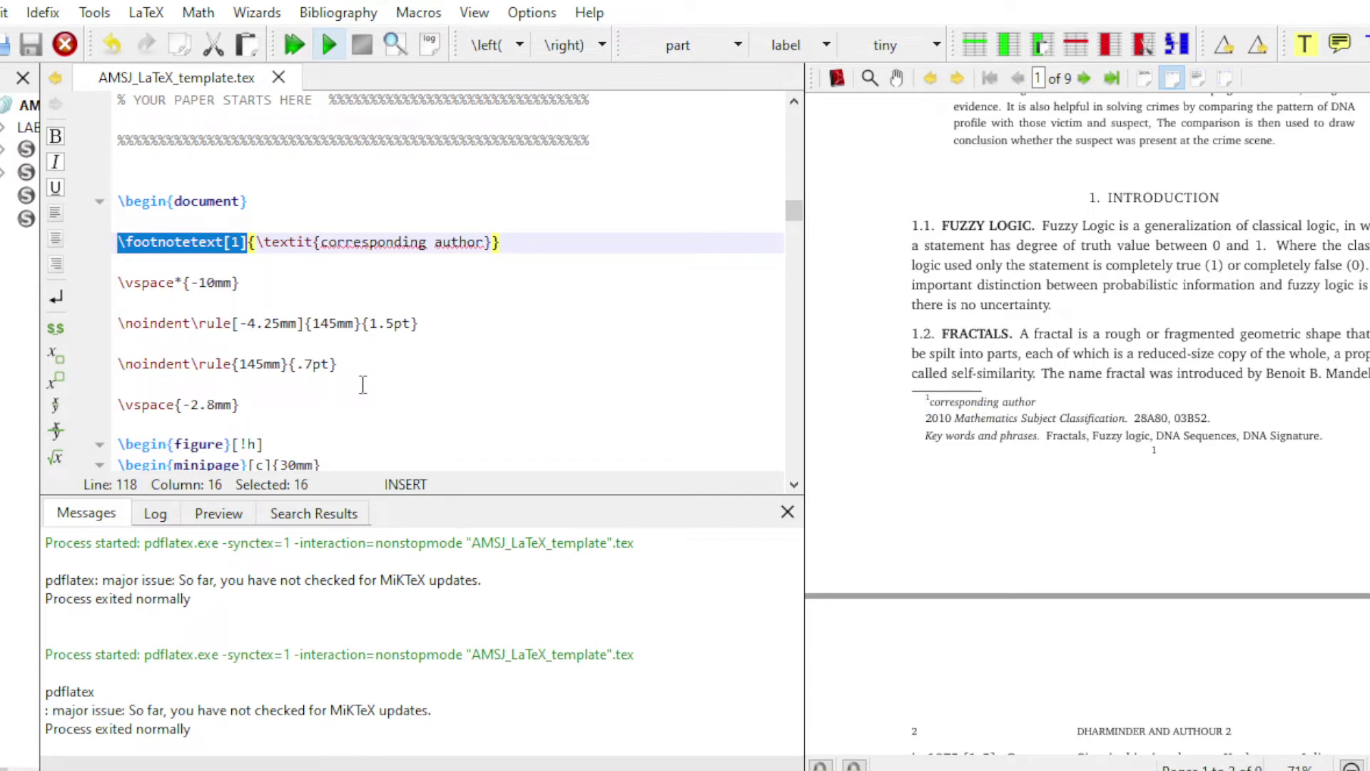
drag(241, 365, 284, 367)
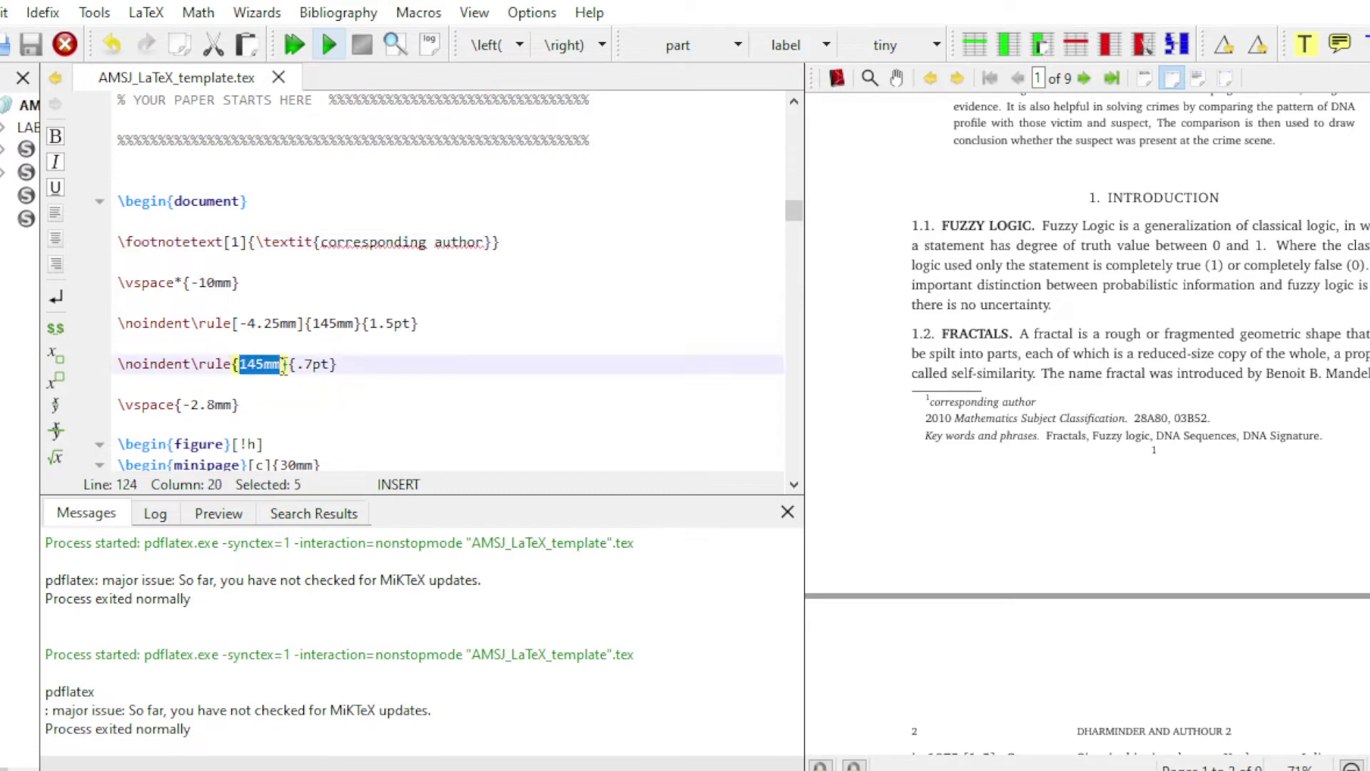
click(317, 365)
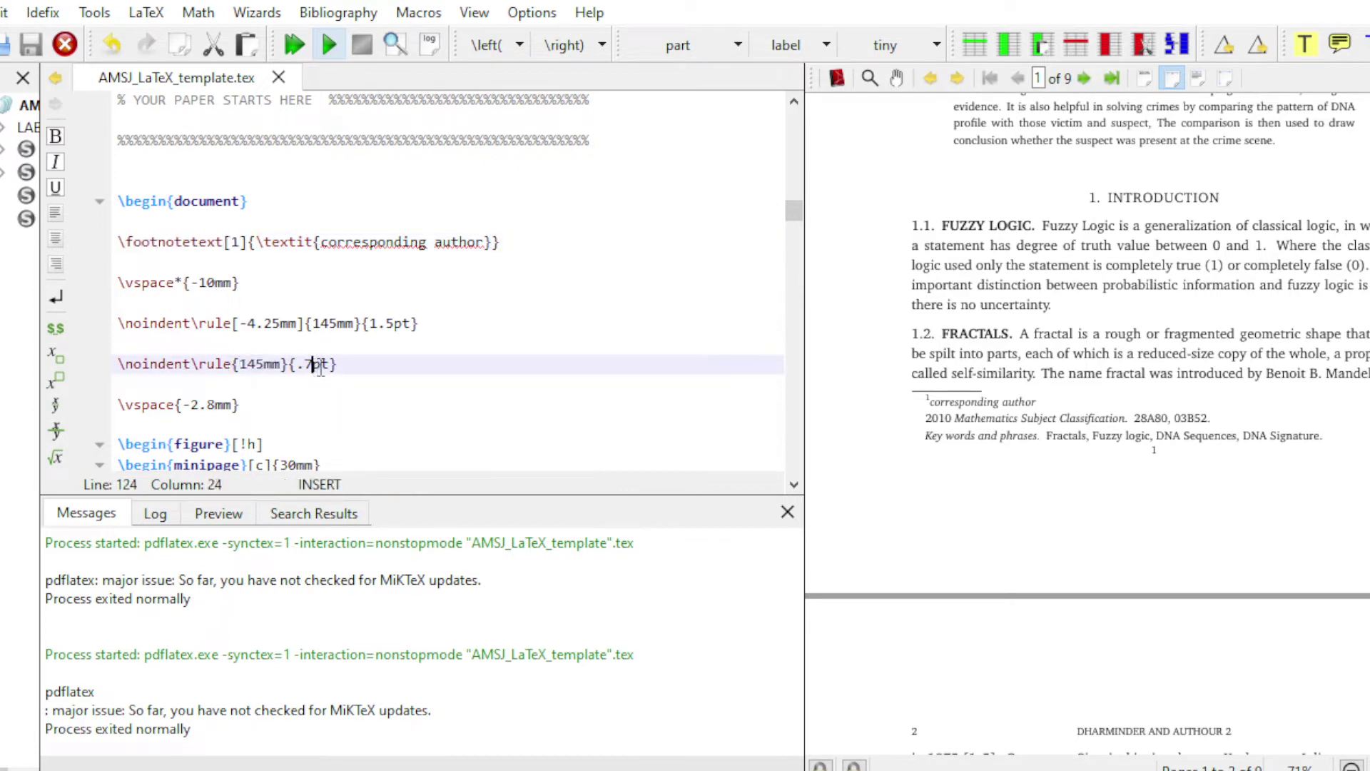
Highlight the opening of the figure and minipage block and magnify the matching journal header on the PDF's first page
scroll(328, 366, down, 3)
scroll(202, 275, down, 1)
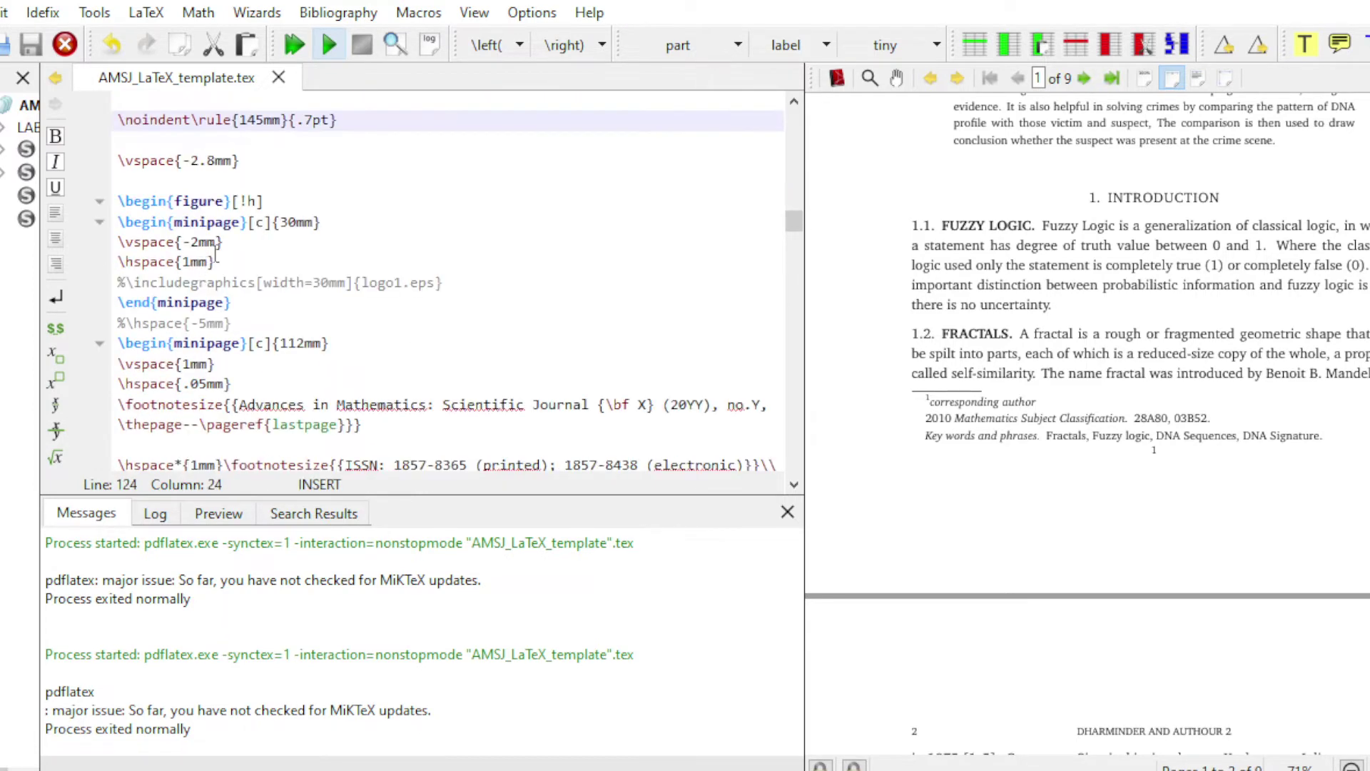
drag(118, 194, 183, 222)
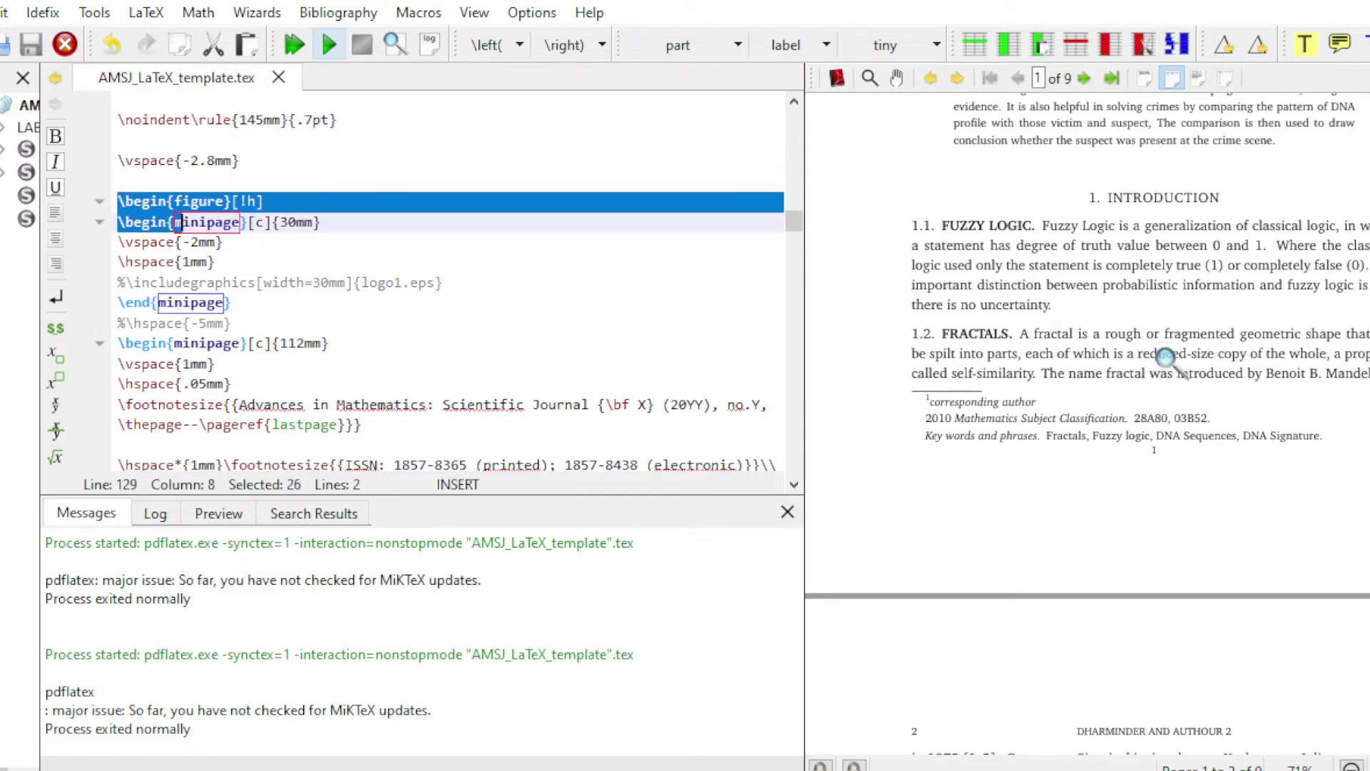
scroll(1171, 364, up, 5)
drag(921, 189, 1242, 228)
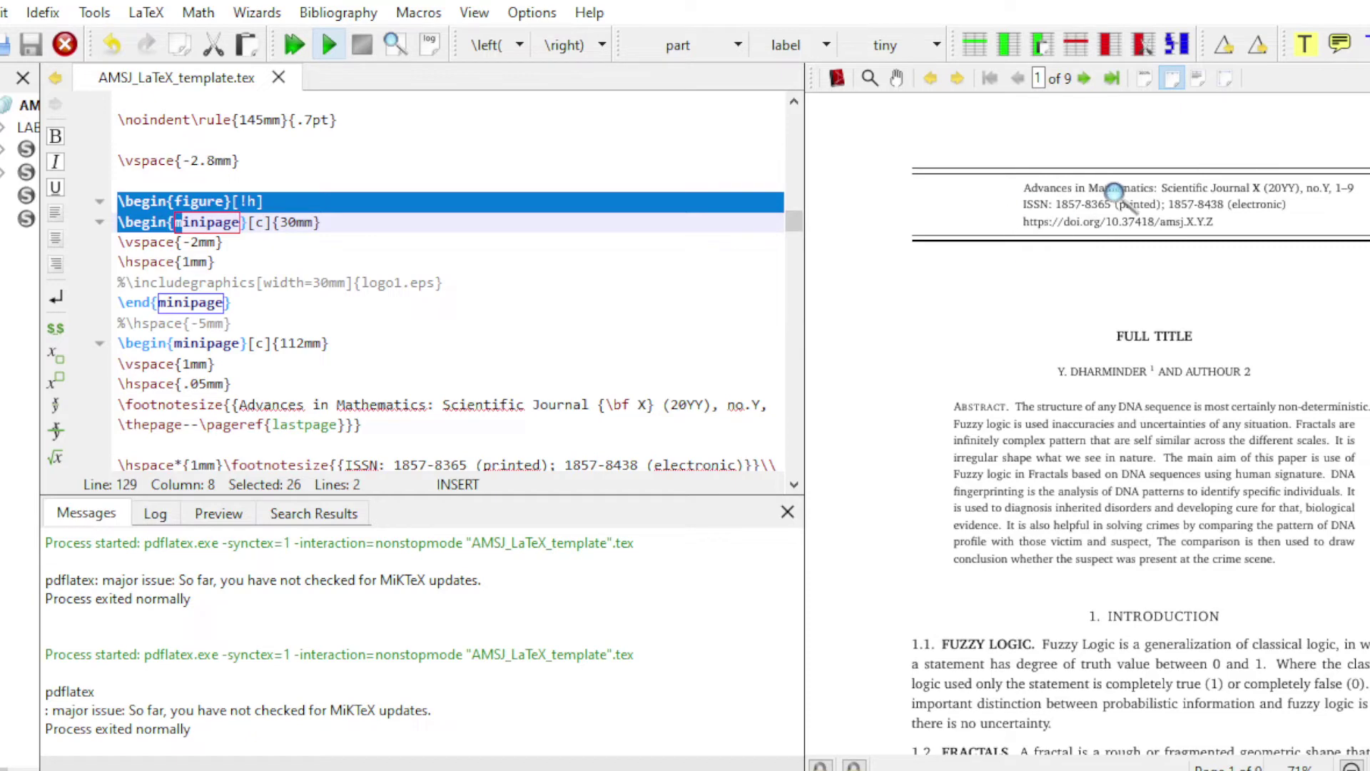
Look through the PDF's first two pages and magnify the subject classification and key words footnotes on page 1
scroll(1078, 476, down, 6)
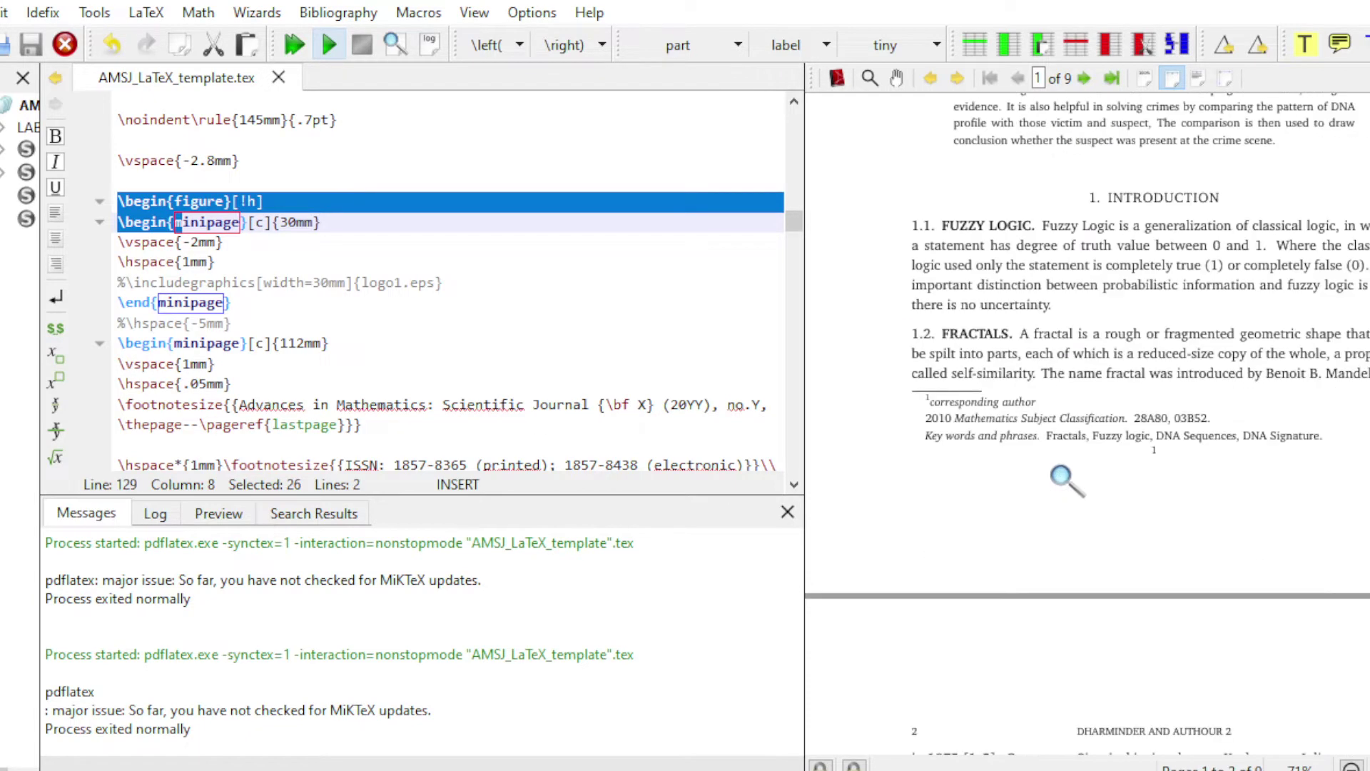
scroll(1064, 474, down, 2)
scroll(1121, 463, down, 10)
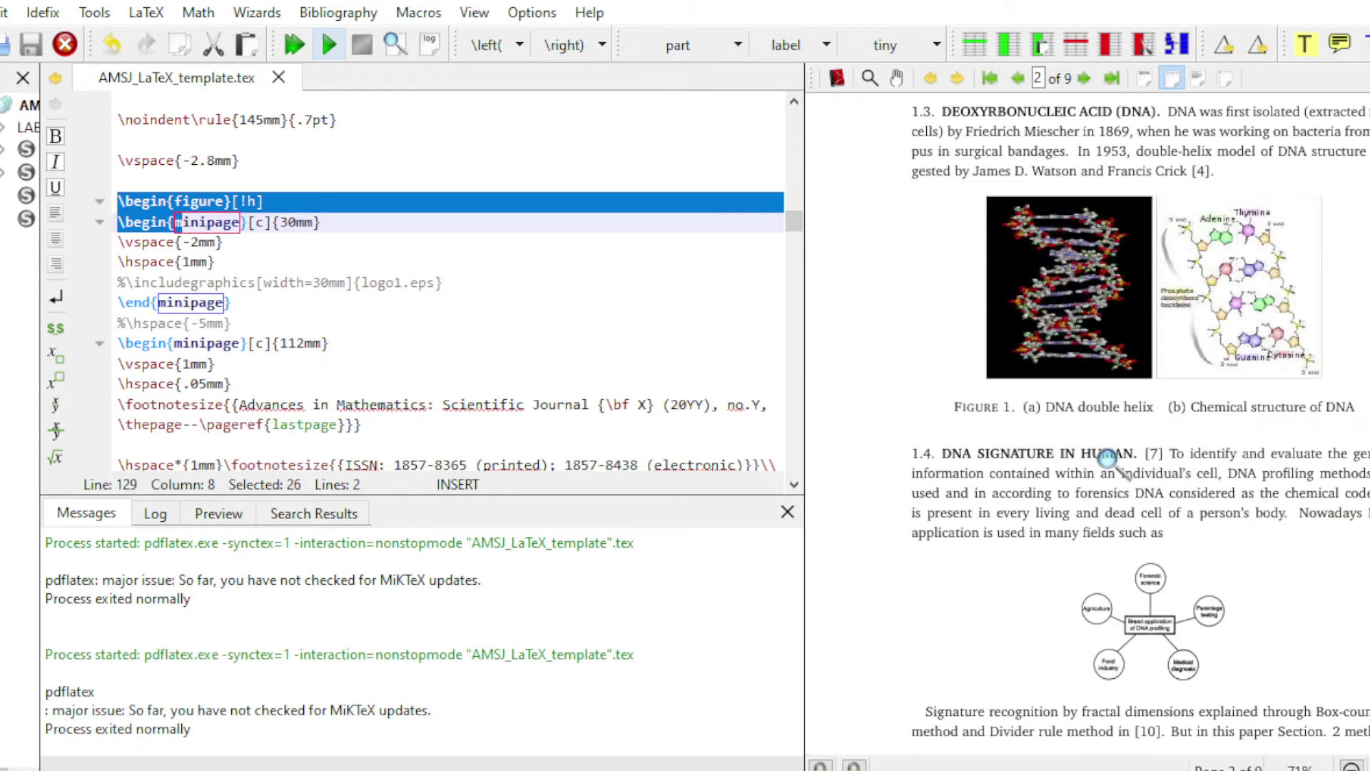
scroll(1107, 461, up, 9)
scroll(1104, 457, up, 5)
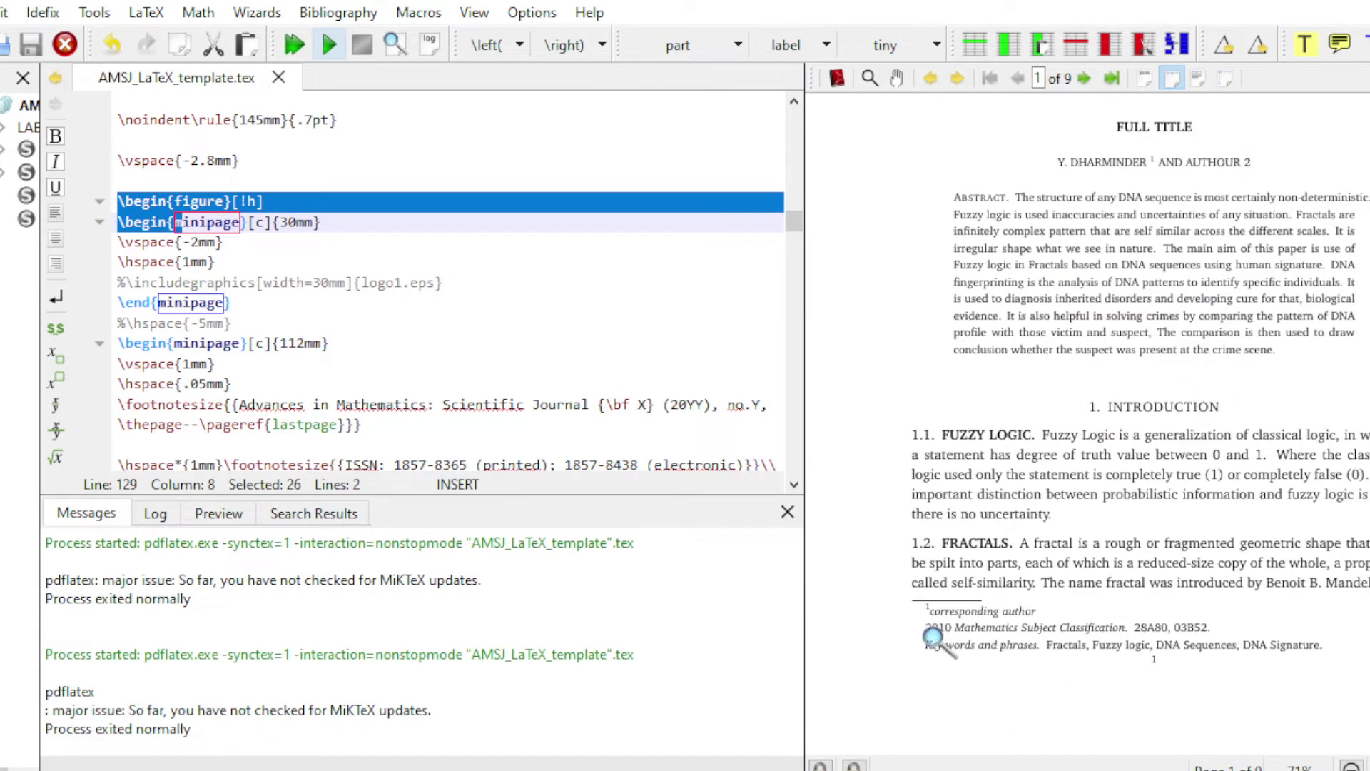
drag(929, 630, 1021, 571)
scroll(707, 395, down, 3)
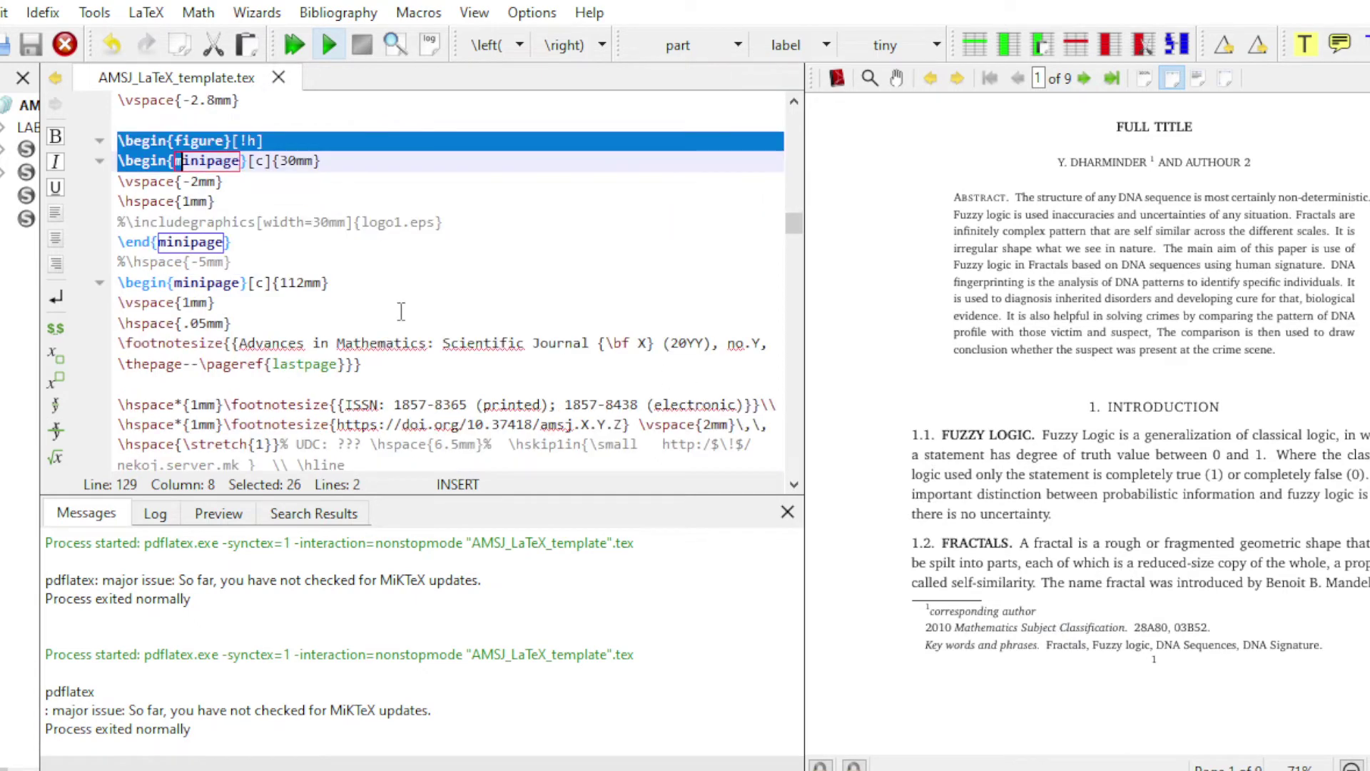
drag(984, 645, 985, 646)
Compare the ISSN and DOI lines in the source with the PDF's journal header, then review down to the abstract
scroll(345, 357, down, 2)
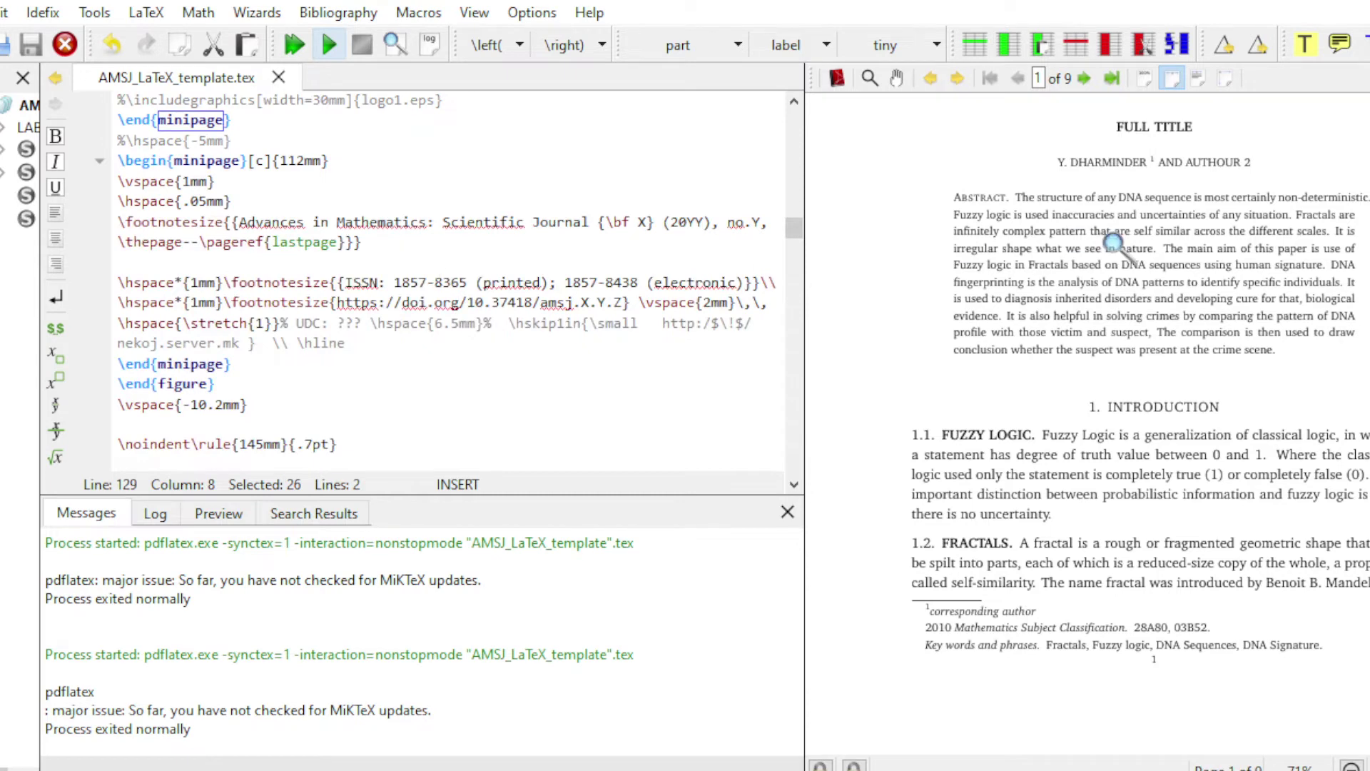
scroll(1116, 242, up, 4)
mouse_move(1135, 292)
mouse_down()
mouse_move(1154, 273)
mouse_move(1169, 281)
mouse_move(1111, 287)
mouse_up()
drag(394, 283, 686, 303)
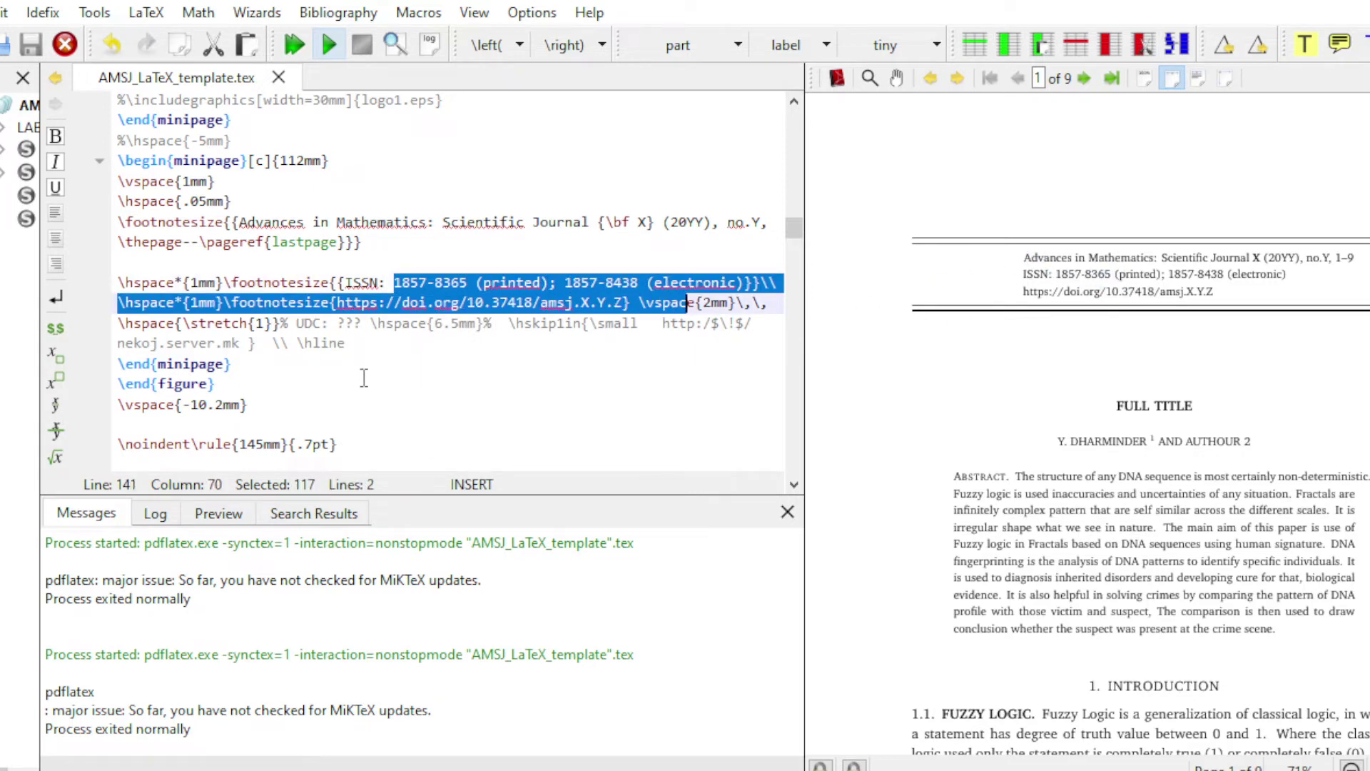
scroll(364, 377, down, 5)
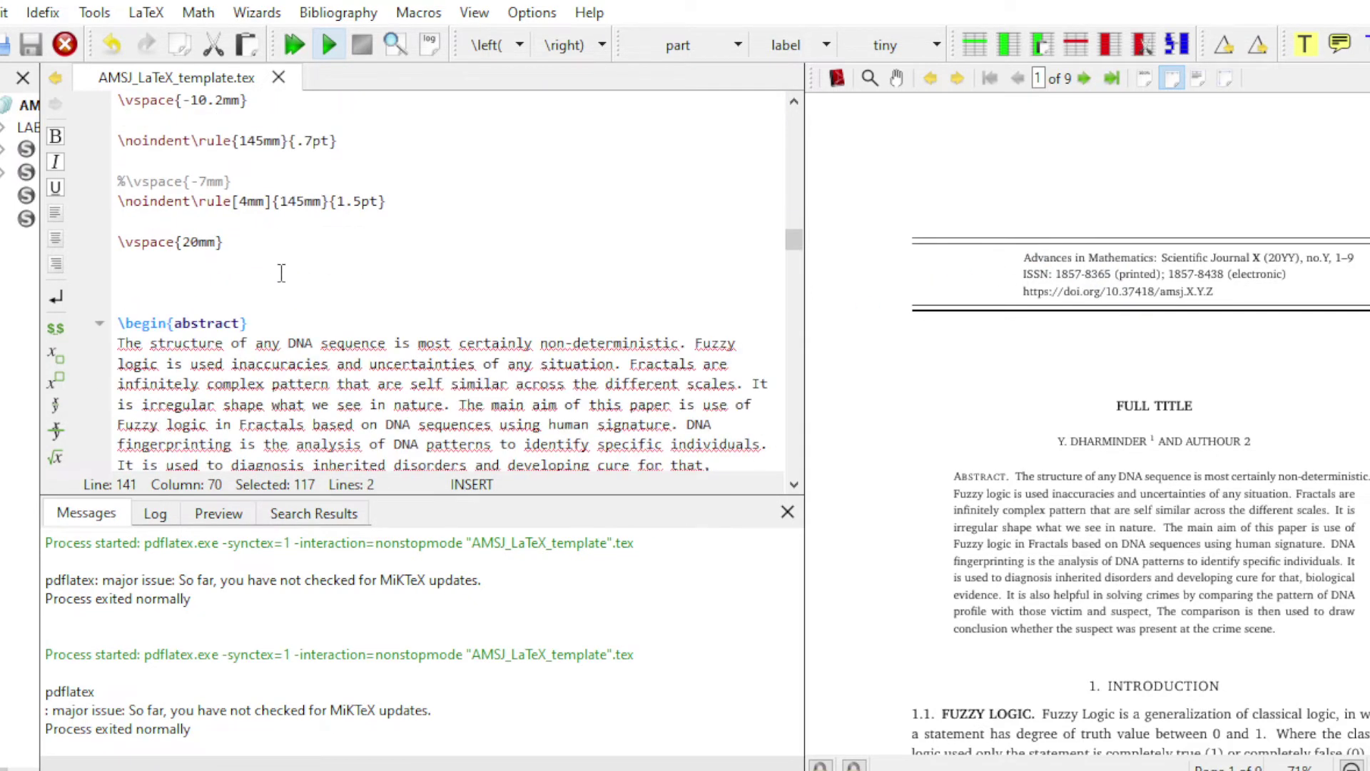
Highlight the opening and closing commands of the abstract environment in the source
scroll(281, 273, down, 2)
scroll(280, 275, up, 3)
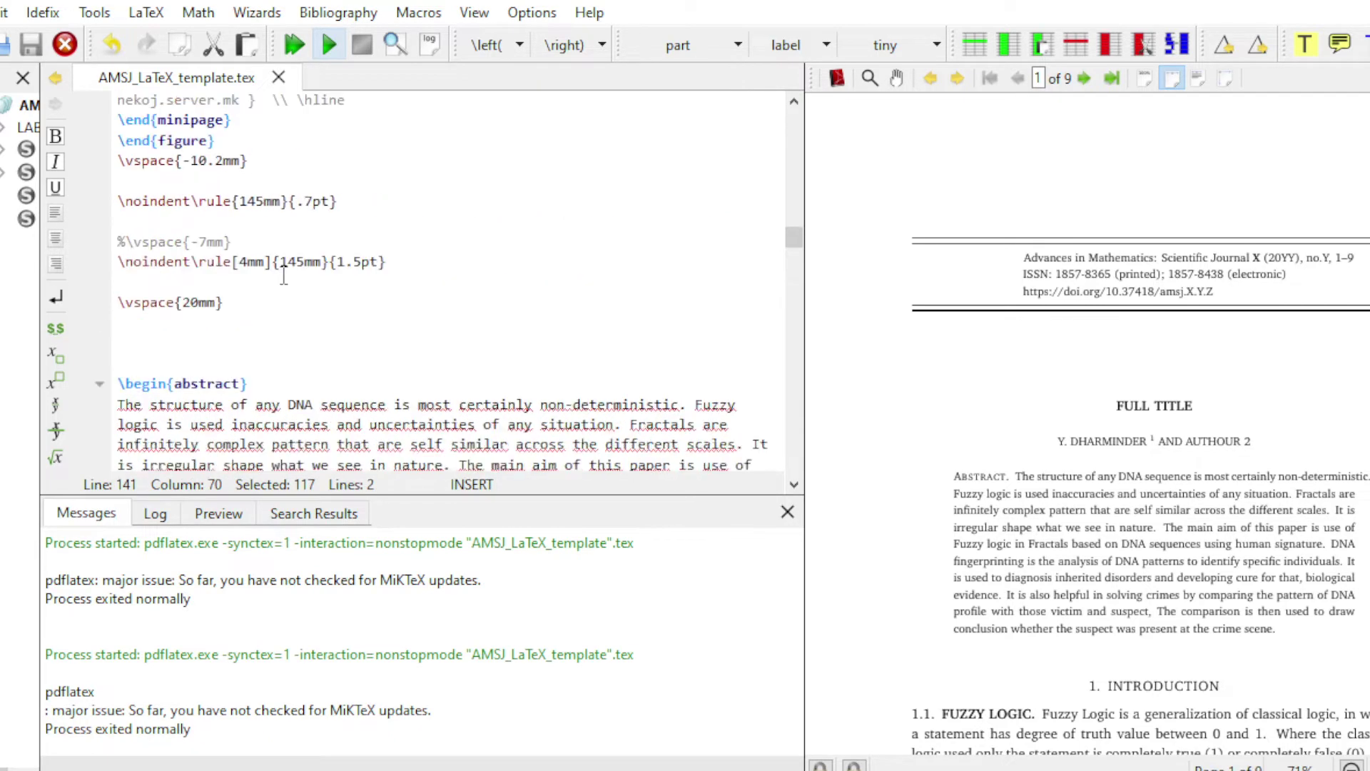
scroll(282, 277, down, 2)
scroll(283, 279, up, 3)
scroll(283, 278, down, 4)
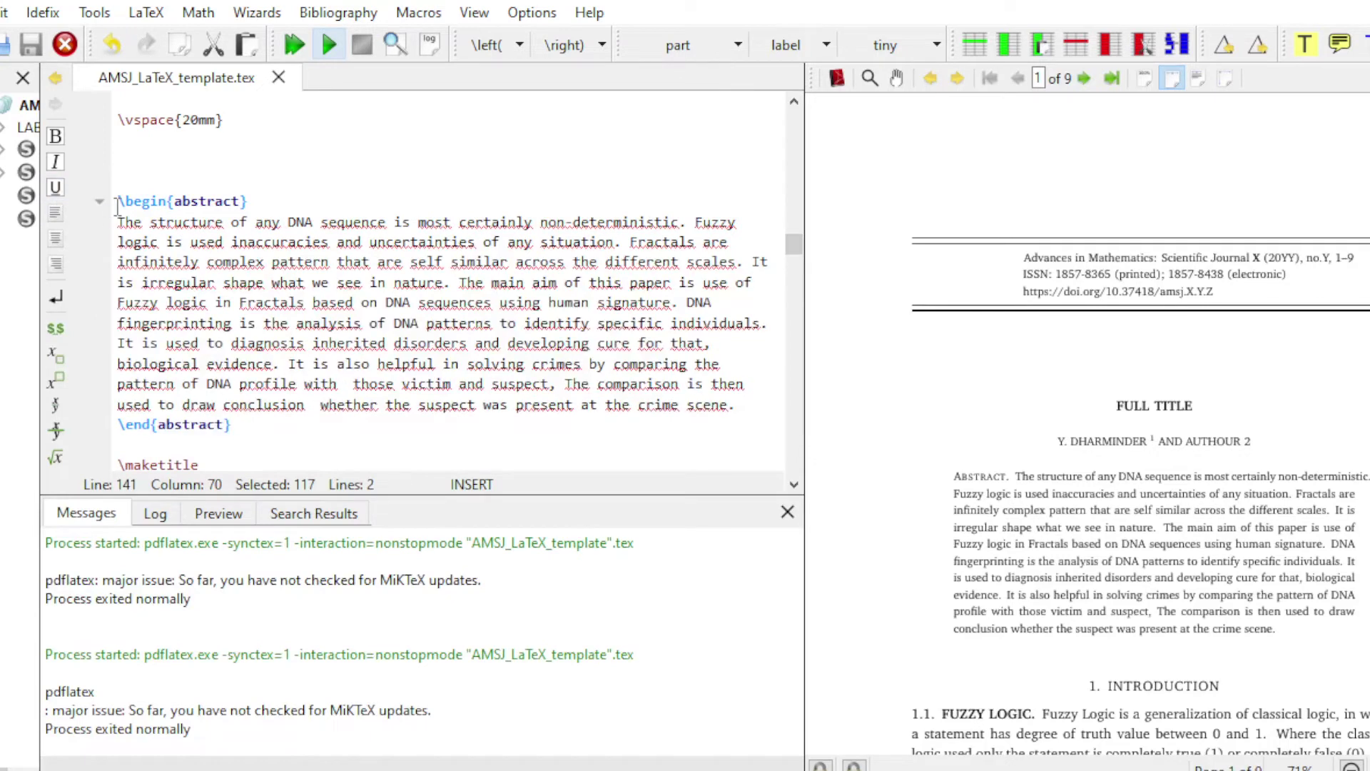
drag(118, 202, 255, 223)
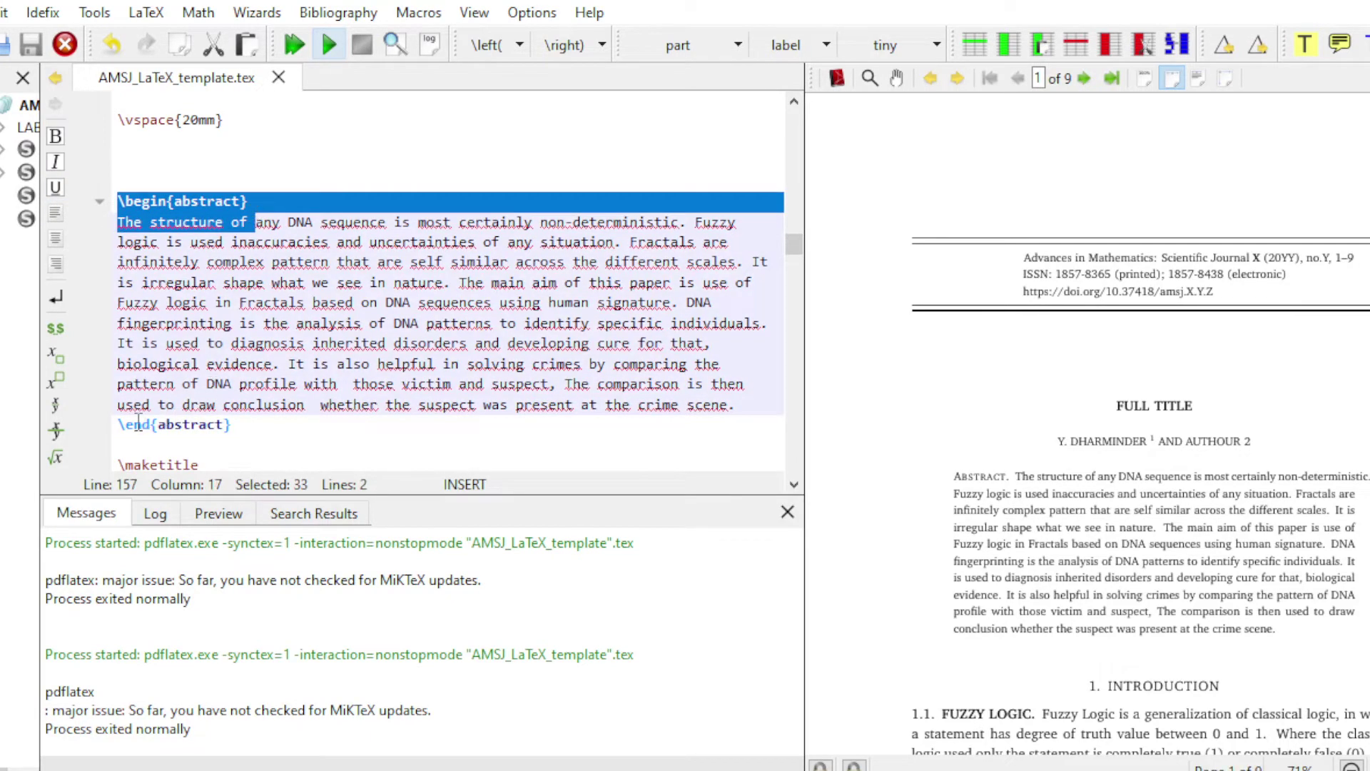
drag(119, 424, 235, 421)
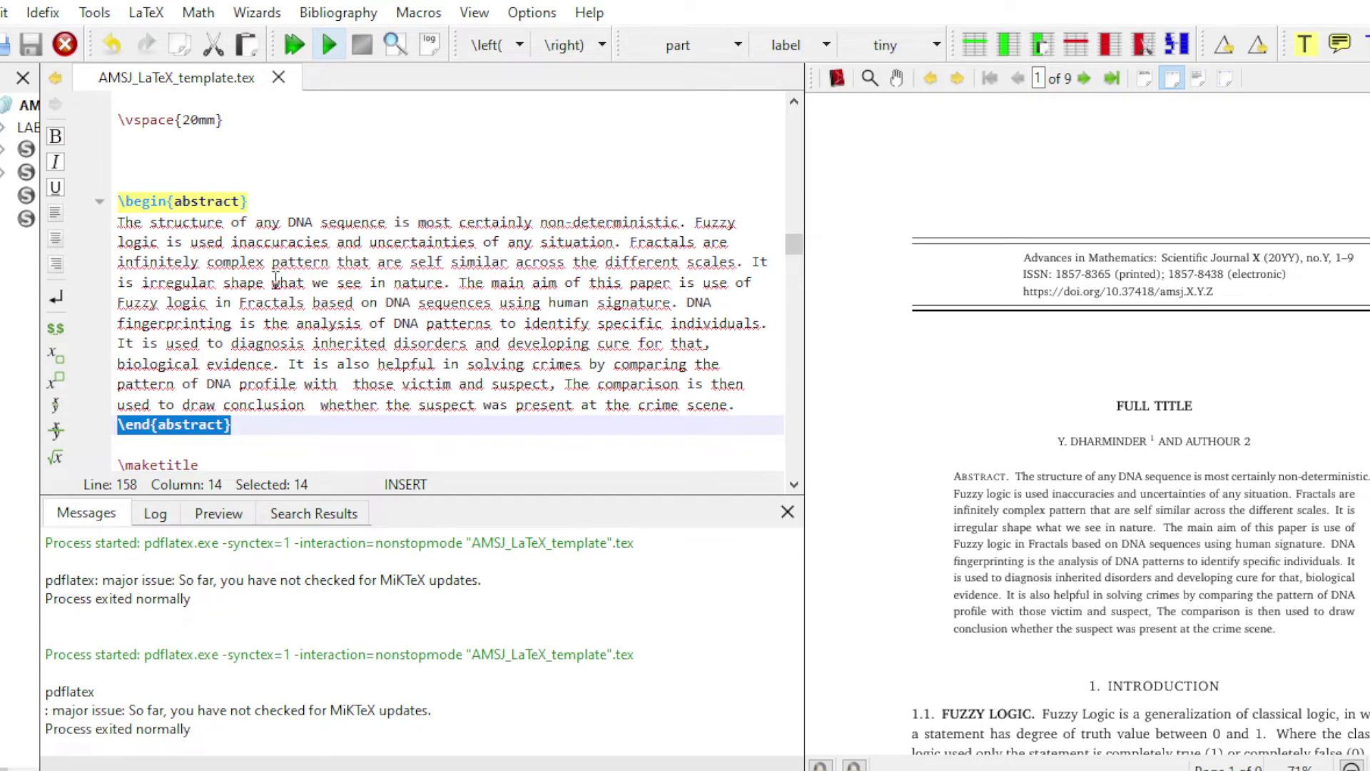
Highlight the INTRODUCTION section and FUZZY LOGIC subsection commands and magnify the Introduction heading on the PDF's first page
scroll(263, 284, down, 4)
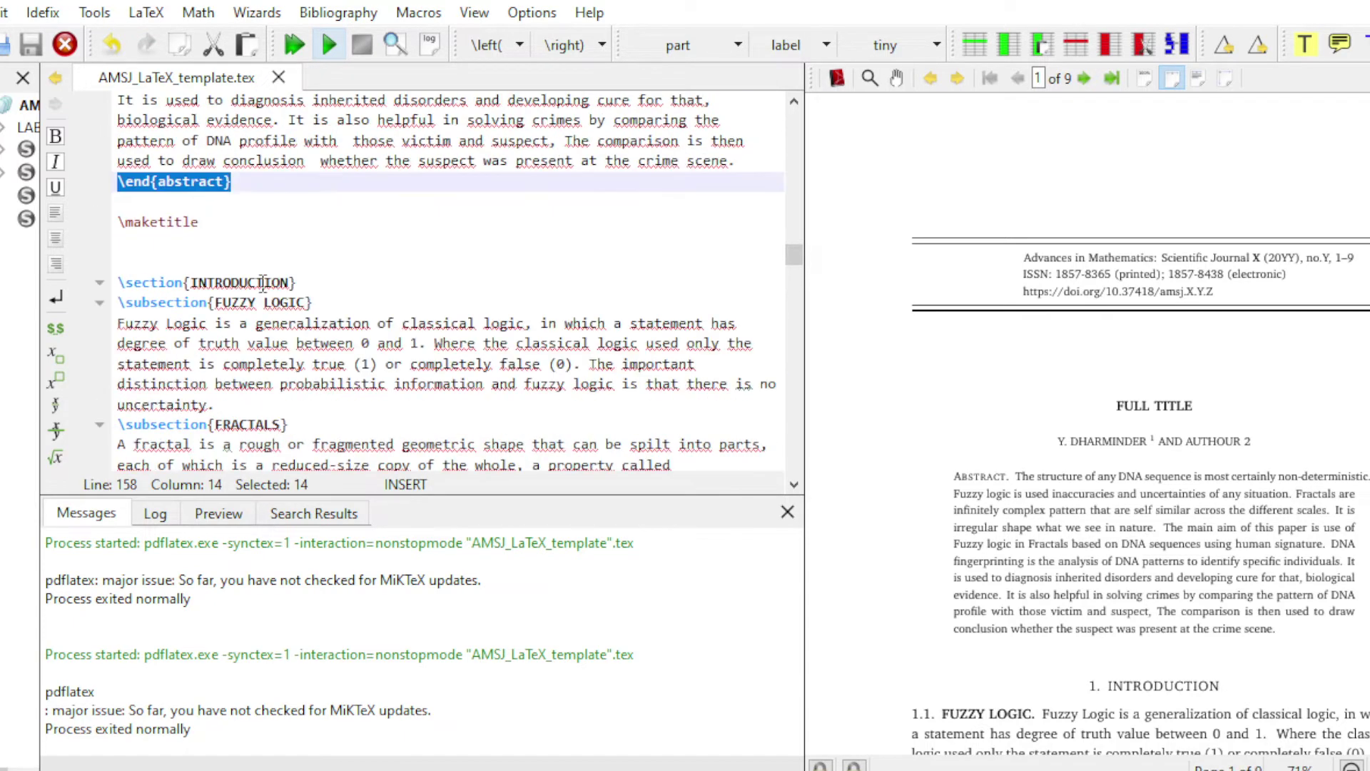
scroll(265, 277, down, 2)
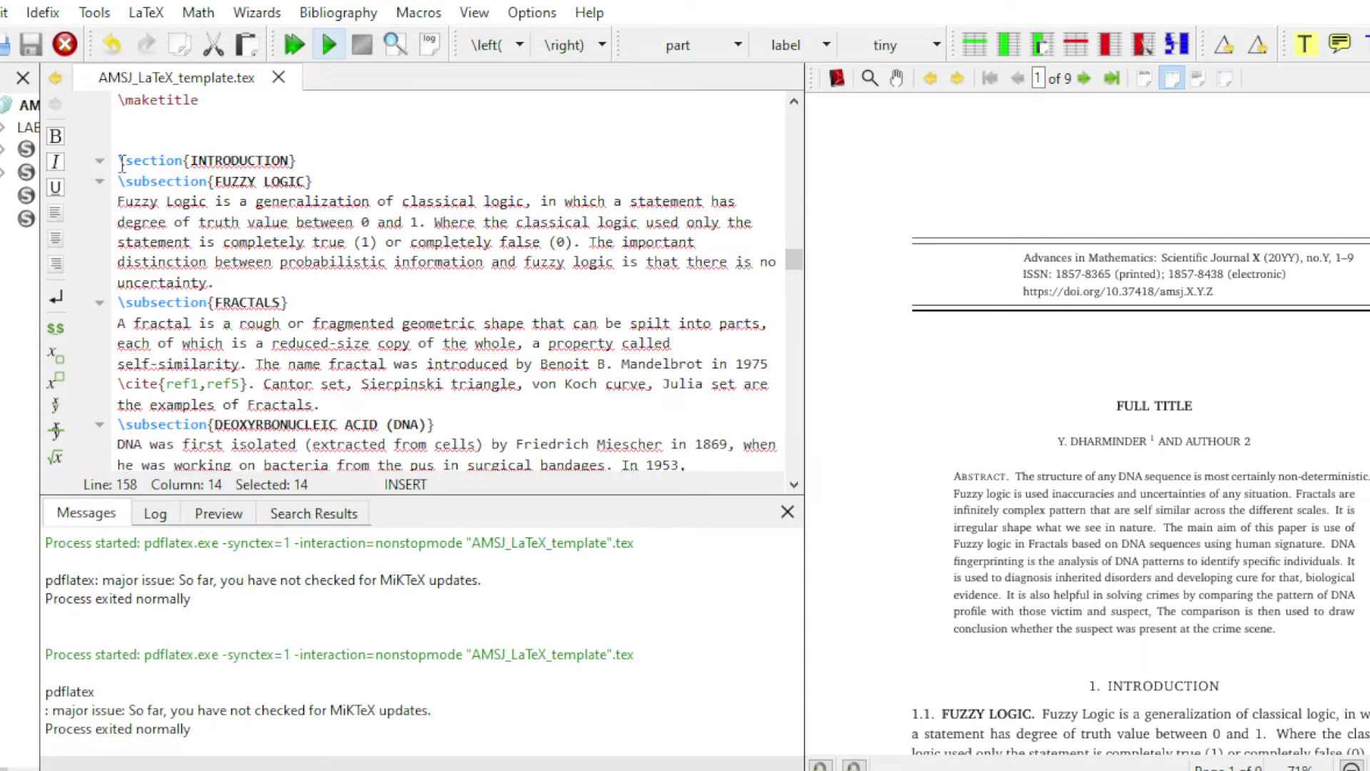
drag(120, 161, 296, 162)
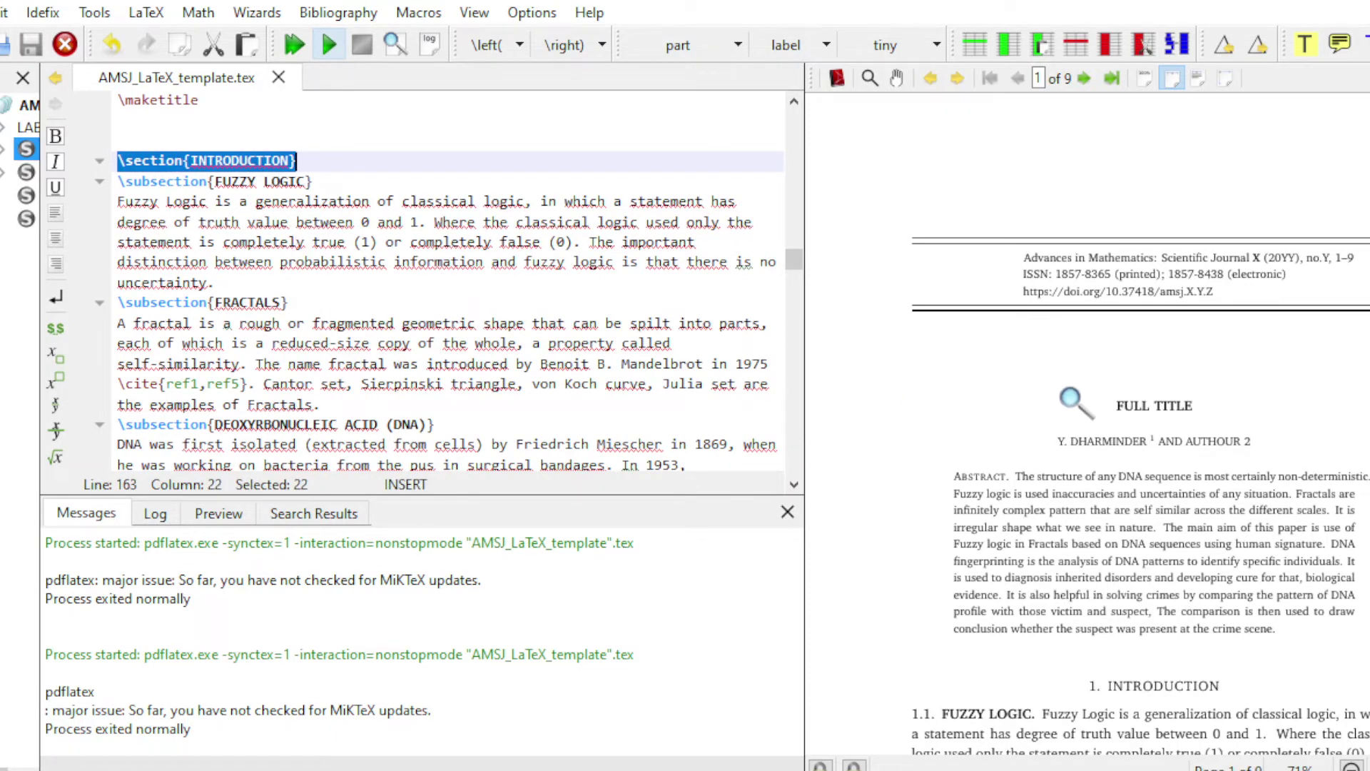
scroll(1074, 400, down, 5)
click(1085, 336)
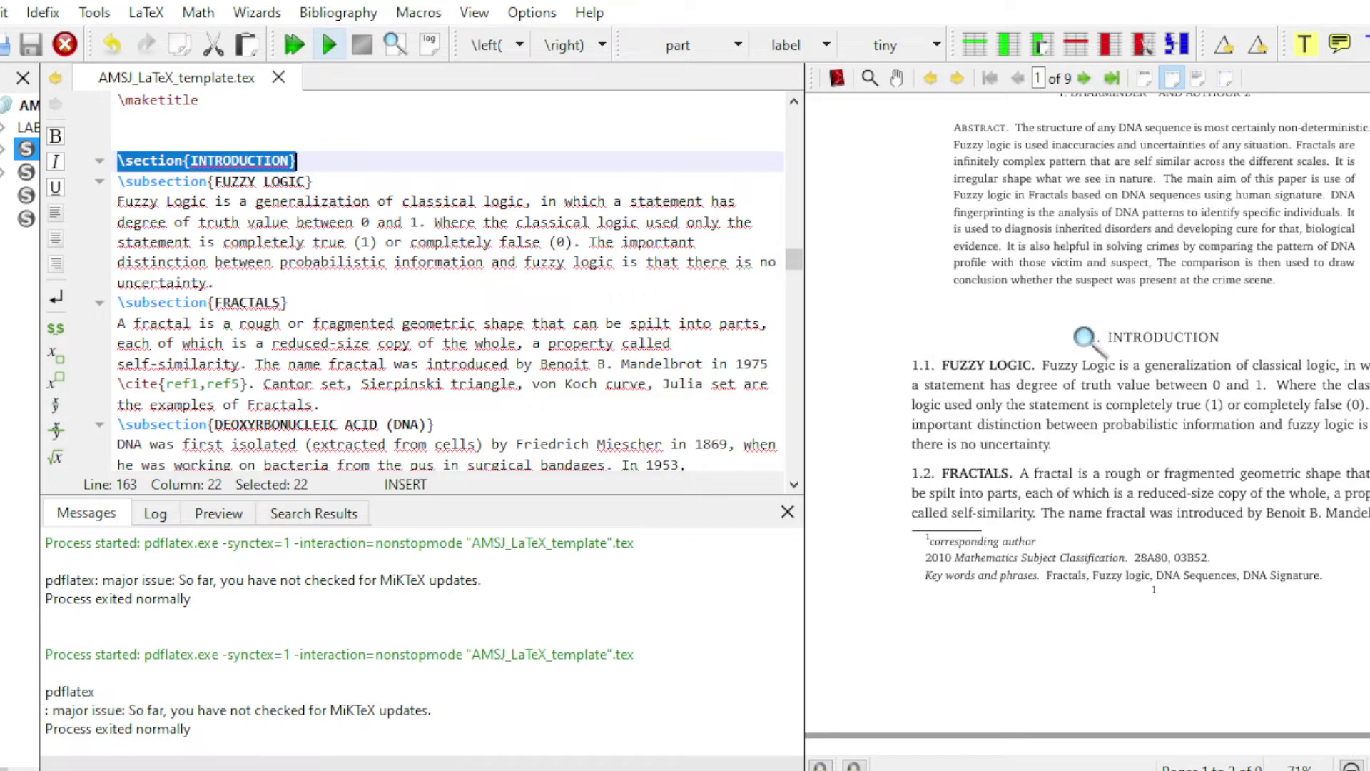
drag(118, 183, 314, 183)
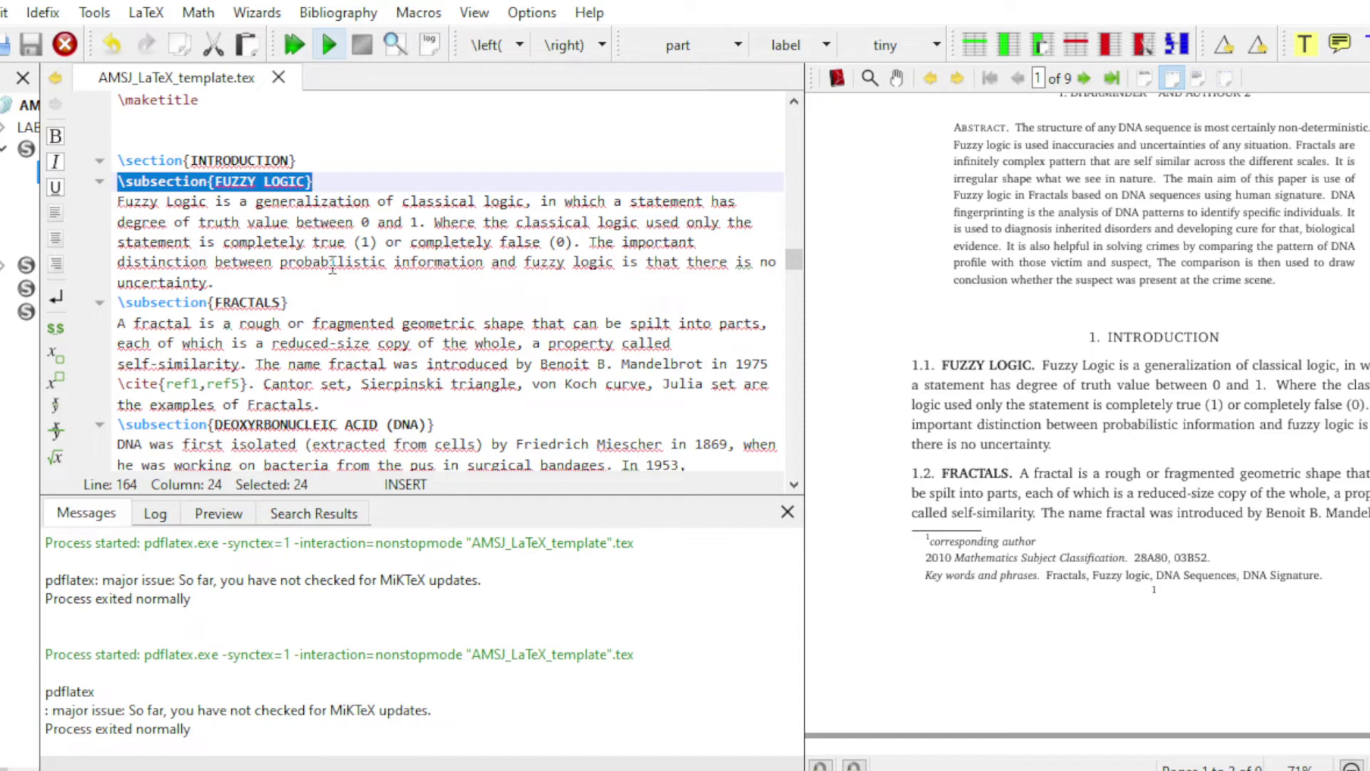
Highlight the FRACTALS and DEOXYRBONUCLEIC ACID (DNA) subsection paragraphs and find the matching text on the PDF's second page
scroll(465, 357, down, 1)
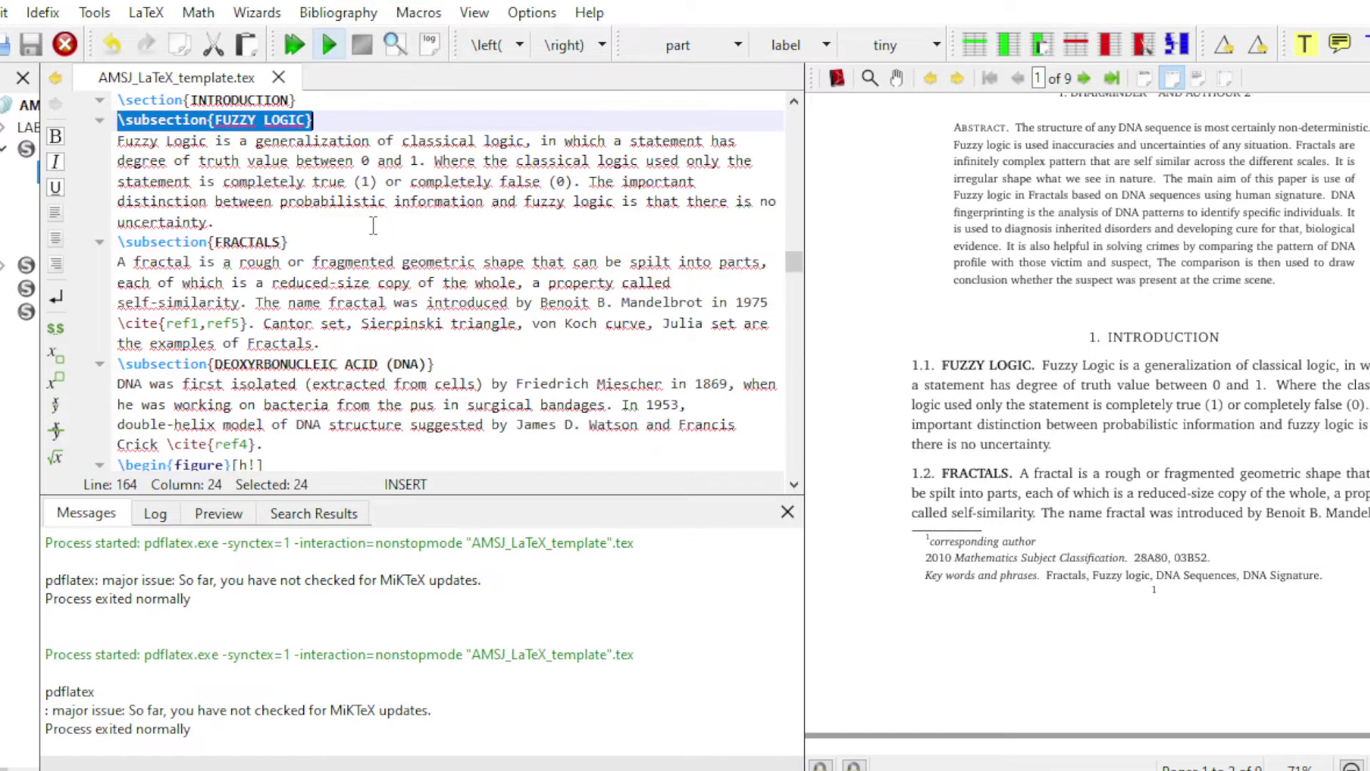
scroll(373, 226, down, 1)
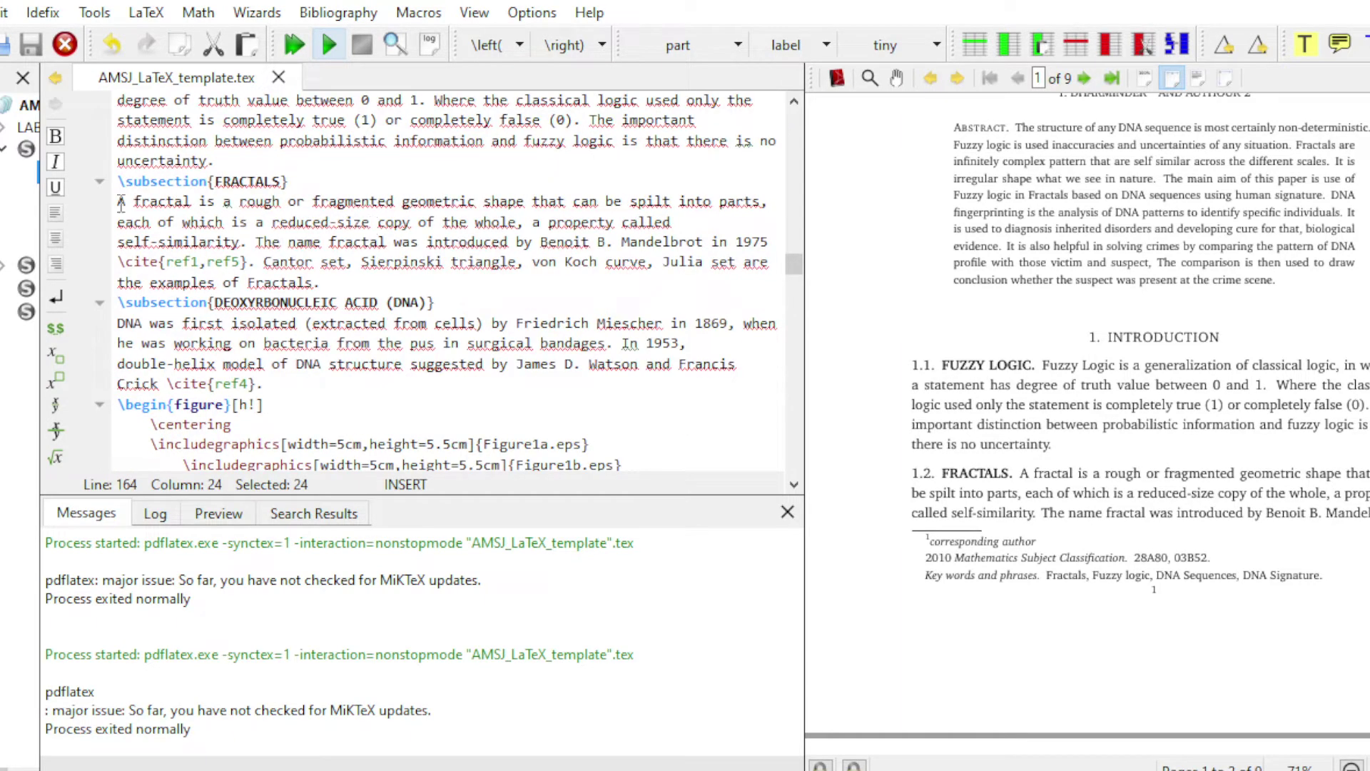
drag(119, 202, 334, 283)
scroll(364, 255, down, 2)
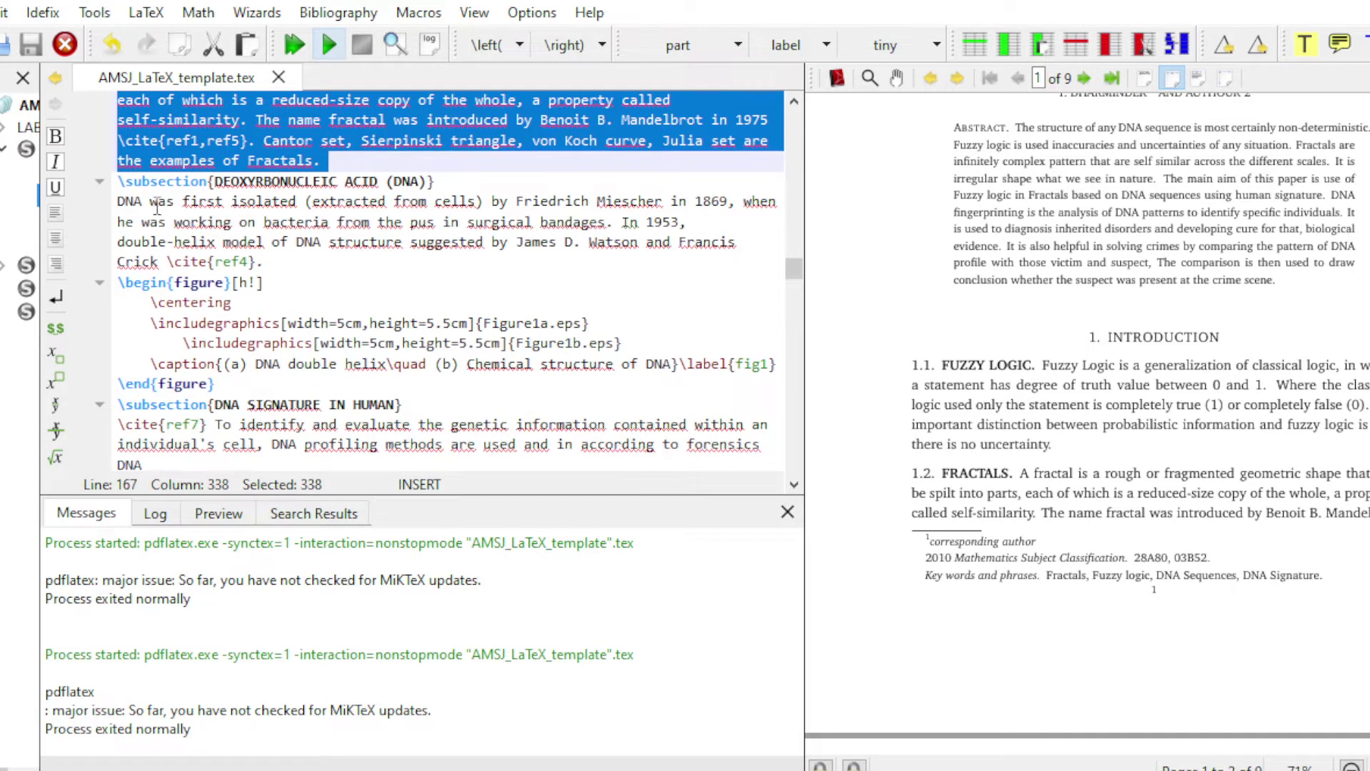
drag(119, 202, 282, 259)
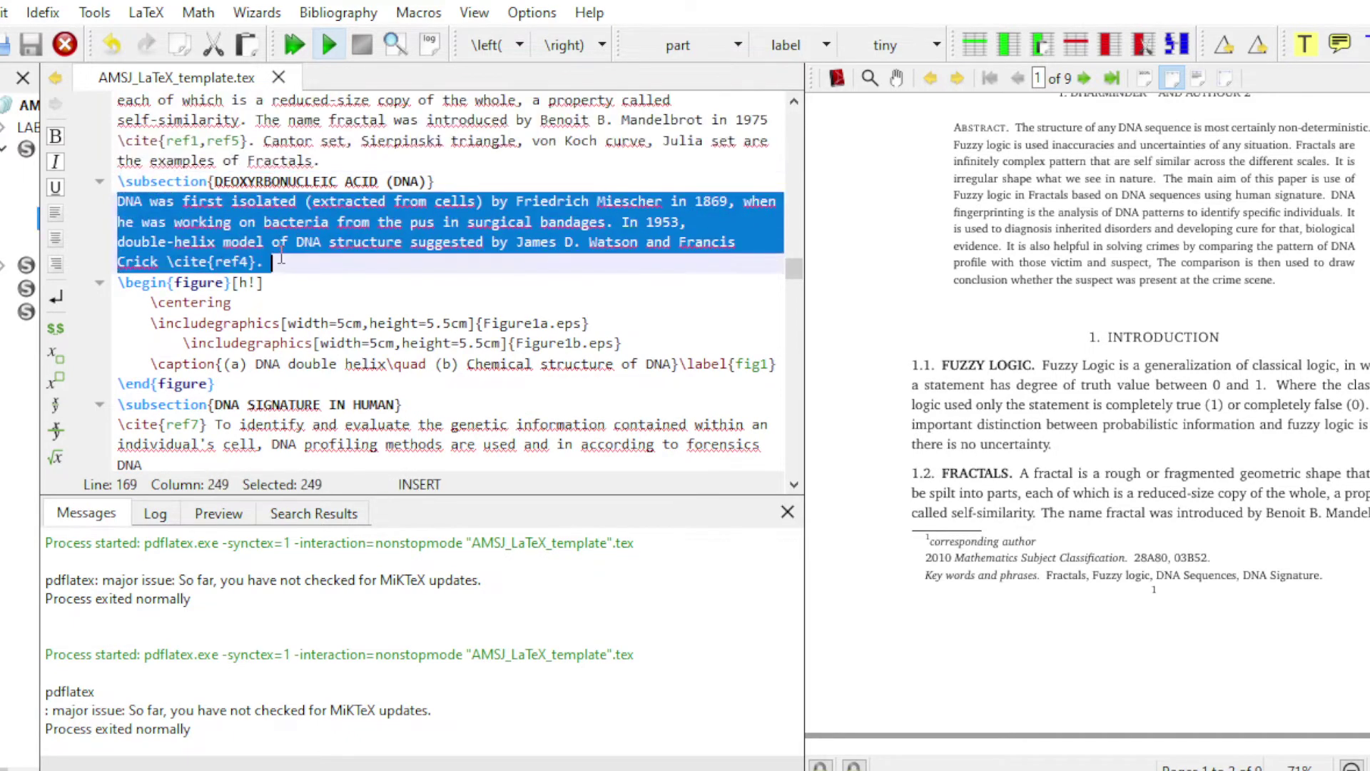
scroll(529, 346, down, 1)
scroll(1094, 476, down, 3)
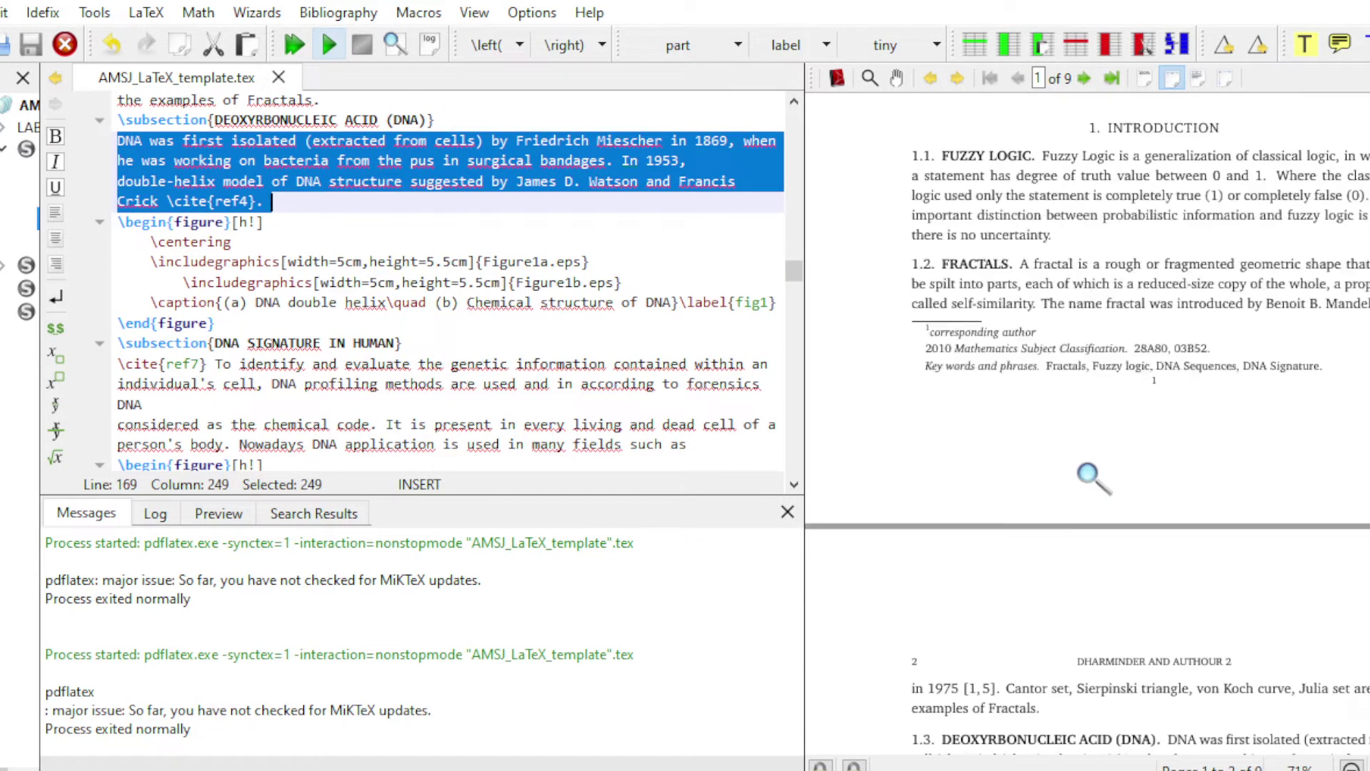
scroll(1091, 474, down, 4)
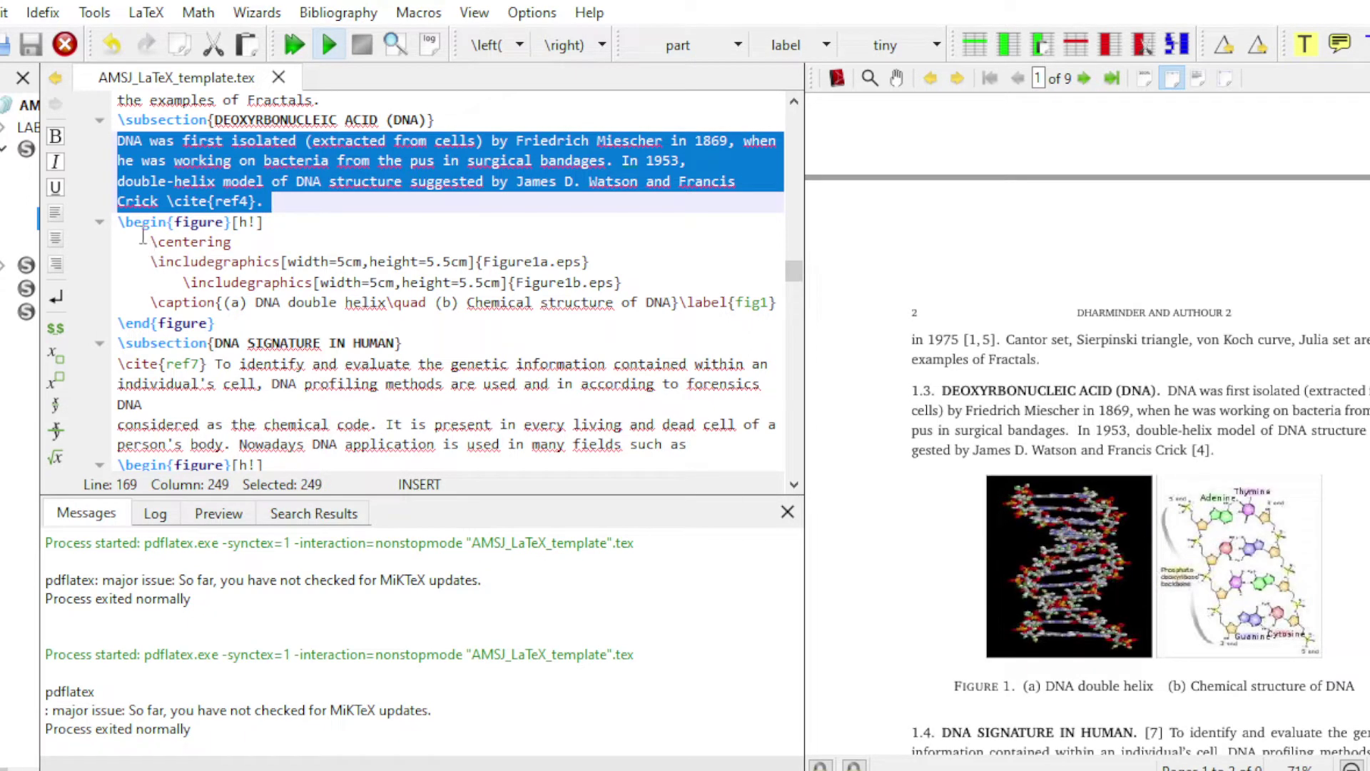
Highlight the first DNA figure's opening, centering and \includegraphics commands for Figure1a.eps and Figure1b.eps
click(120, 222)
drag(120, 222, 261, 222)
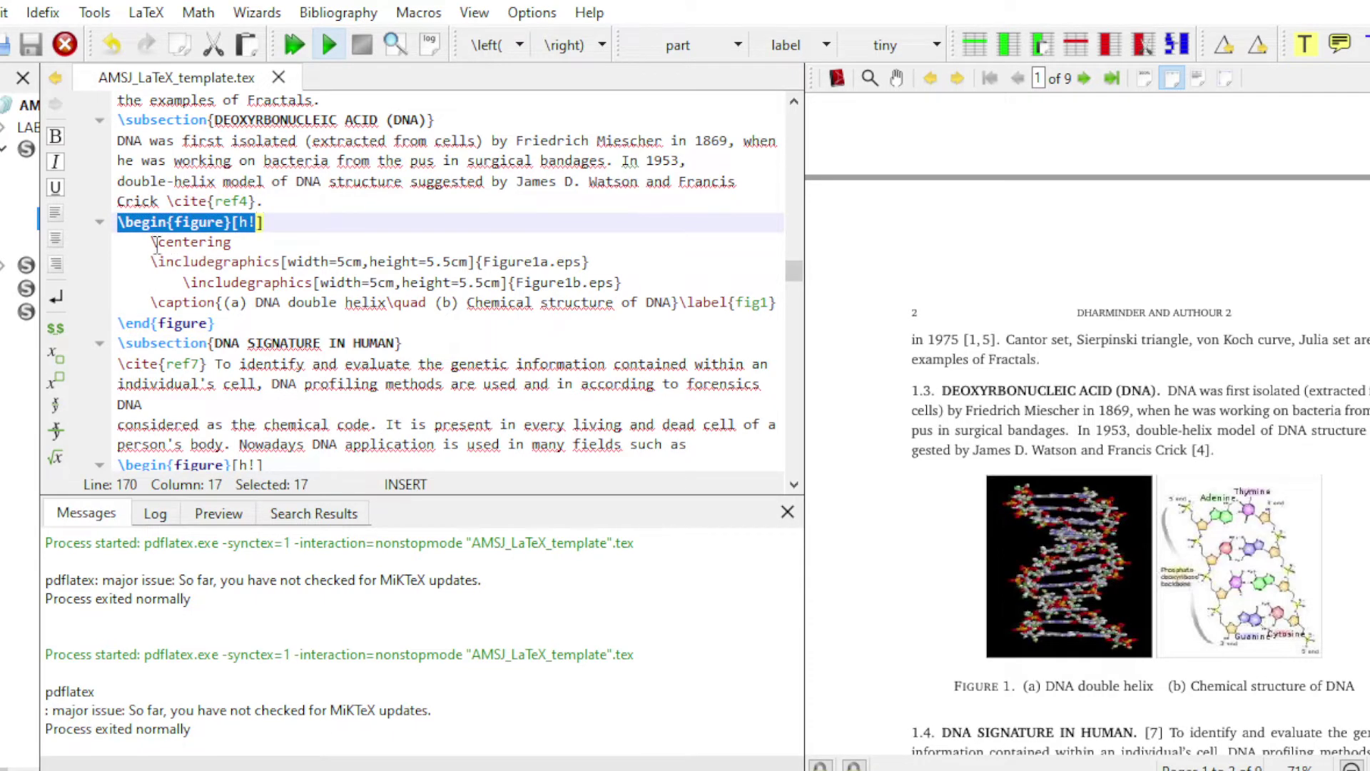
drag(151, 242, 238, 243)
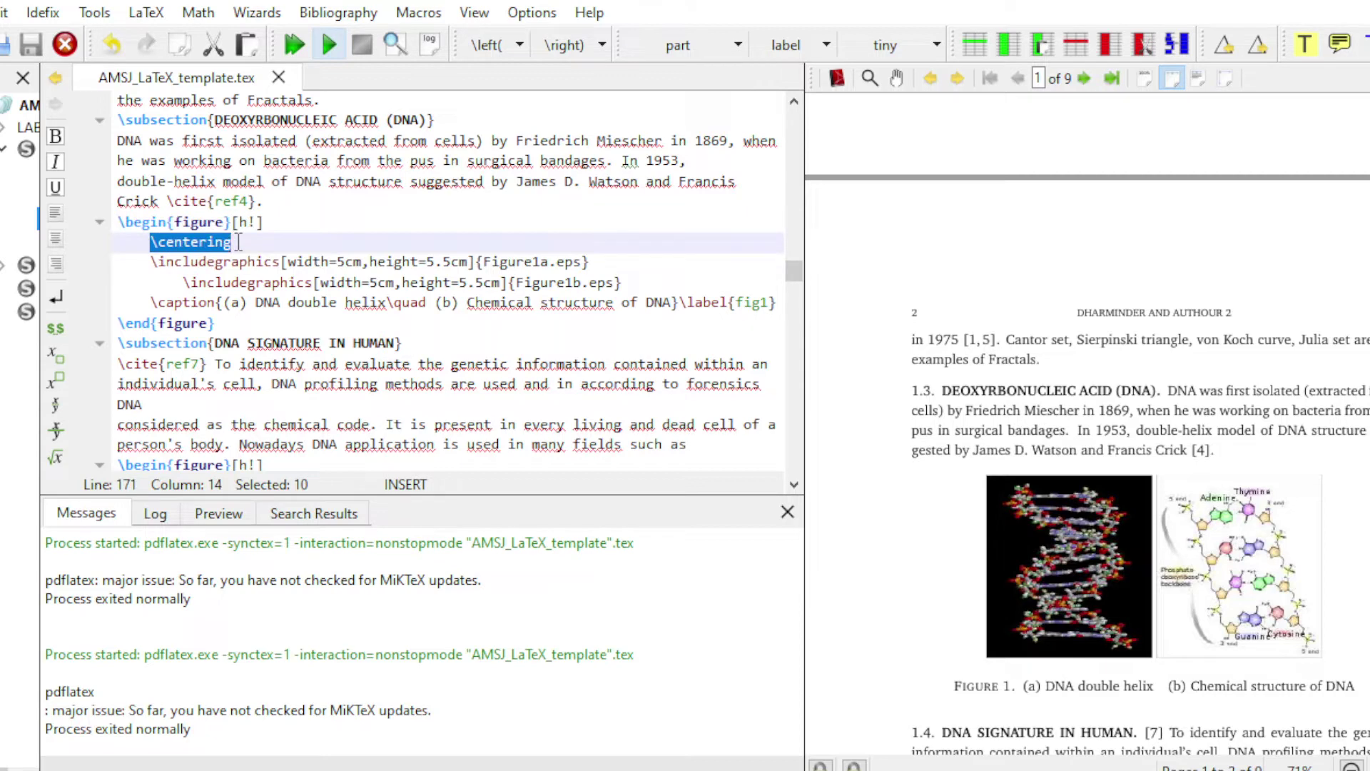
drag(151, 262, 584, 262)
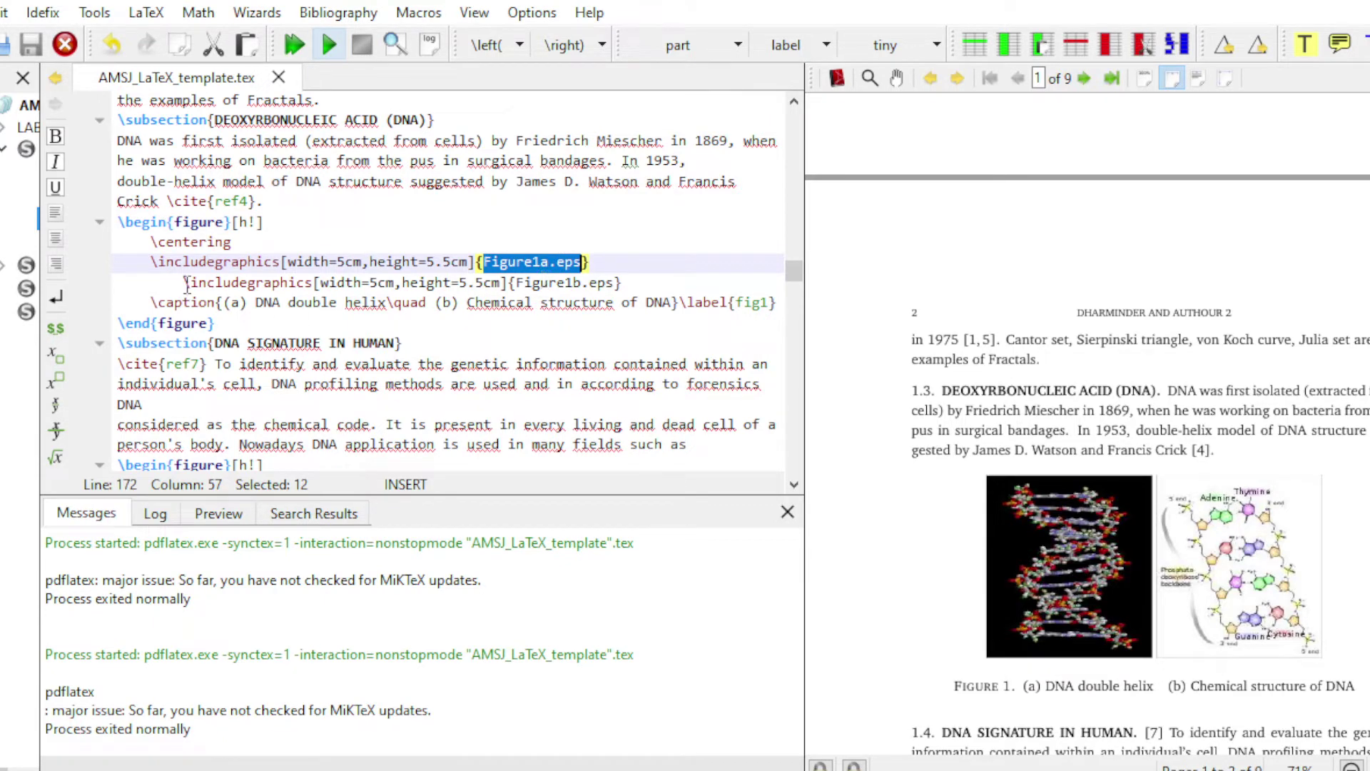
drag(183, 283, 618, 284)
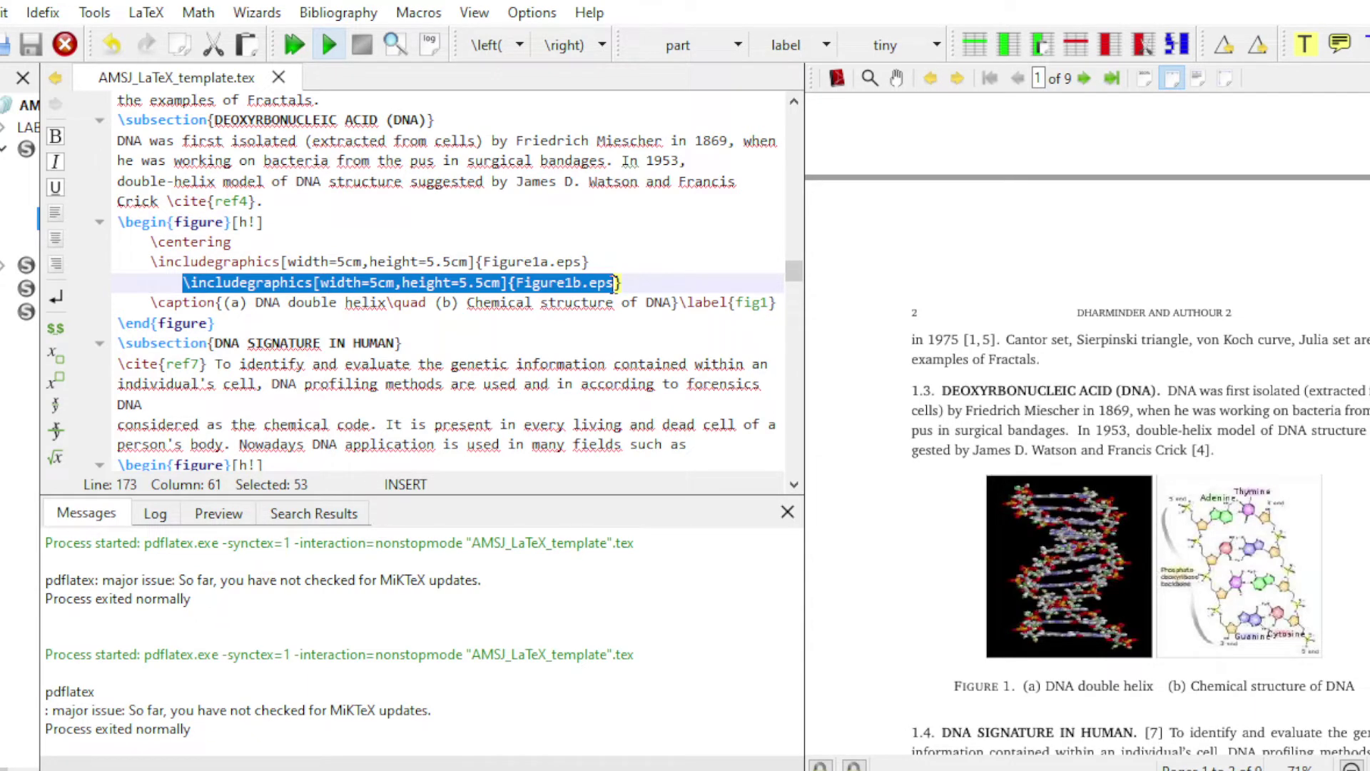
Highlight the DNA figure's caption and fig1 label line and magnify the Figure 1 caption in the PDF
drag(117, 304, 781, 306)
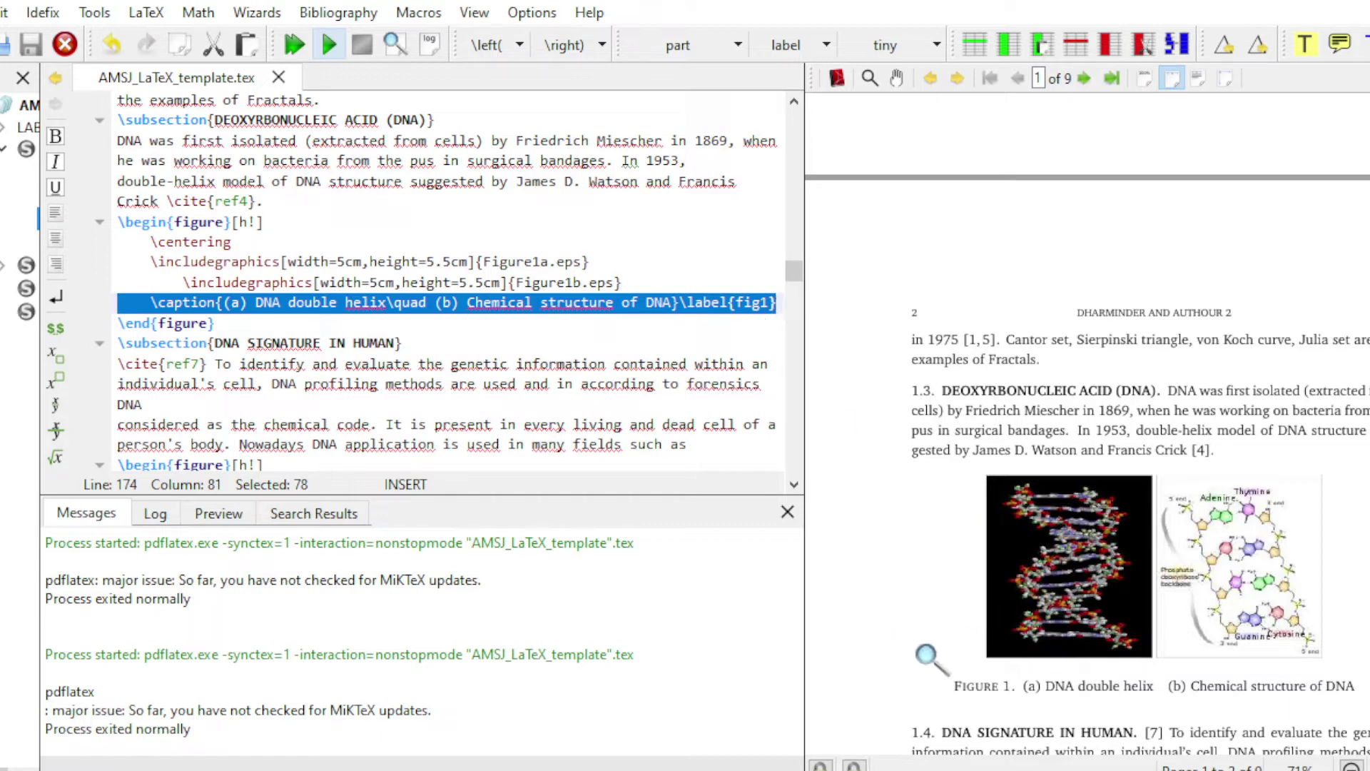
drag(939, 675, 1313, 681)
scroll(1285, 642, down, 2)
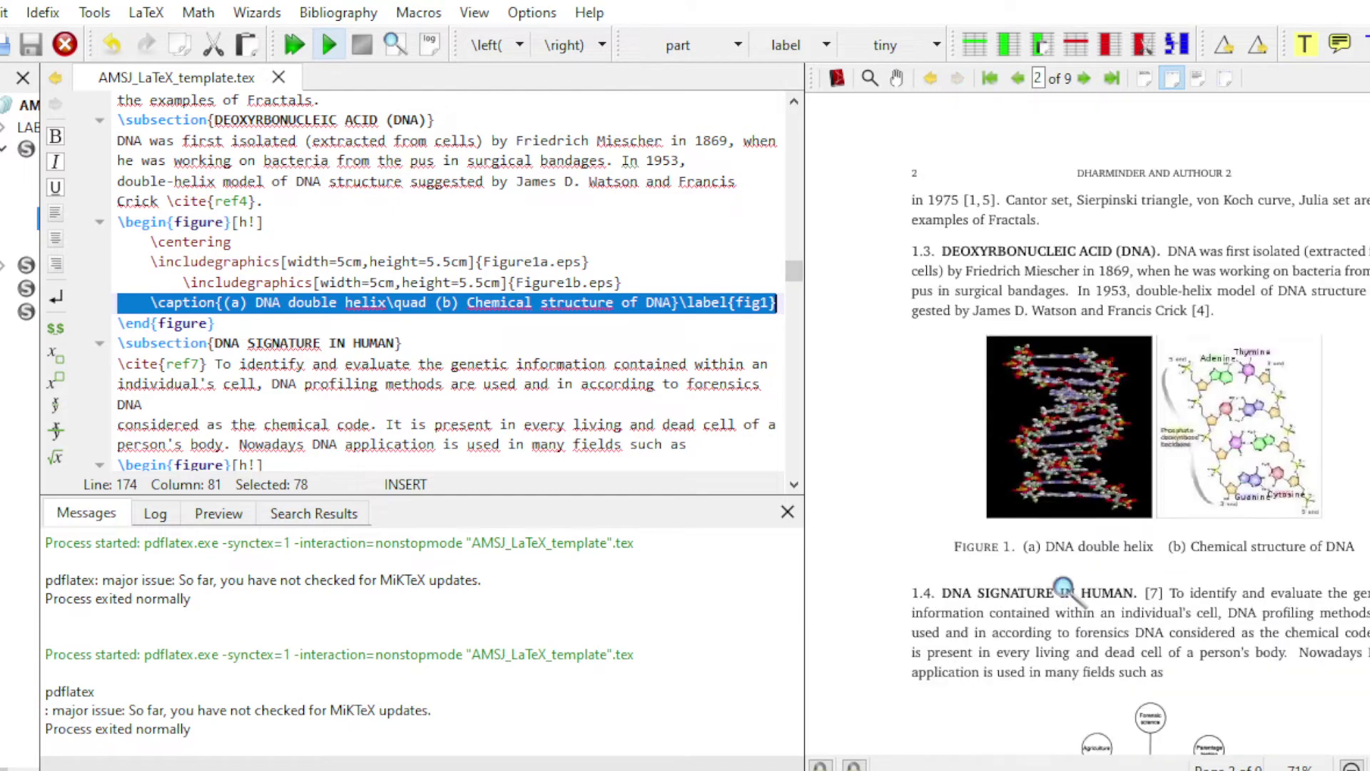
Highlight the DNA figure's \end{figure} command and its [h!] placement option
scroll(186, 463, down, 2)
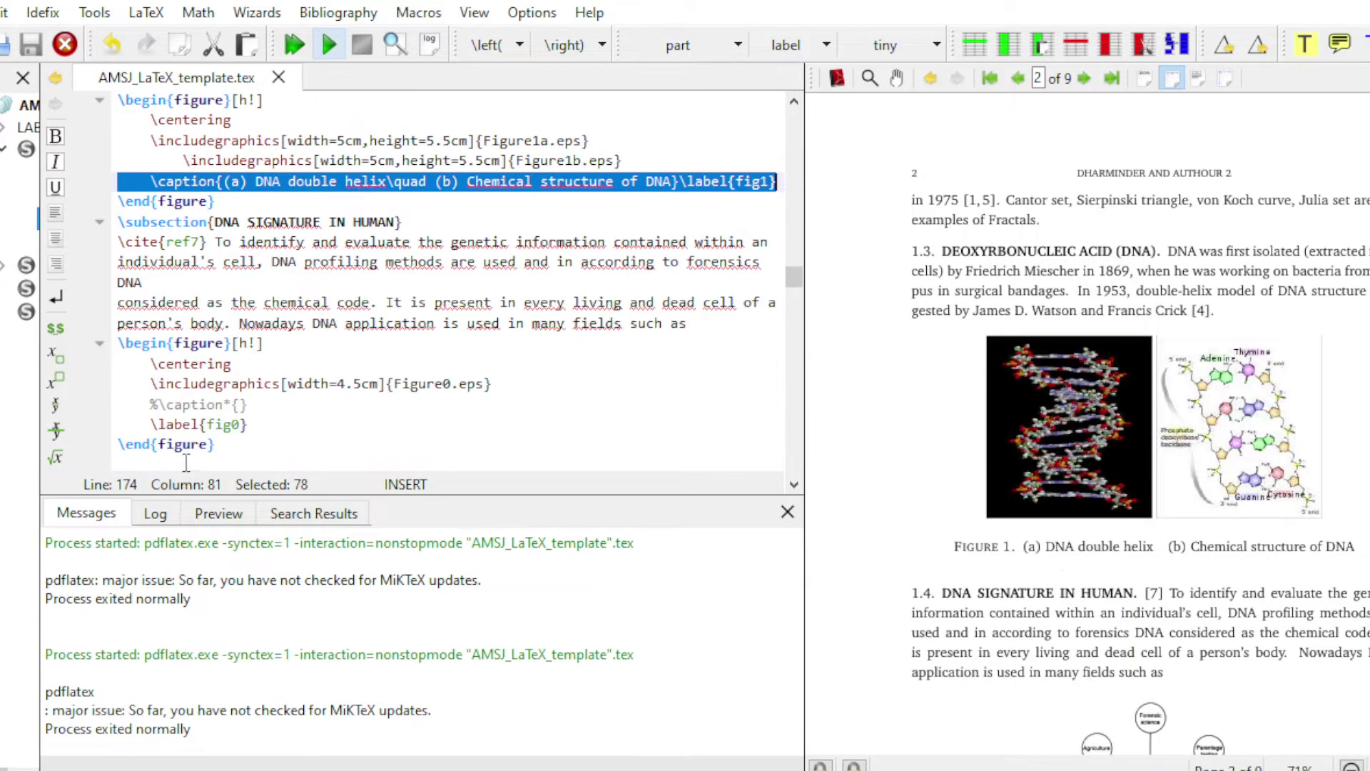
click(119, 223)
drag(120, 206, 223, 206)
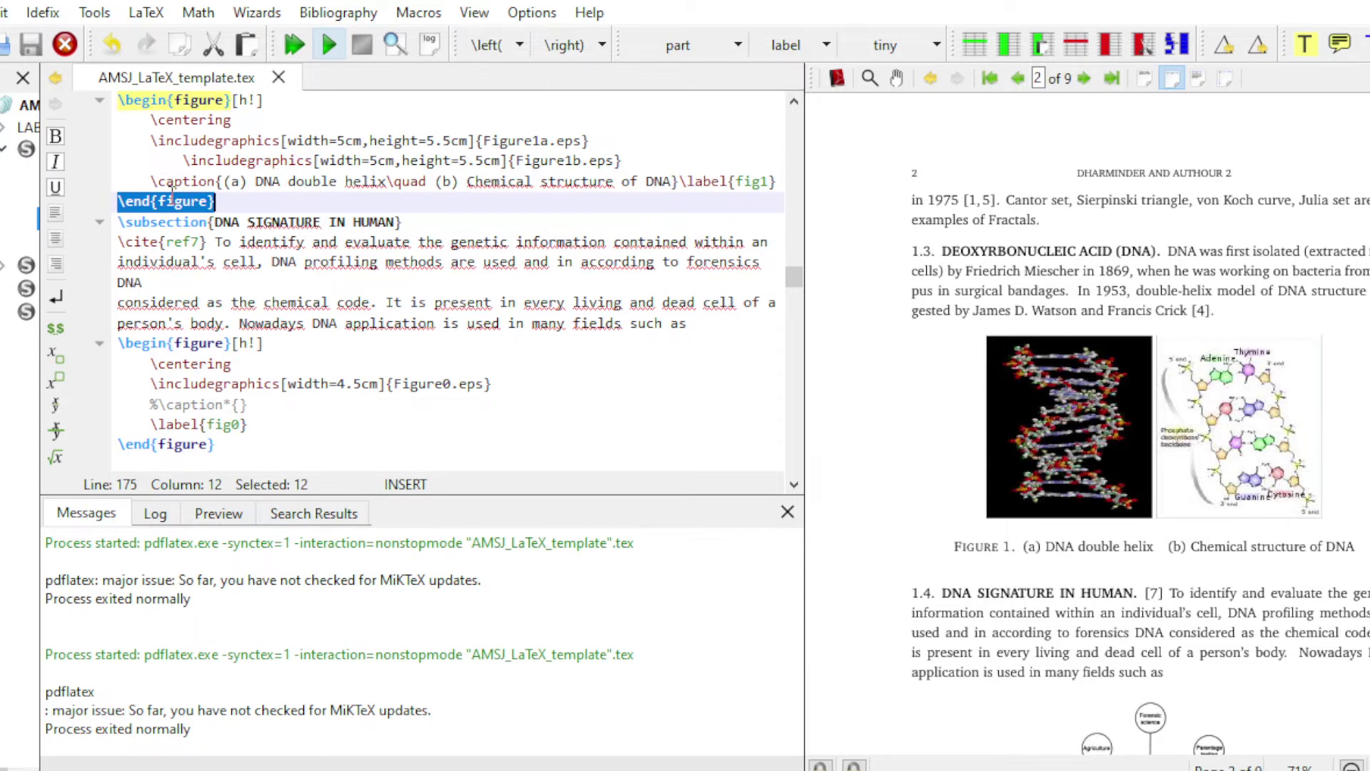
drag(231, 100, 277, 98)
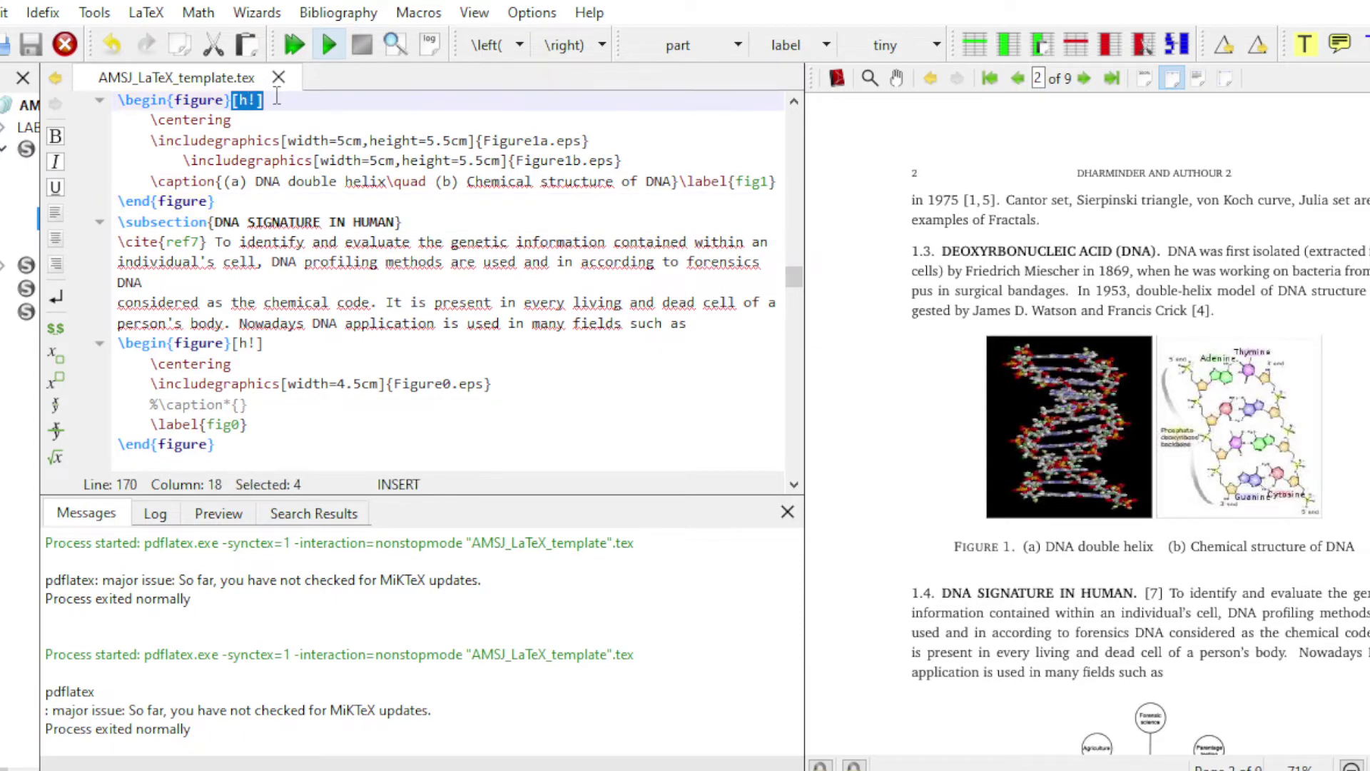
Highlight the Figure0.eps figure block in the DNA SIGNATURE IN HUMAN subsection and magnify the matching diagram in the PDF
scroll(234, 187, down, 2)
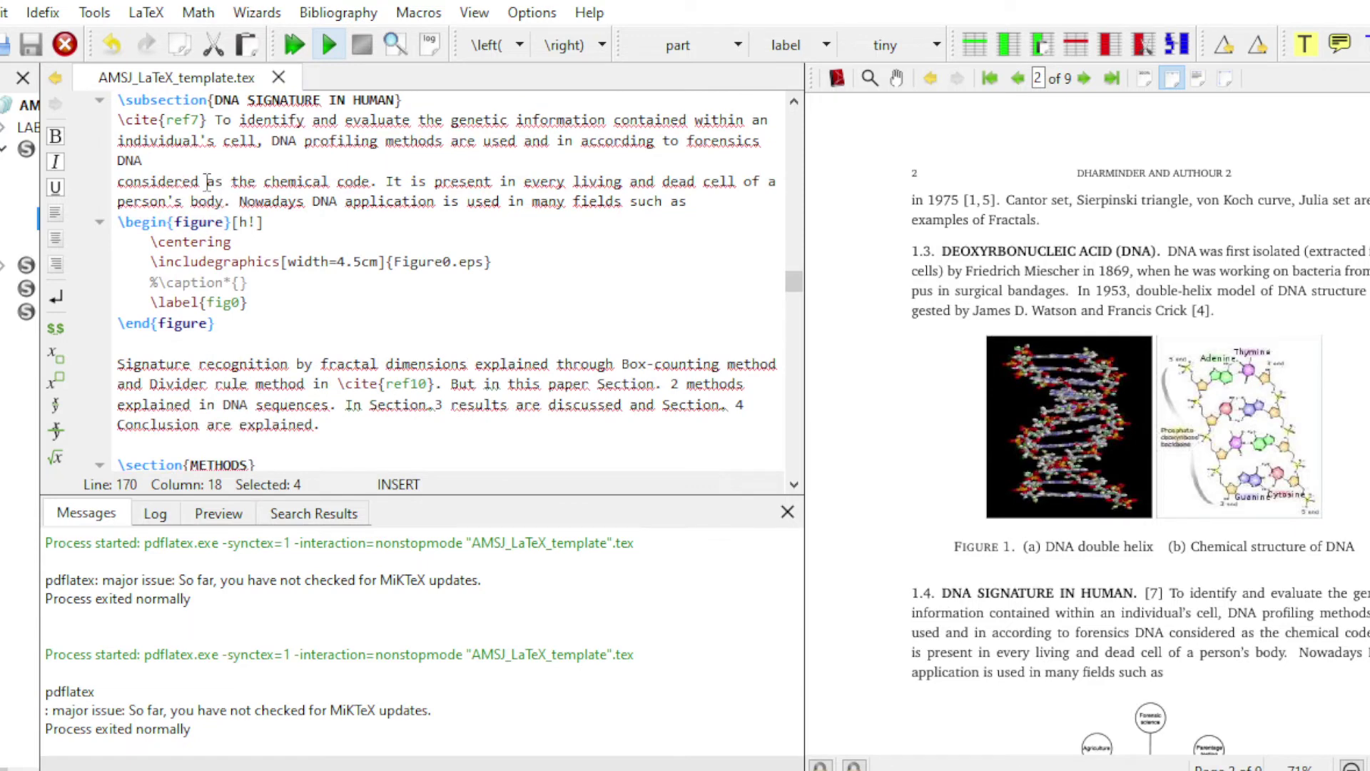
scroll(1068, 540, down, 2)
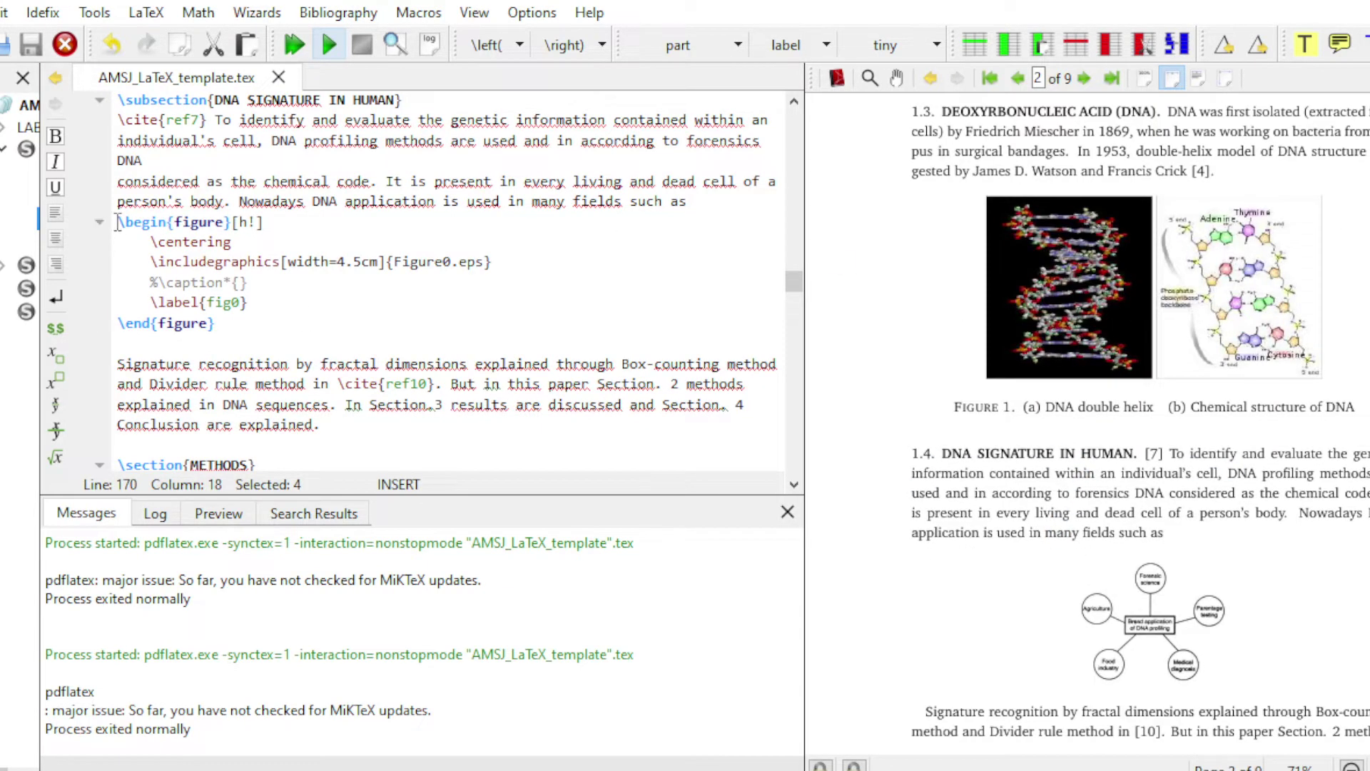
drag(118, 222, 240, 330)
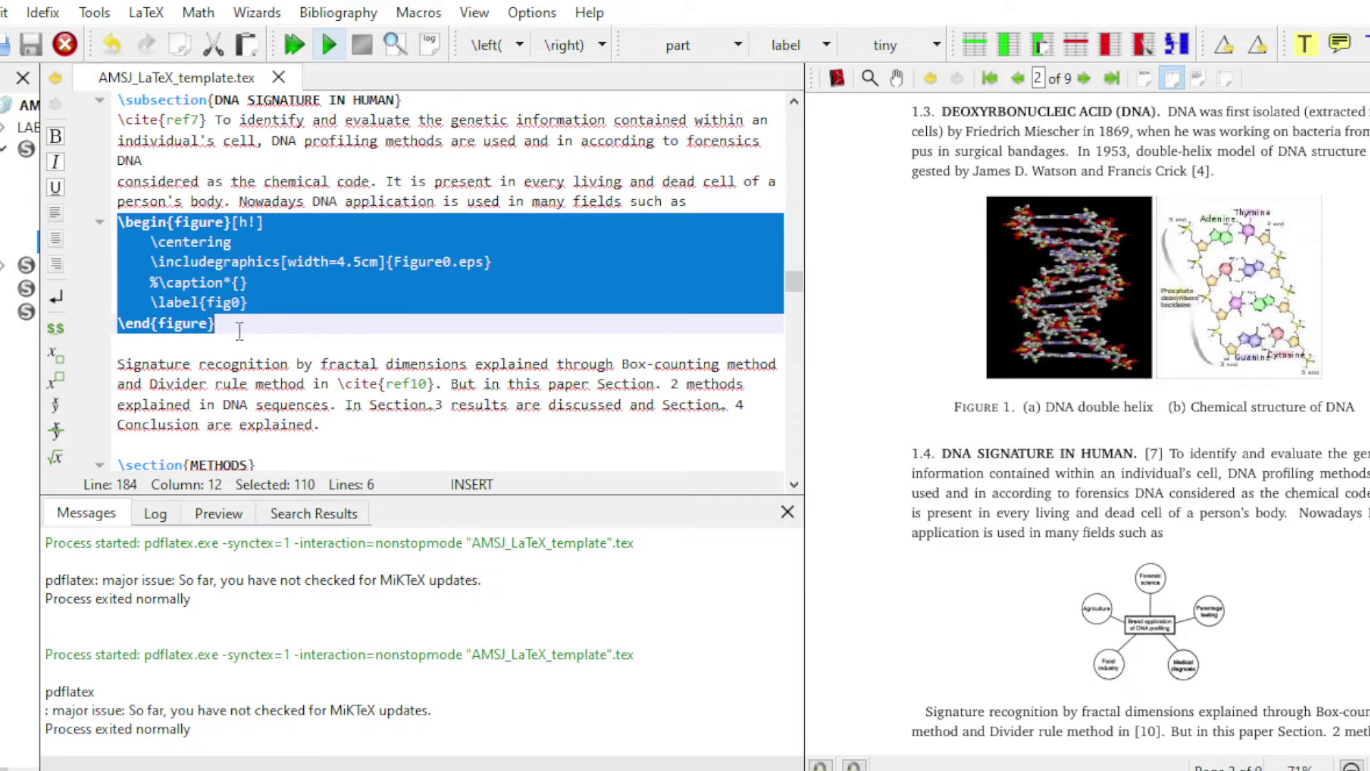
click(175, 246)
click(159, 264)
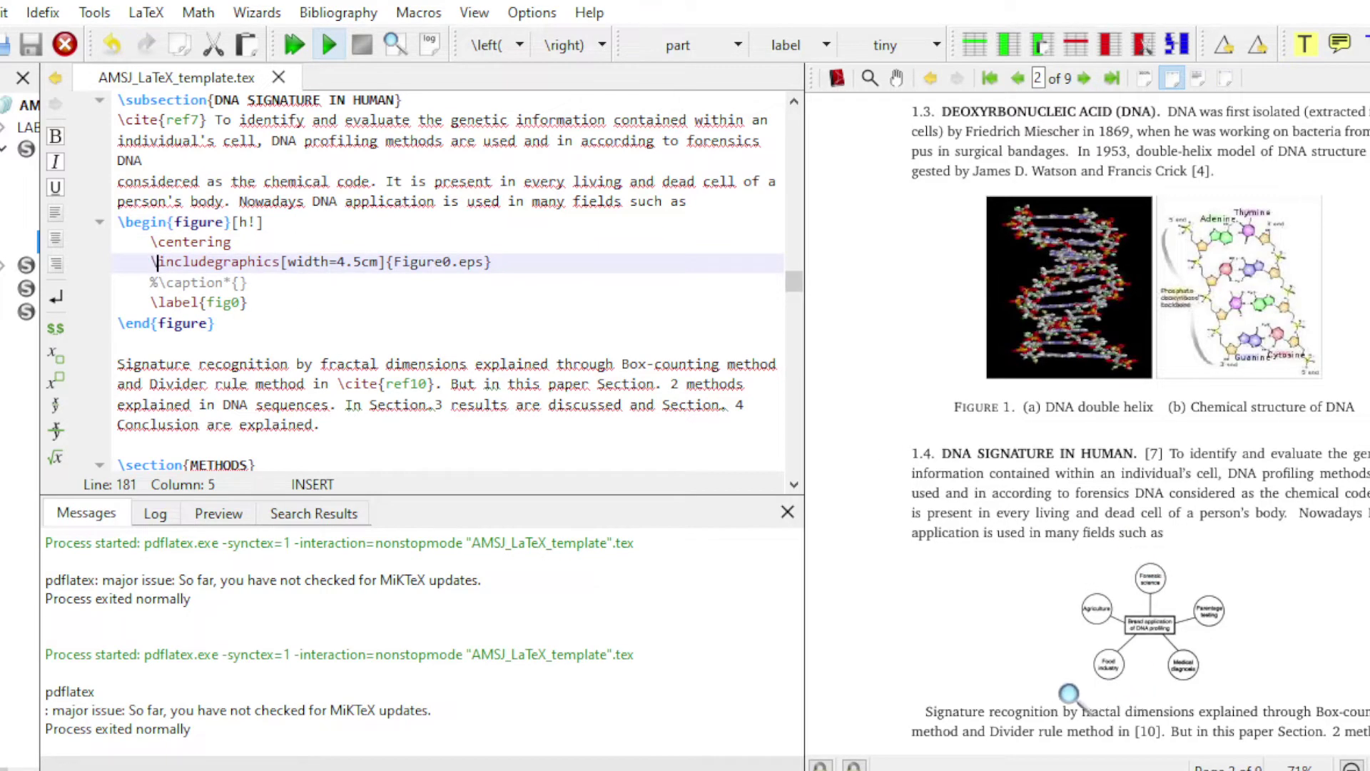
drag(1070, 696, 1132, 675)
Highlight the METHODS section command and locate the matching heading on the PDF's third page
scroll(441, 338, down, 1)
scroll(405, 314, down, 2)
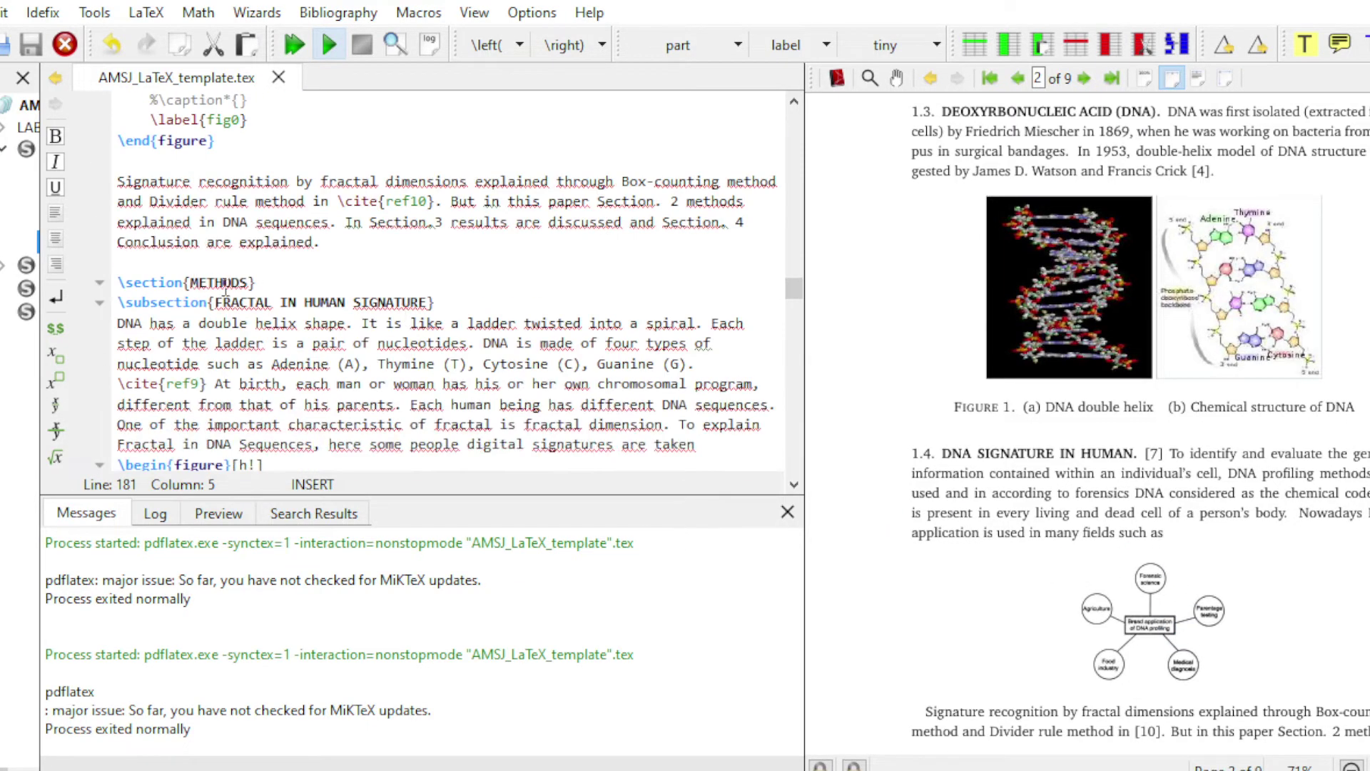
scroll(960, 456, down, 3)
scroll(960, 455, down, 4)
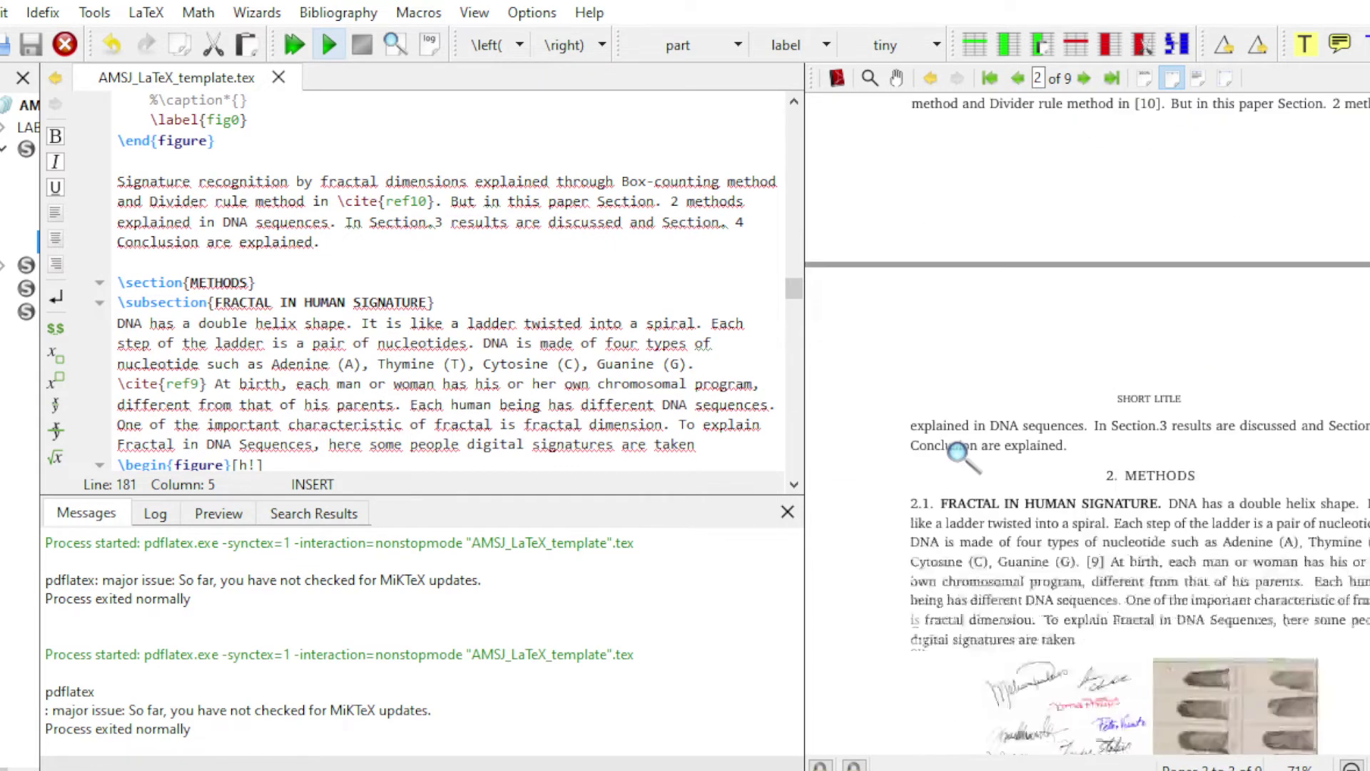
drag(117, 283, 243, 283)
scroll(953, 487, down, 2)
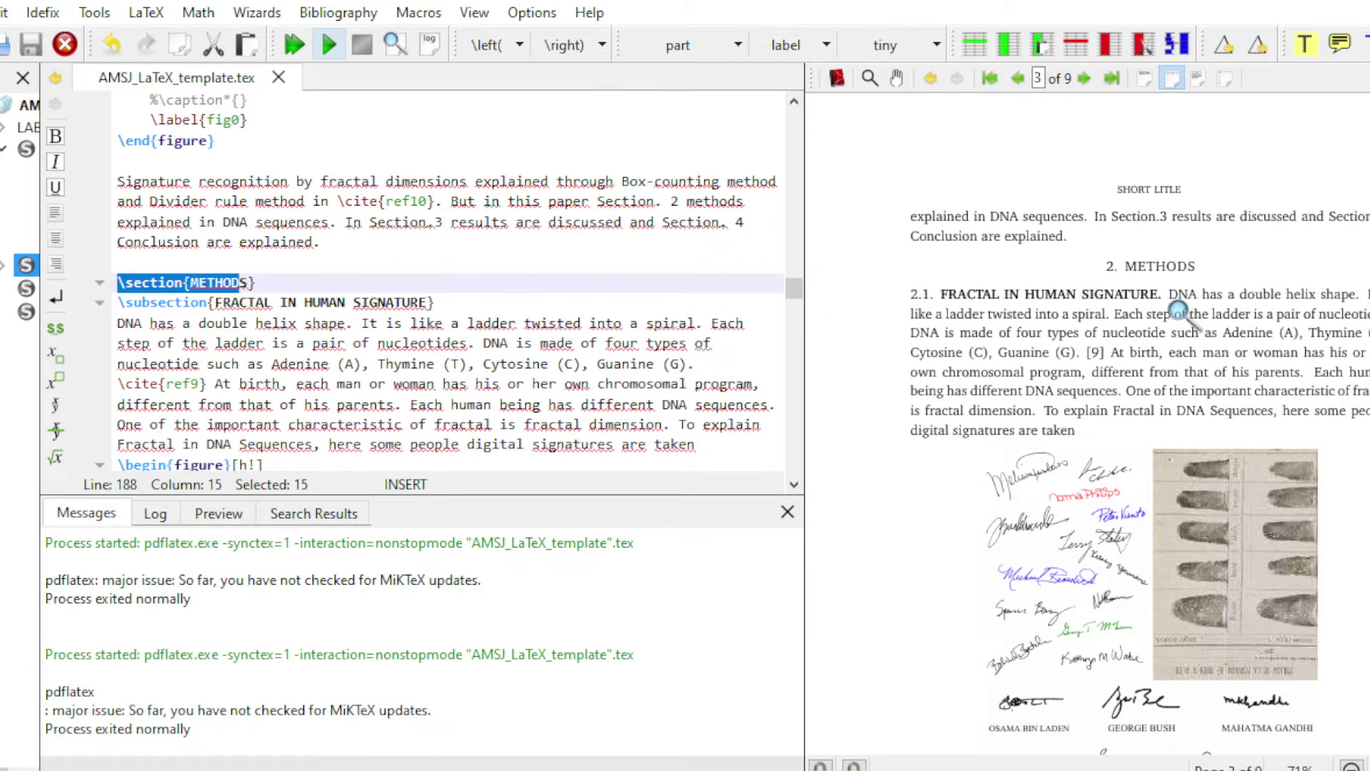
Move the text from "Each human being" in the FRACTAL IN HUMAN SIGNATURE paragraph onto a new source line and recompile the document
scroll(398, 379, down, 2)
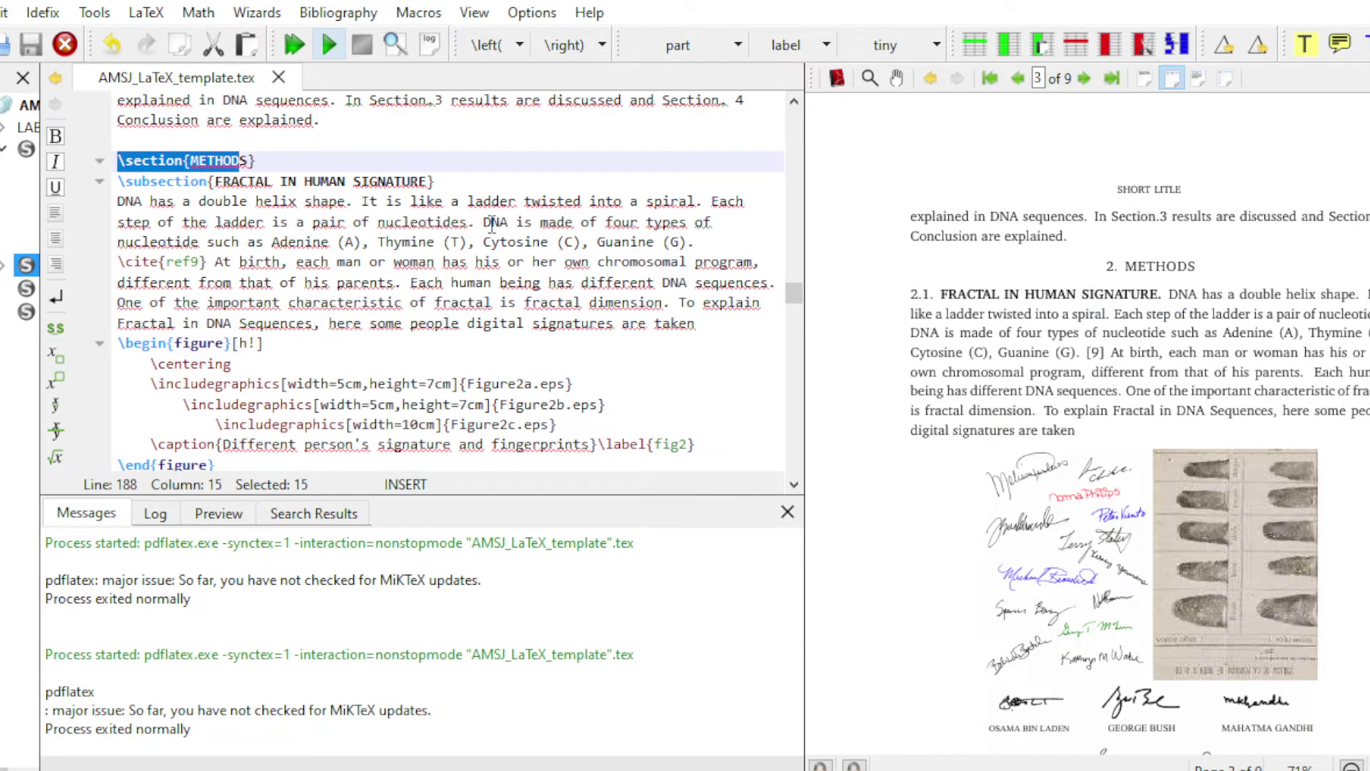
drag(116, 205, 700, 329)
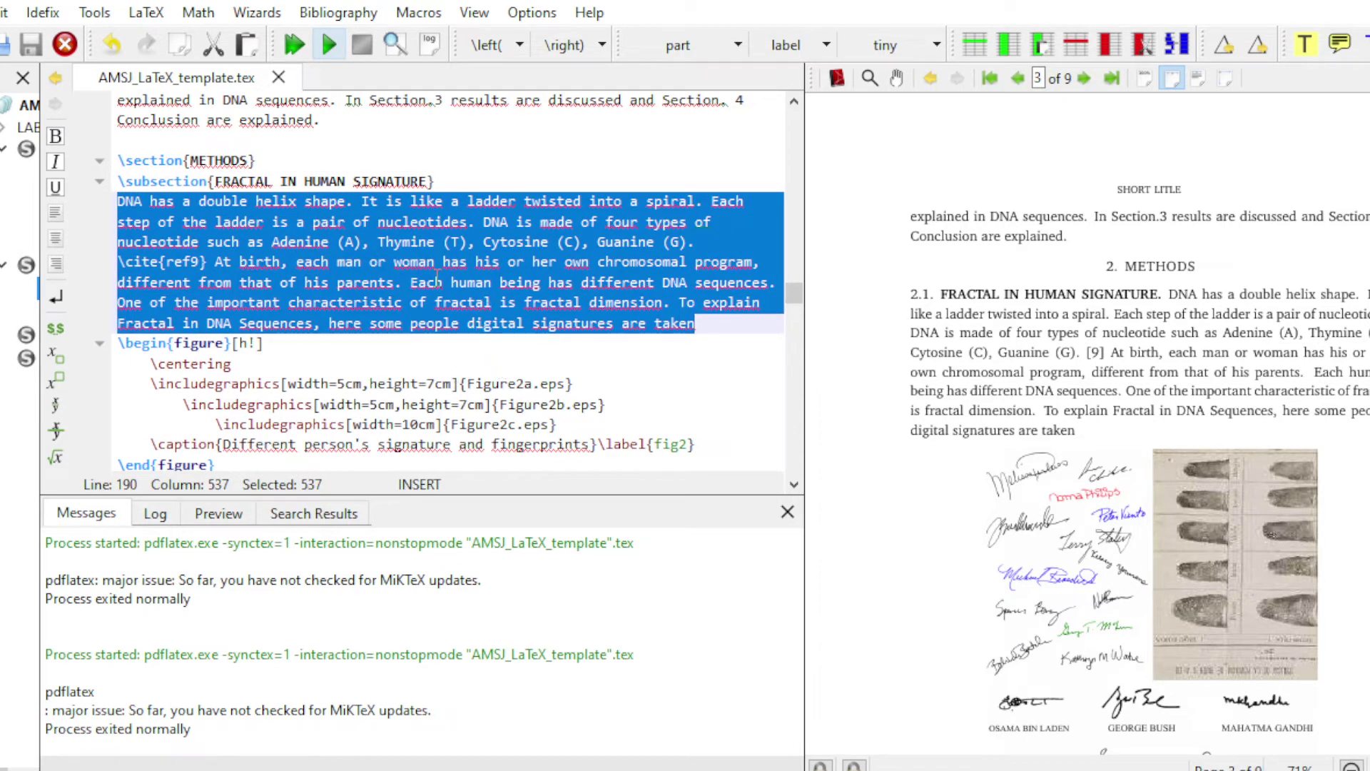
click(403, 284)
key(Return)
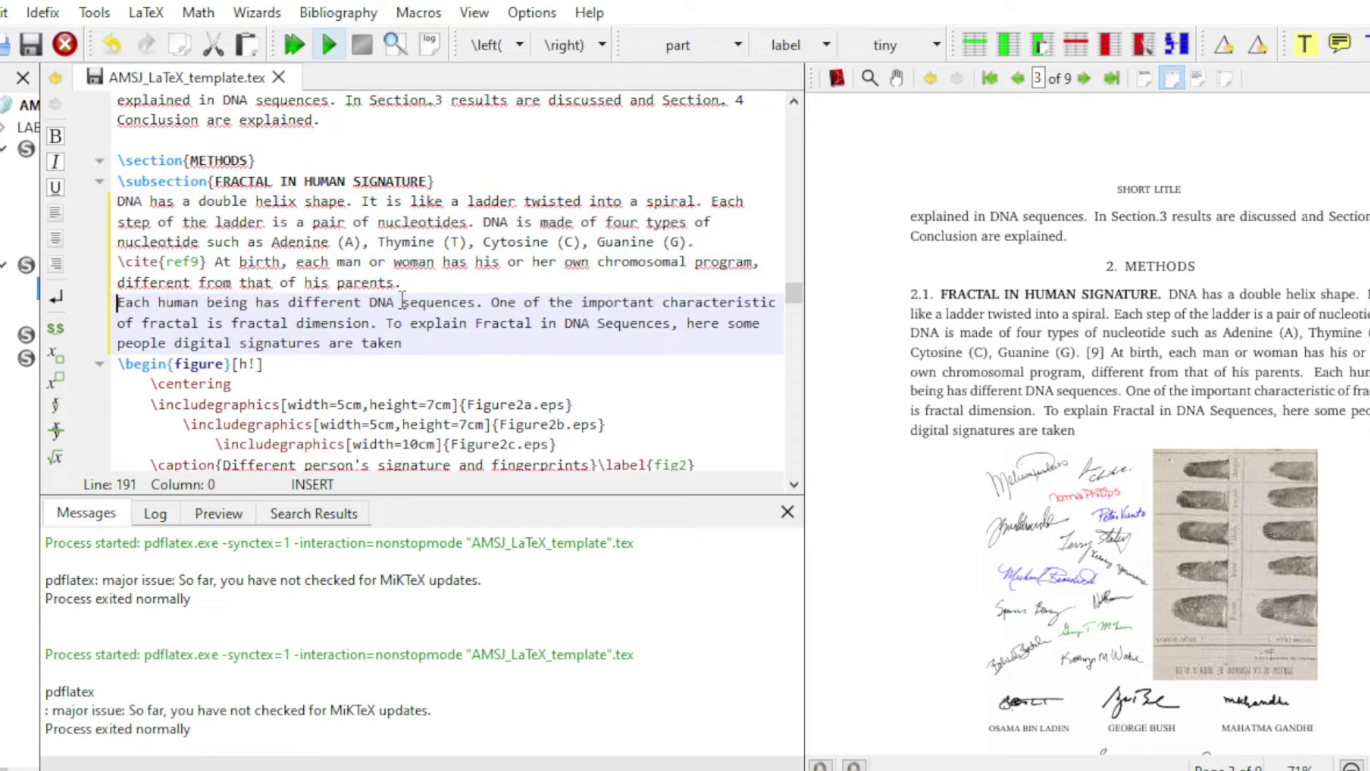
click(327, 47)
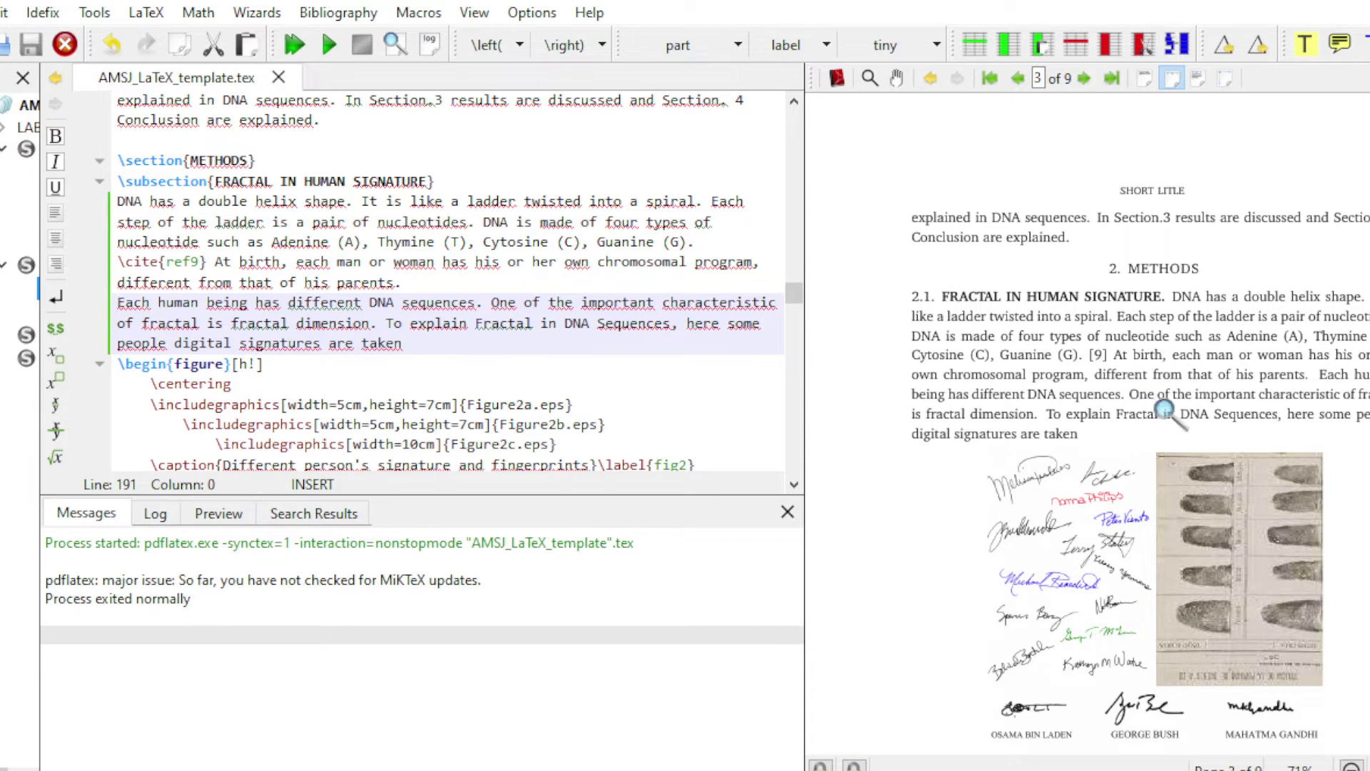
Rejoin the "Each human being" sentence to the preceding source line, recompile, and magnify that passage in the PDF
drag(1331, 378, 1293, 377)
click(420, 284)
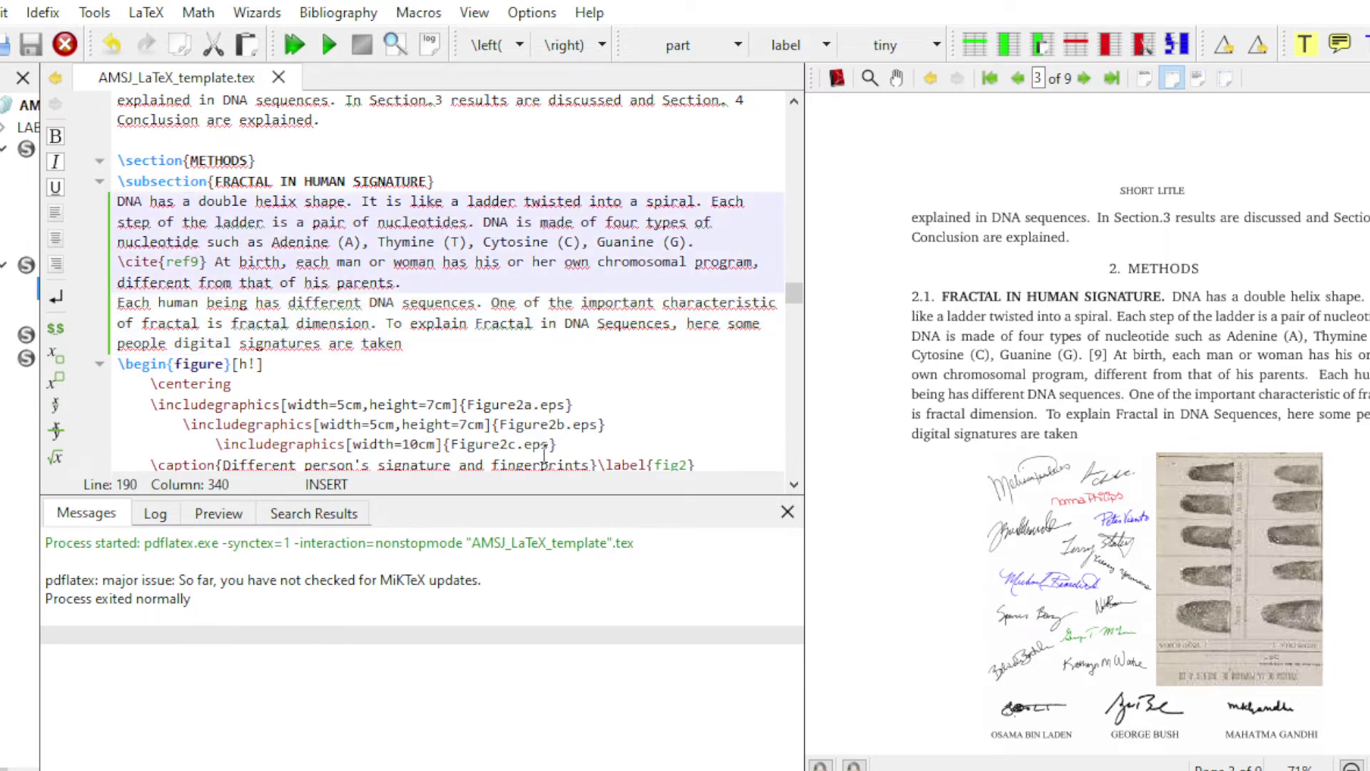
key(Delete)
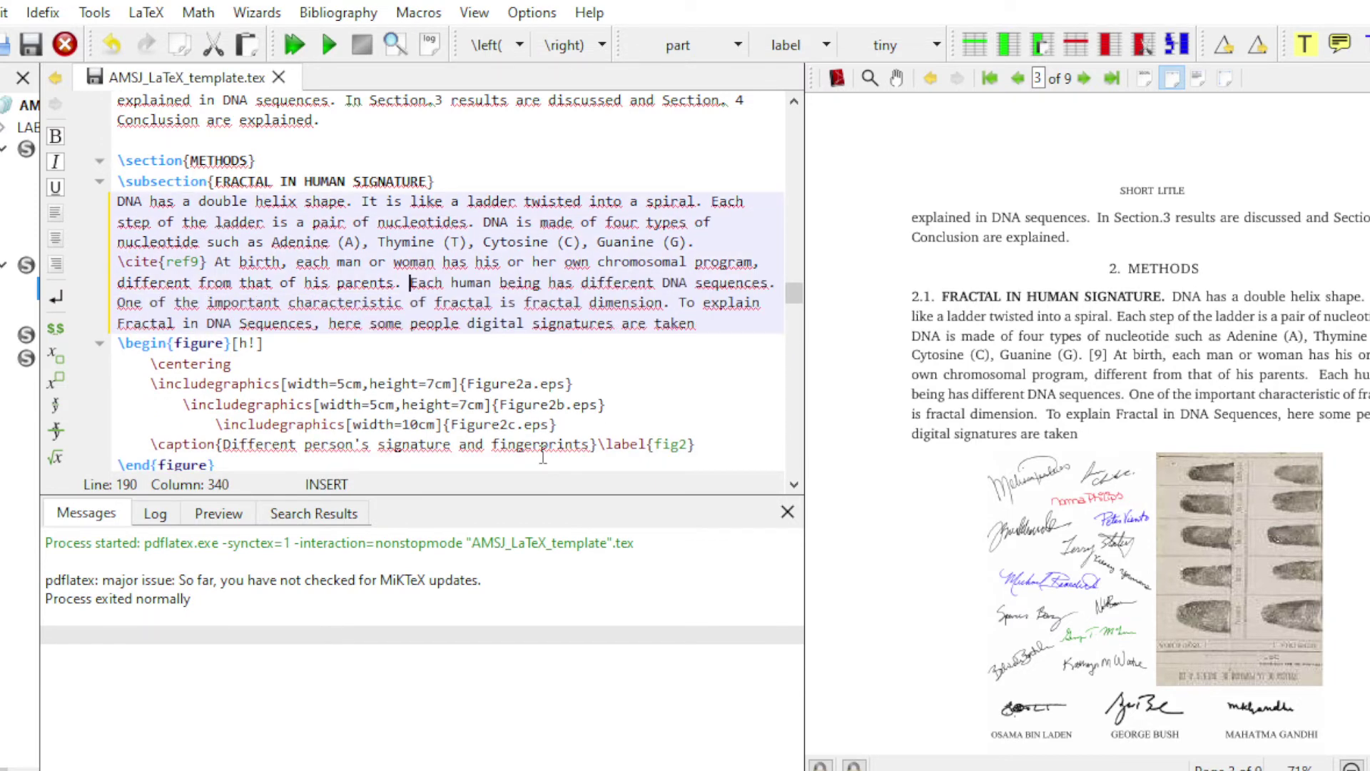
click(328, 51)
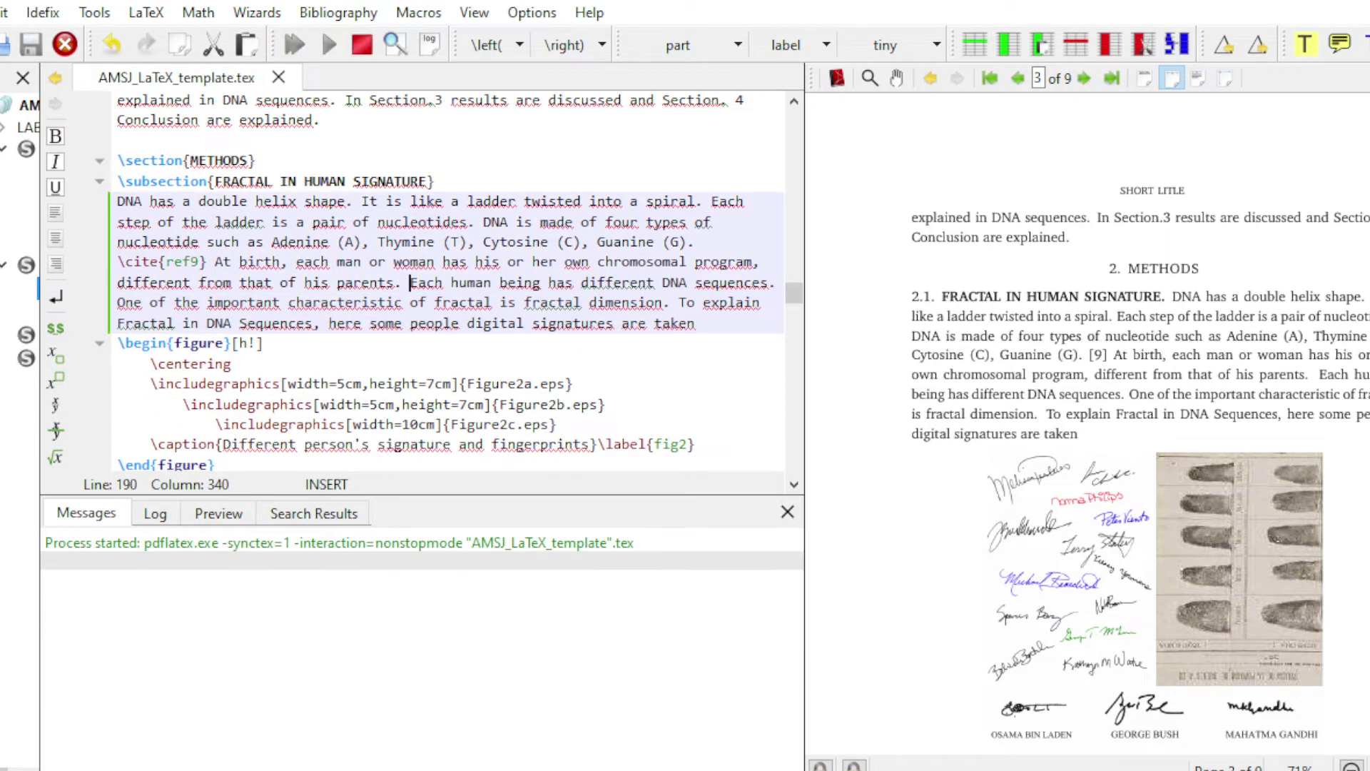
click(1323, 372)
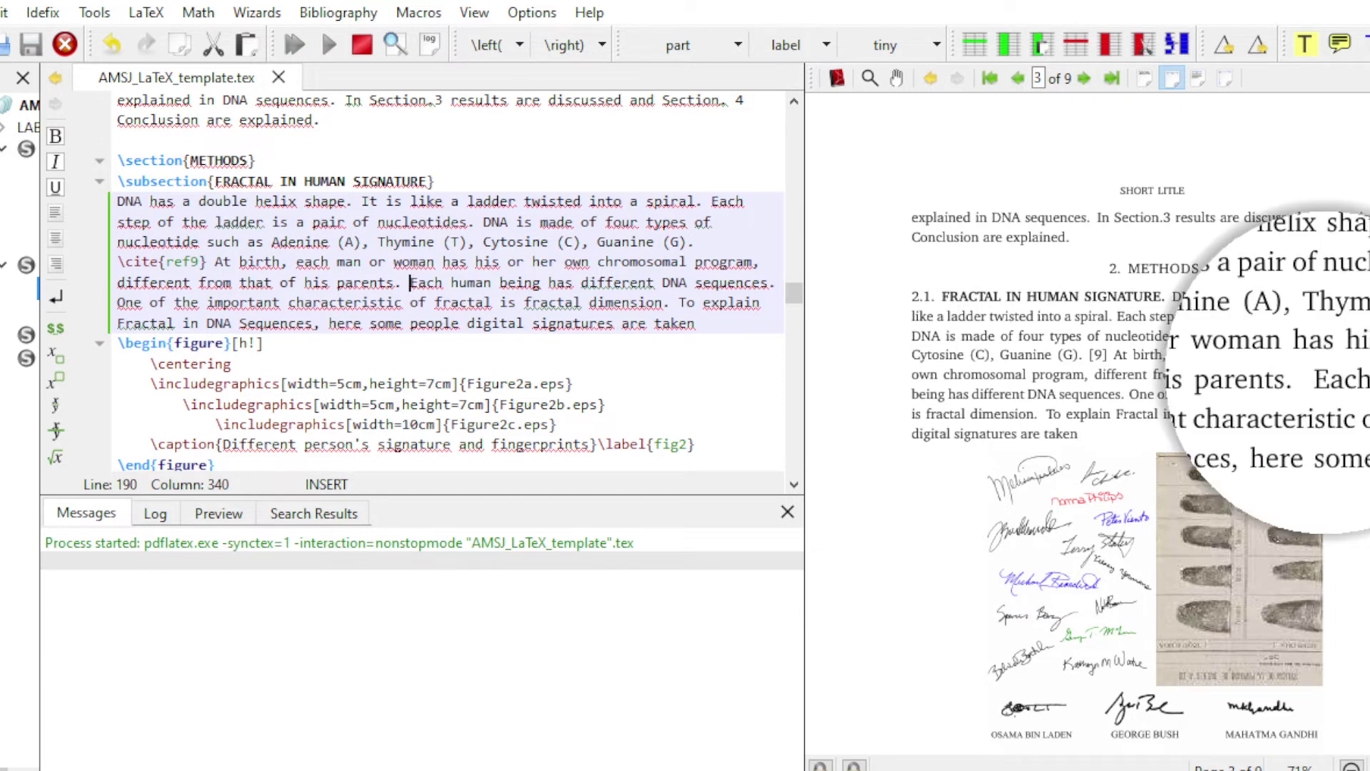
click(1326, 371)
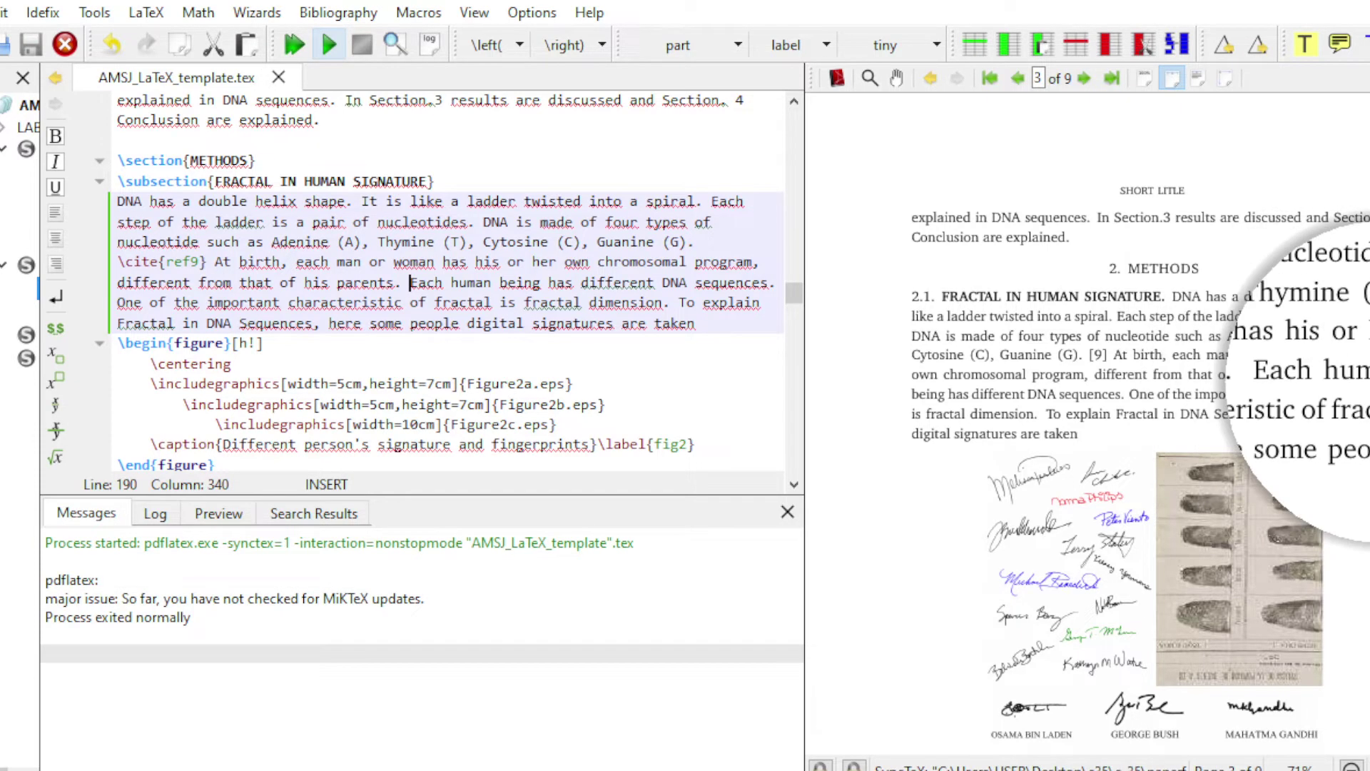
Highlight the opening \begin{figure} command of the signatures and fingerprints figure
scroll(342, 326, down, 3)
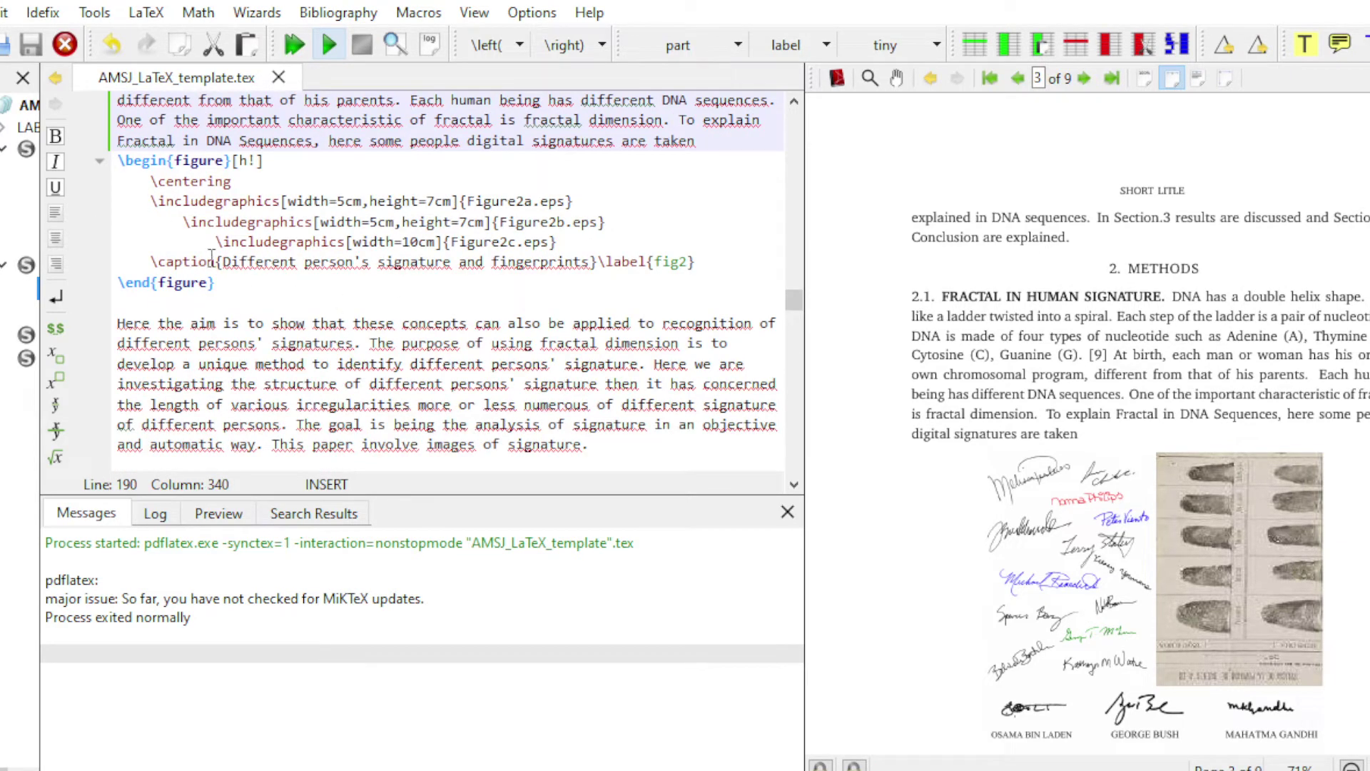
scroll(1085, 509, down, 3)
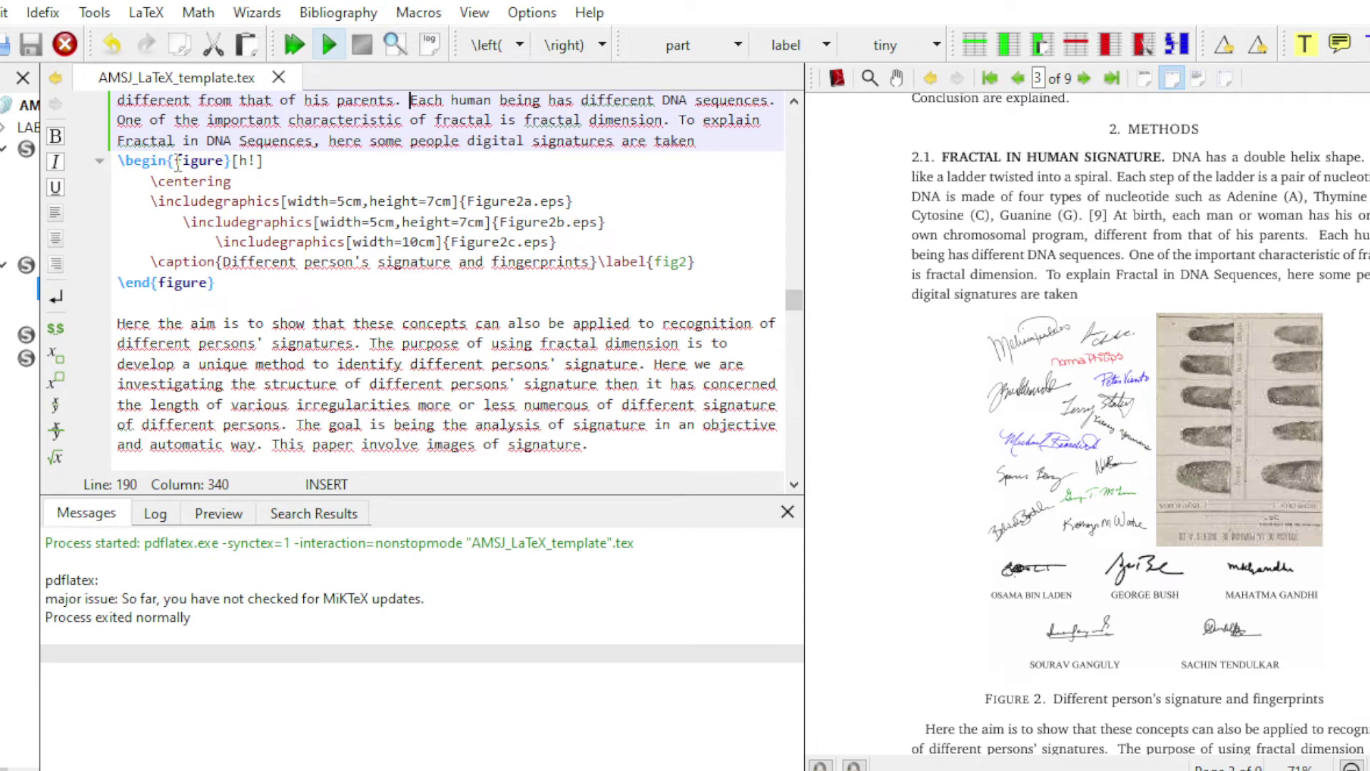
drag(122, 160, 181, 161)
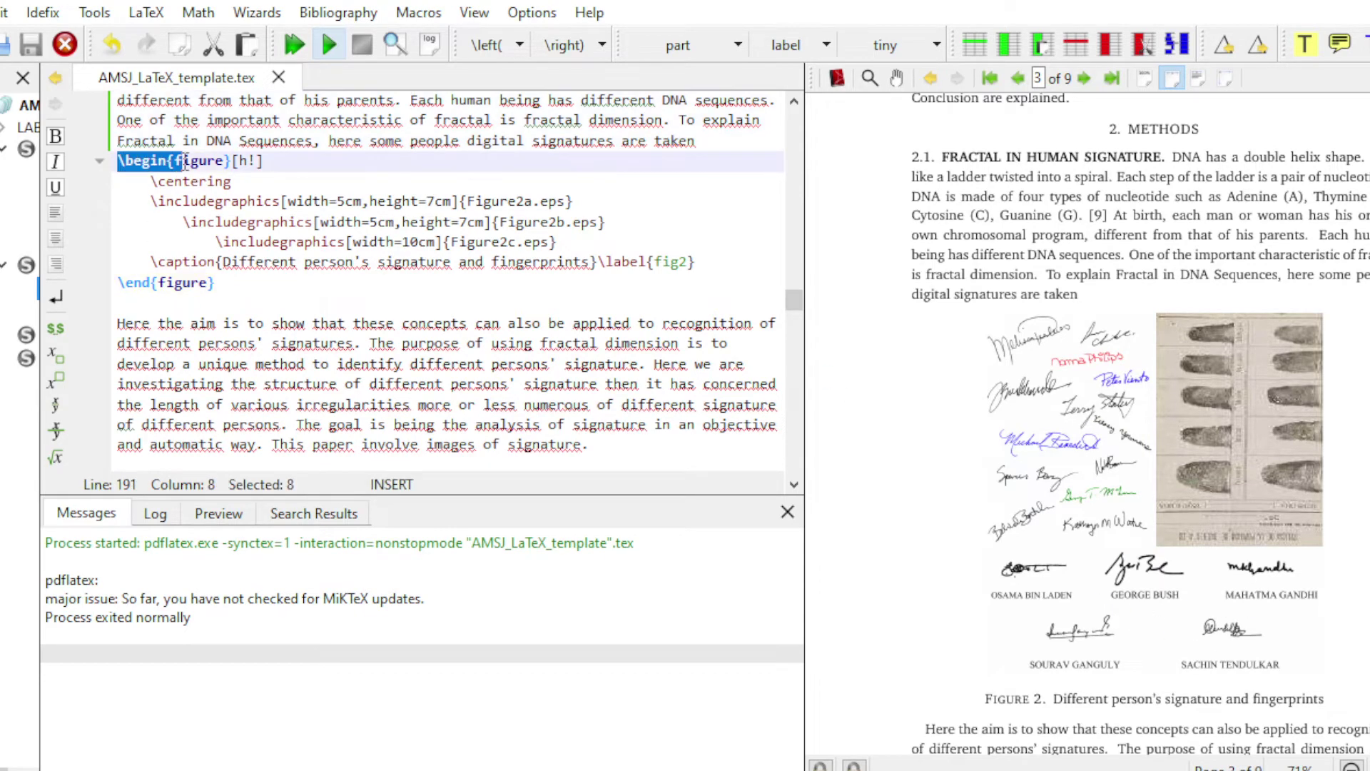
Insert a figure environment without placement options on the blank line after the signatures figure, using the \begin{figure} completion
click(167, 306)
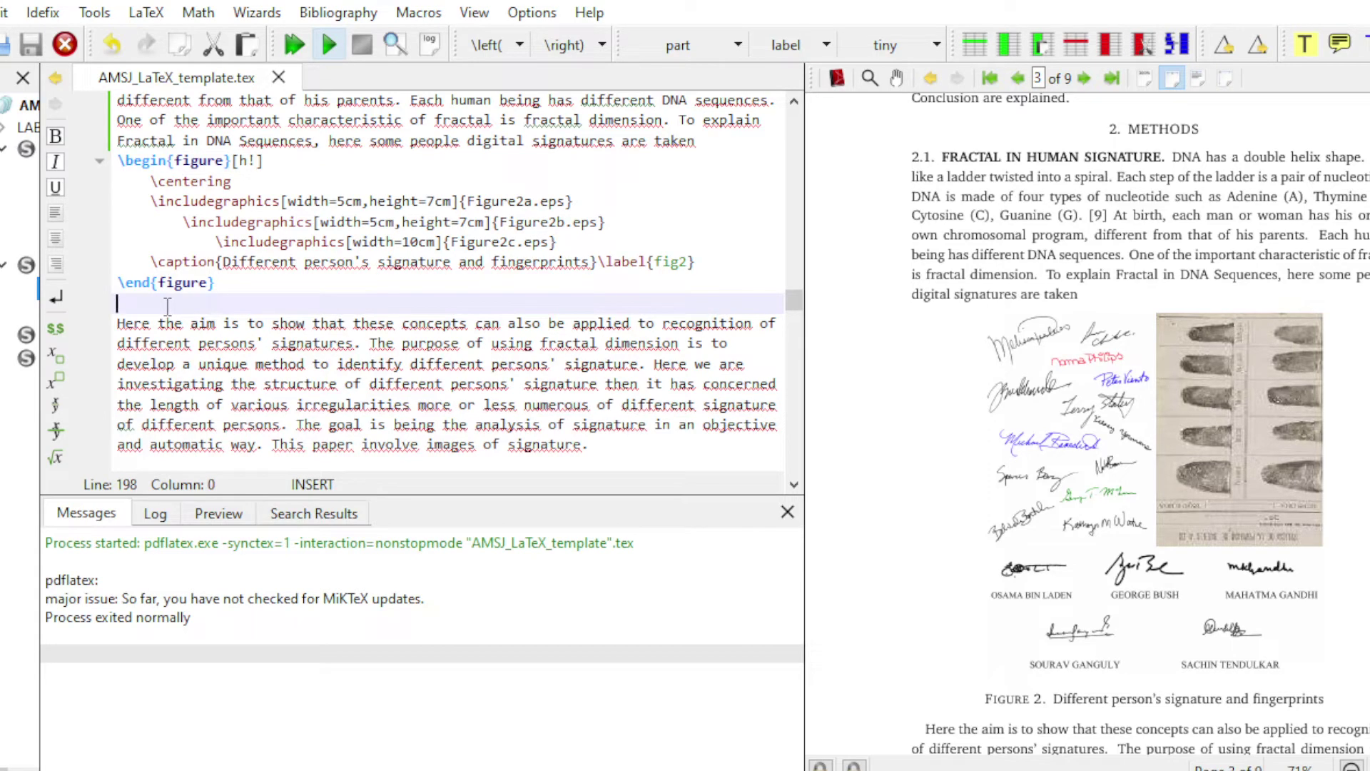
text(\be)
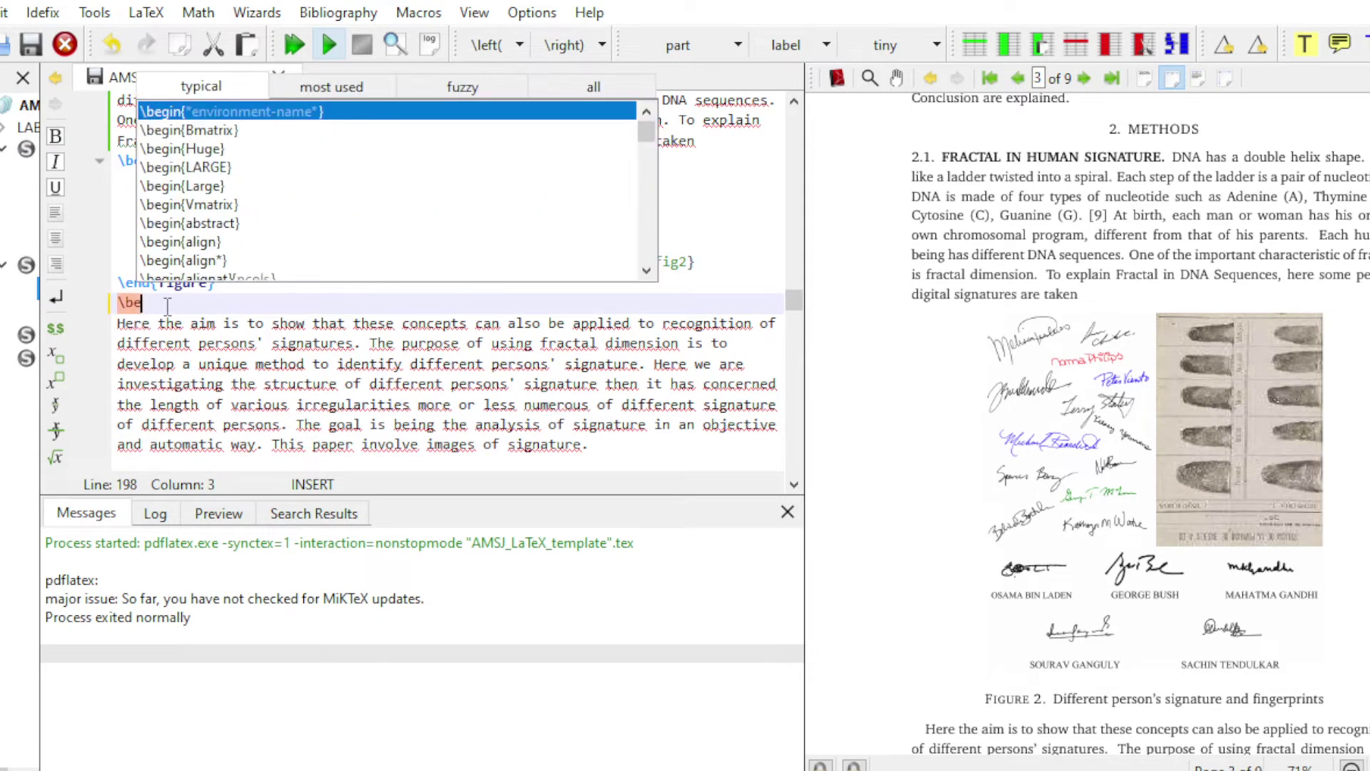
text(gi)
key(Down)
key(Down)
key(Down)
key(Down)
key(Down)
key(Down)
key(Down)
key(Down)
key(Down)
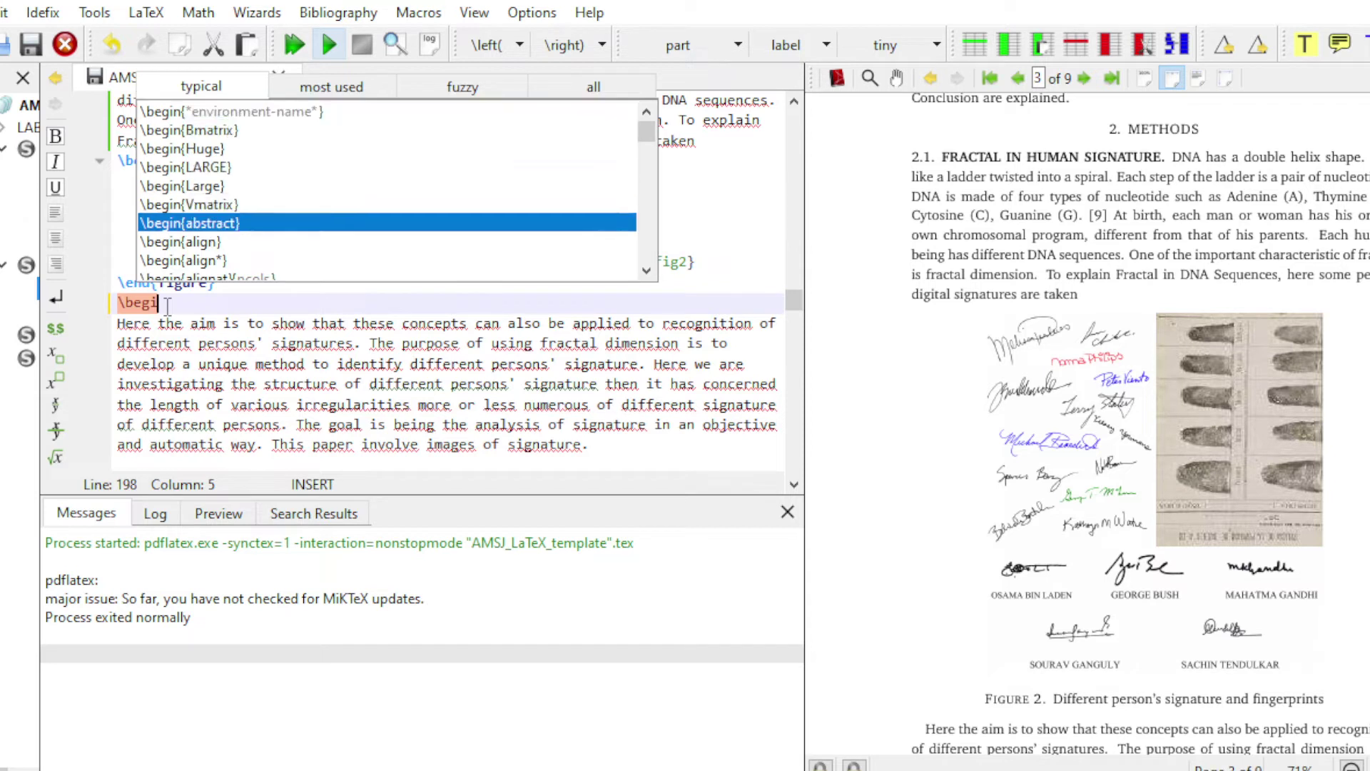
key(Down)
key(Down)
key(Down)
key(Down)
key(Down)
key(Down)
key(Down)
key(Down)
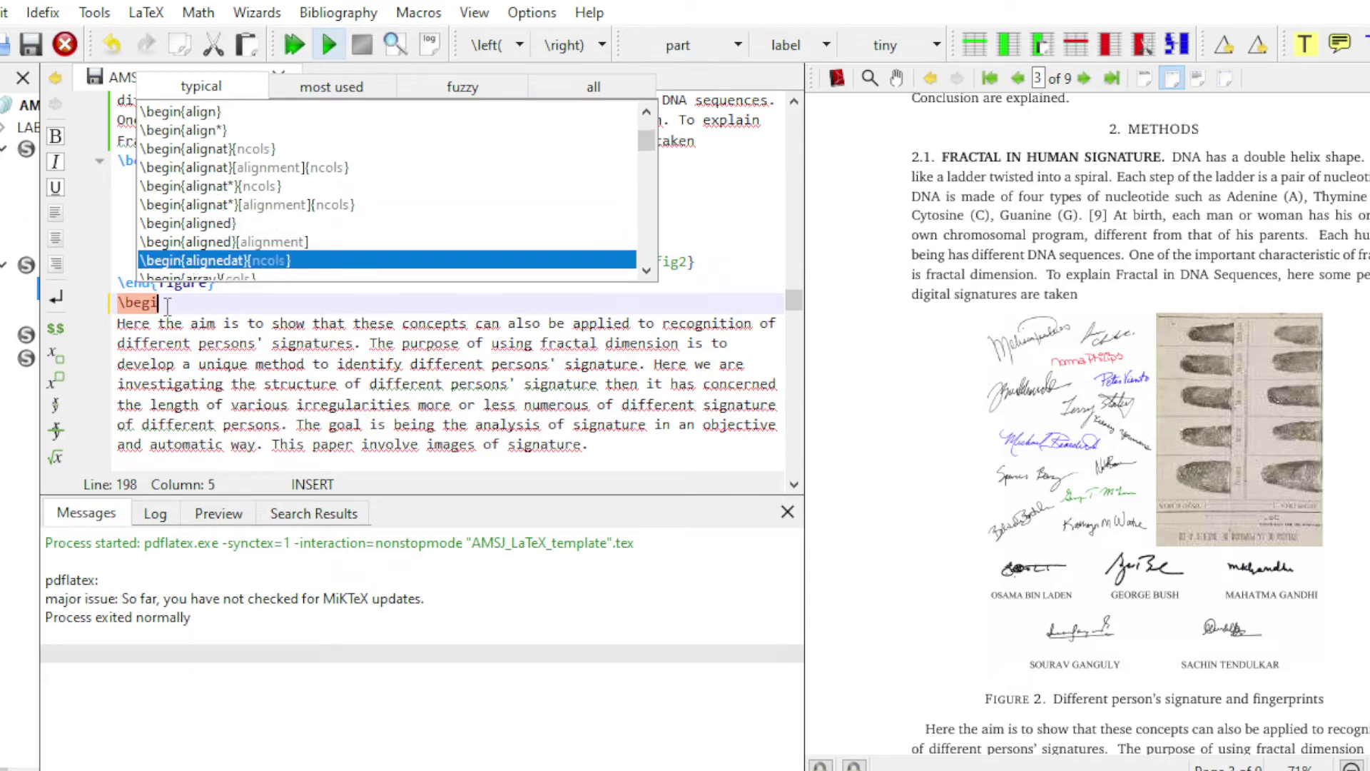
key(Down)
key(Down)
key(Down)
key(Down)
key(Down)
key(Down)
key(Down)
key(Down)
key(Down)
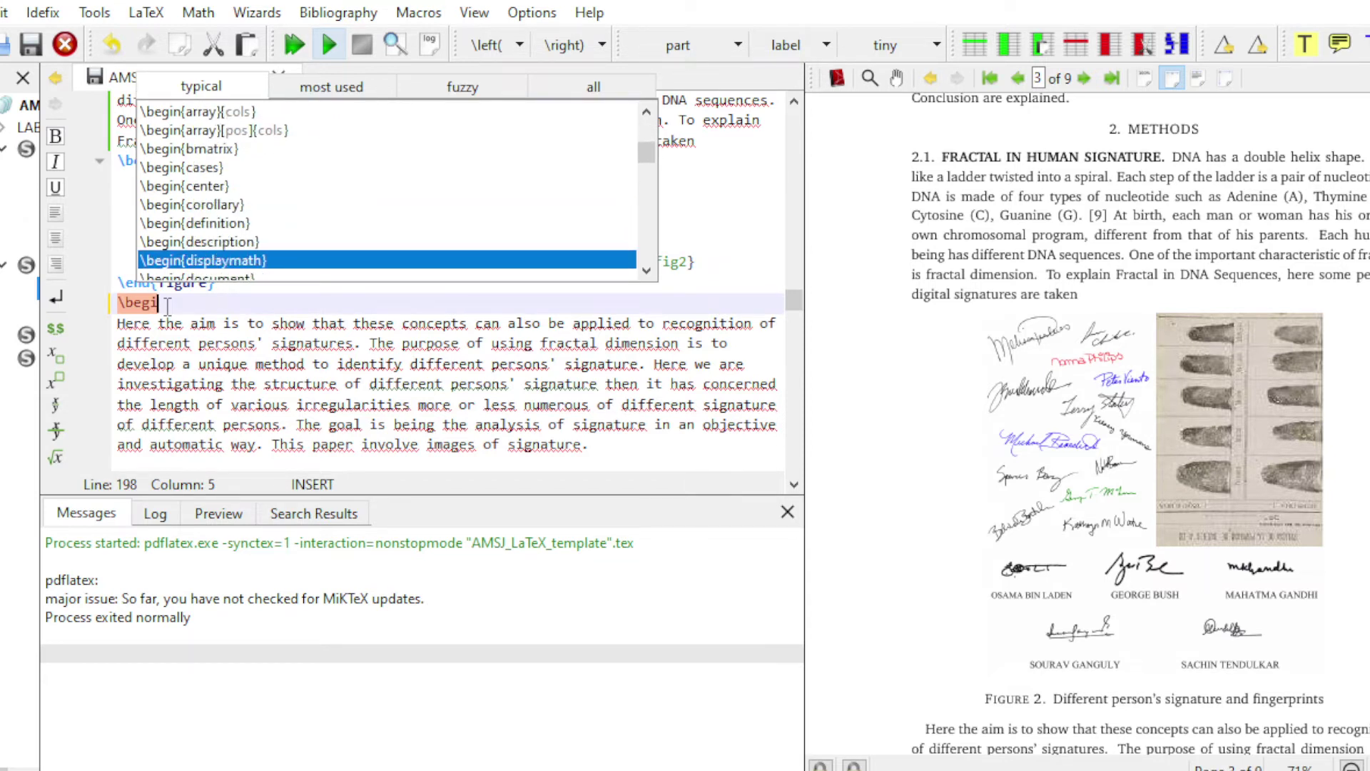
key(Down)
key(Down)
key(Down)
key(Down)
key(Down)
key(Down)
key(Down)
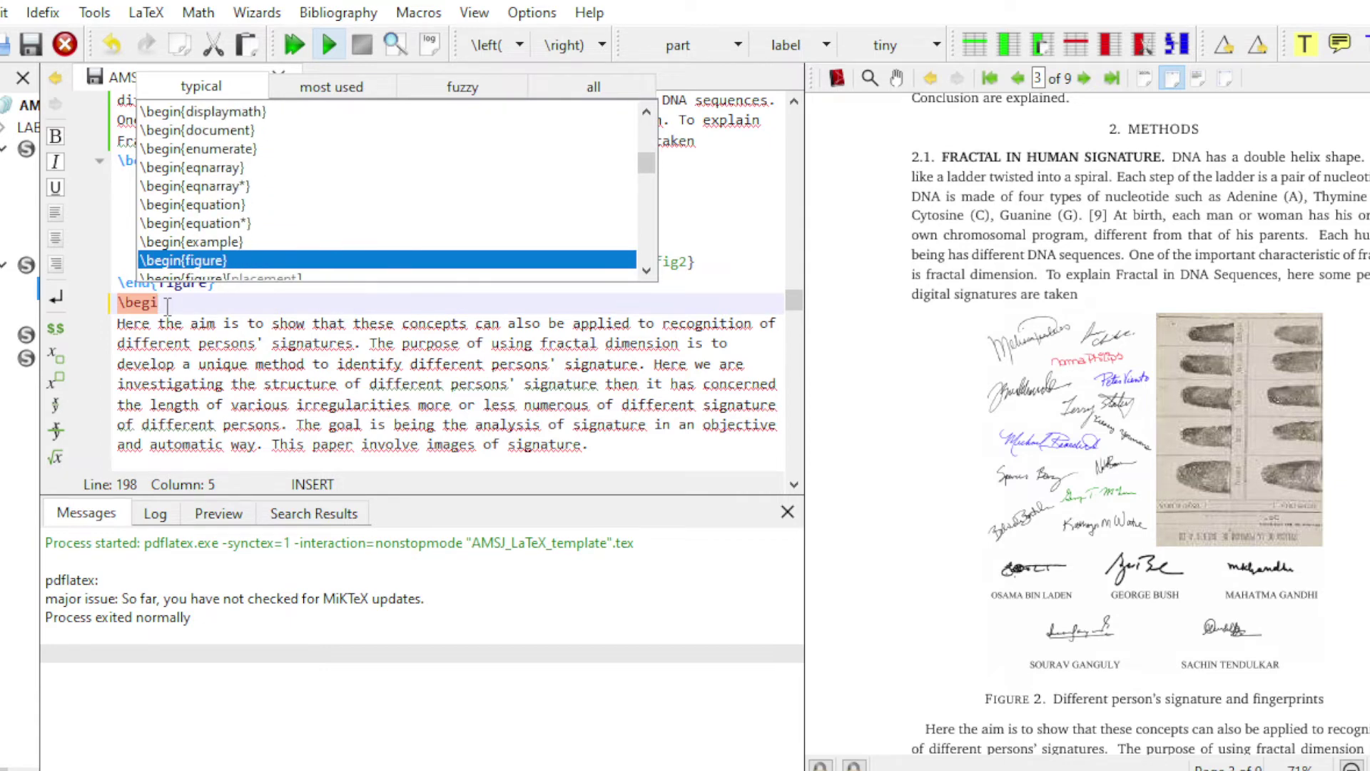
key(Up)
key(Return)
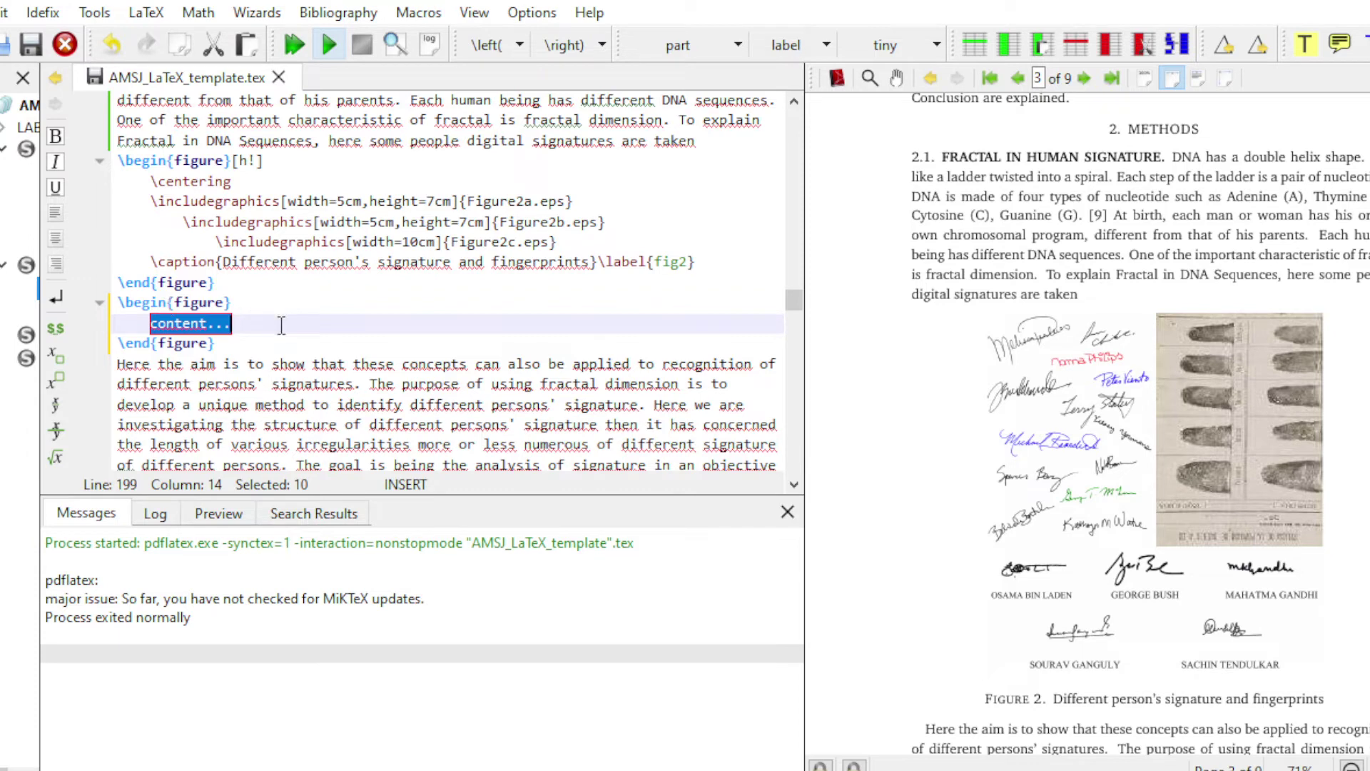
Replace the new figure's placeholder with a copy of the signatures figure's centering, includegraphics, caption and label lines
key(BackSpace)
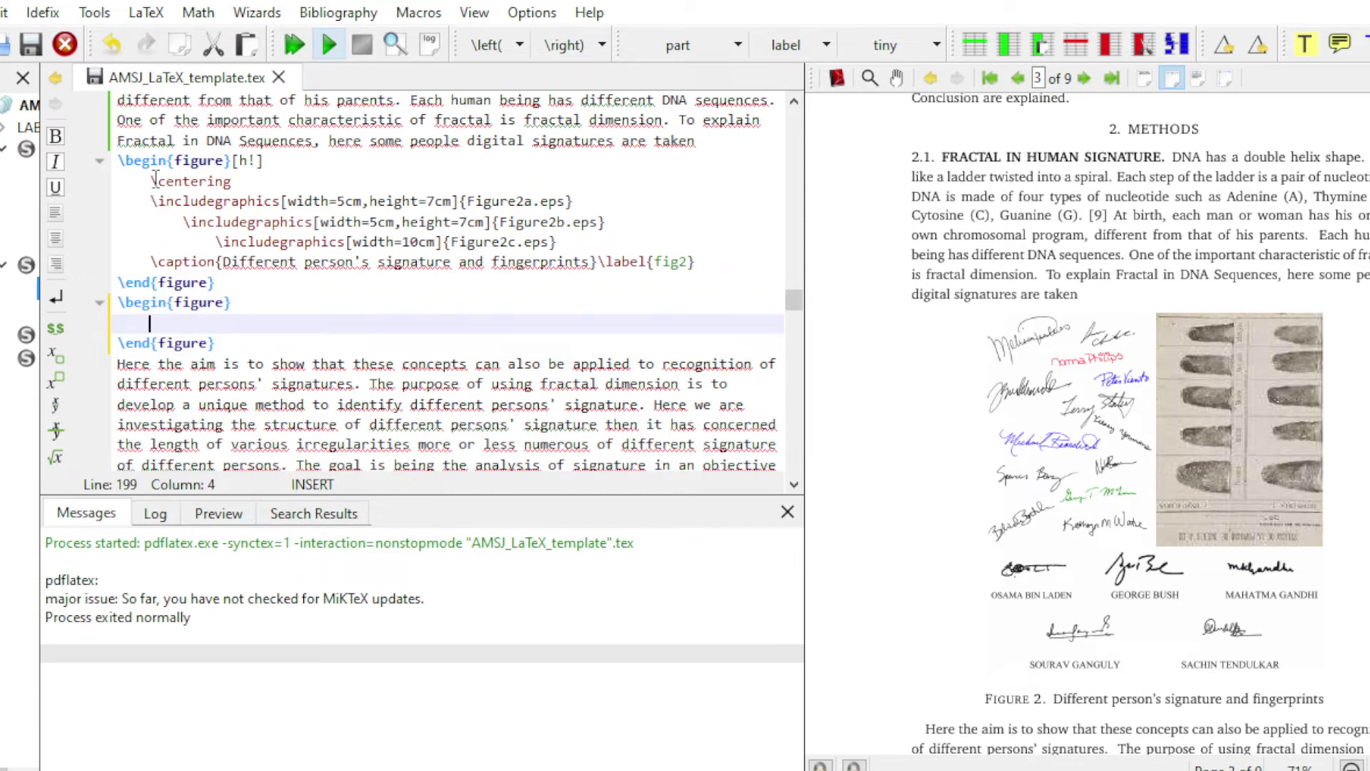
drag(151, 183, 697, 268)
key(ctrl+c)
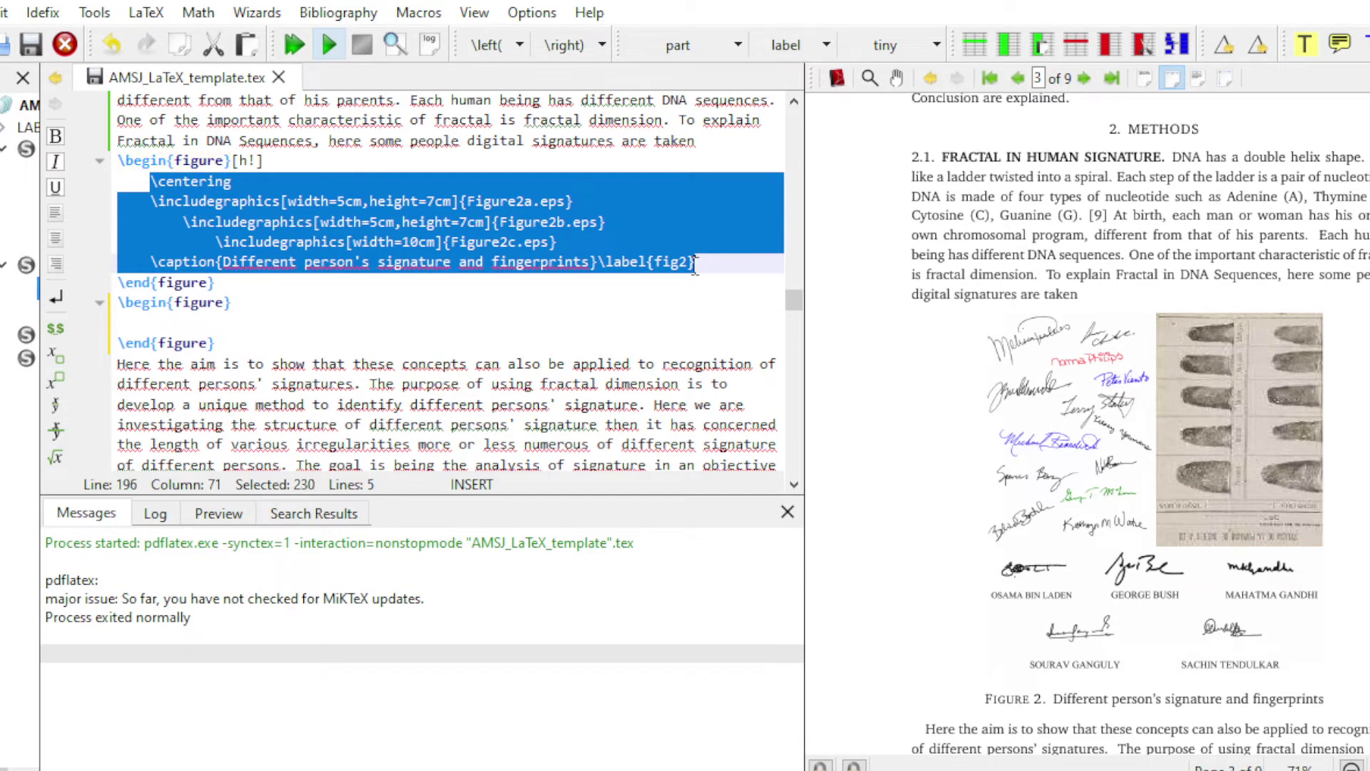
click(212, 324)
key(ctrl+v)
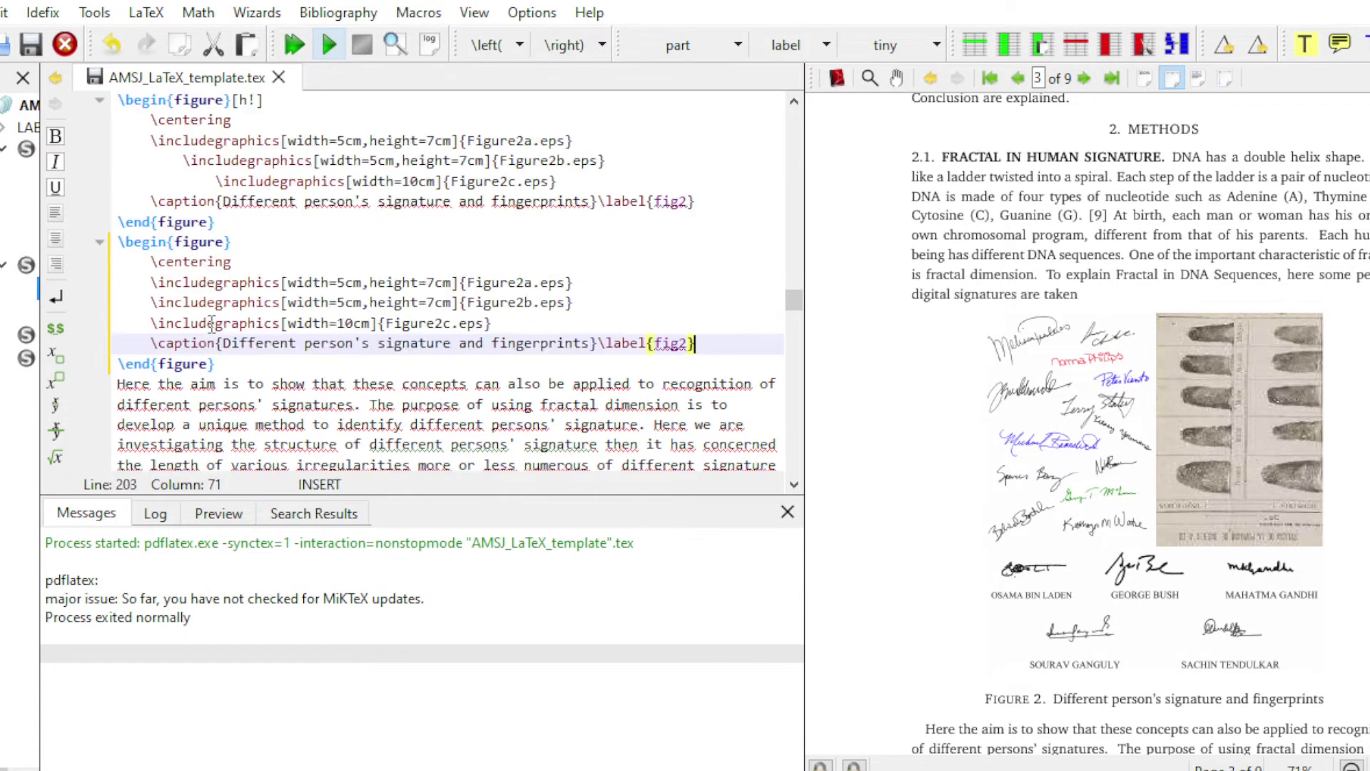
Build and view the document, and locate the duplicated signatures figure on the PDF's fourth page
click(293, 46)
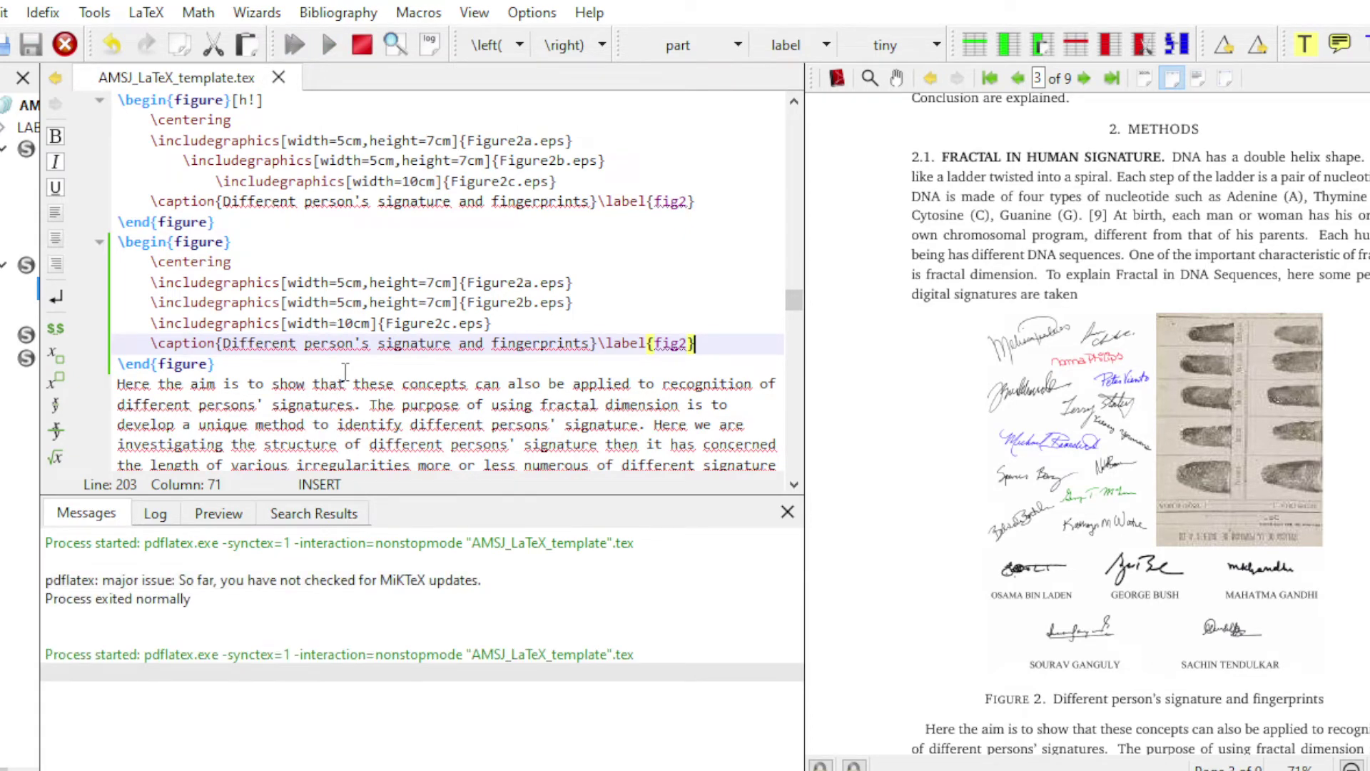
scroll(1281, 430, down, 3)
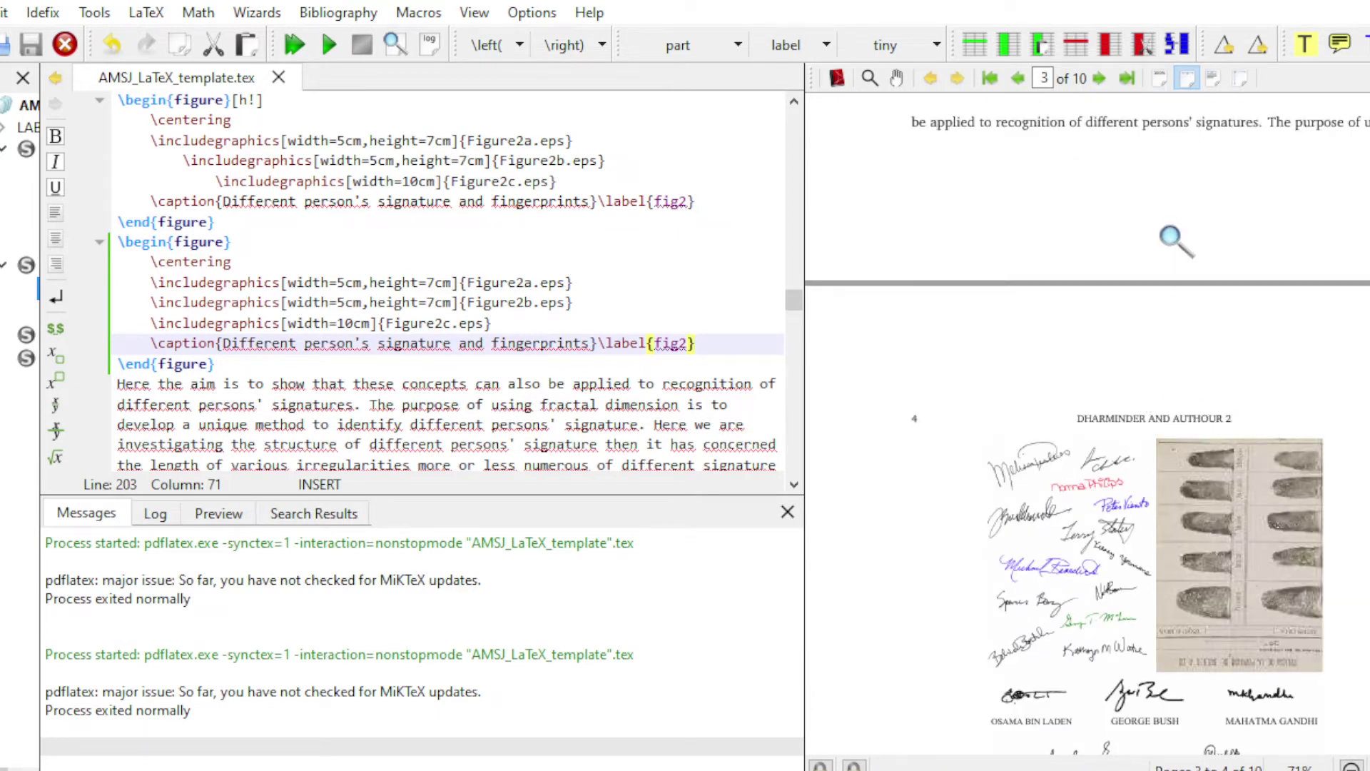
scroll(1142, 531, up, 7)
scroll(1142, 532, down, 9)
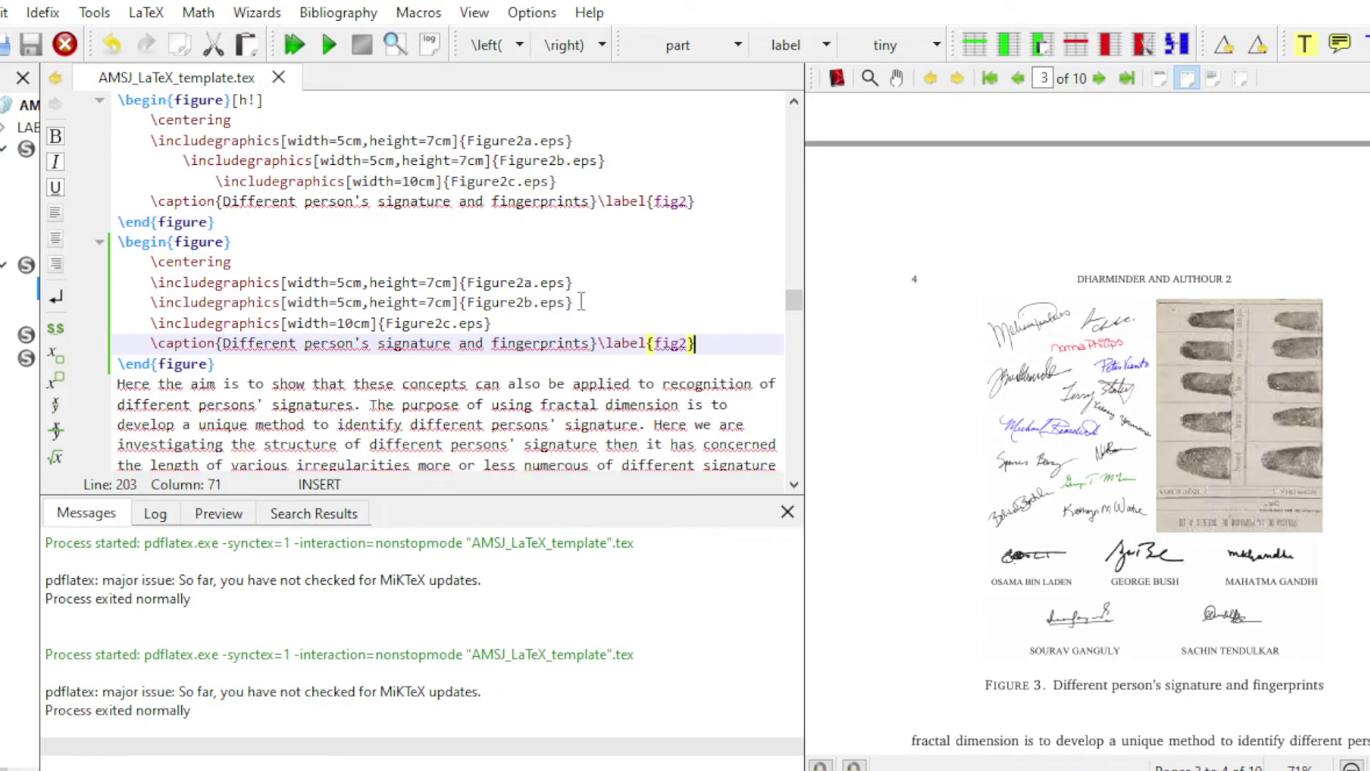
Enter \\ on the blank line between the "Here the aim" and "Here we examine" paragraphs and recompile
scroll(471, 314, down, 2)
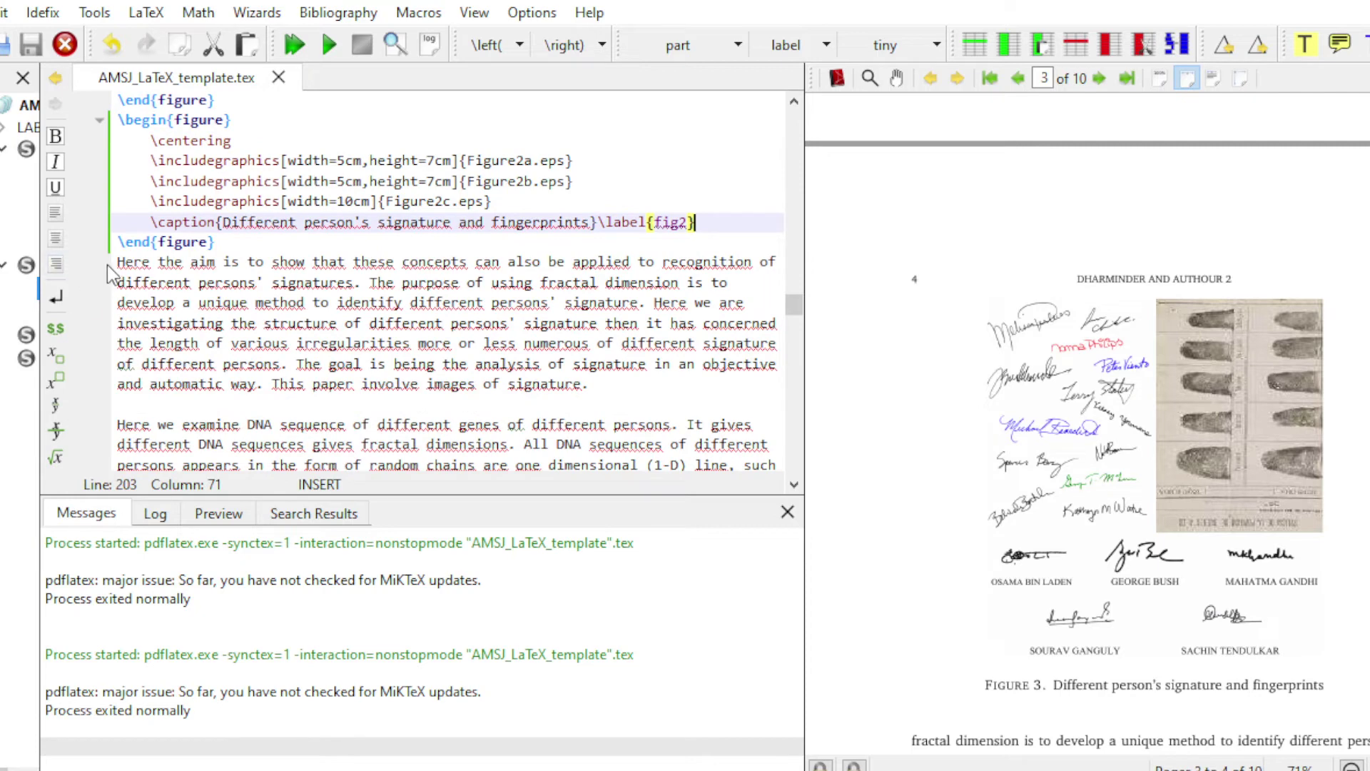
scroll(1180, 403, down, 10)
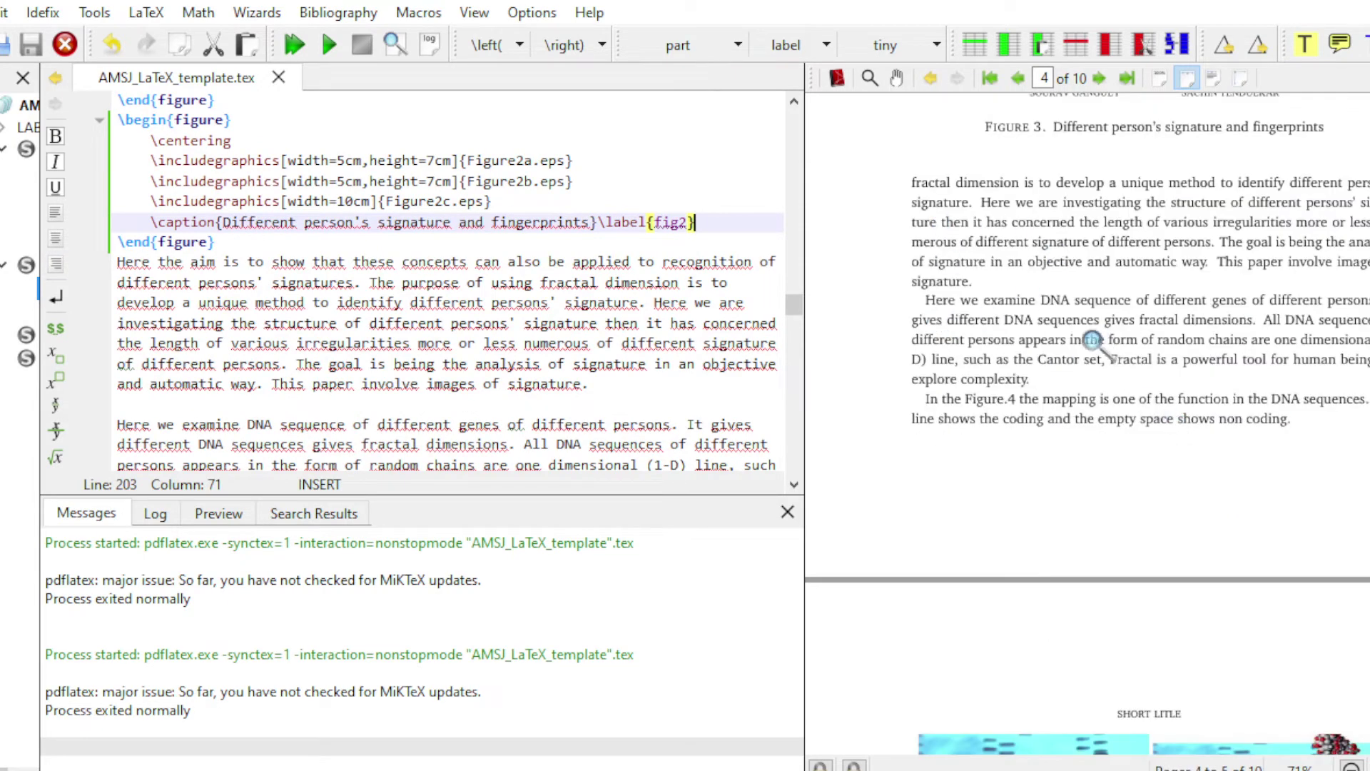
scroll(792, 356, down, 2)
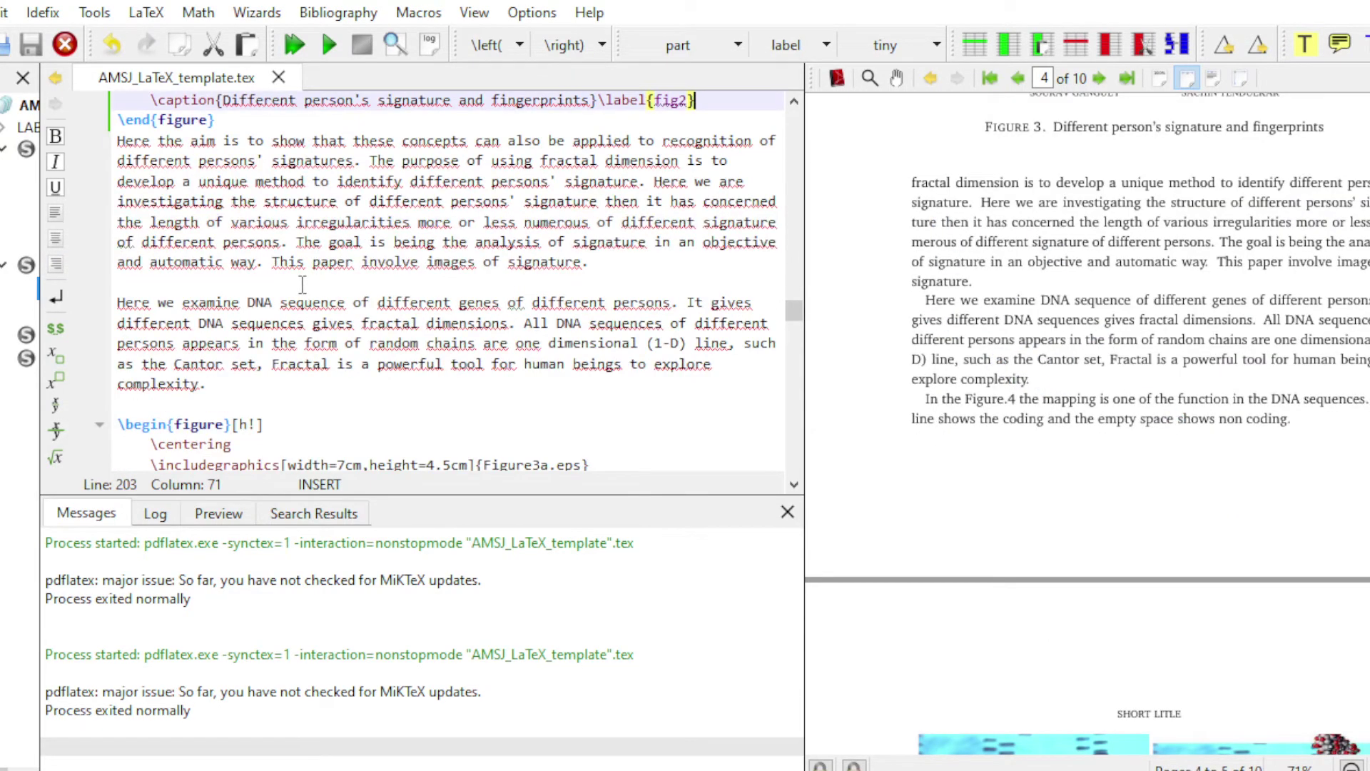
click(240, 284)
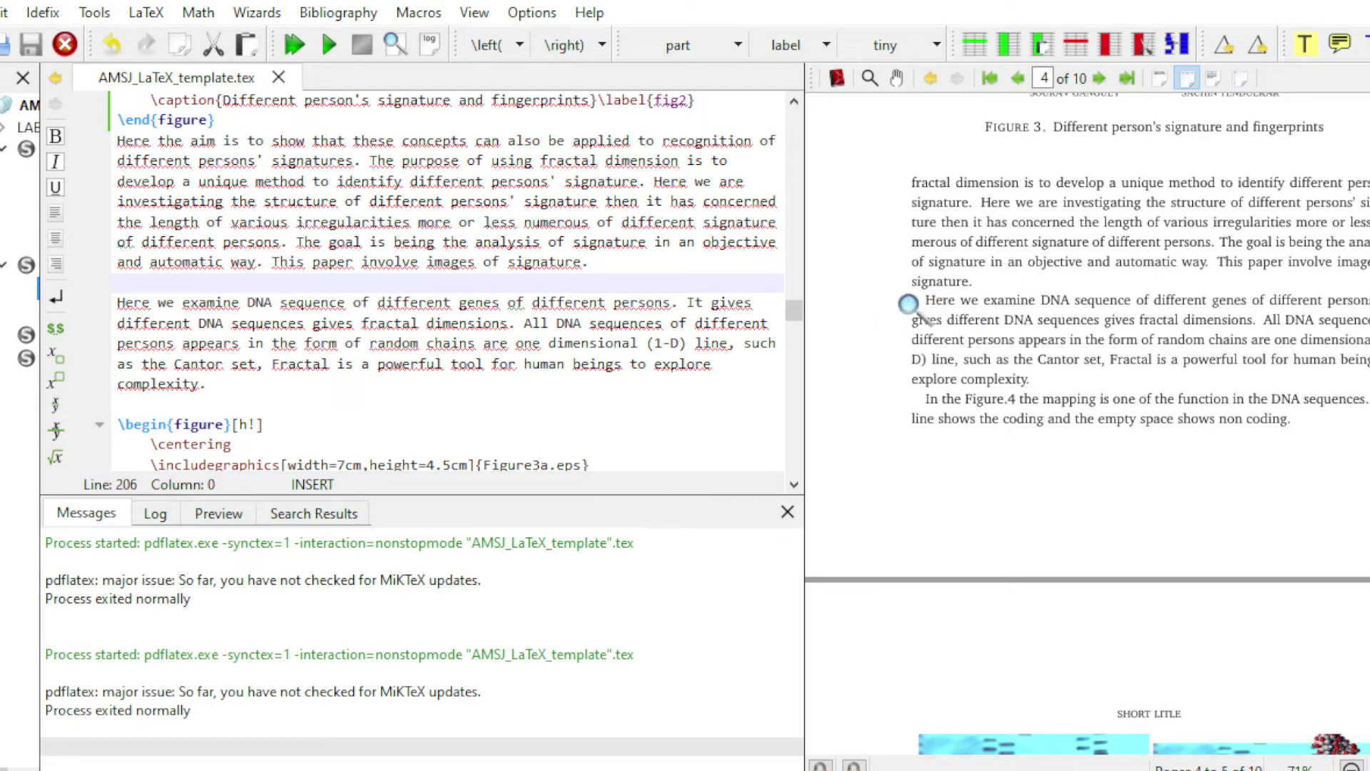
text(\\)
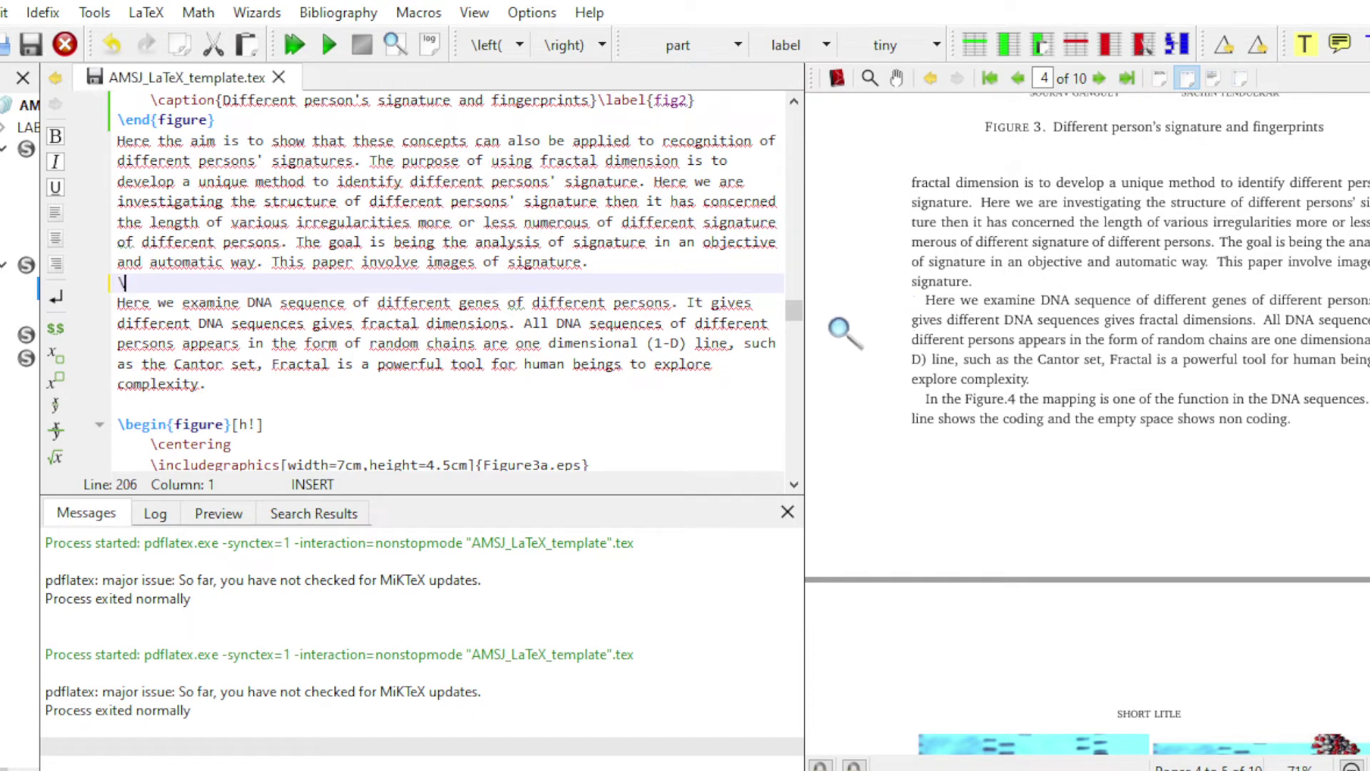
click(329, 46)
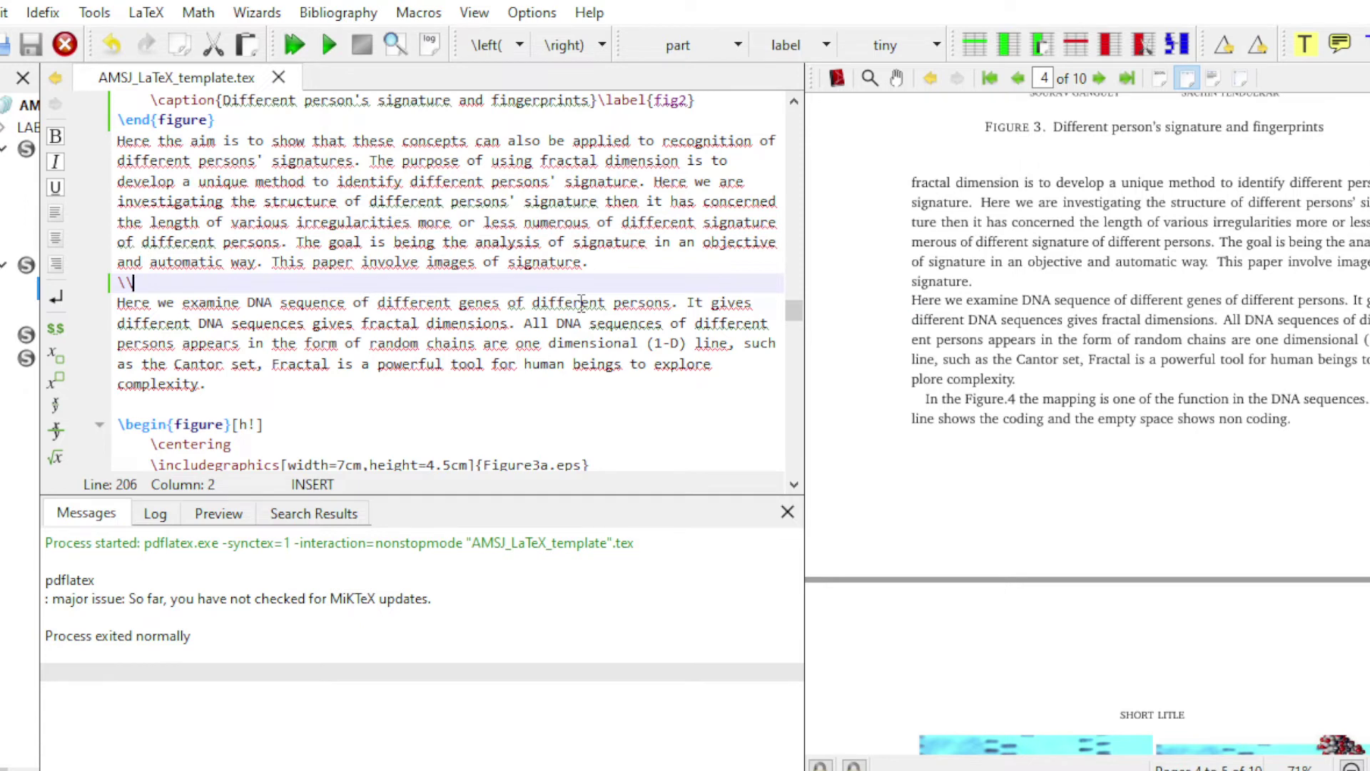
Add an empty source line after the \\ command, recompile the document, and highlight the \\
key(Return)
click(329, 44)
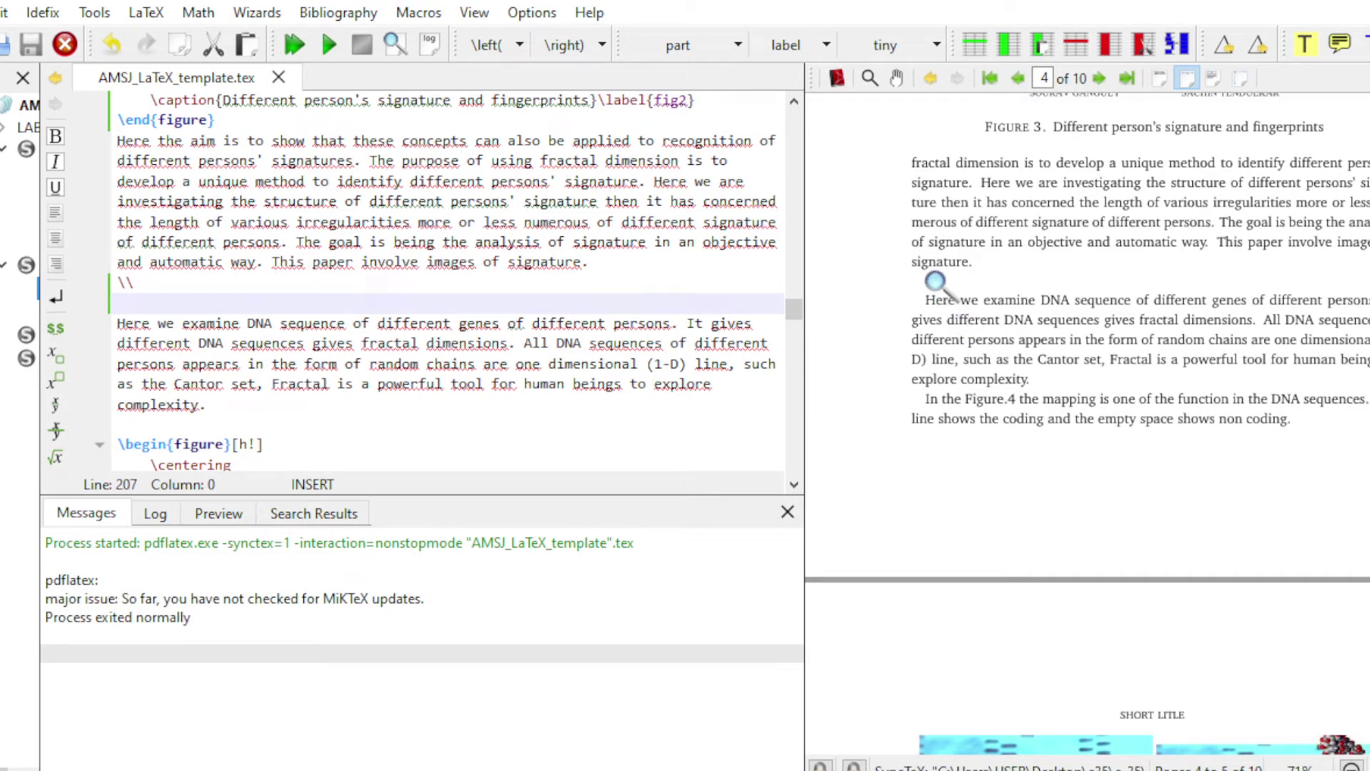
drag(118, 283, 140, 284)
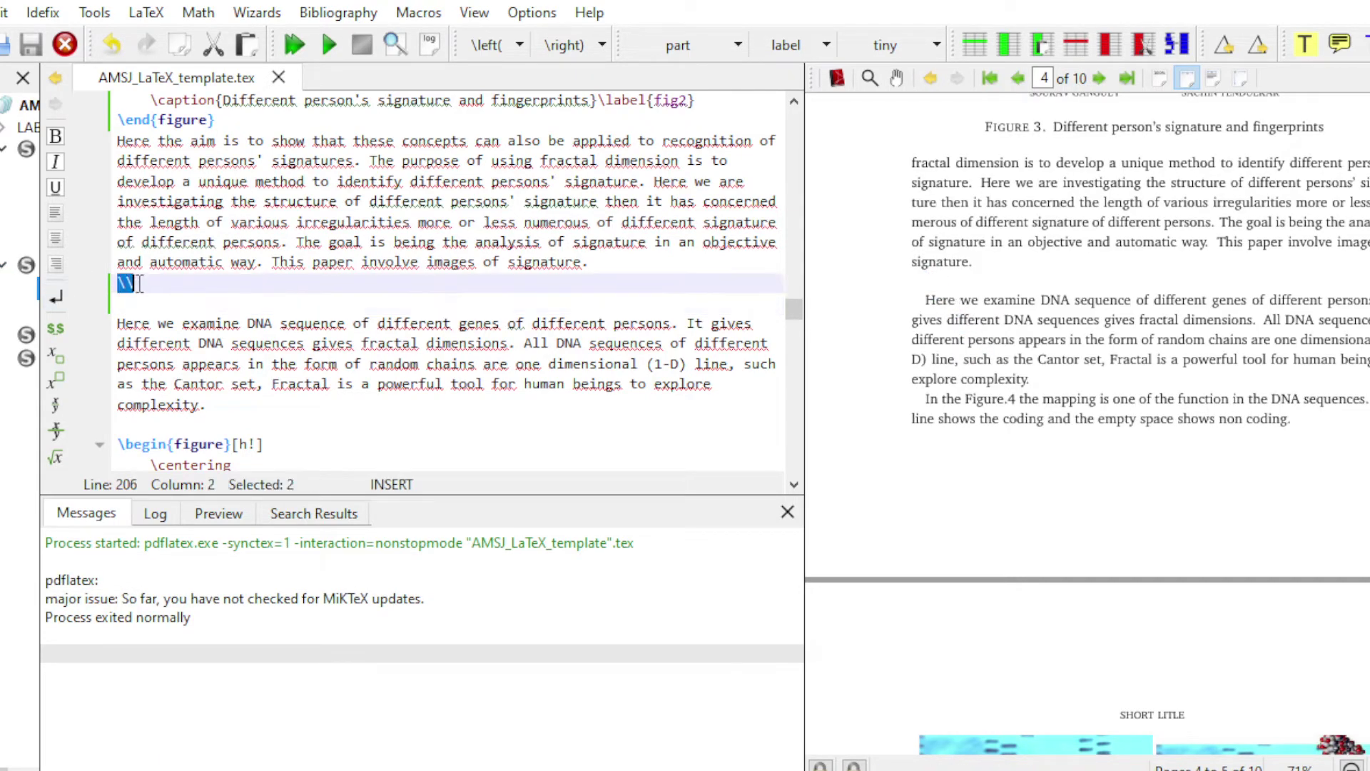
Highlight the \subsection command of FUZZY LOGIC AND FRACTAL IN HUMAN DNA SIGNATURE and locate its heading on the PDF's fifth page
scroll(453, 398, down, 3)
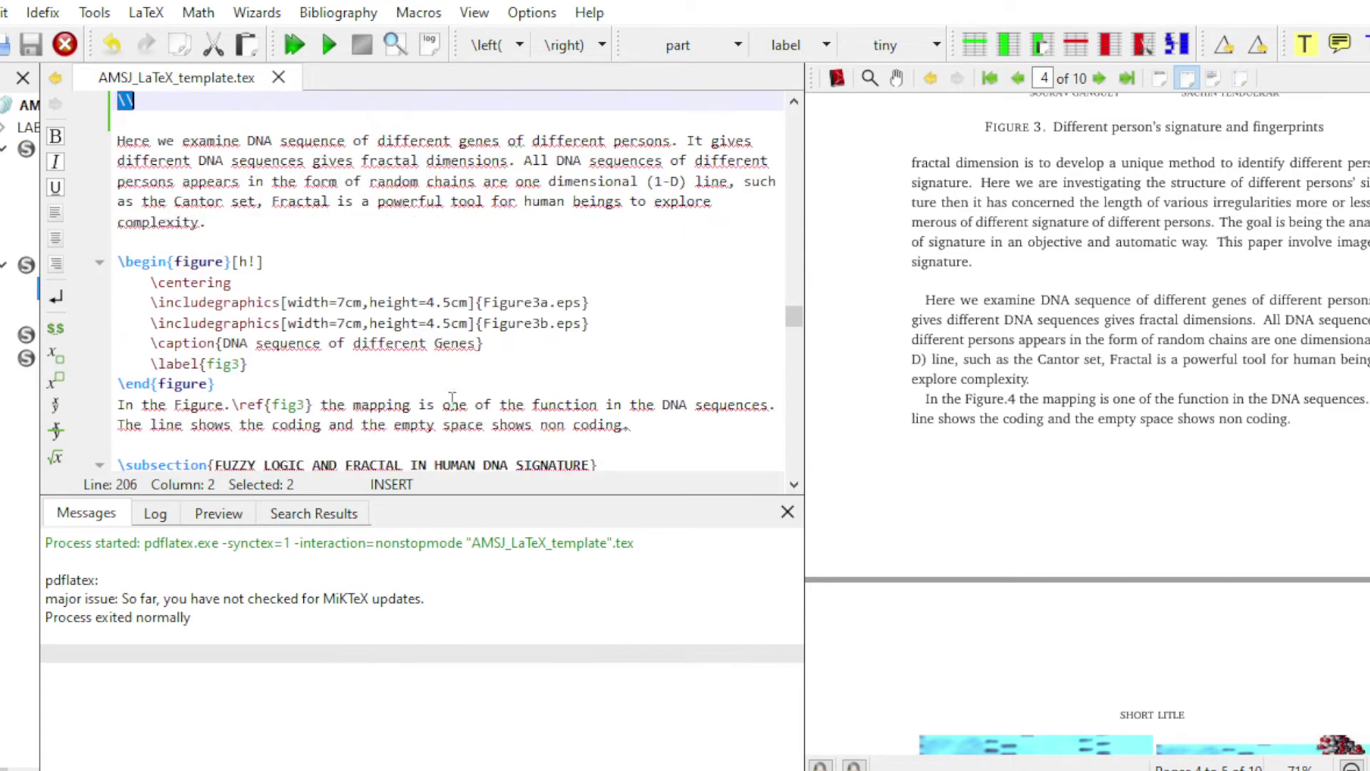
scroll(185, 300, down, 2)
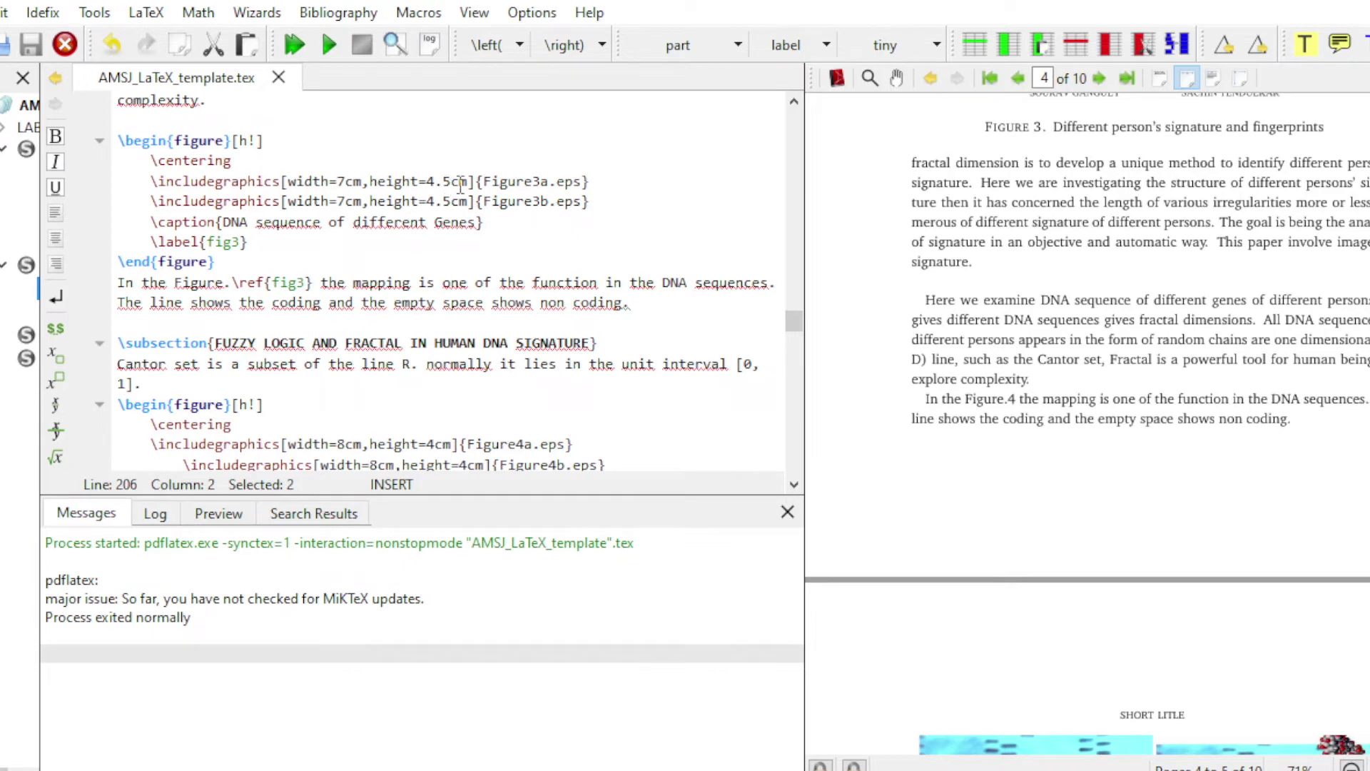
scroll(360, 261, down, 2)
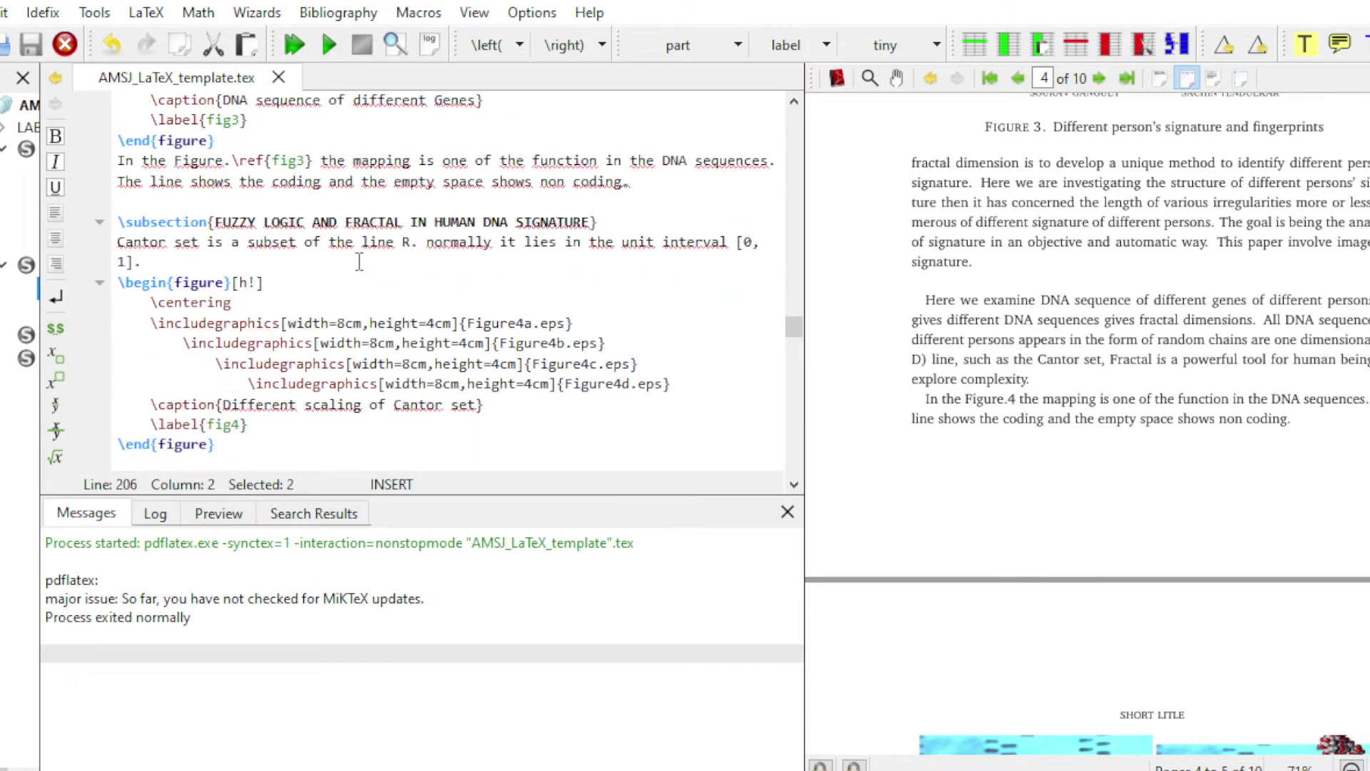
click(118, 224)
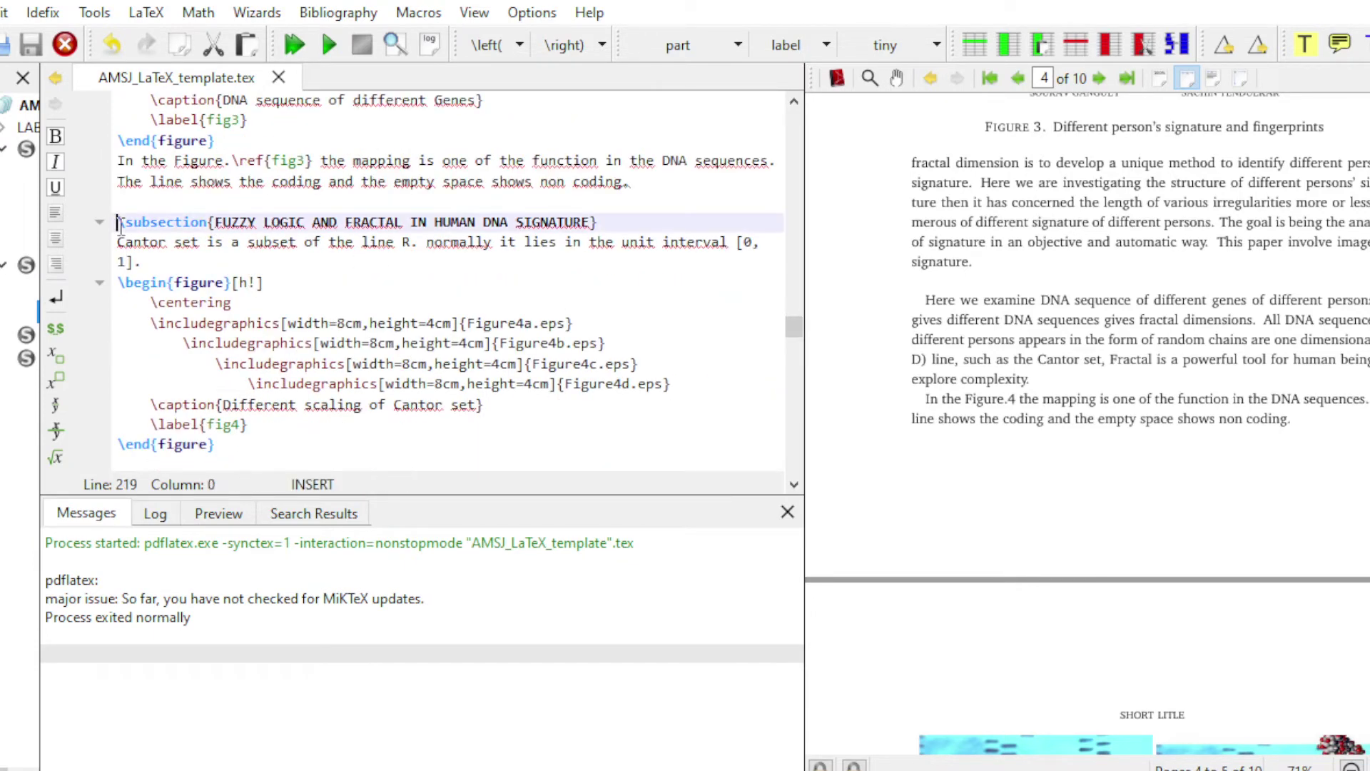
key(shift+Right)
key(shift+Right)
key(shift+Right)
key(shift+Right)
key(shift+Right)
key(shift+Right)
key(shift+Right)
key(shift+Right)
key(shift+Right)
key(shift+Right)
key(shift+Right)
key(shift+Right)
key(shift+Right)
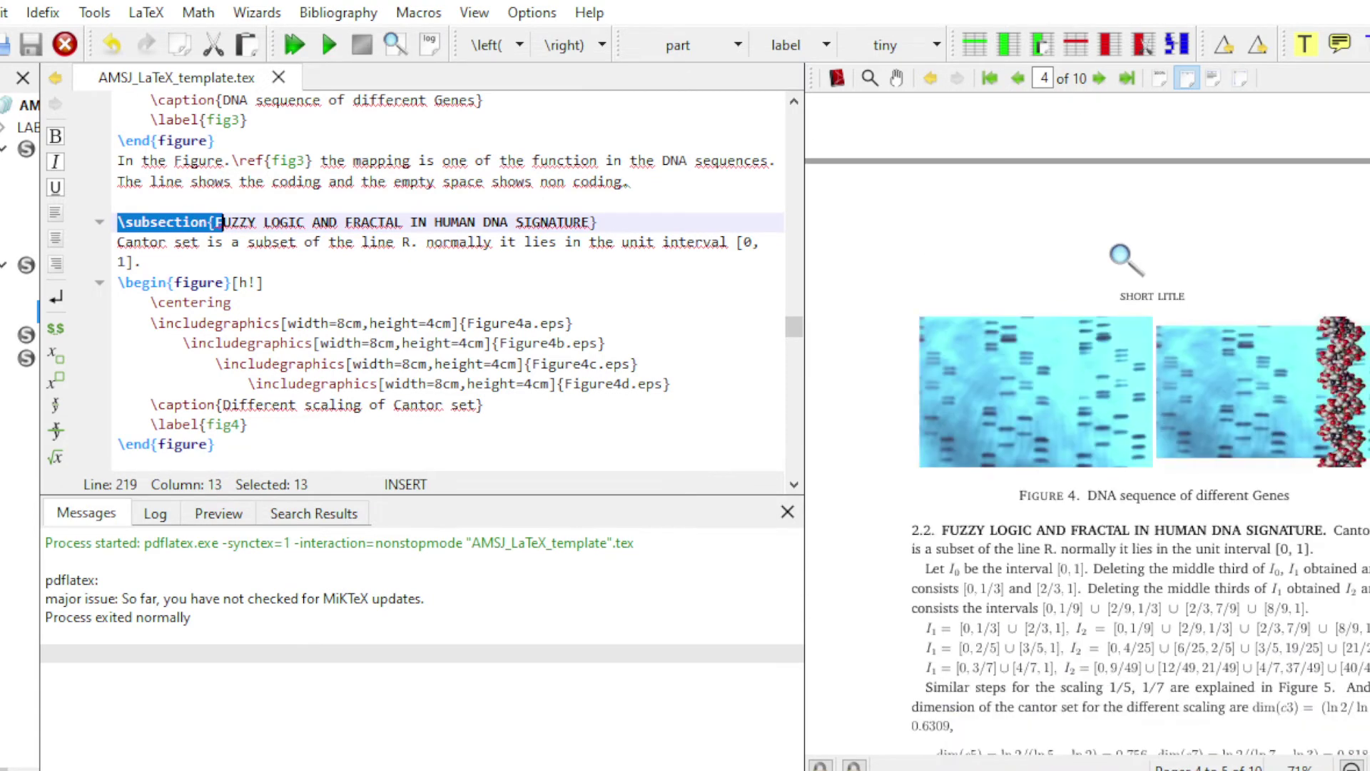
scroll(1124, 261, down, 2)
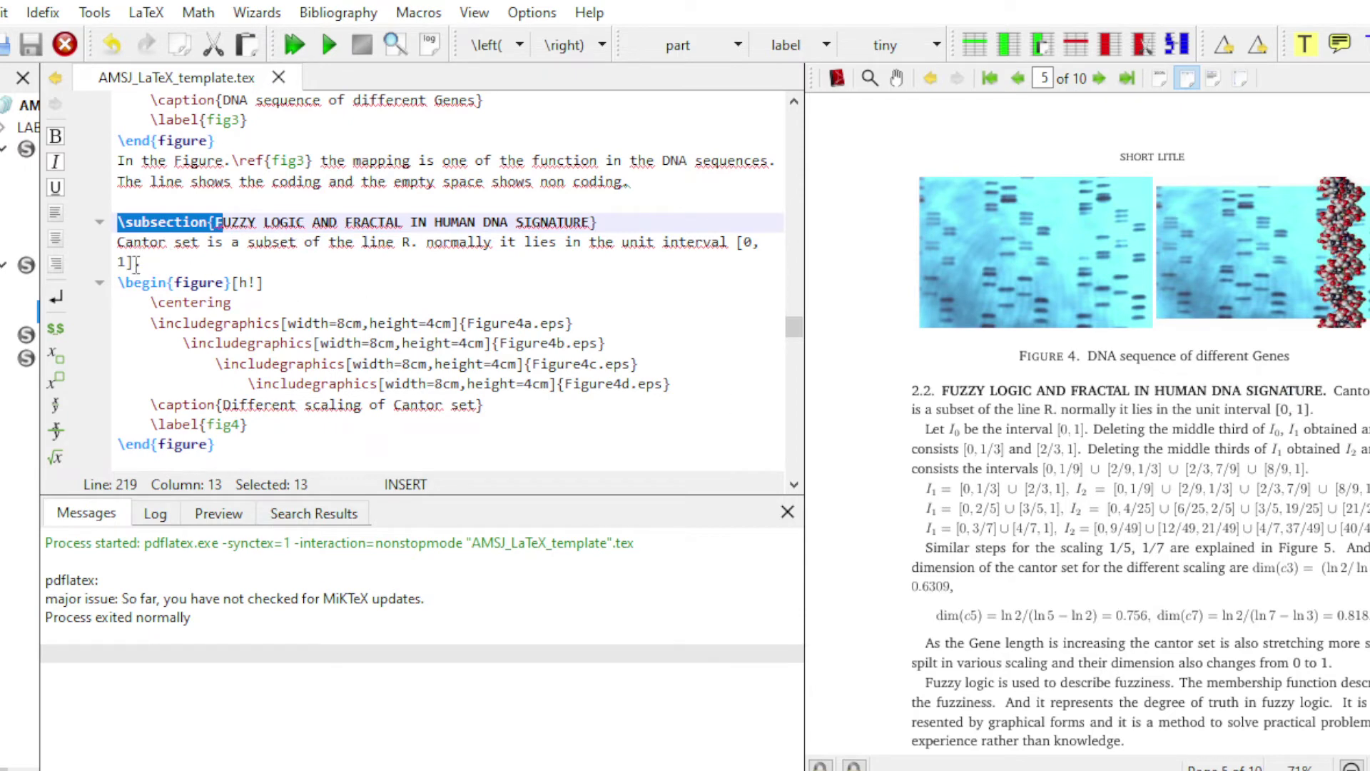
Locate the "Let ${I}_{0}$ be the interval" paragraph in the source and magnify it on the PDF's fifth page
scroll(246, 293, down, 2)
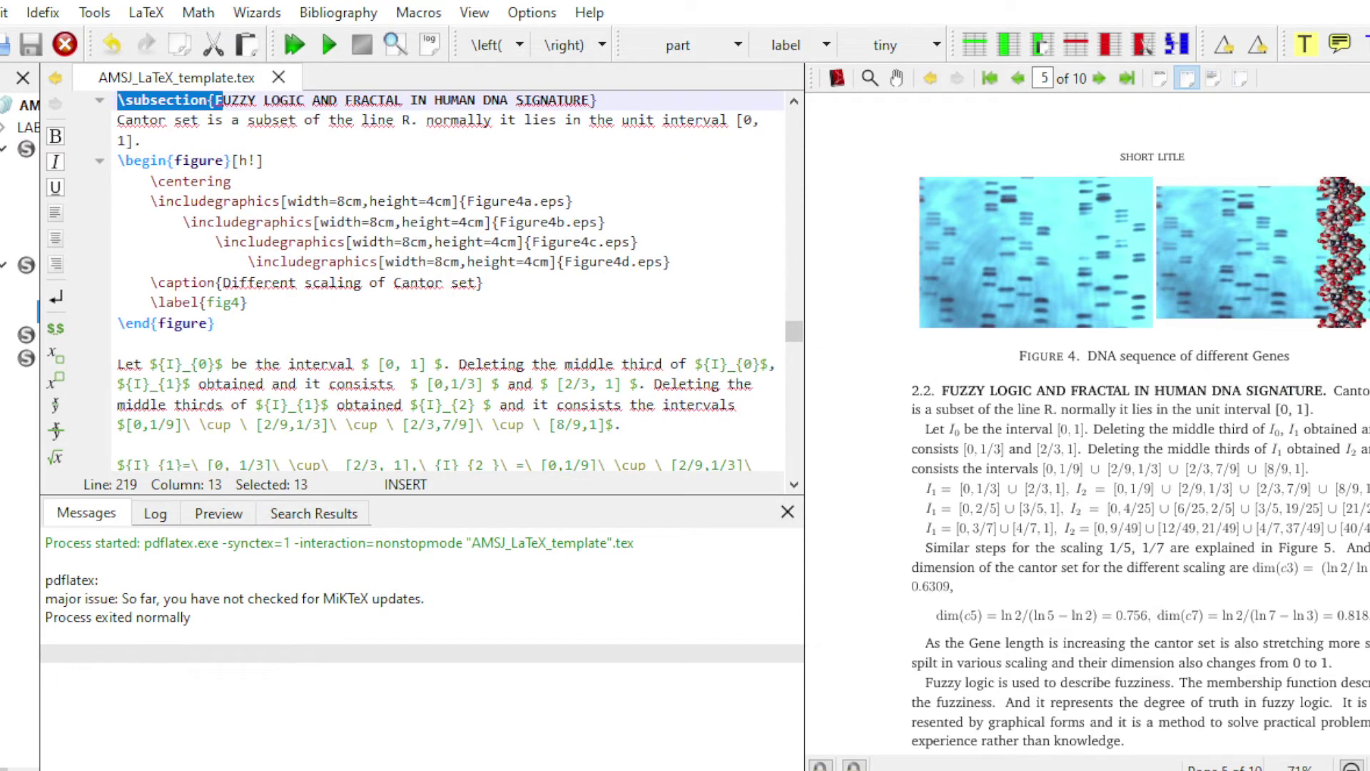
scroll(1267, 379, down, 3)
scroll(532, 335, down, 3)
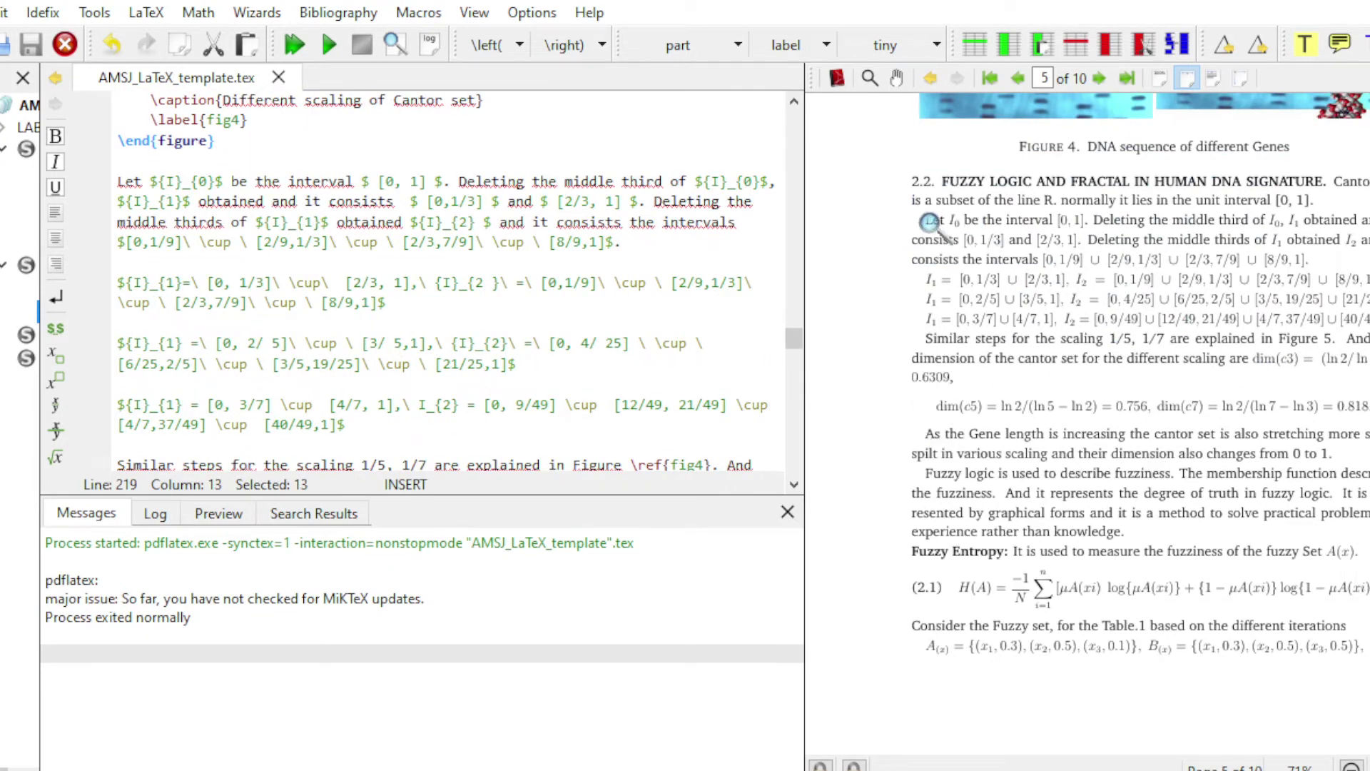
drag(961, 221, 960, 220)
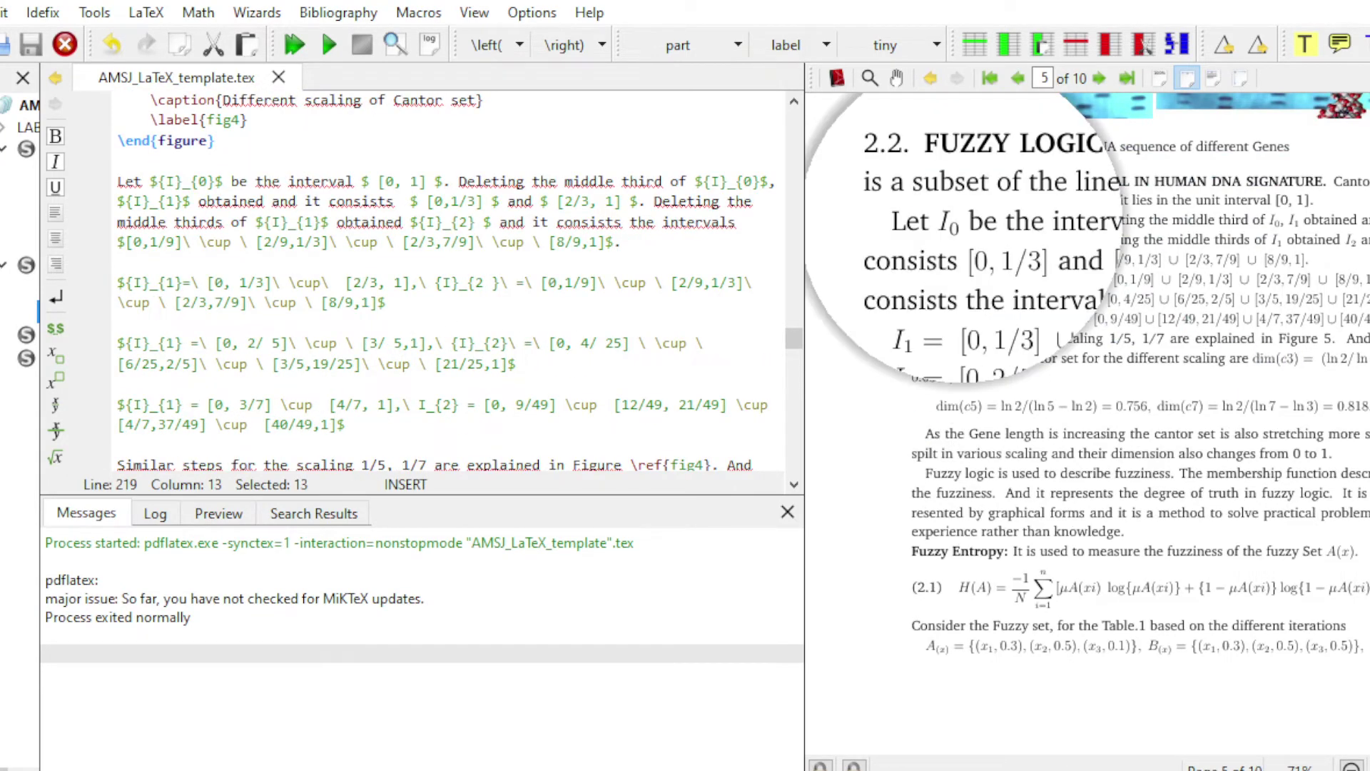
drag(960, 219, 950, 221)
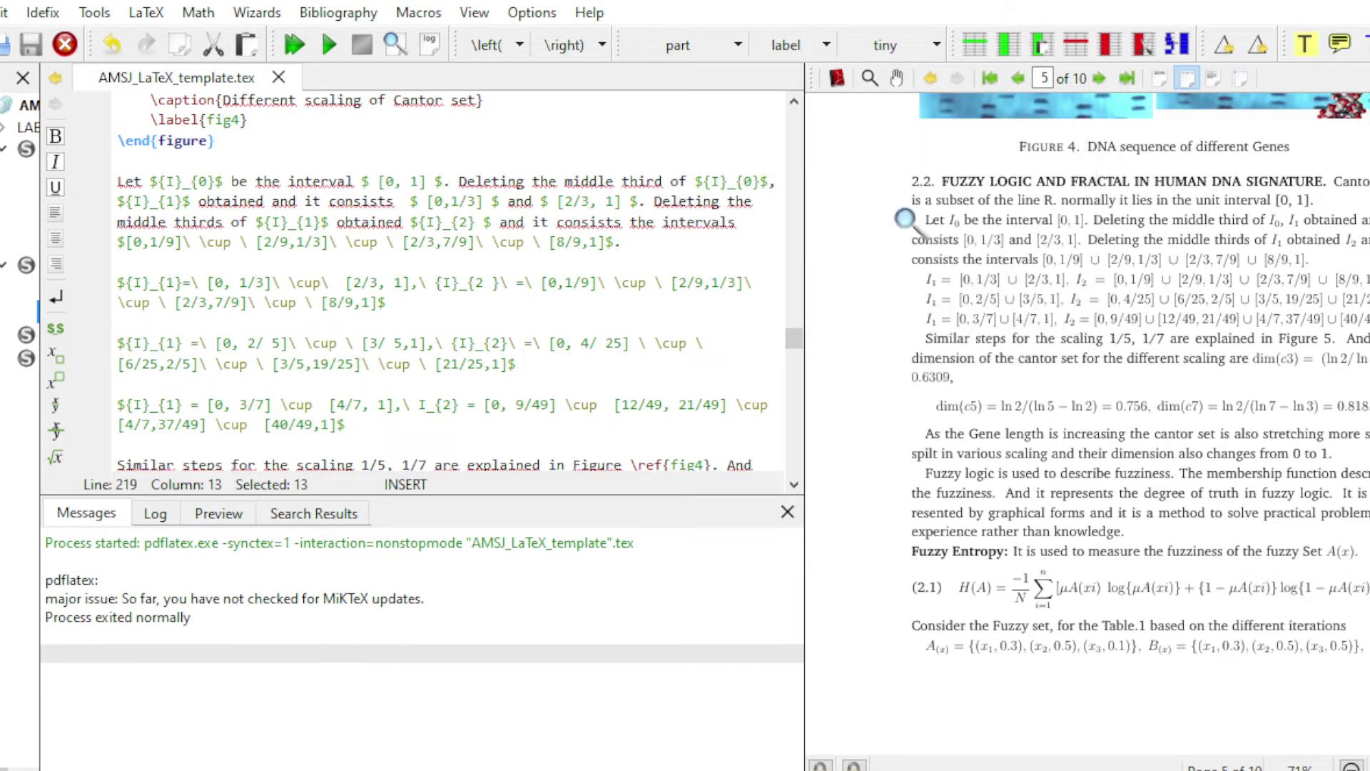
Insert ${K}_{0} $ after ${I}_{0}$ in the interval paragraph, recompile the document, and inspect the new symbol in the PDF
click(236, 181)
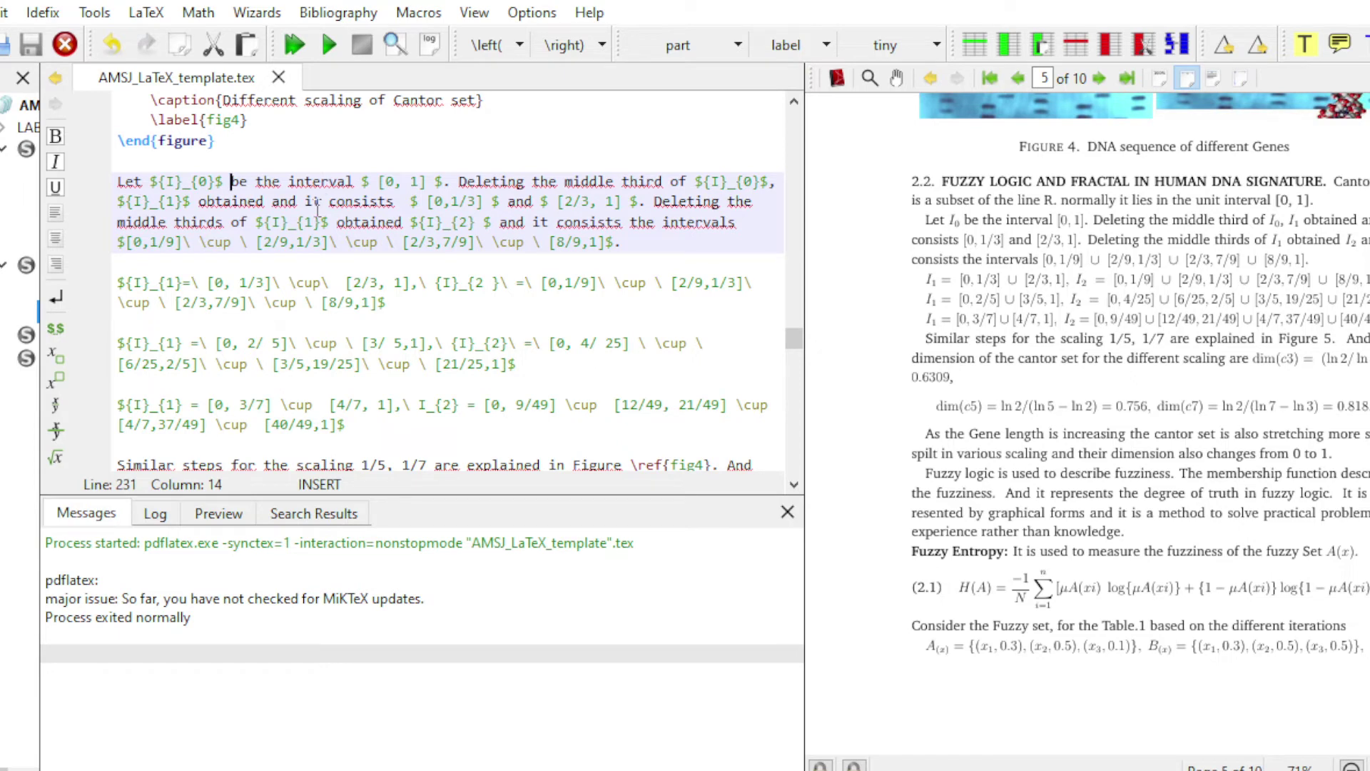
text($ $$)
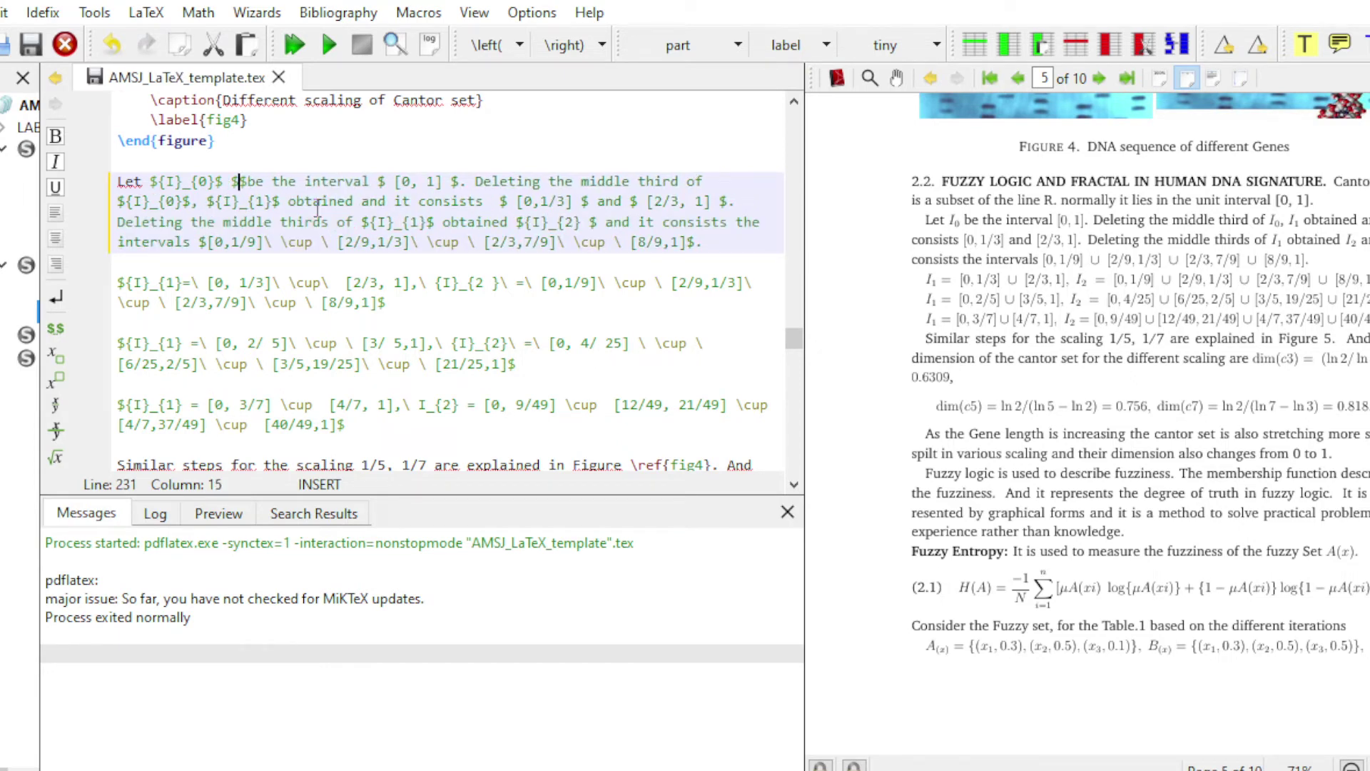
key(Left)
key(Left)
text($)
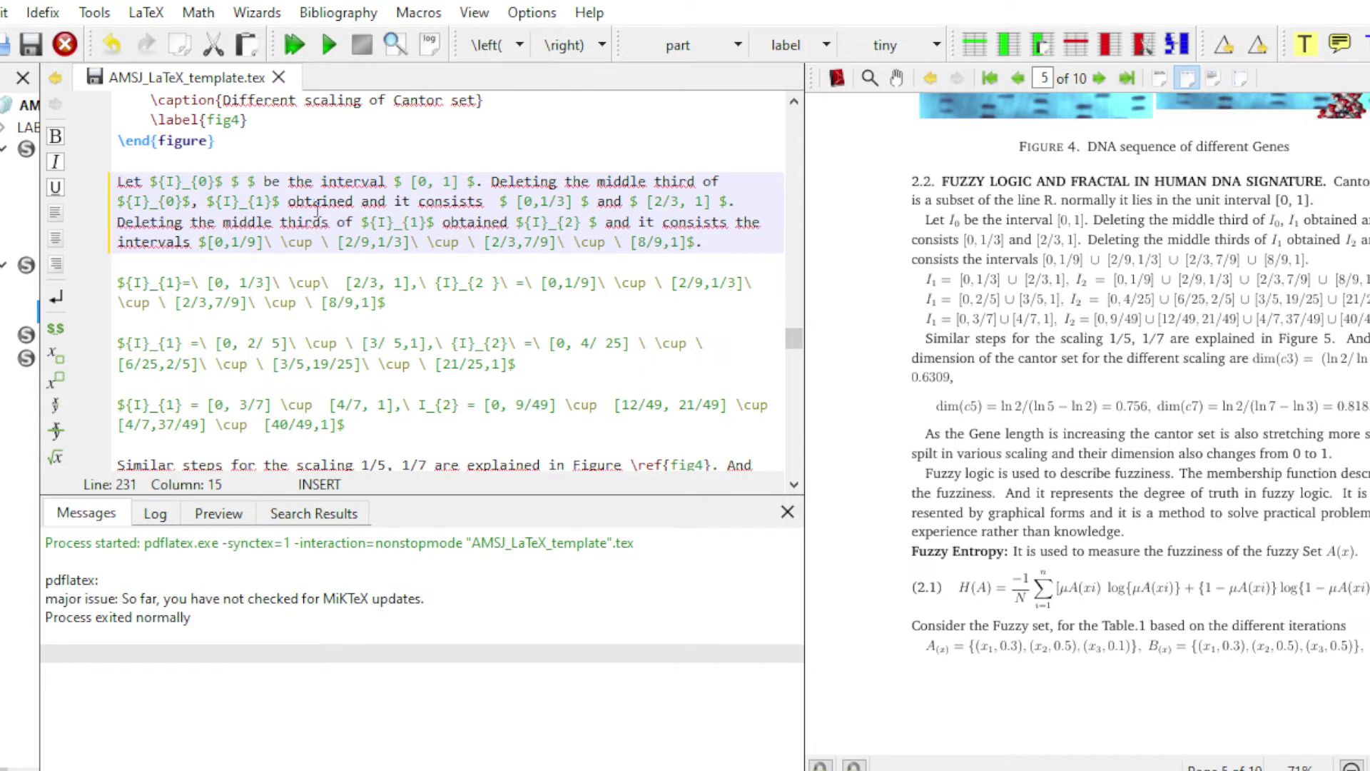
text({)
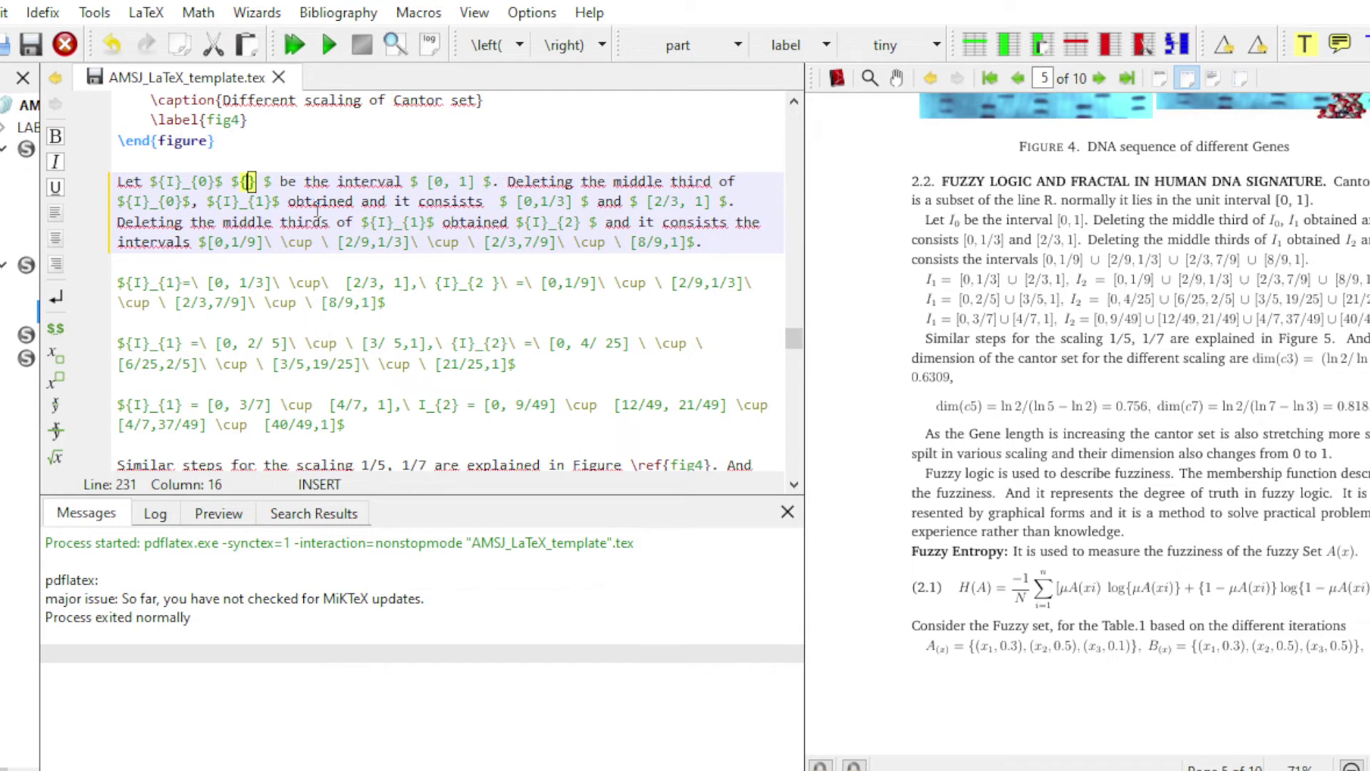
text(I})
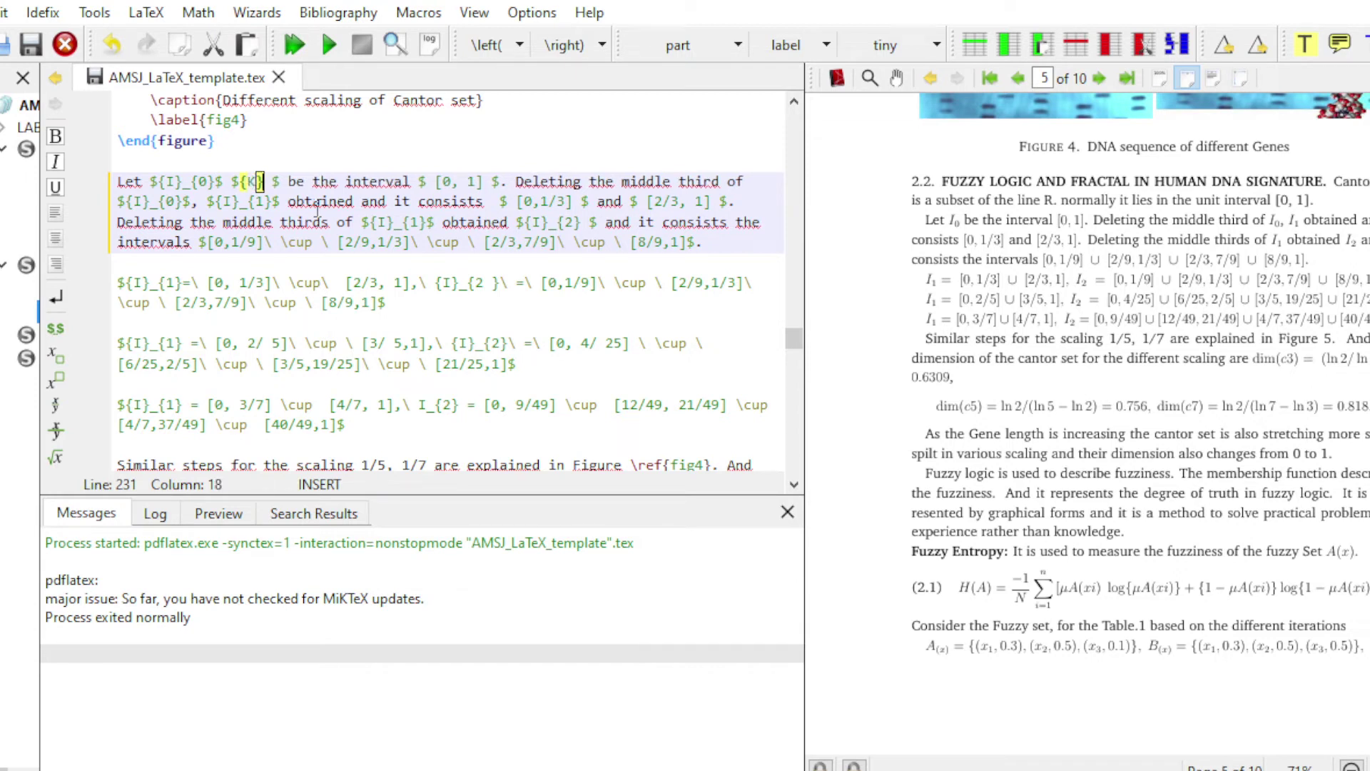
text(_{)
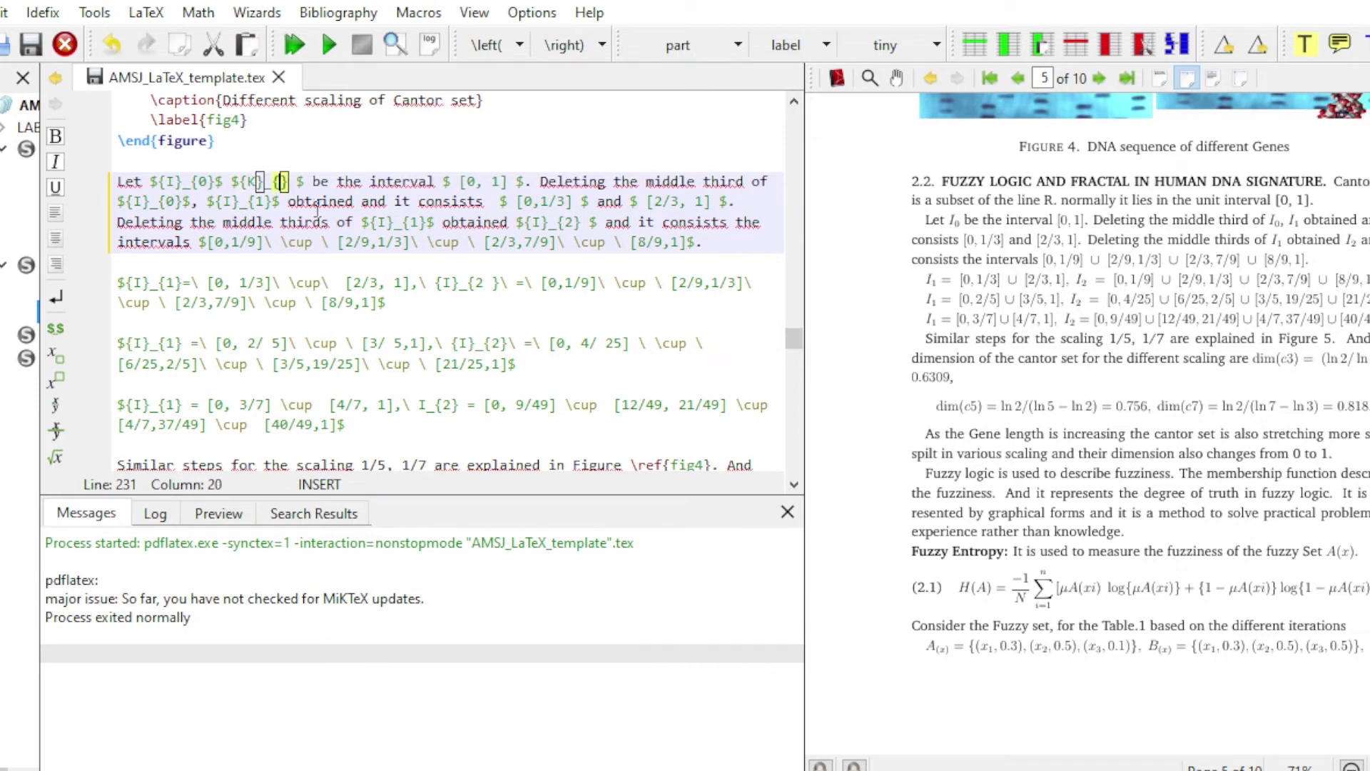
text(0)
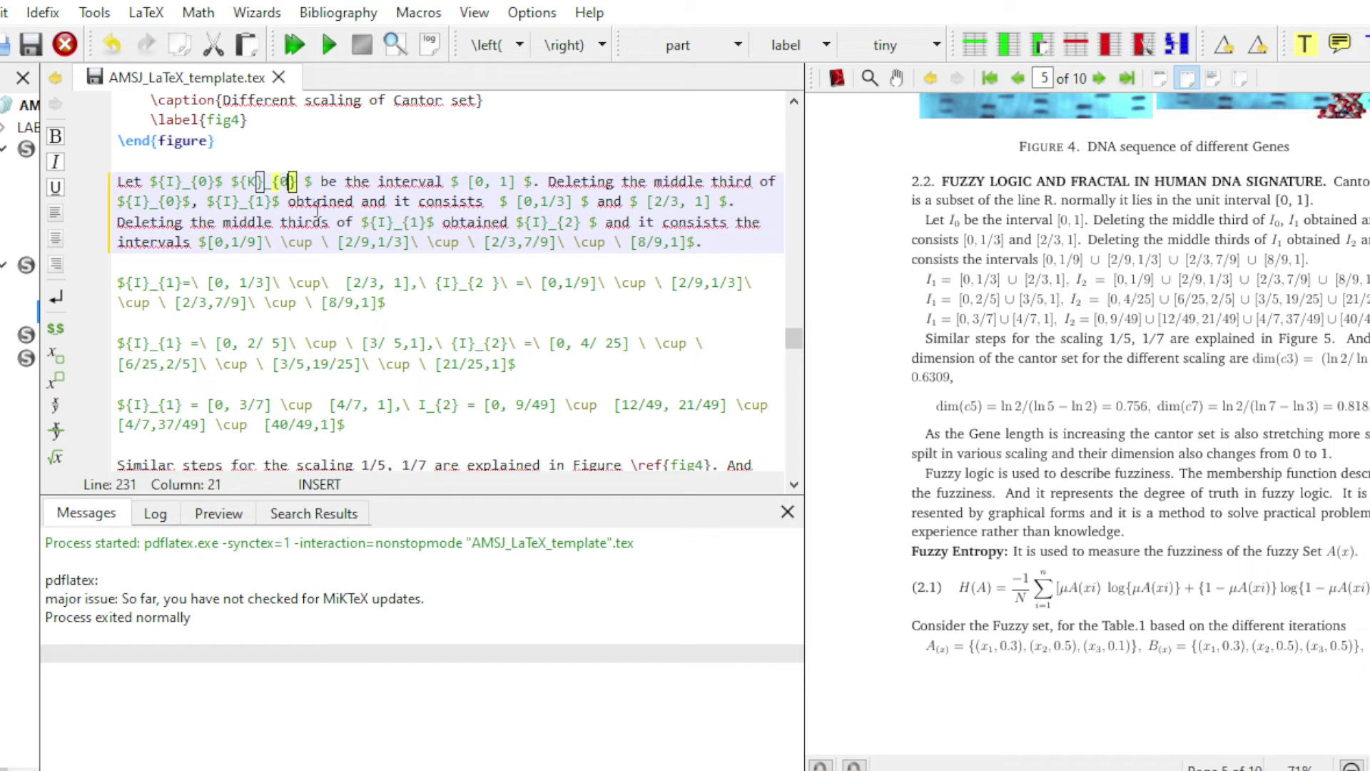
click(329, 45)
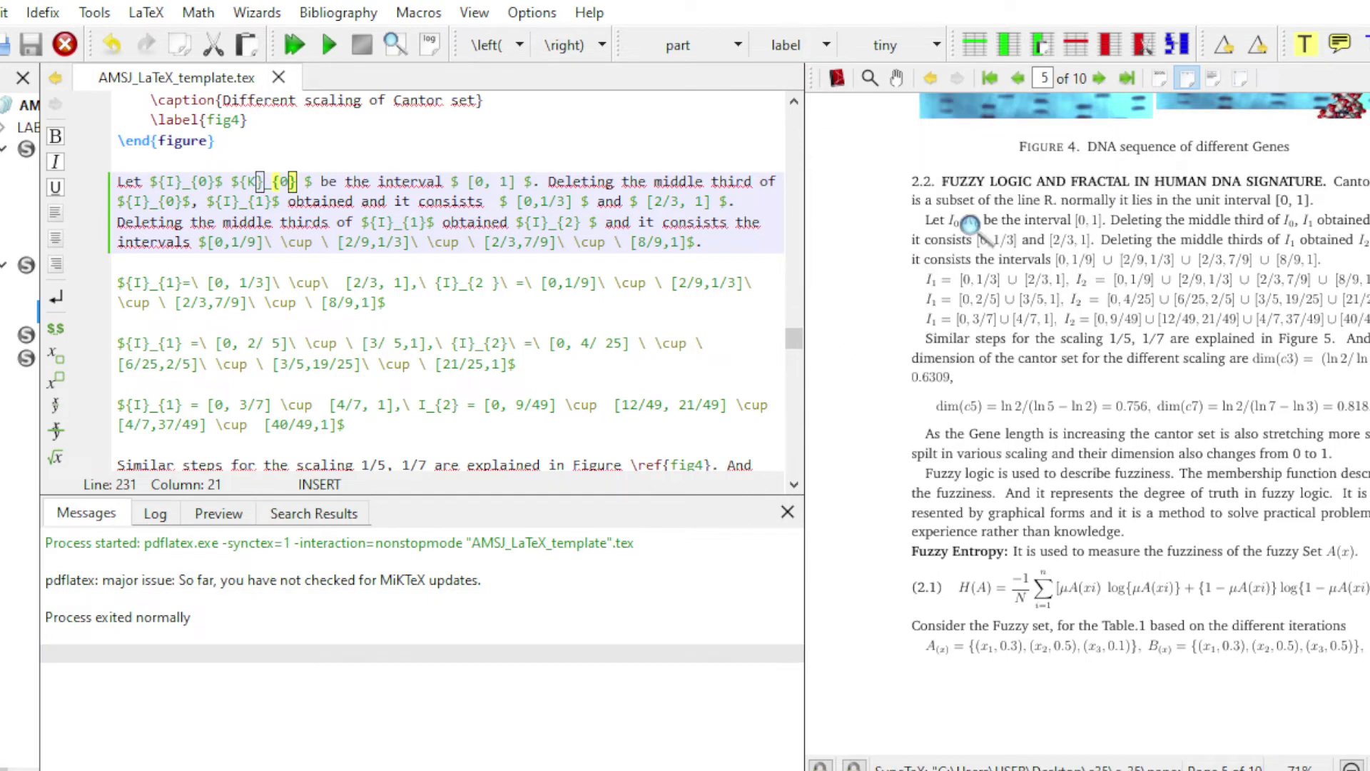
drag(977, 229, 972, 241)
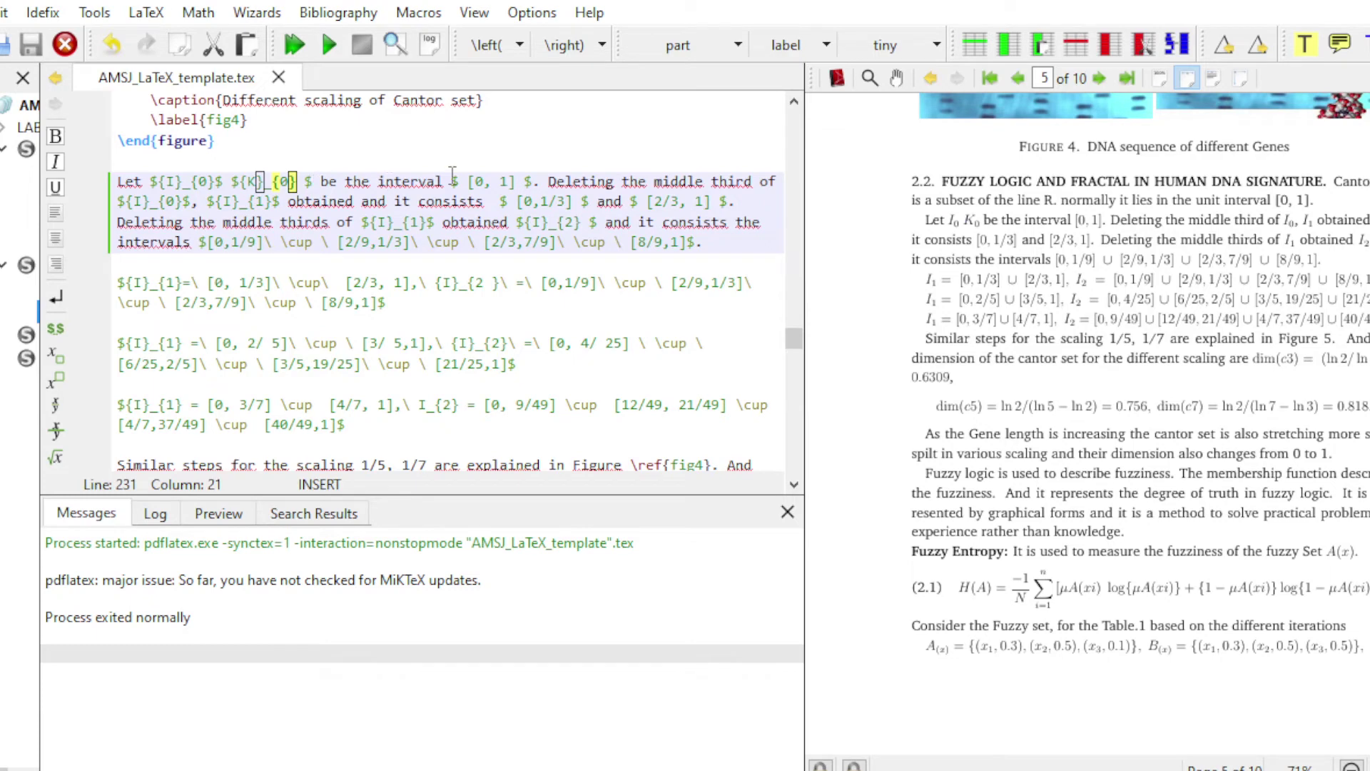
Highlight the inline math $ [0, 1] $, inspect it in the PDF, and highlight the first ${I}_{1} formula line in the source
drag(451, 182, 528, 182)
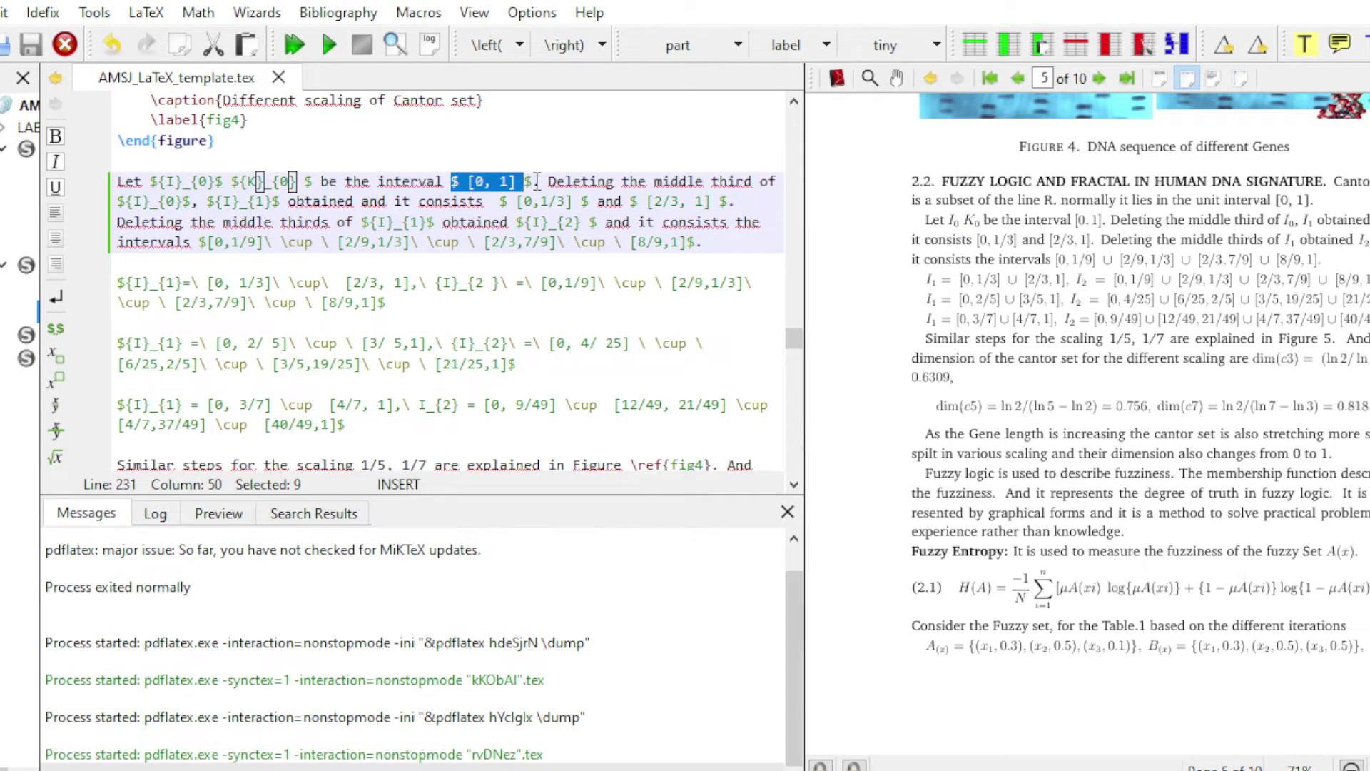
click(536, 183)
drag(1298, 209, 1297, 209)
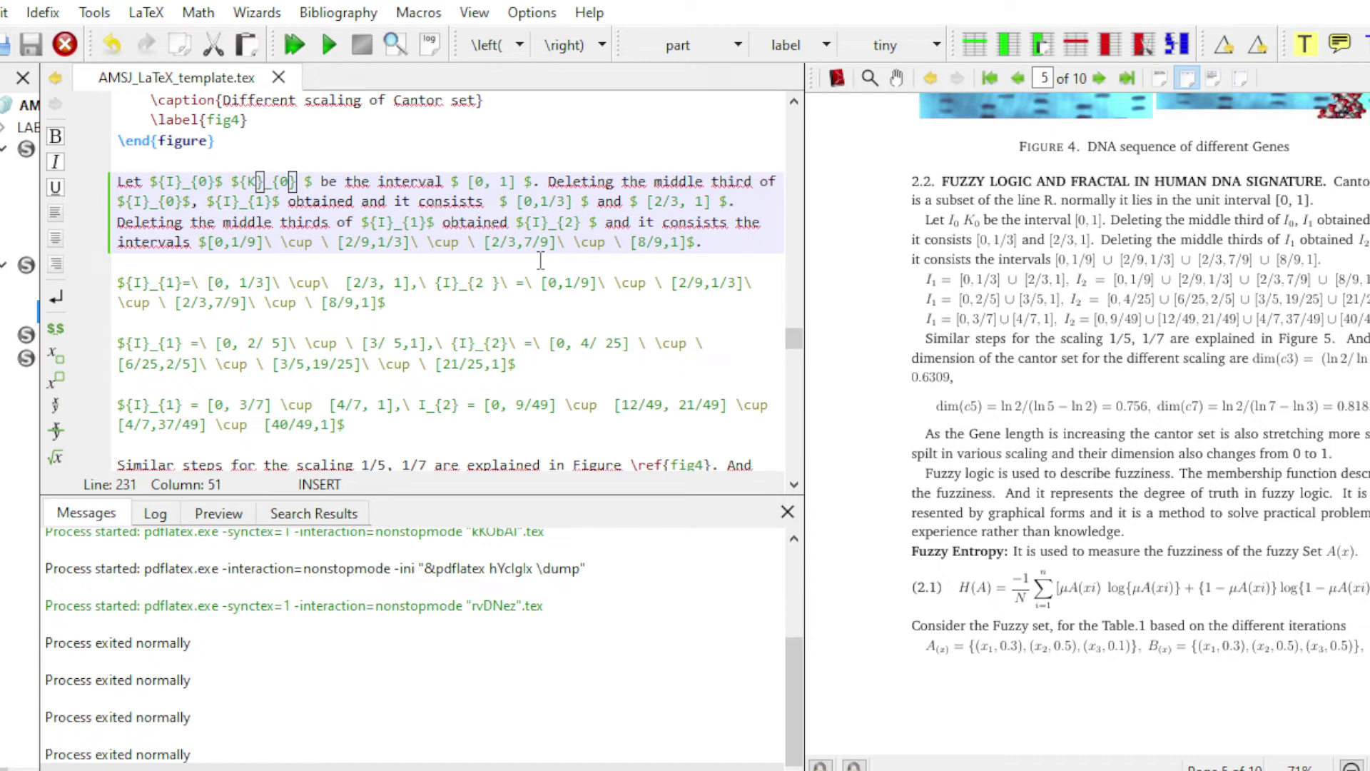
scroll(541, 261, down, 1)
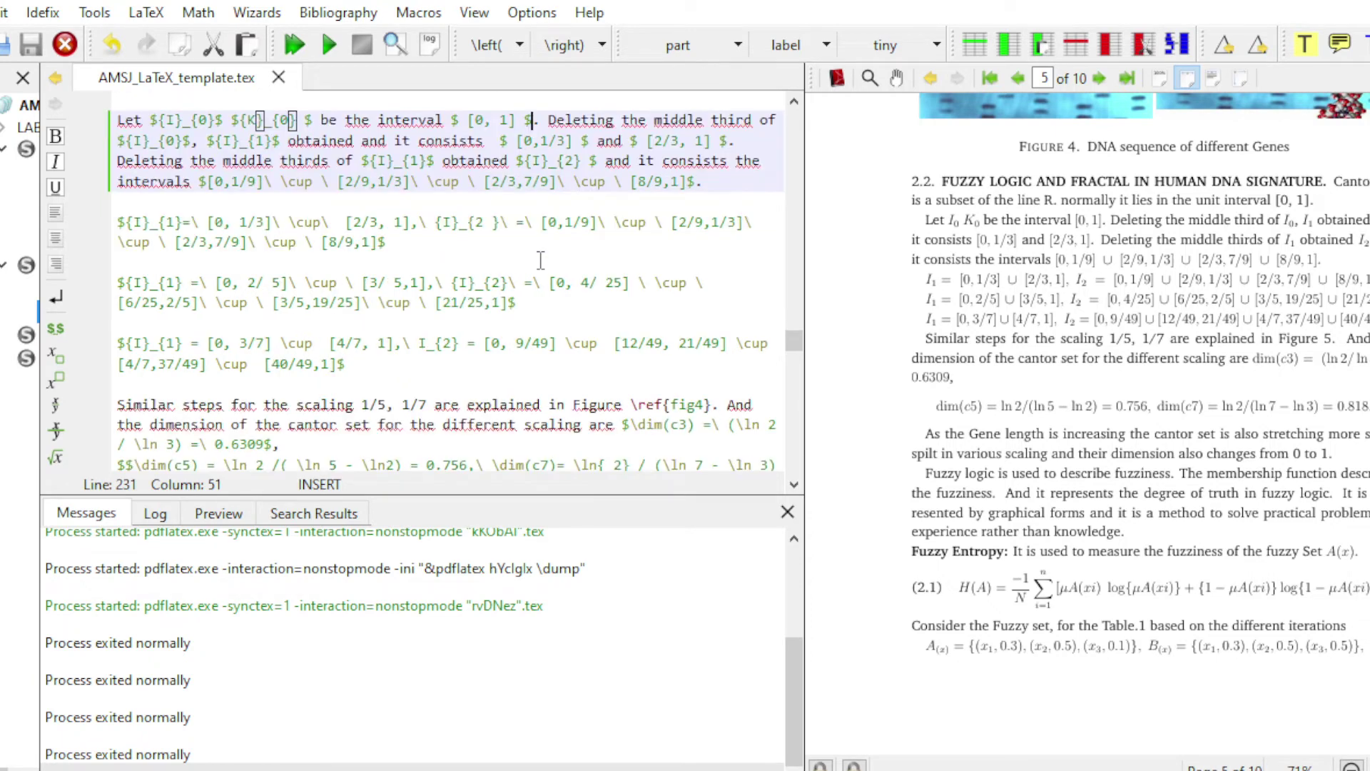
drag(118, 222, 386, 243)
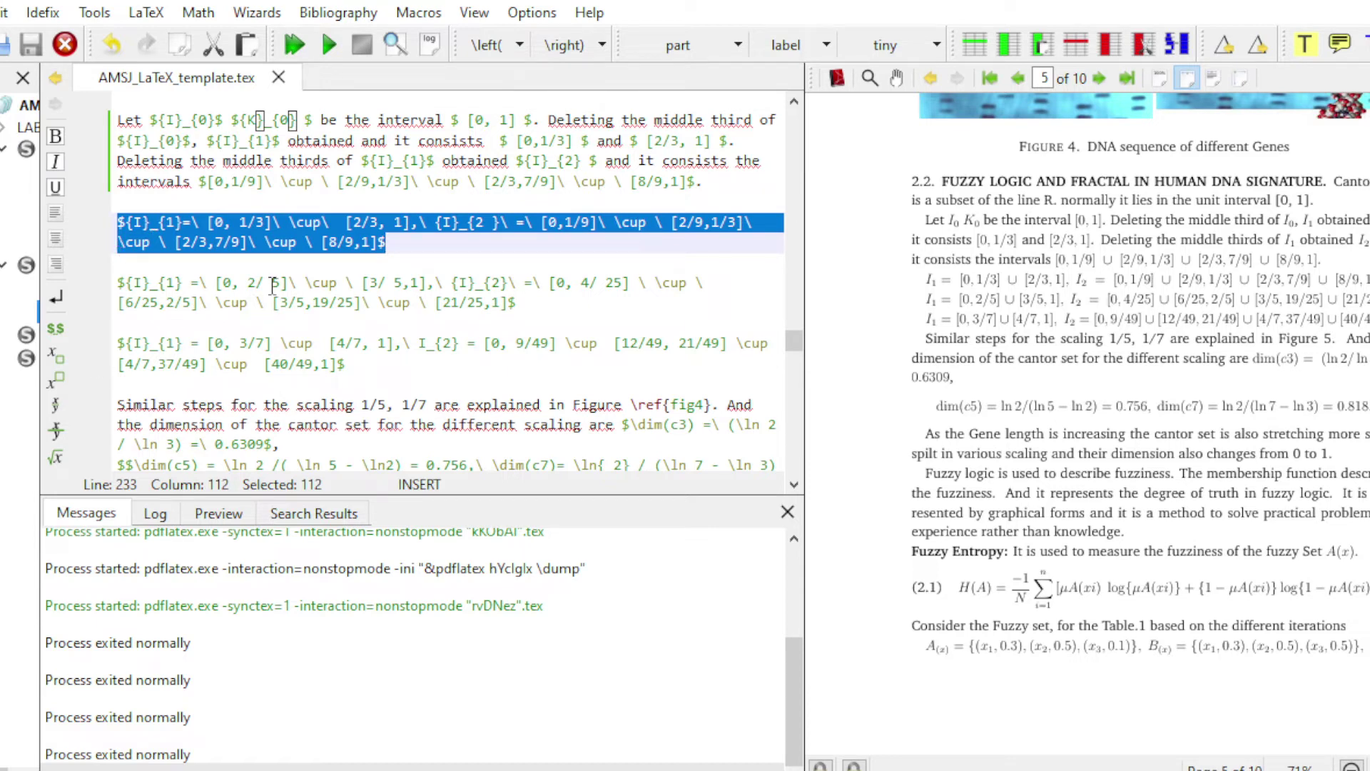
Examine the source from the Cantor set formulas through the table to the Fuzzy Entropy equation, alongside PDF pages 5 and 6
scroll(283, 284, down, 2)
scroll(284, 284, down, 2)
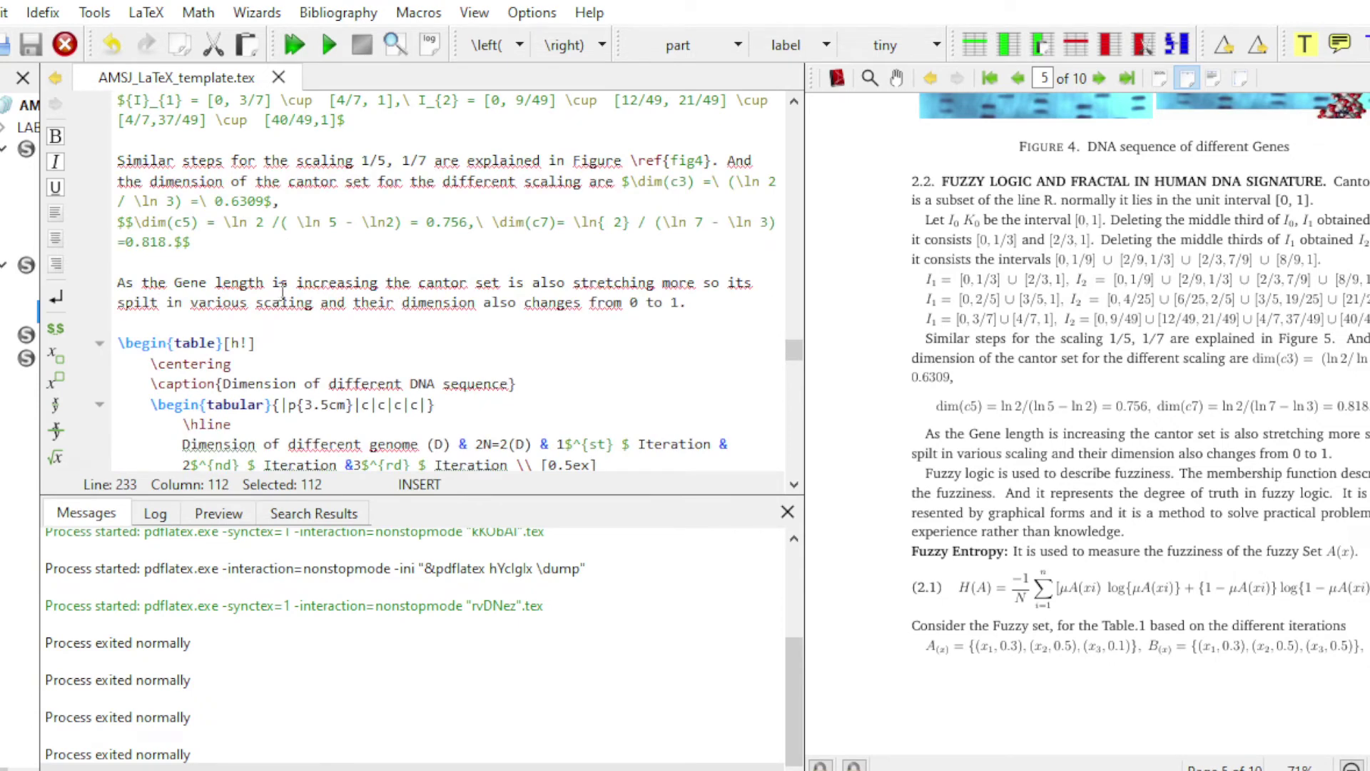
scroll(283, 289, down, 2)
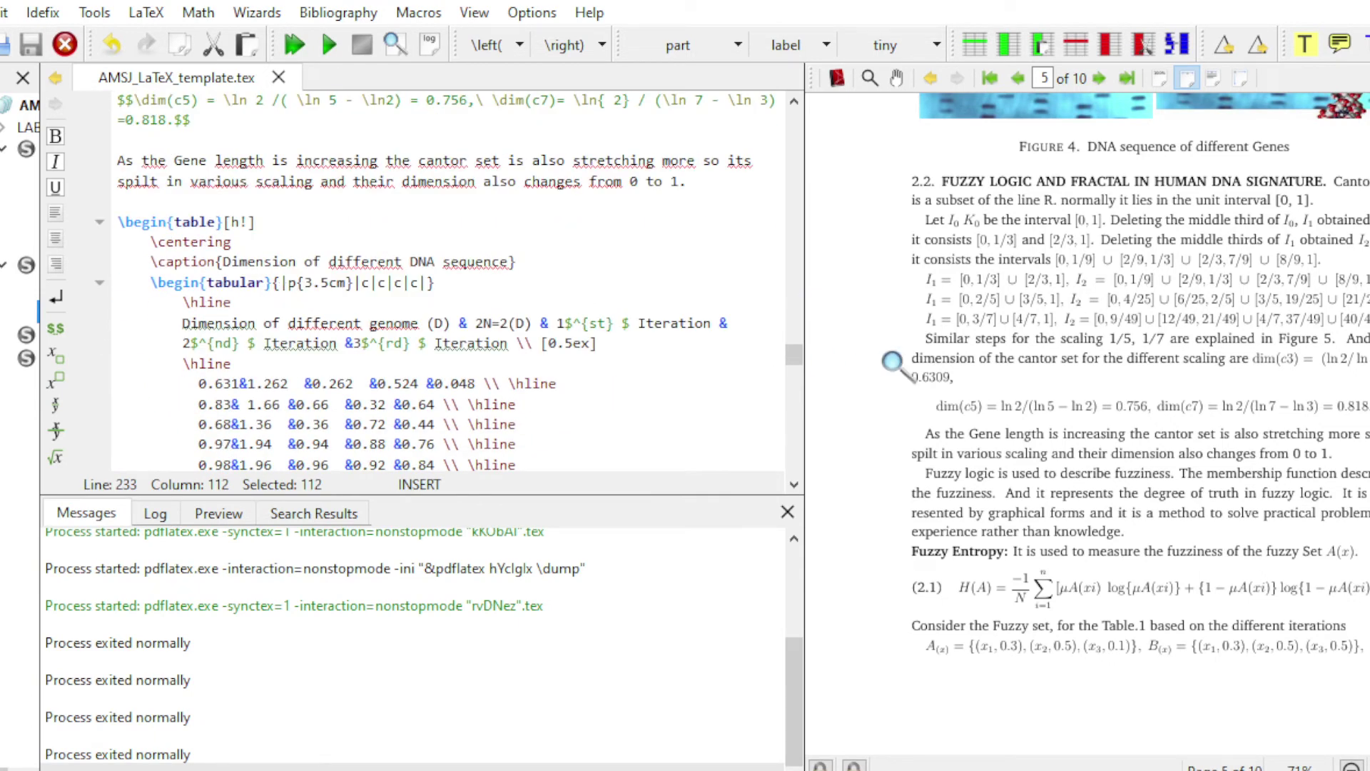
scroll(913, 360, down, 5)
scroll(951, 348, down, 2)
scroll(952, 348, up, 3)
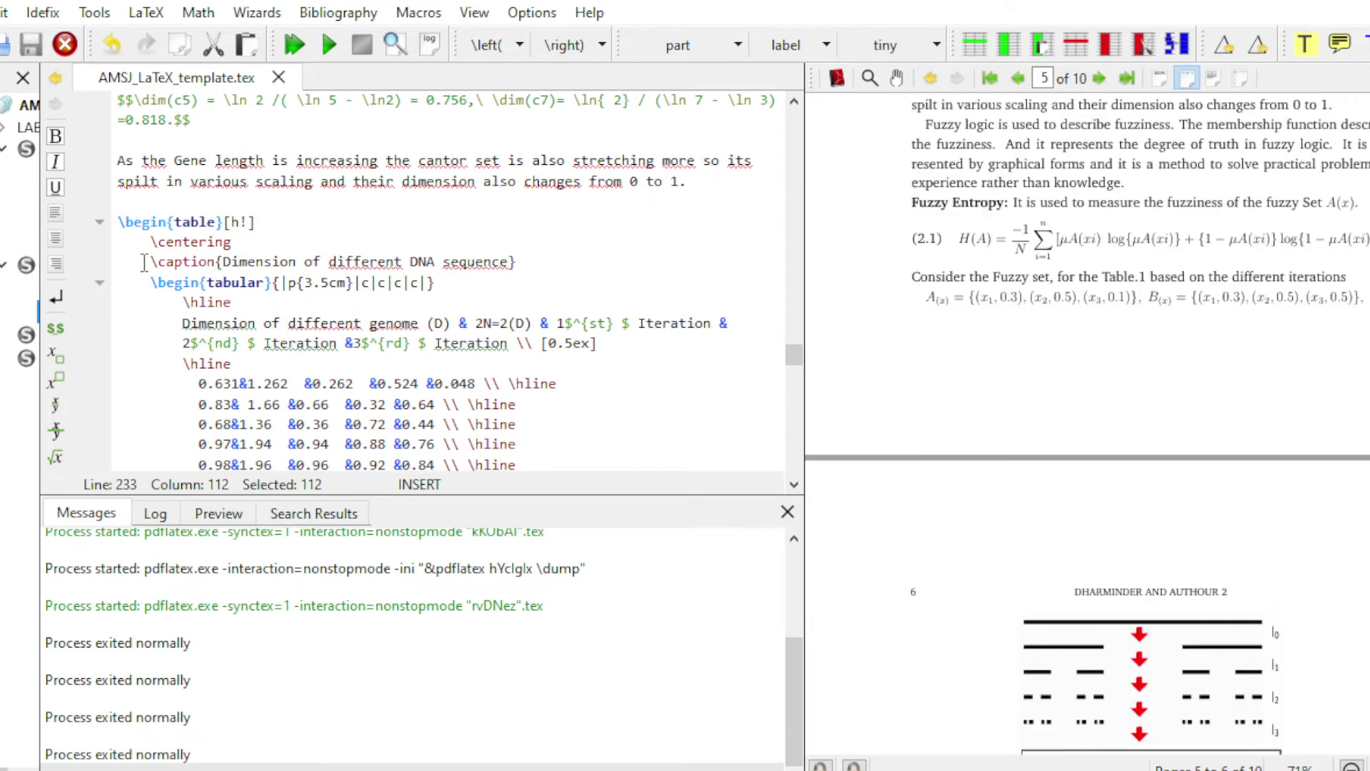
scroll(350, 307, up, 5)
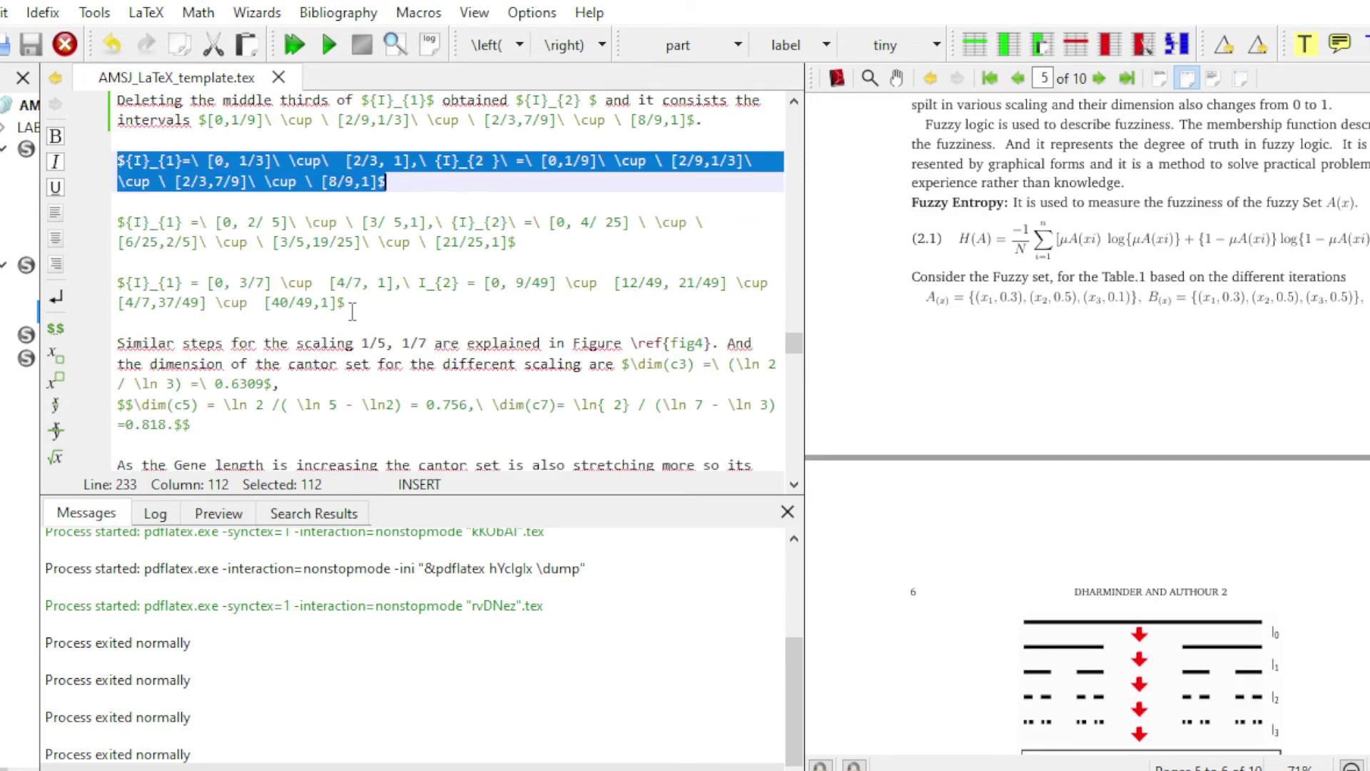
scroll(352, 313, up, 3)
scroll(352, 313, down, 2)
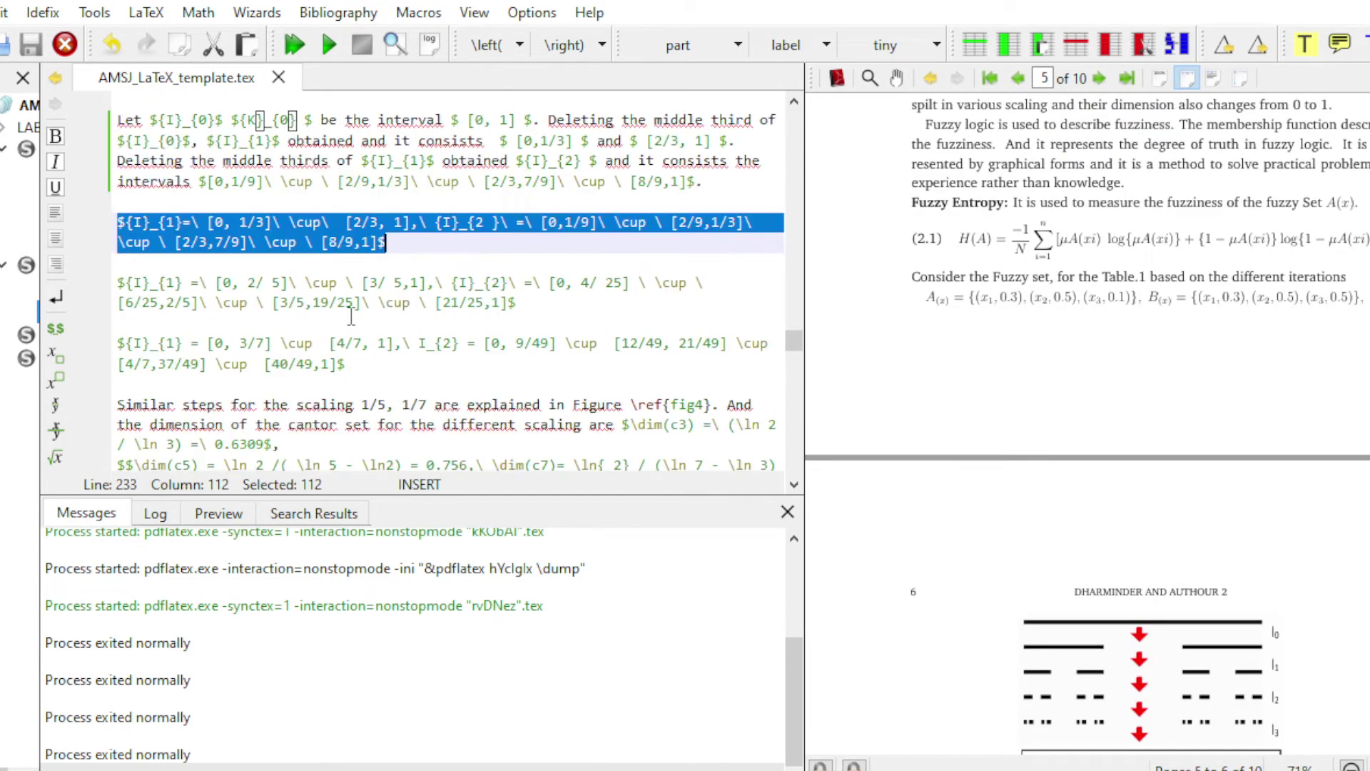
scroll(350, 313, down, 1)
scroll(347, 314, down, 3)
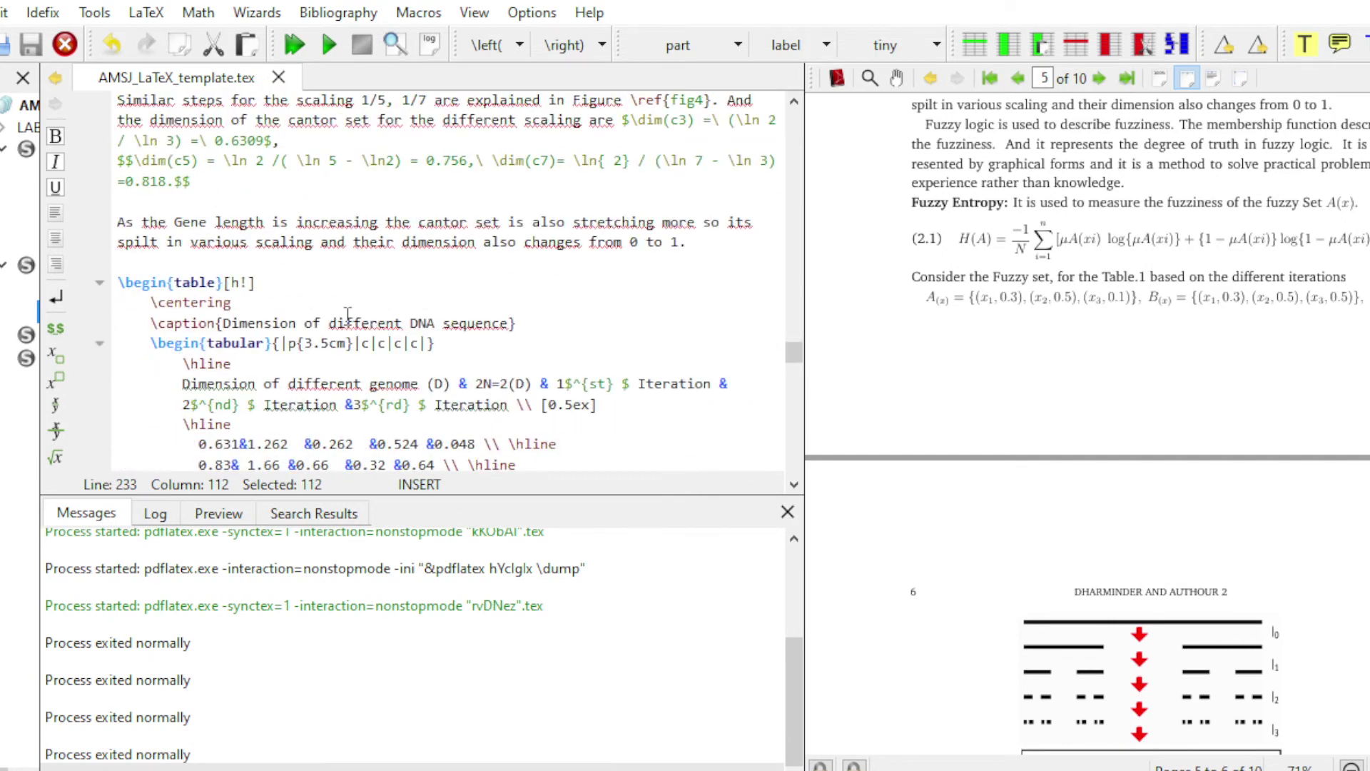
scroll(348, 315, down, 6)
scroll(348, 317, down, 5)
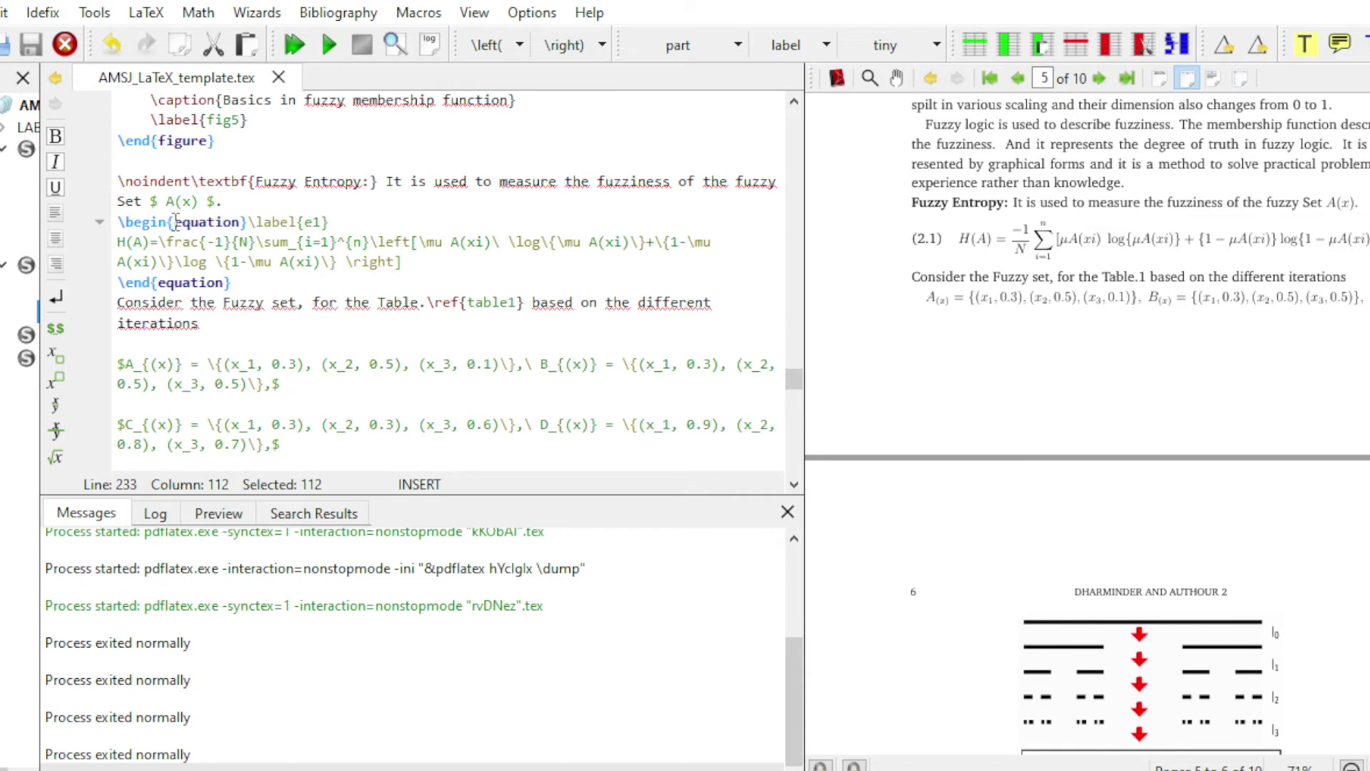
Highlight the Fuzzy Entropy equation environment from \begin{equation} to \end{equation} and inspect equation (2.1) in the PDF
drag(132, 222, 119, 222)
drag(204, 235, 257, 280)
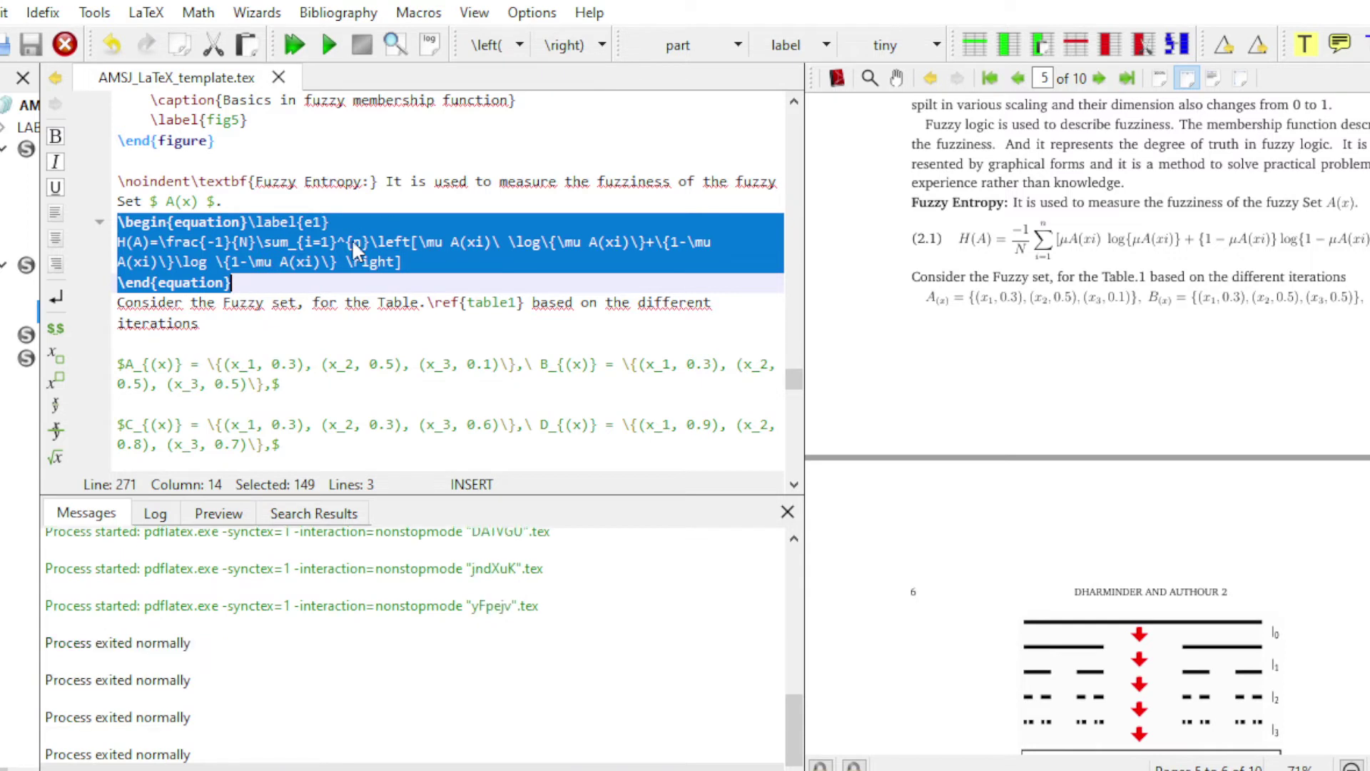
click(353, 243)
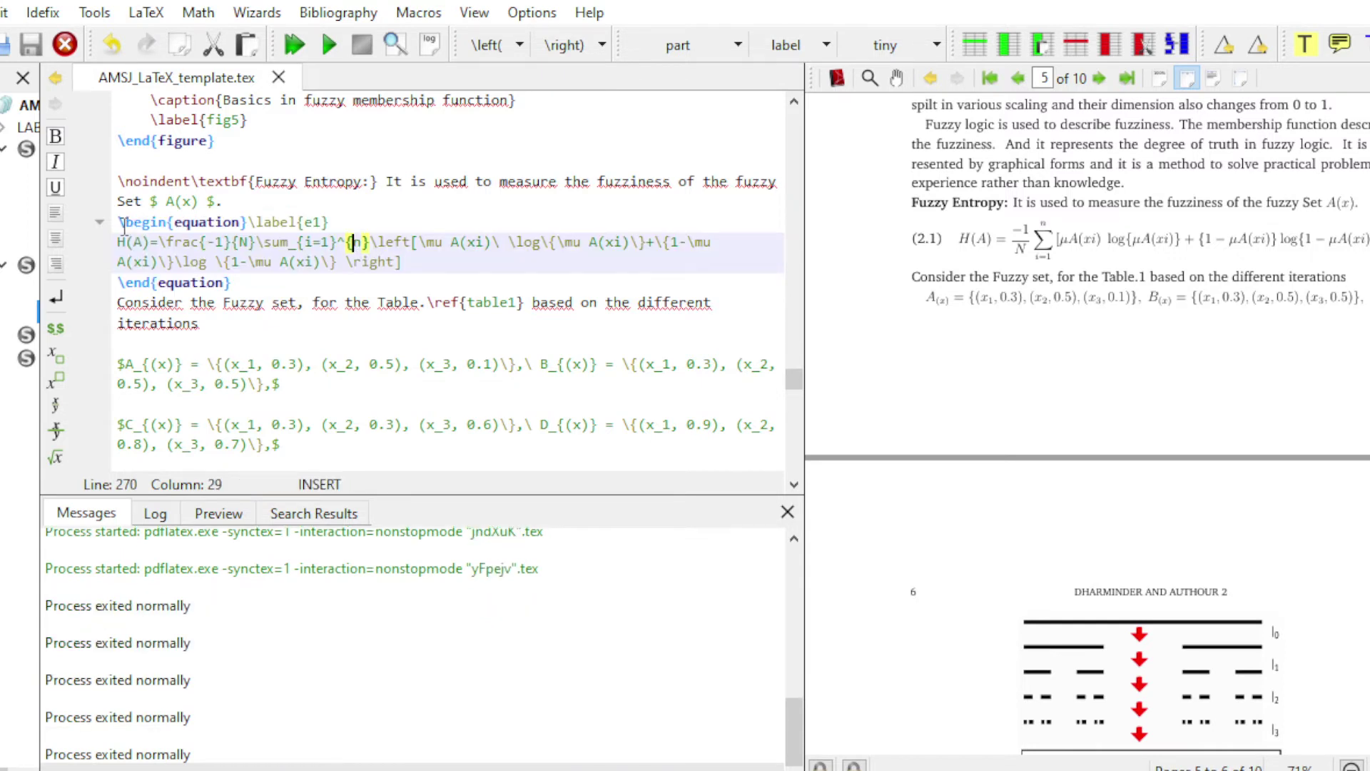
drag(123, 225, 257, 282)
click(258, 261)
click(273, 243)
drag(1042, 239, 1288, 250)
click(953, 241)
Locate the table environment's source and Table 1 on the PDF's seventh page, and highlight the table's header row code
scroll(413, 317, up, 7)
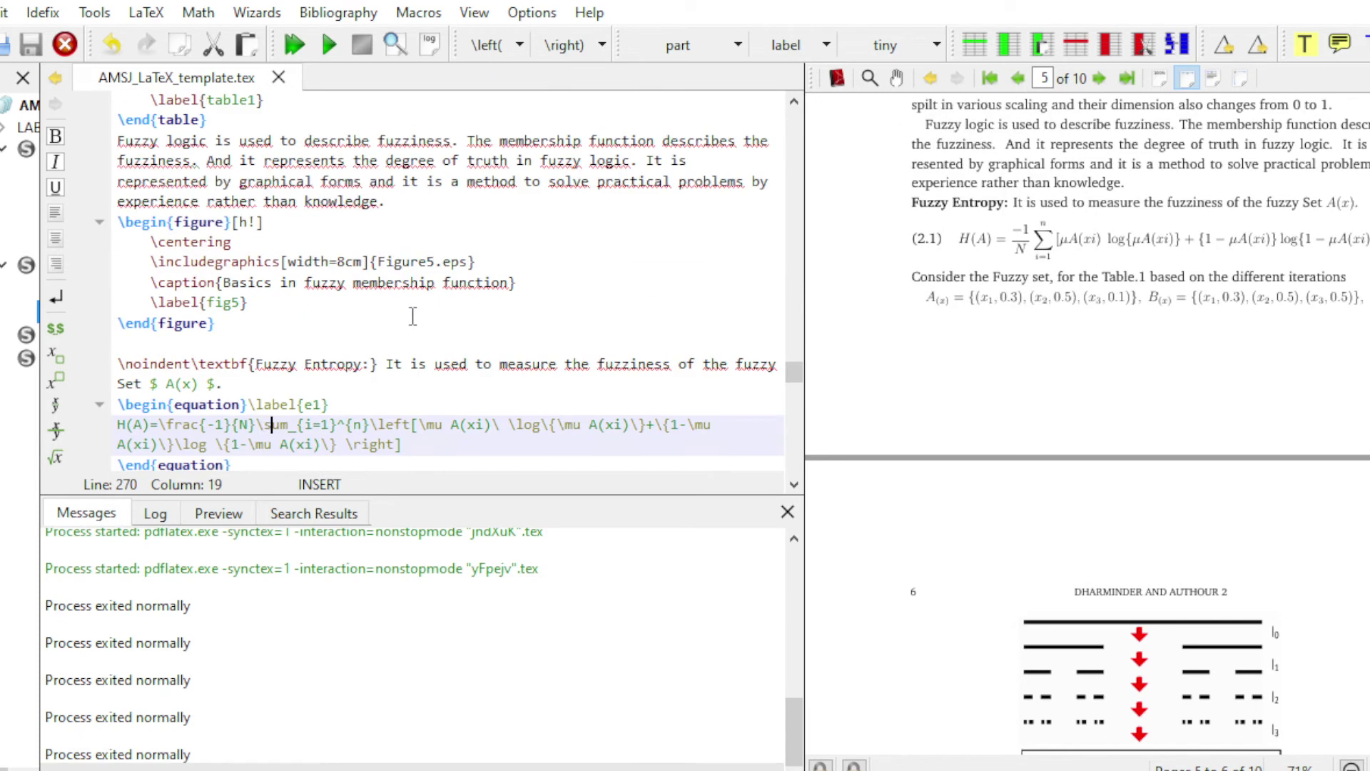
scroll(490, 282, up, 1)
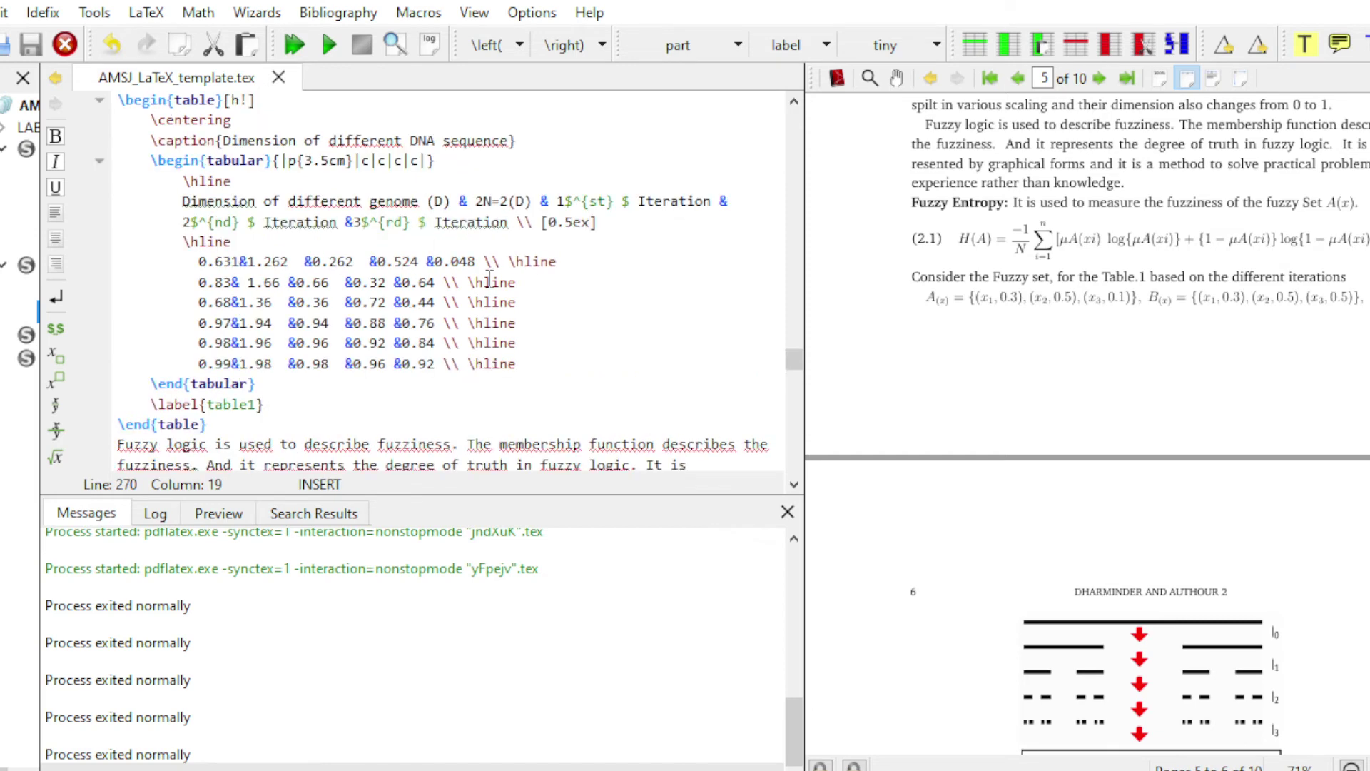
scroll(490, 278, up, 1)
scroll(1362, 550, down, 10)
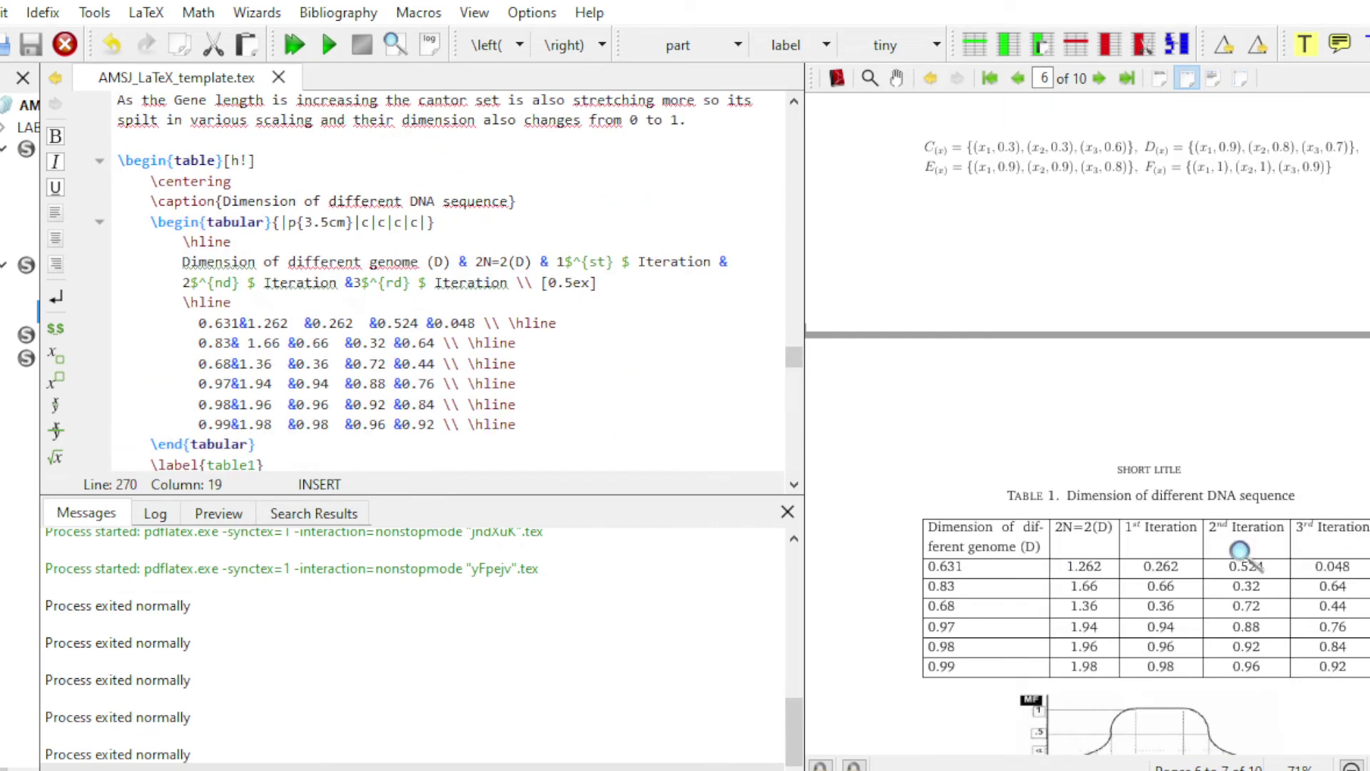
scroll(1258, 539, up, 3)
scroll(1223, 514, down, 6)
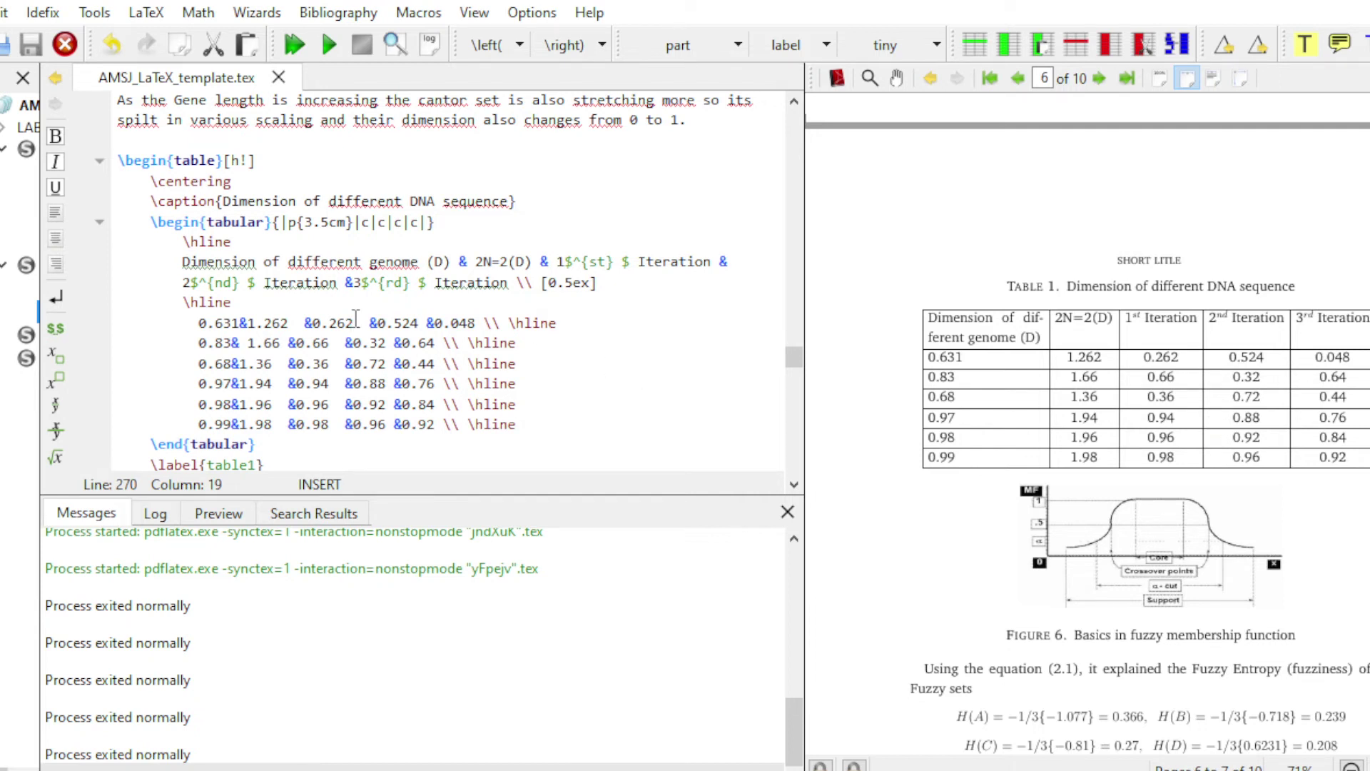
drag(179, 268, 673, 270)
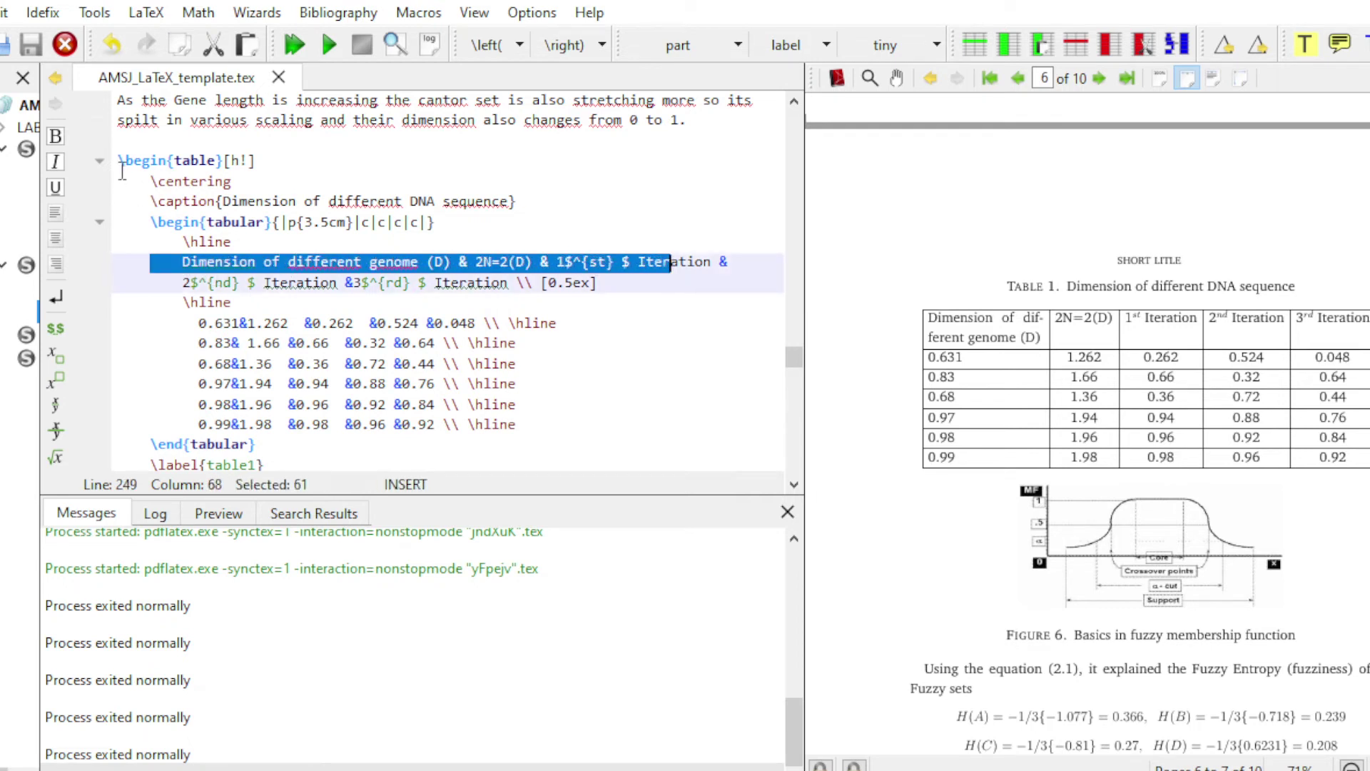
Highlight \begin{table}[h!] and the \caption command, and inspect the Table 1 caption in the PDF
drag(118, 163, 295, 163)
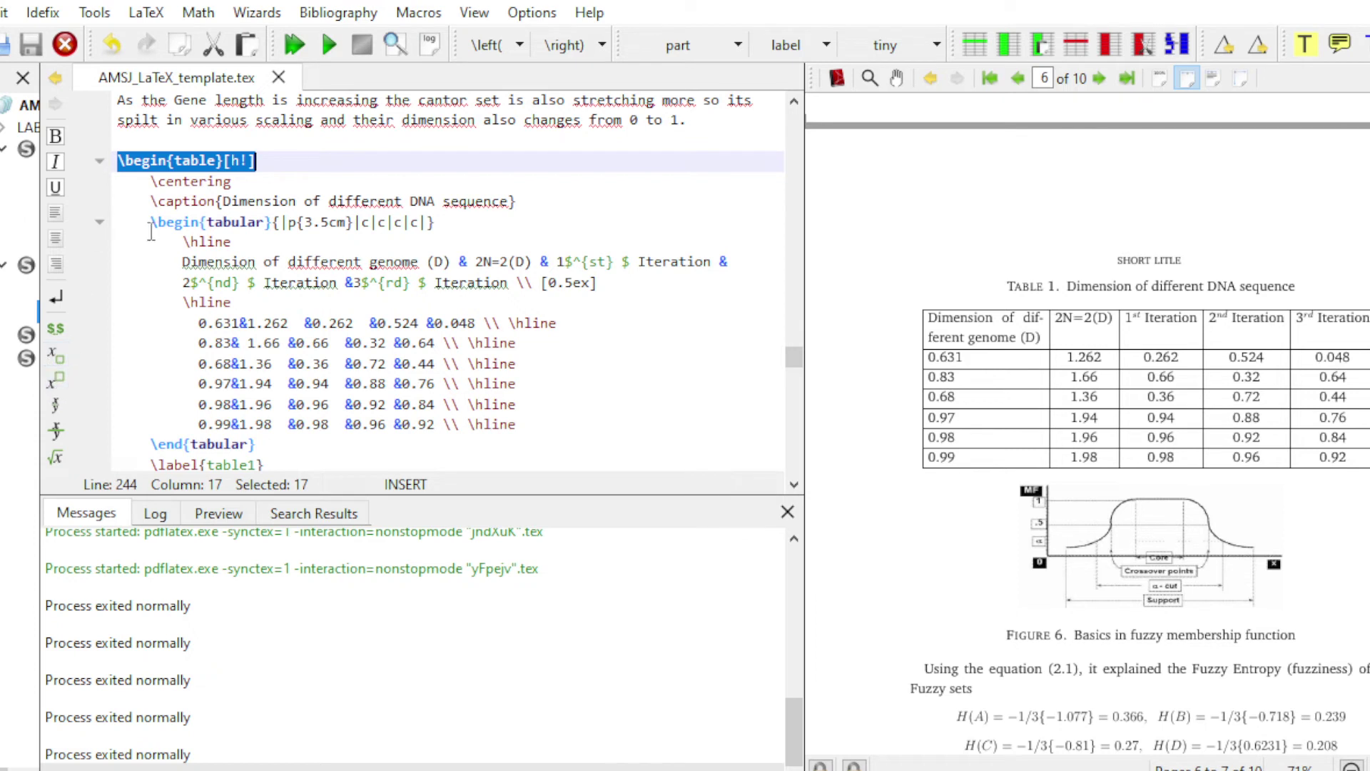
drag(145, 206, 532, 200)
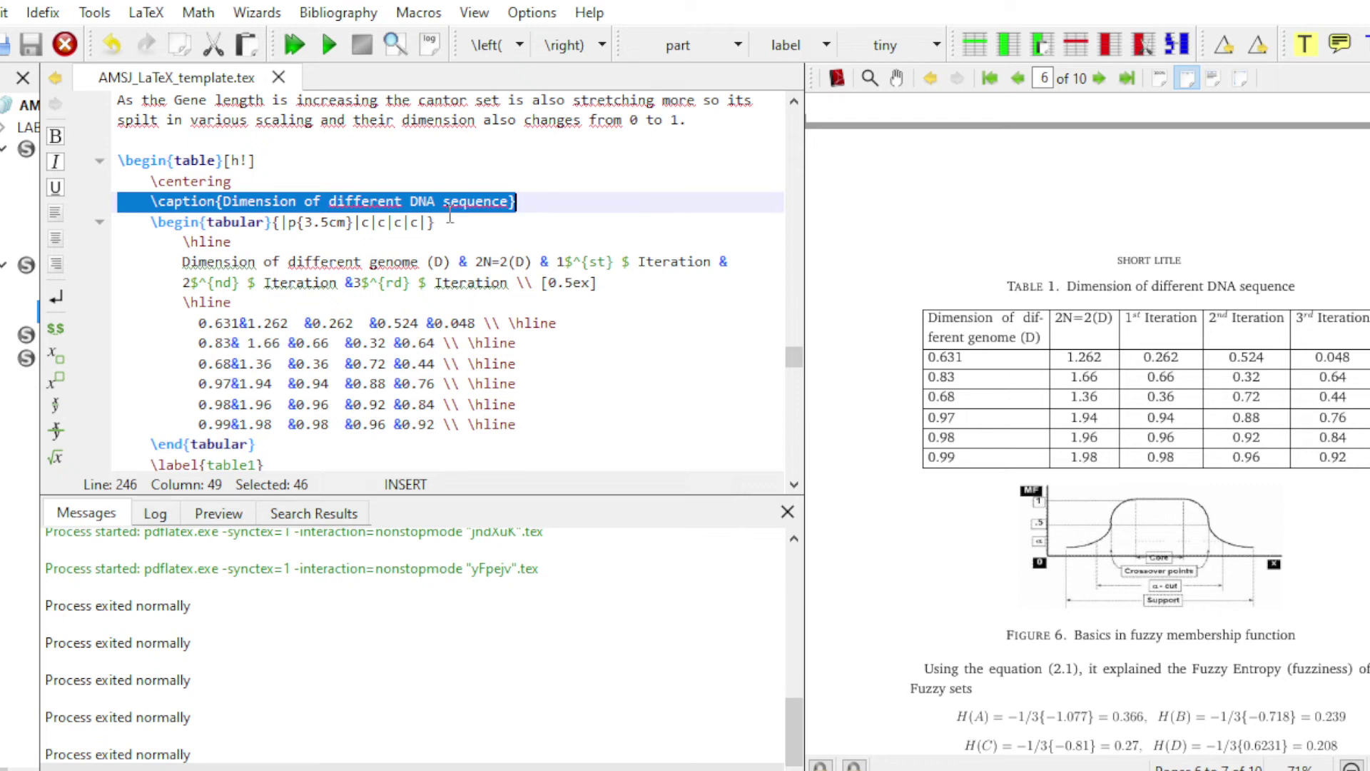
click(1136, 287)
drag(1136, 287, 1206, 200)
Highlight \begin{tabular} and go through its column specification {|p{3.5cm}|c|c|c|c|}
drag(143, 223, 278, 234)
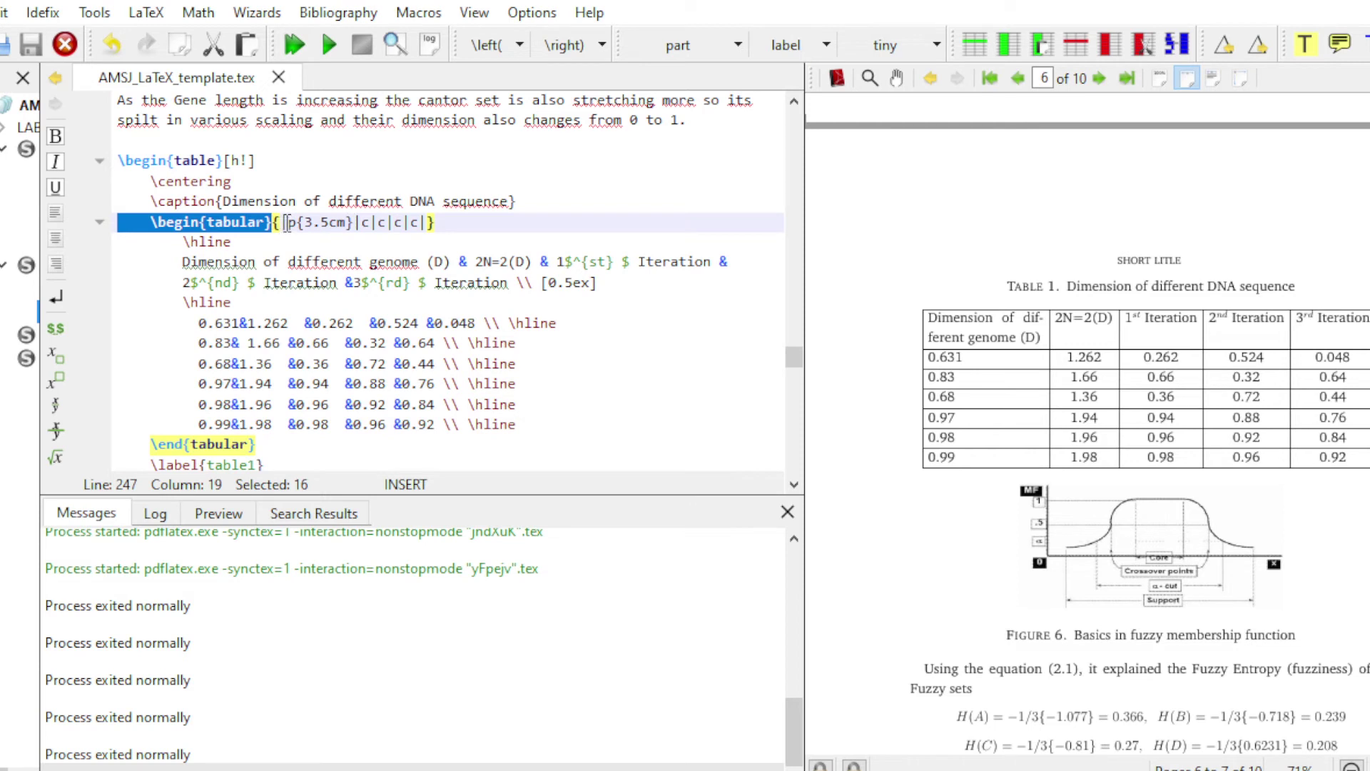
drag(284, 222, 394, 226)
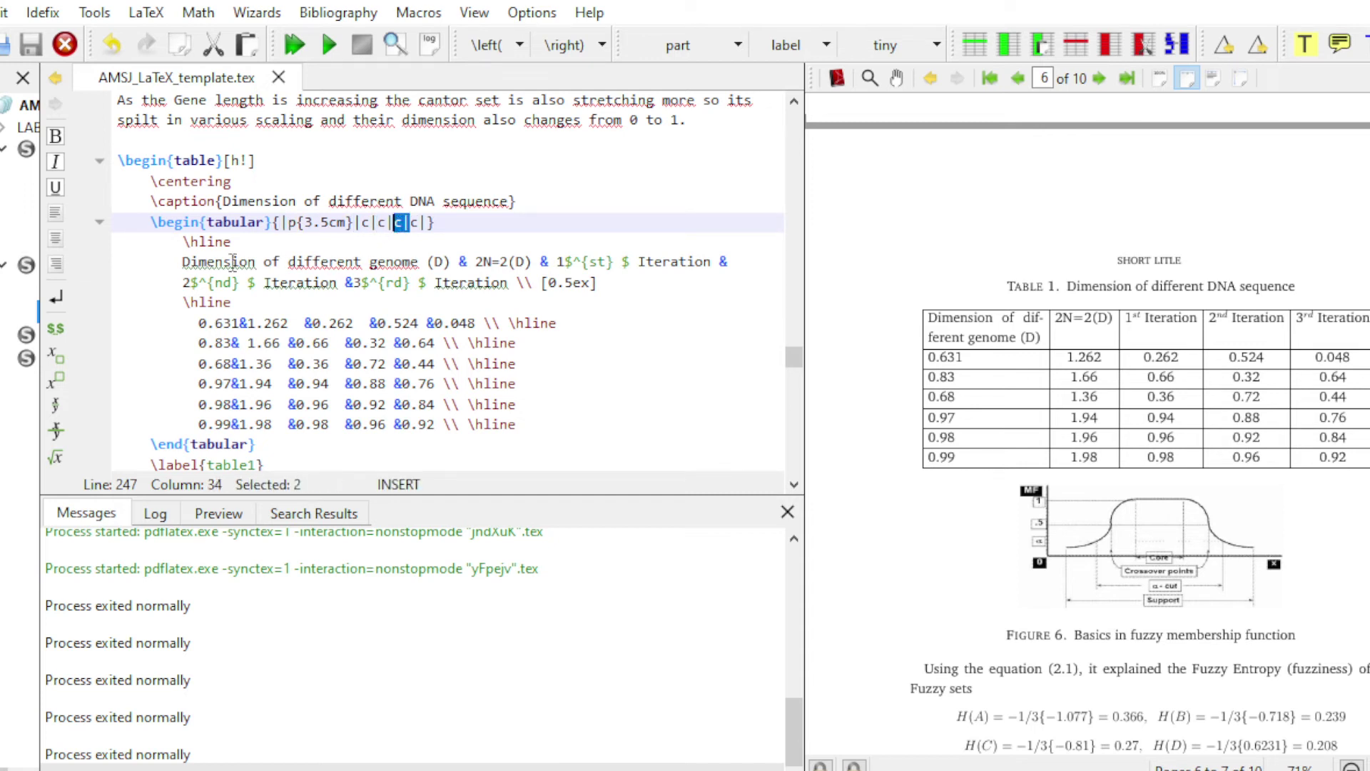
Highlight the first \hline and the header row text with its & column separators, and compare them with Table 1 in the PDF
drag(183, 243, 234, 243)
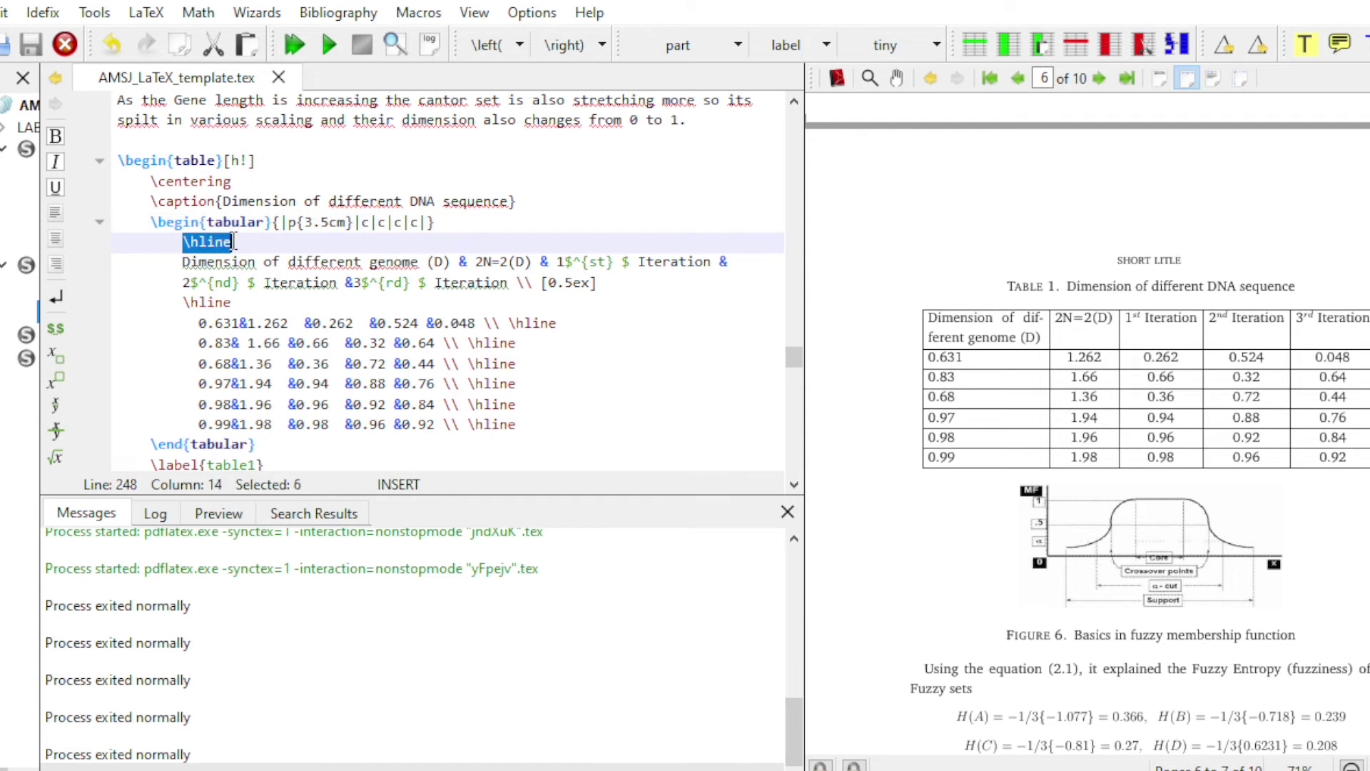
drag(928, 315, 1118, 321)
drag(180, 263, 547, 264)
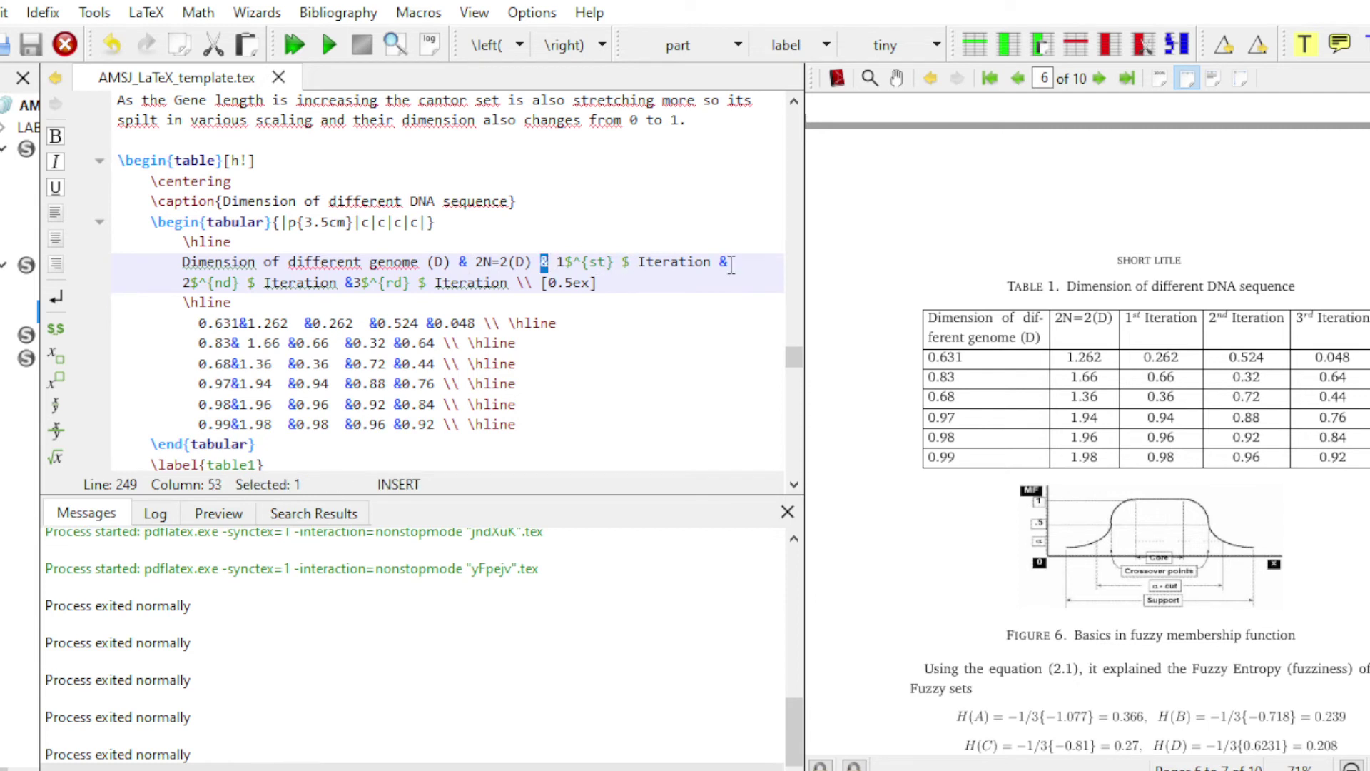
drag(715, 262, 725, 262)
Highlight the first data row's values, 0.631 through 0.048, and the row-ending \\ and \hline commands
scroll(461, 255, down, 1)
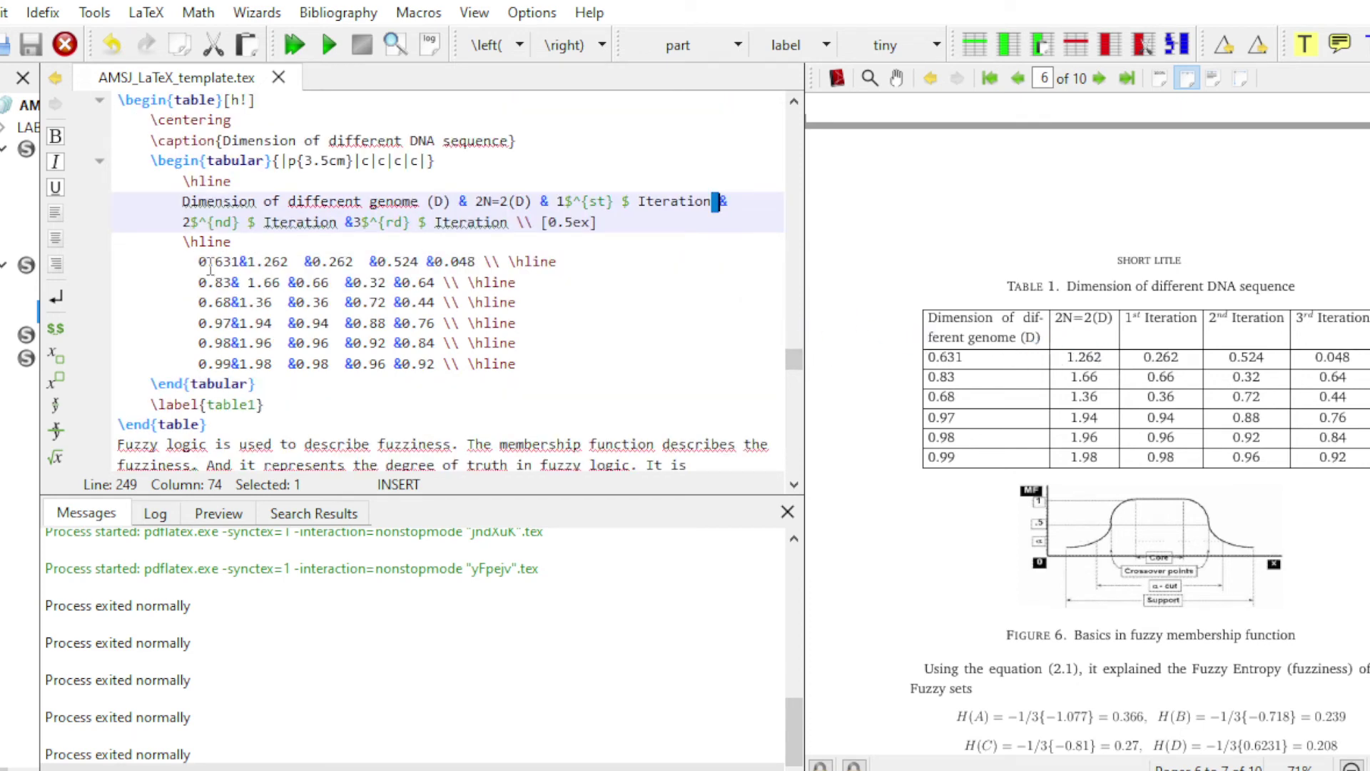
drag(199, 261, 477, 261)
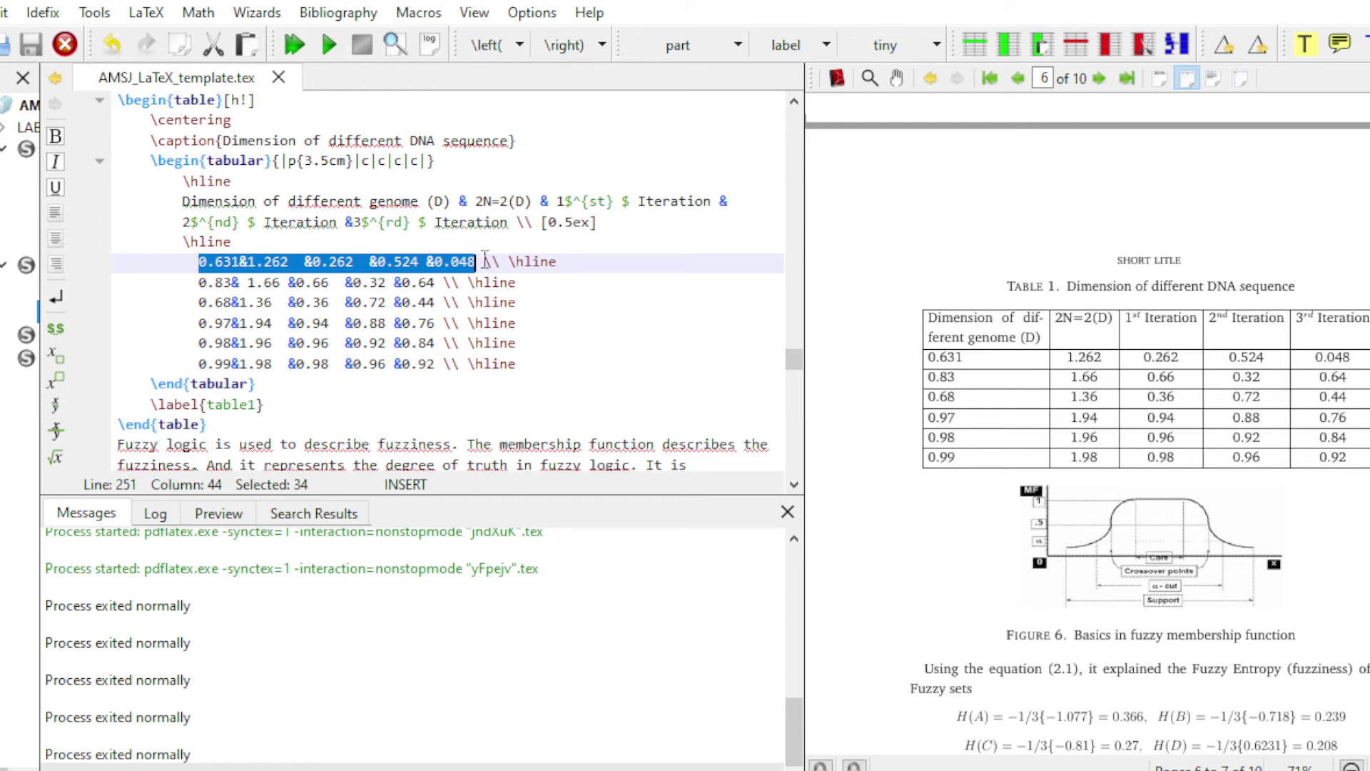
drag(486, 261, 561, 263)
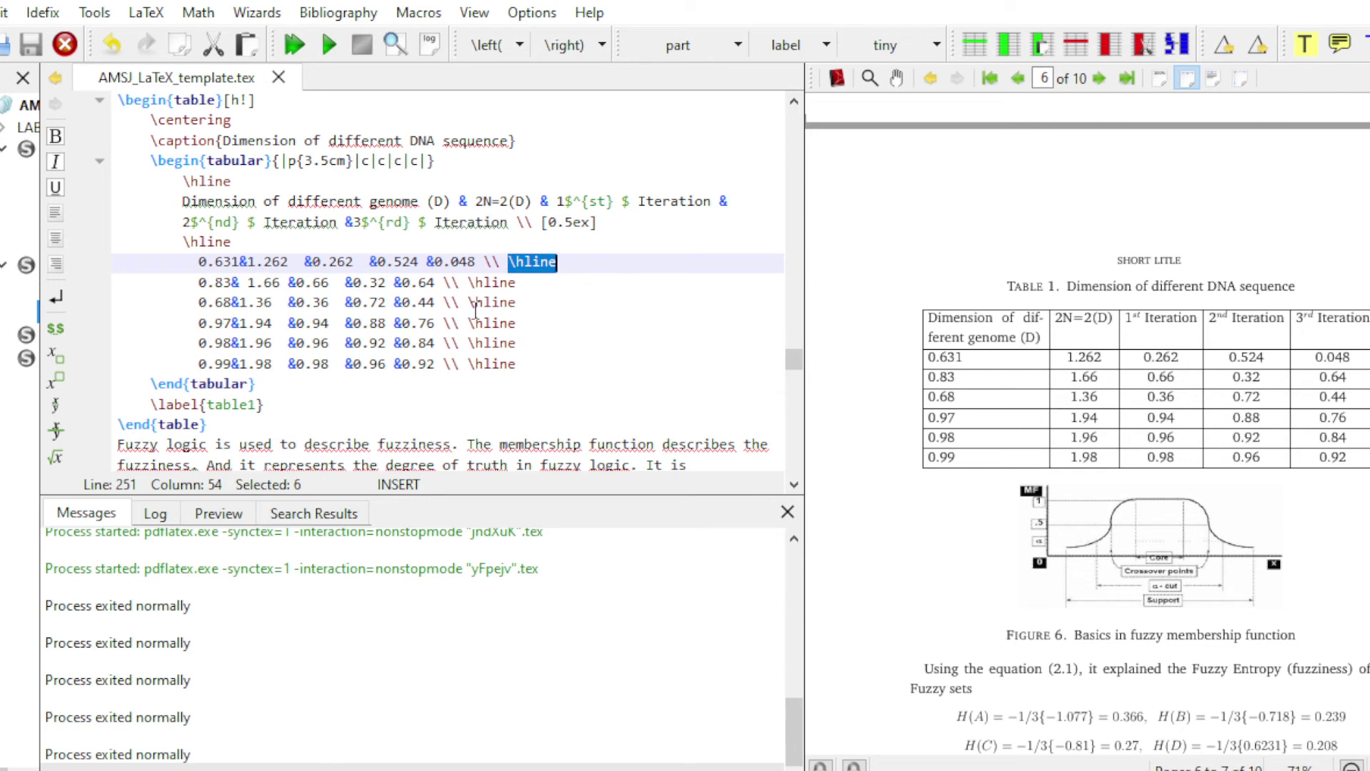
Highlight \begin{tabular}, \label{table1} and \end{table}, and review how the table environment opens and closes
scroll(532, 316, down, 1)
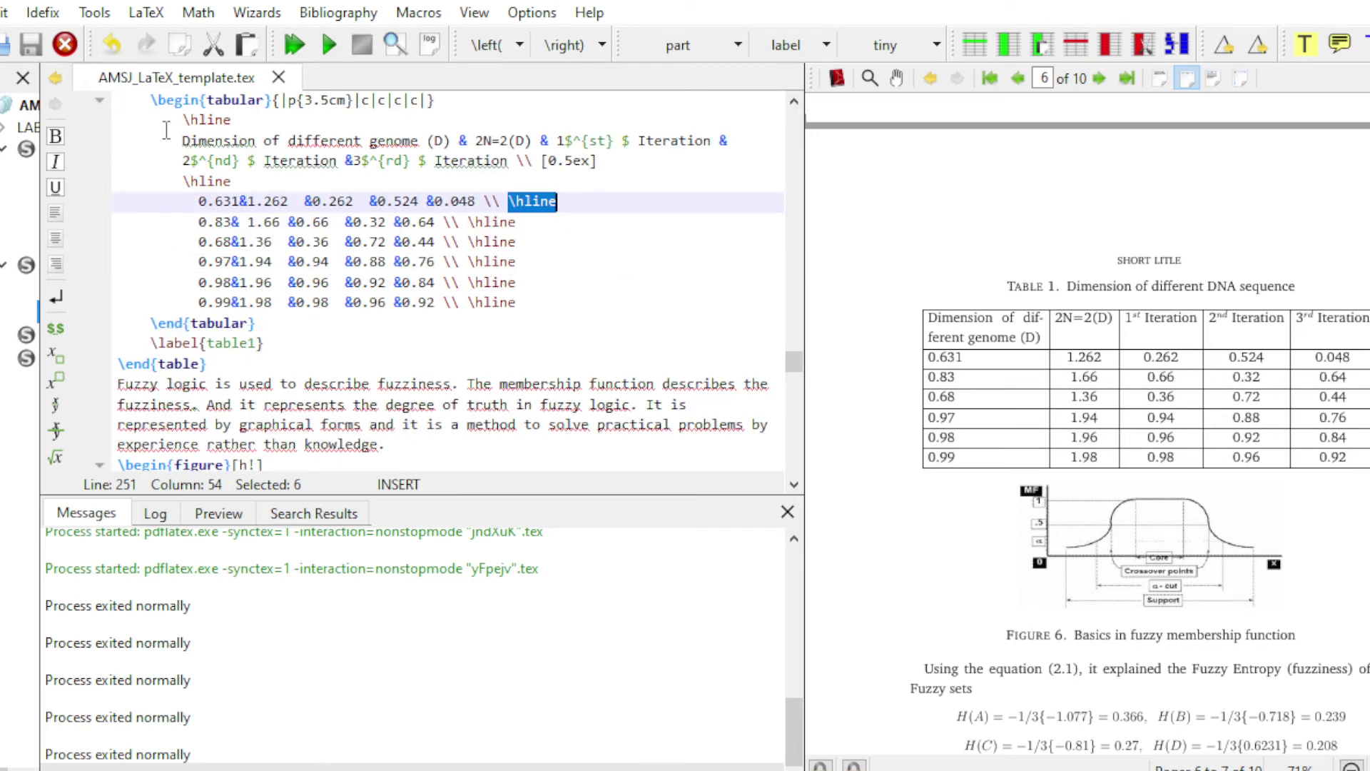
drag(150, 105, 185, 109)
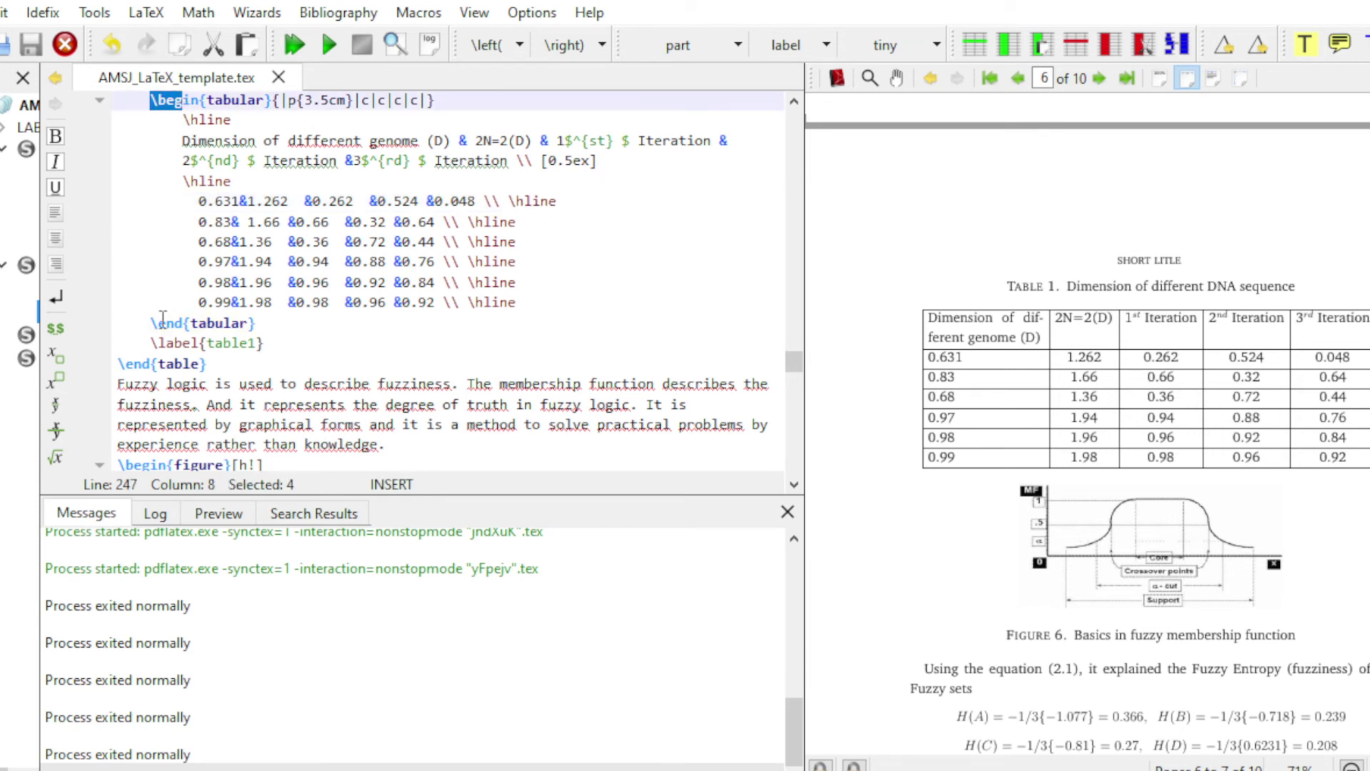
drag(150, 344, 269, 345)
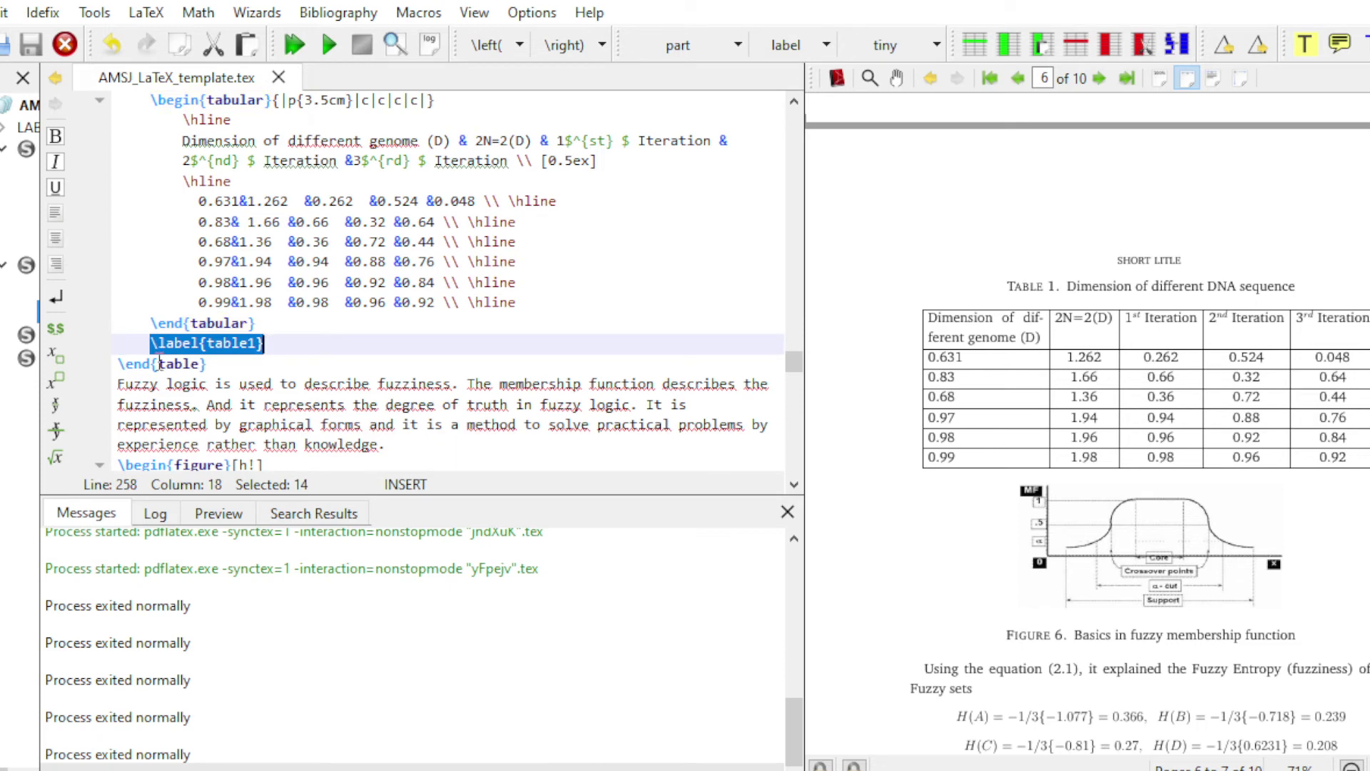
drag(118, 364, 152, 364)
click(182, 365)
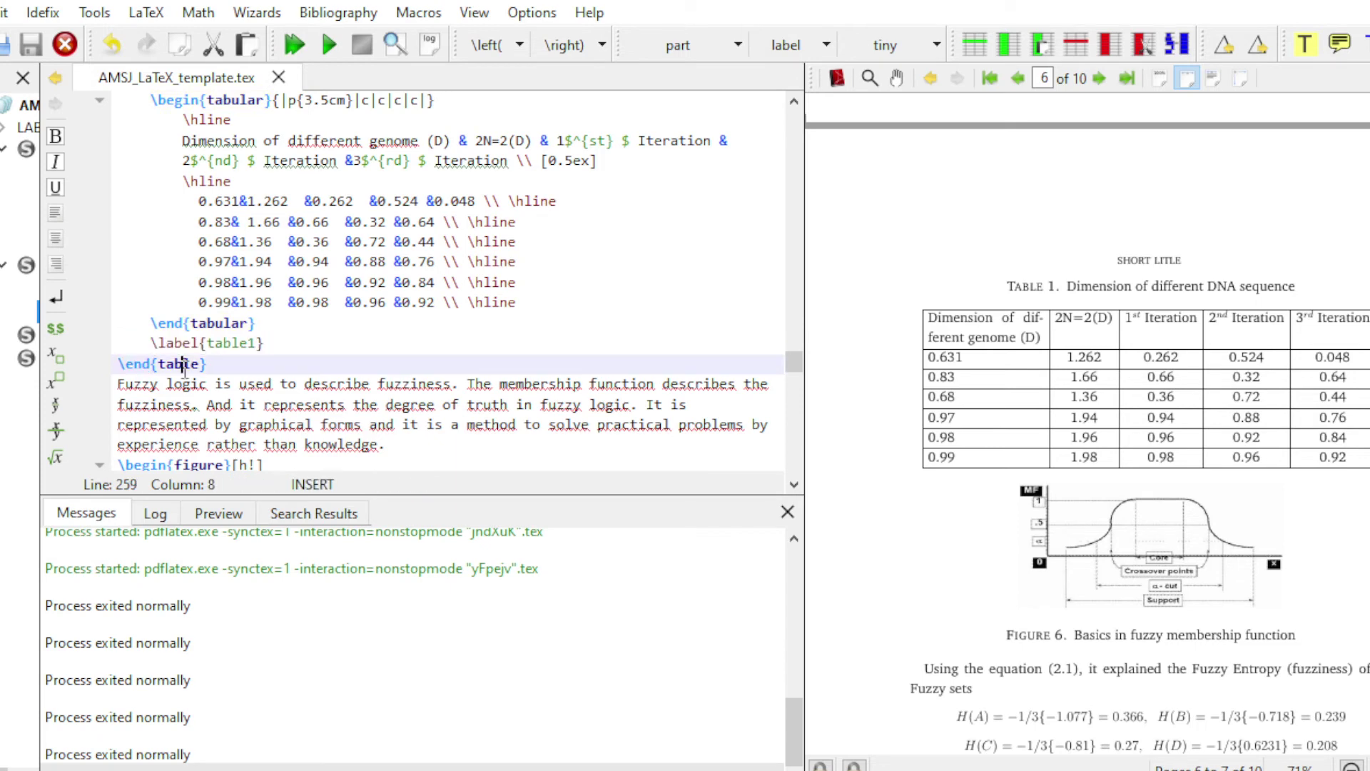
scroll(105, 292, up, 3)
scroll(211, 232, down, 2)
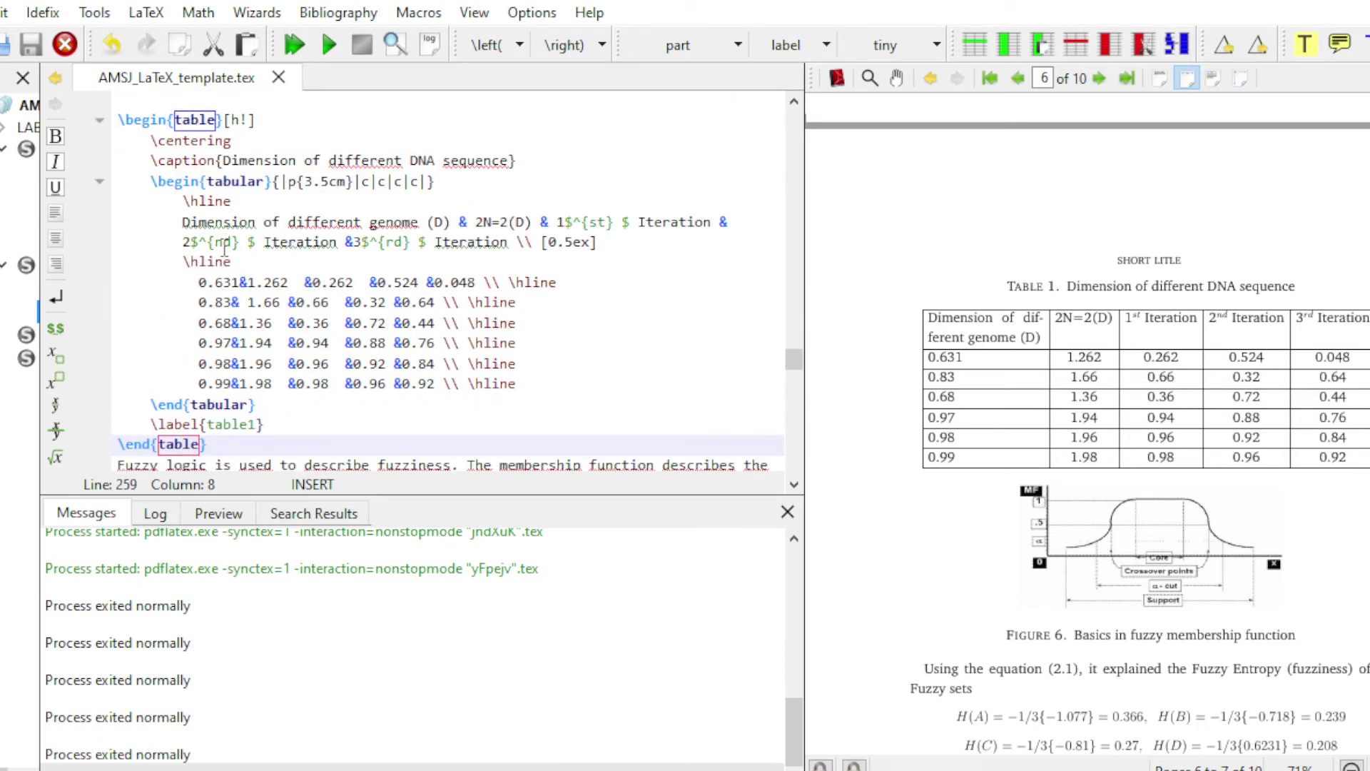
Locate the RESULTS section in the source after the Figure6.eps figure and highlight \section{RESULTS}
scroll(224, 246, down, 5)
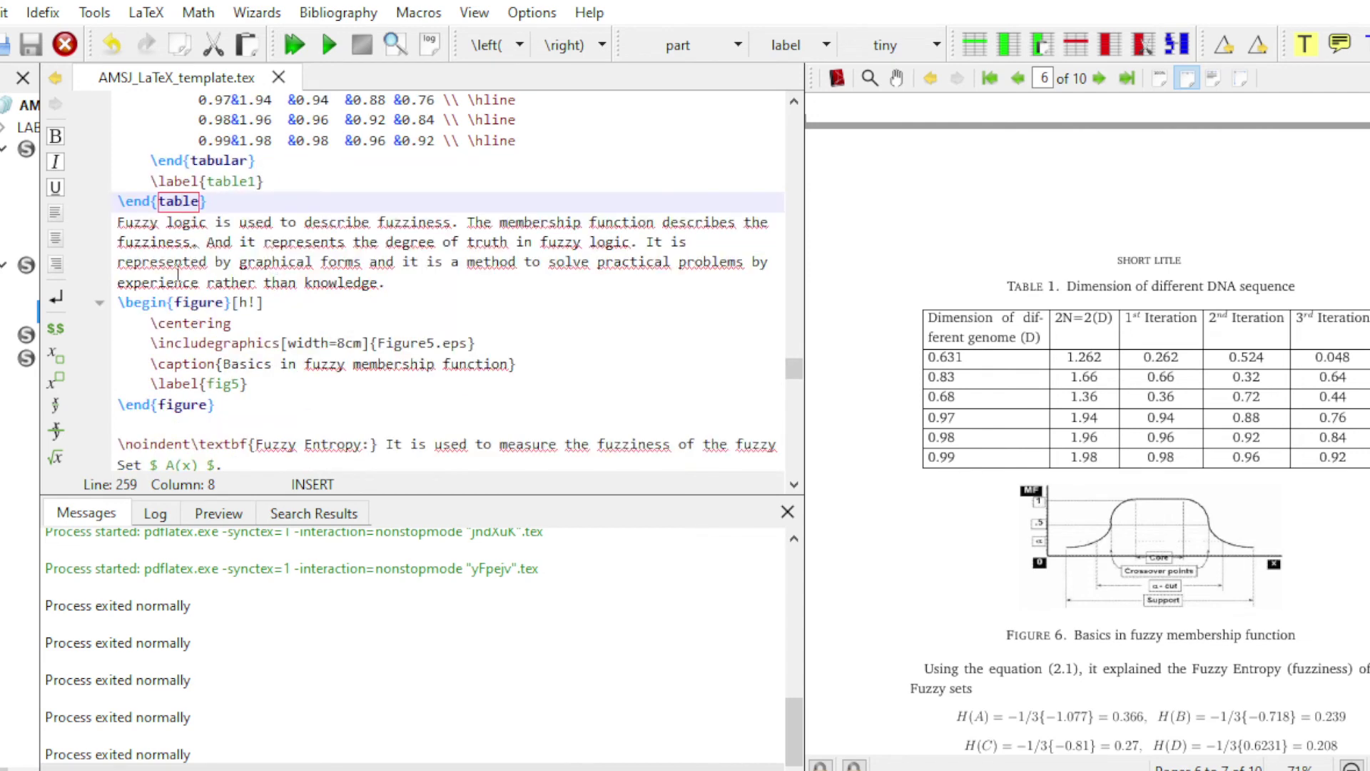
scroll(228, 283, down, 3)
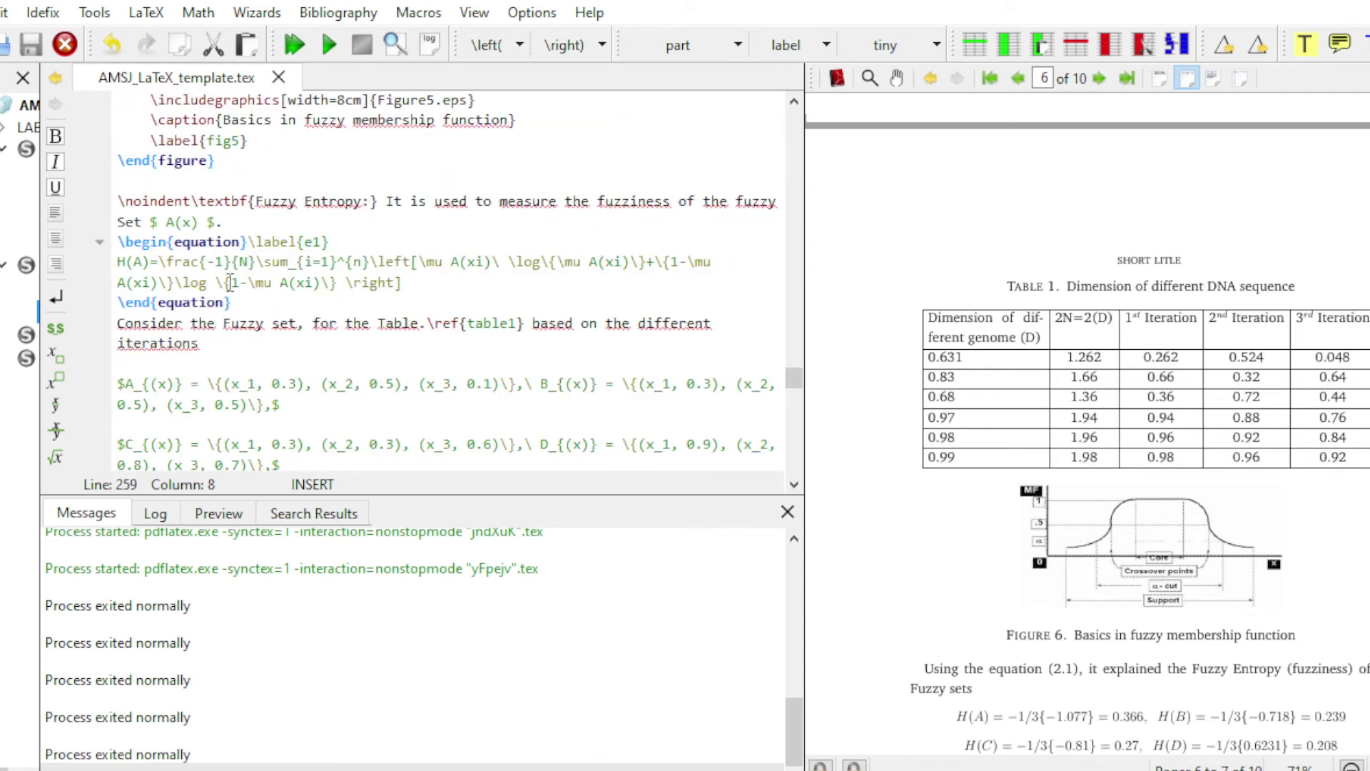
scroll(229, 282, down, 10)
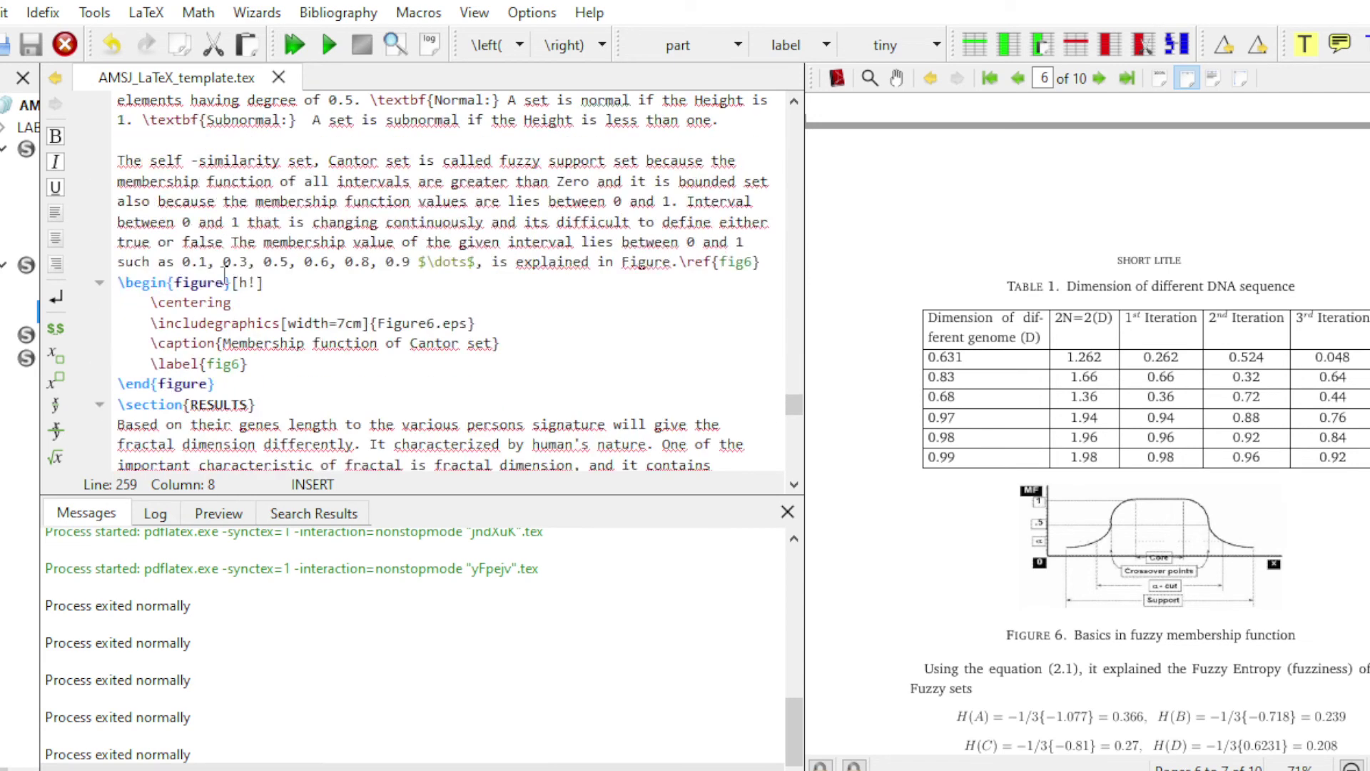
scroll(212, 254, down, 5)
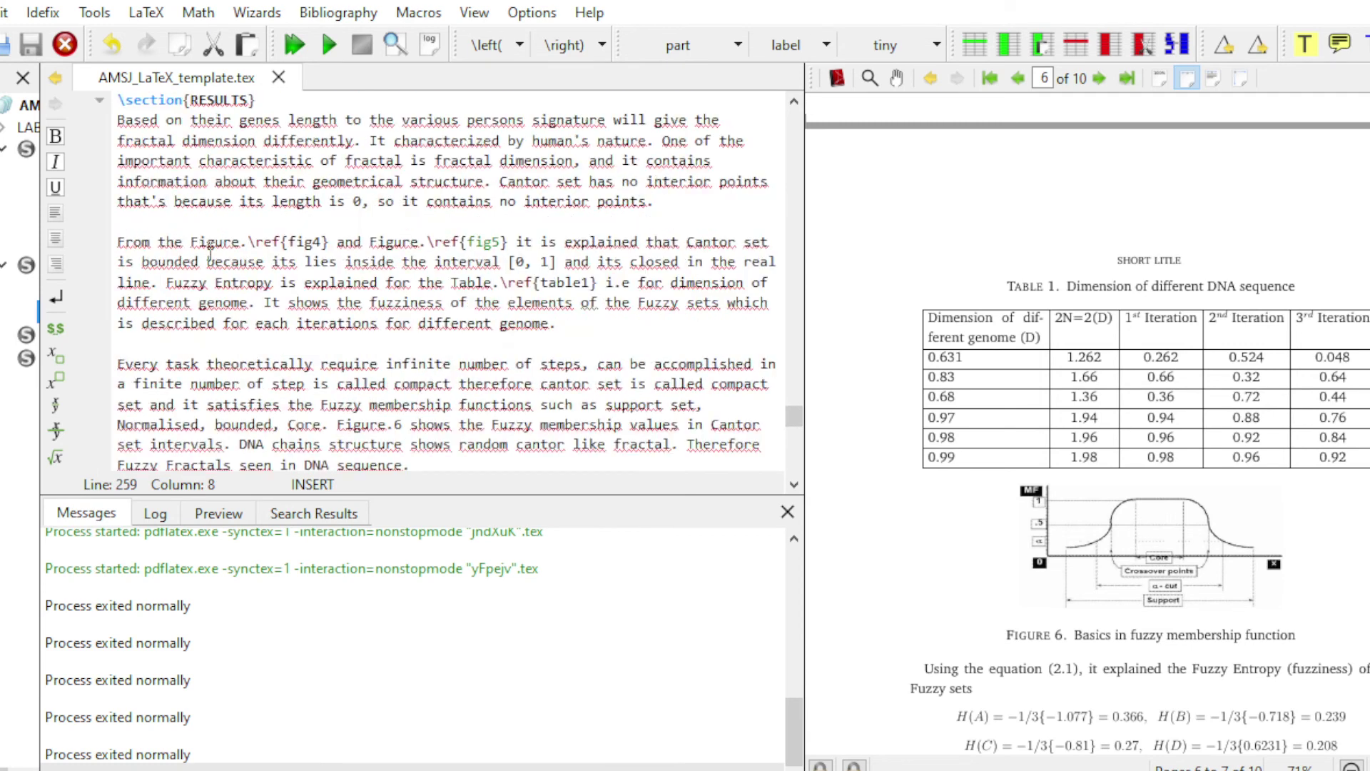
scroll(233, 222, up, 2)
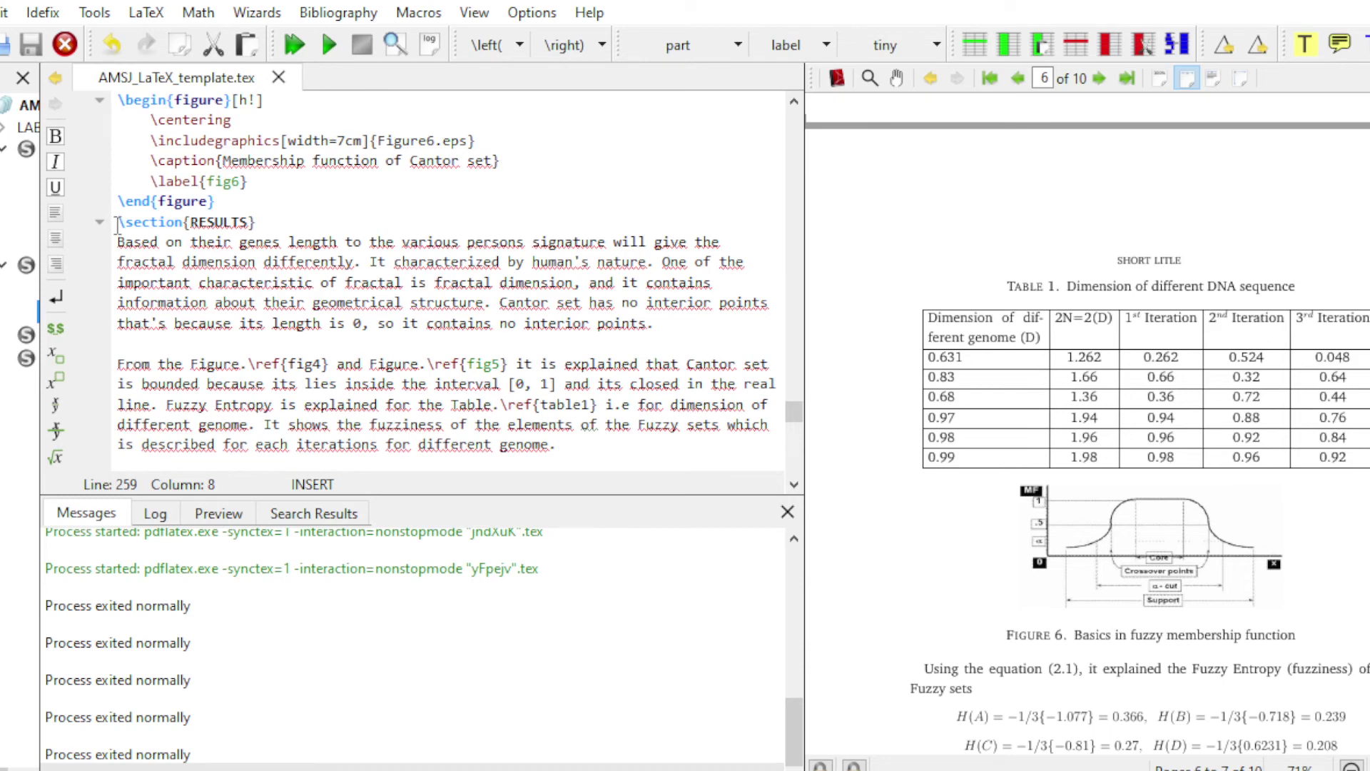
drag(117, 226, 266, 226)
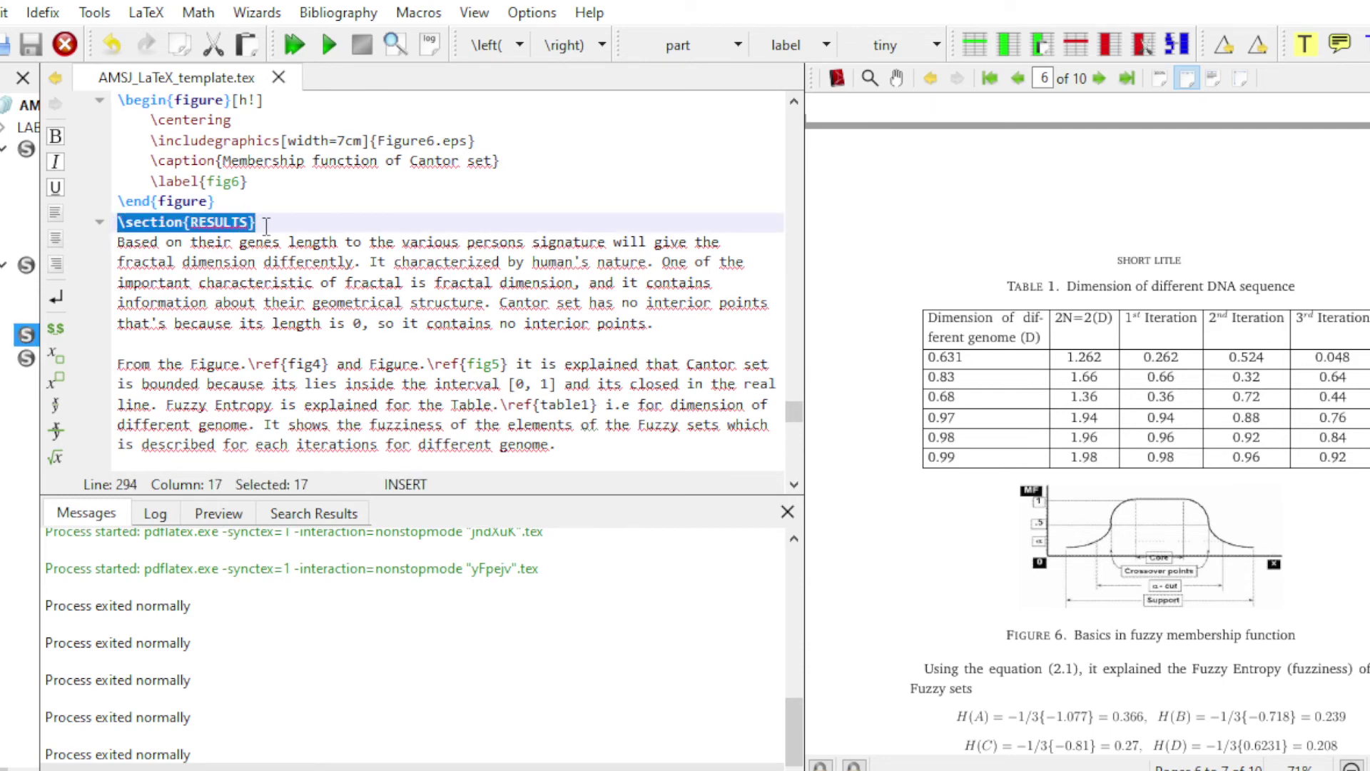
Highlight the \vspace{5mm} command before the conclusion and inspect its 5mm argument
scroll(266, 226, down, 1)
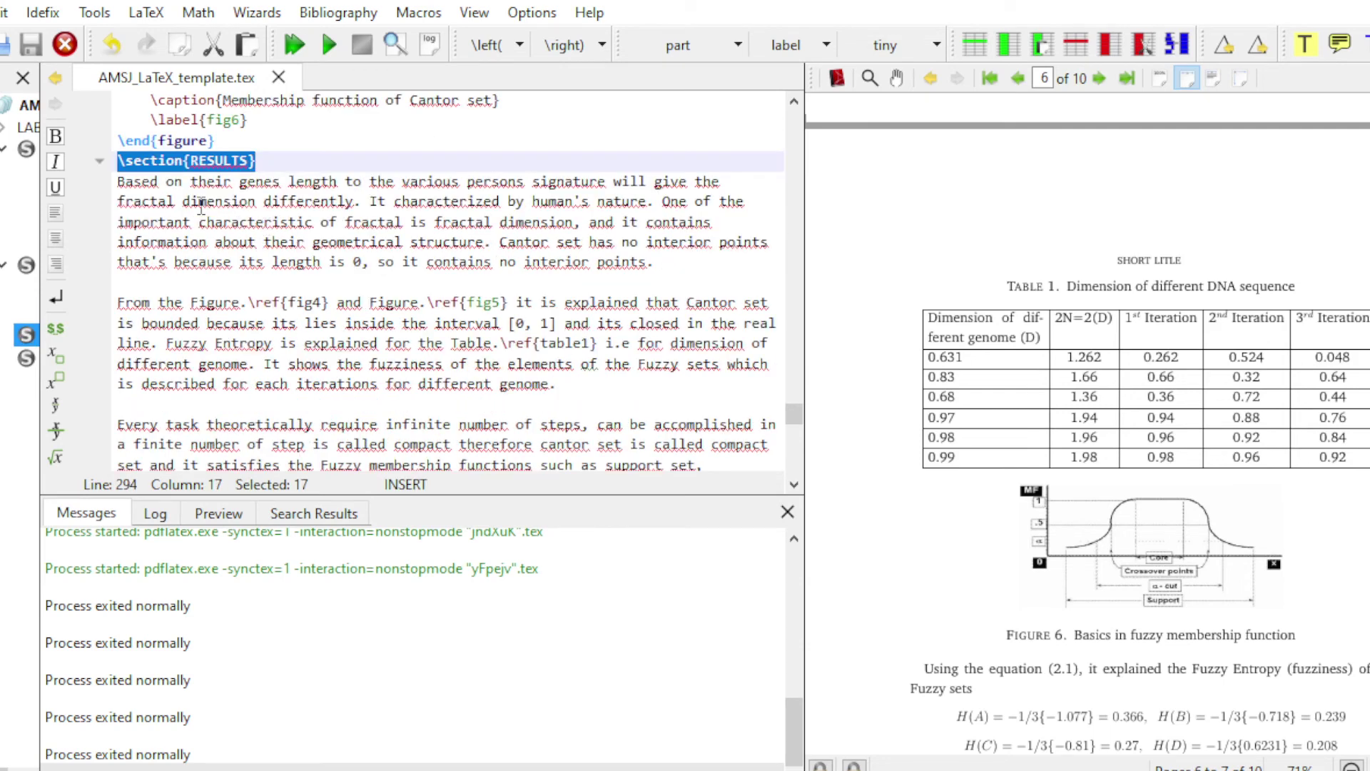
scroll(253, 247, down, 3)
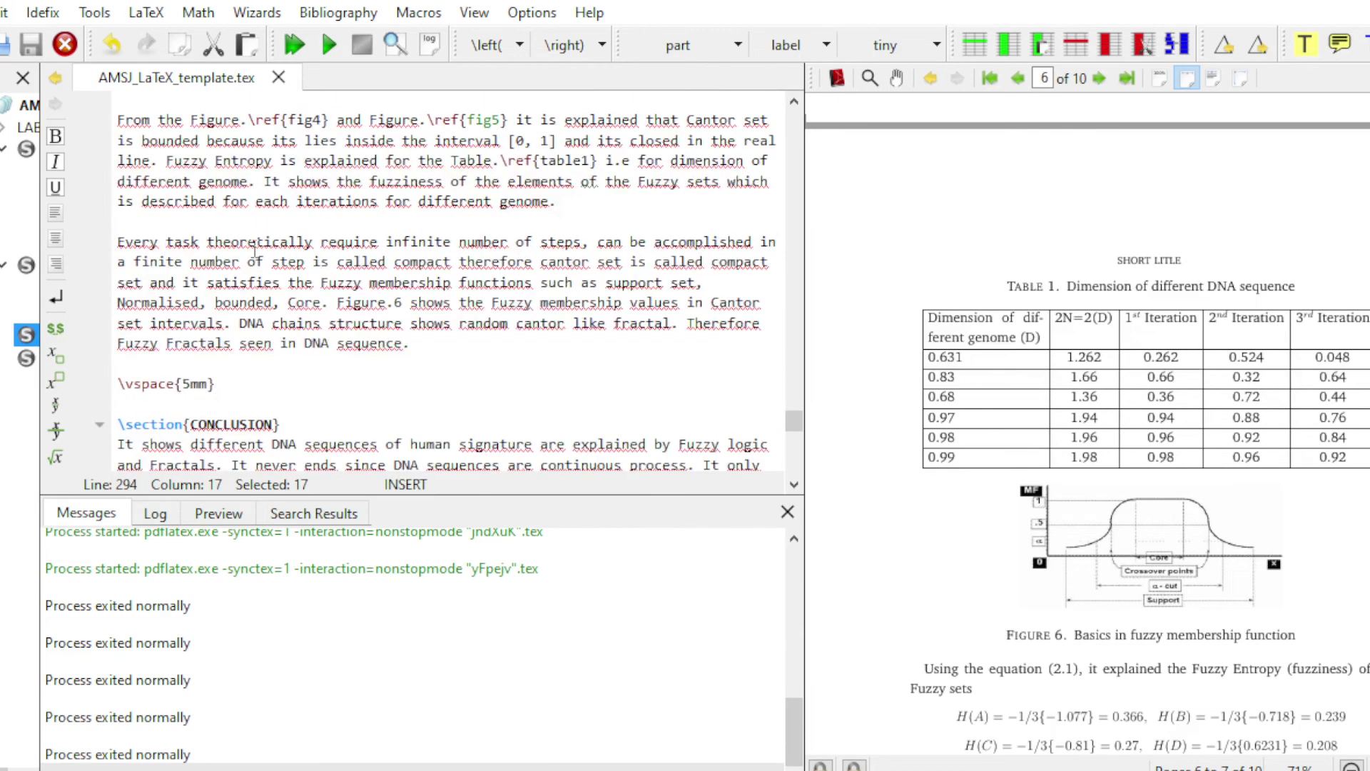
scroll(253, 251, down, 2)
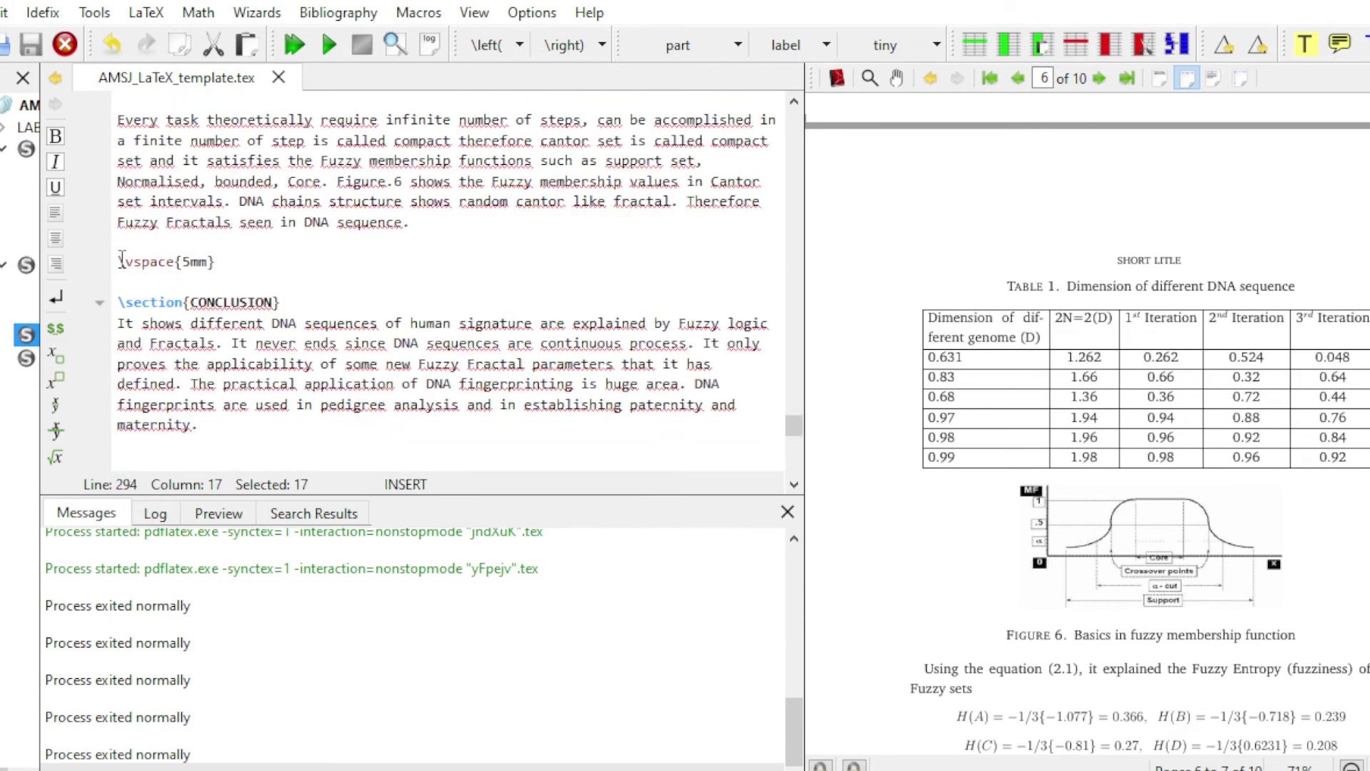
drag(119, 262, 215, 262)
scroll(949, 493, down, 5)
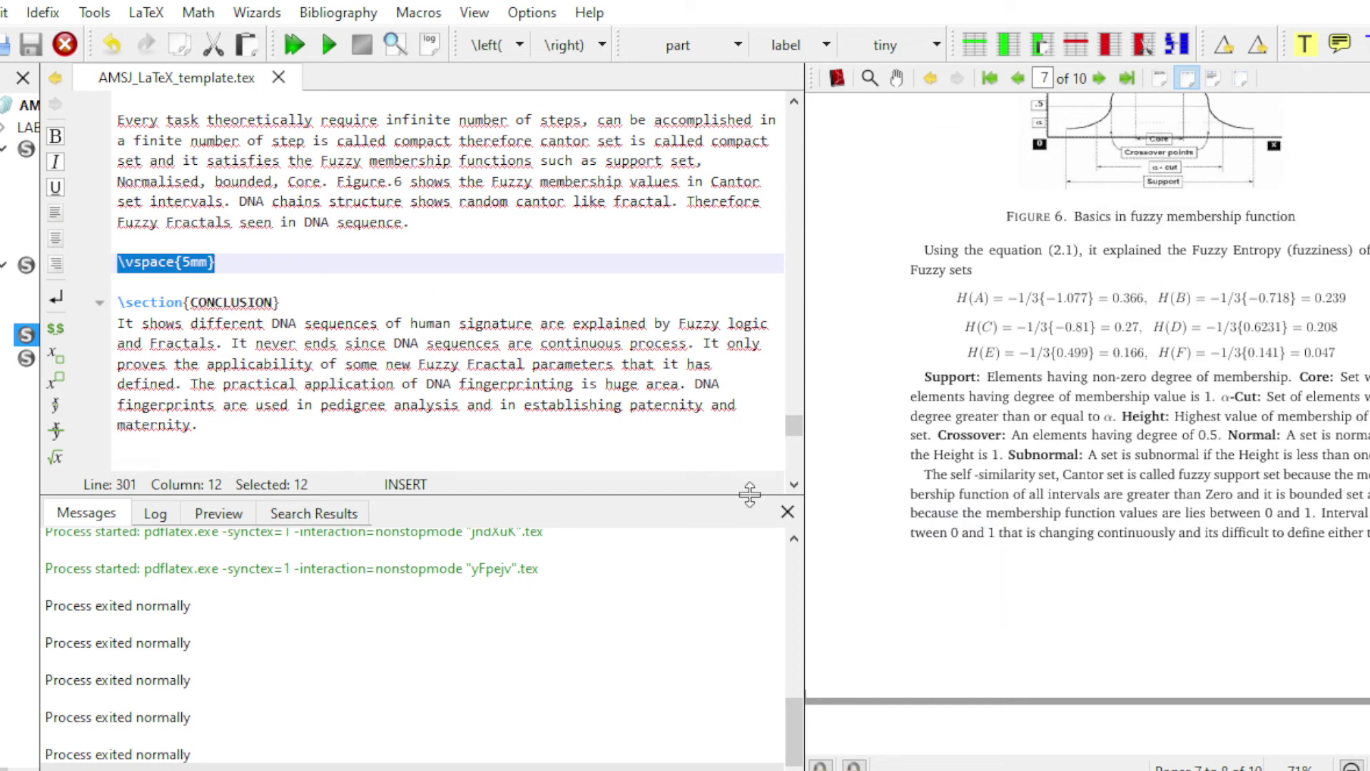
click(191, 262)
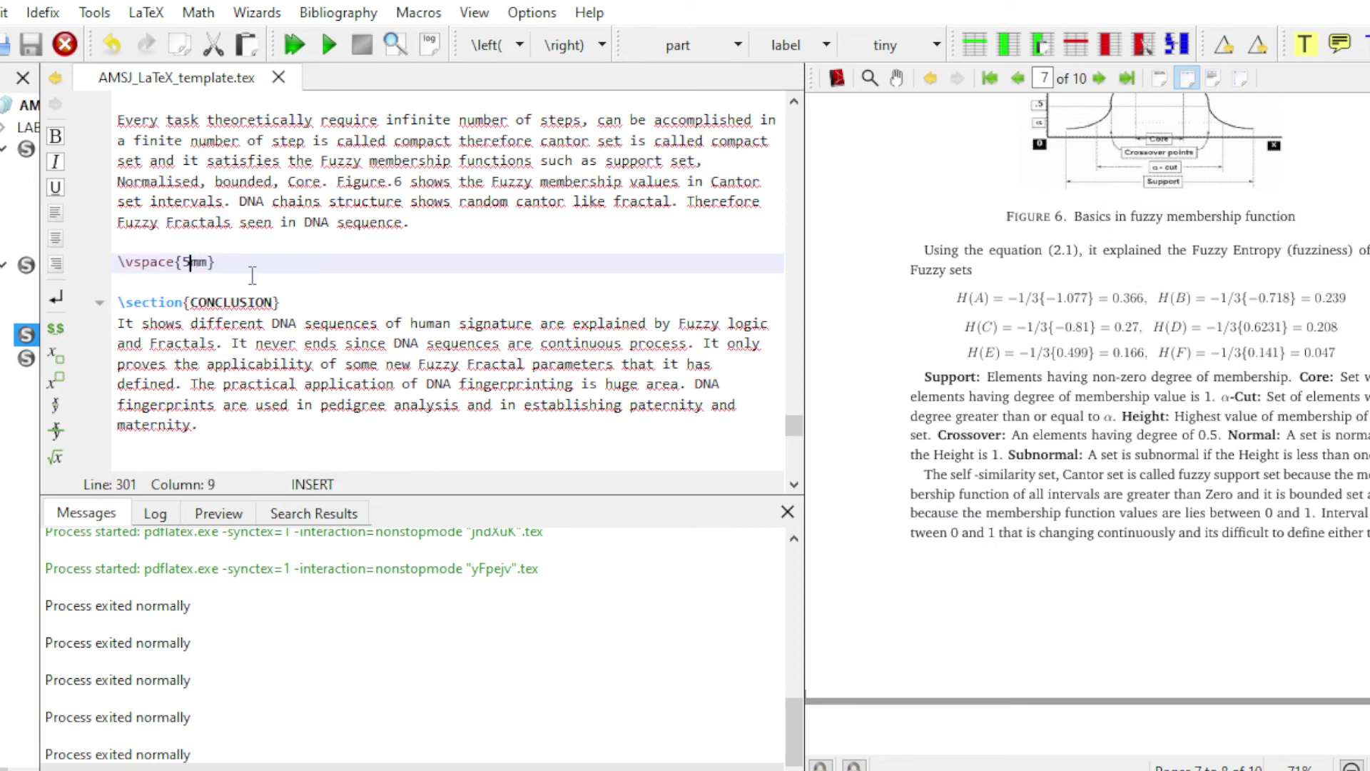
Highlight \section{CONCLUSION} and the full conclusion paragraph beneath it
scroll(252, 280, down, 2)
drag(119, 181, 284, 200)
click(280, 324)
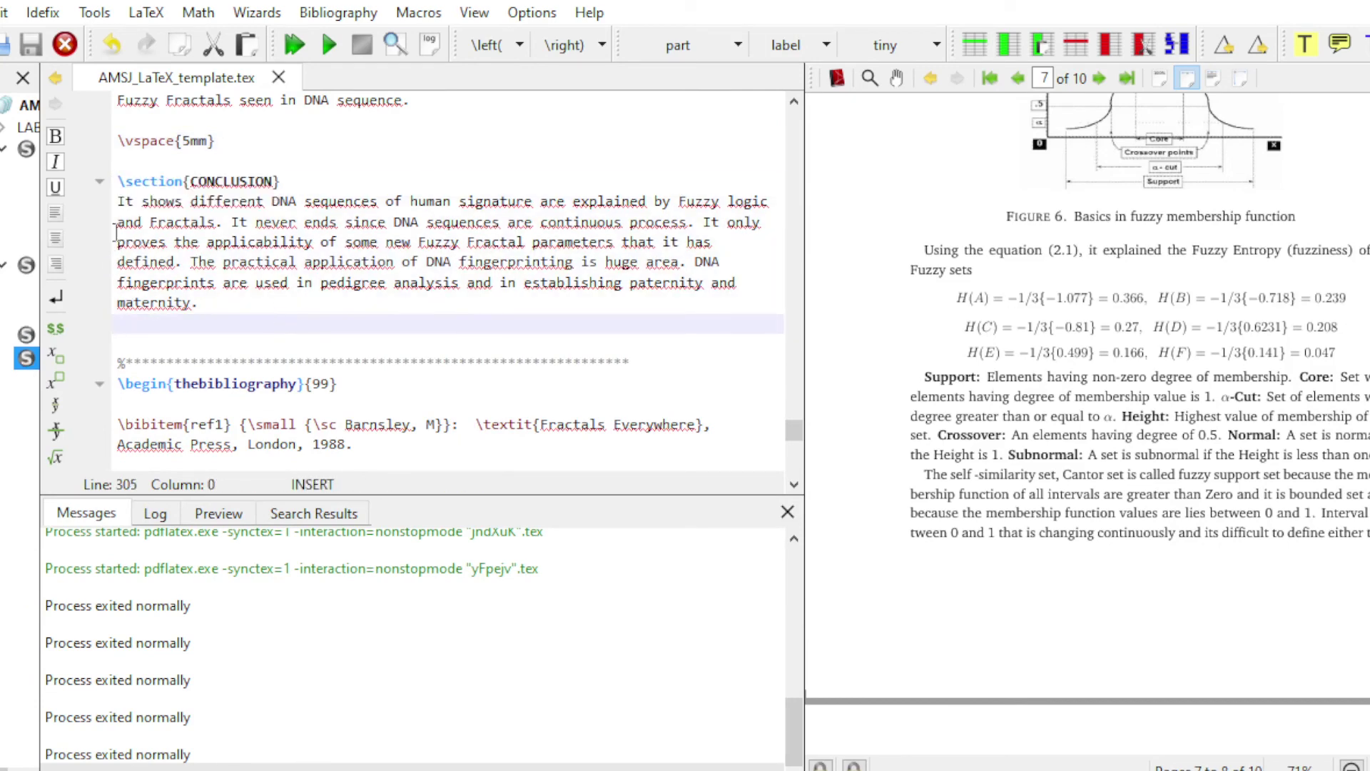
drag(118, 208, 261, 309)
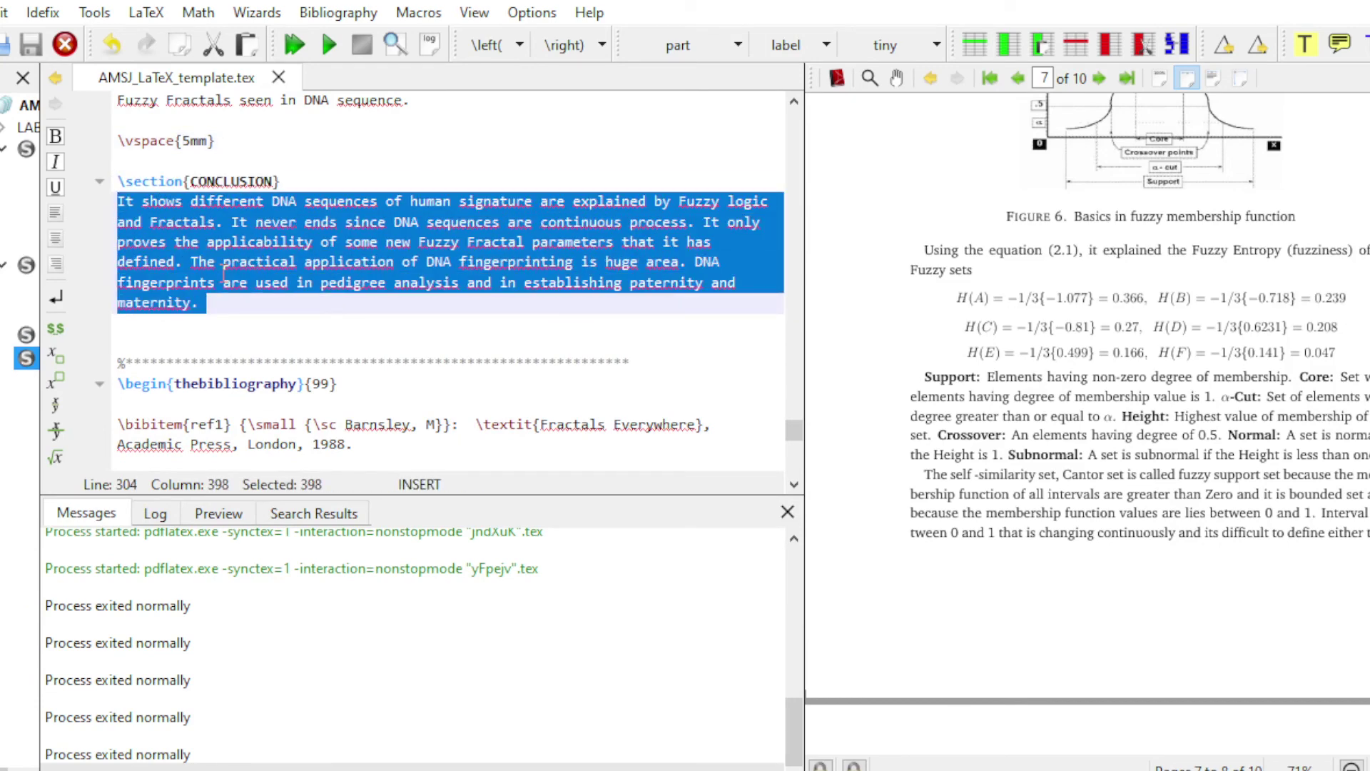
Bring up the PDF's References list and highlight \bibitem{ref1}, its author, the title Fractals Everywhere, and the publisher details
scroll(234, 285, down, 2)
scroll(1110, 282, down, 15)
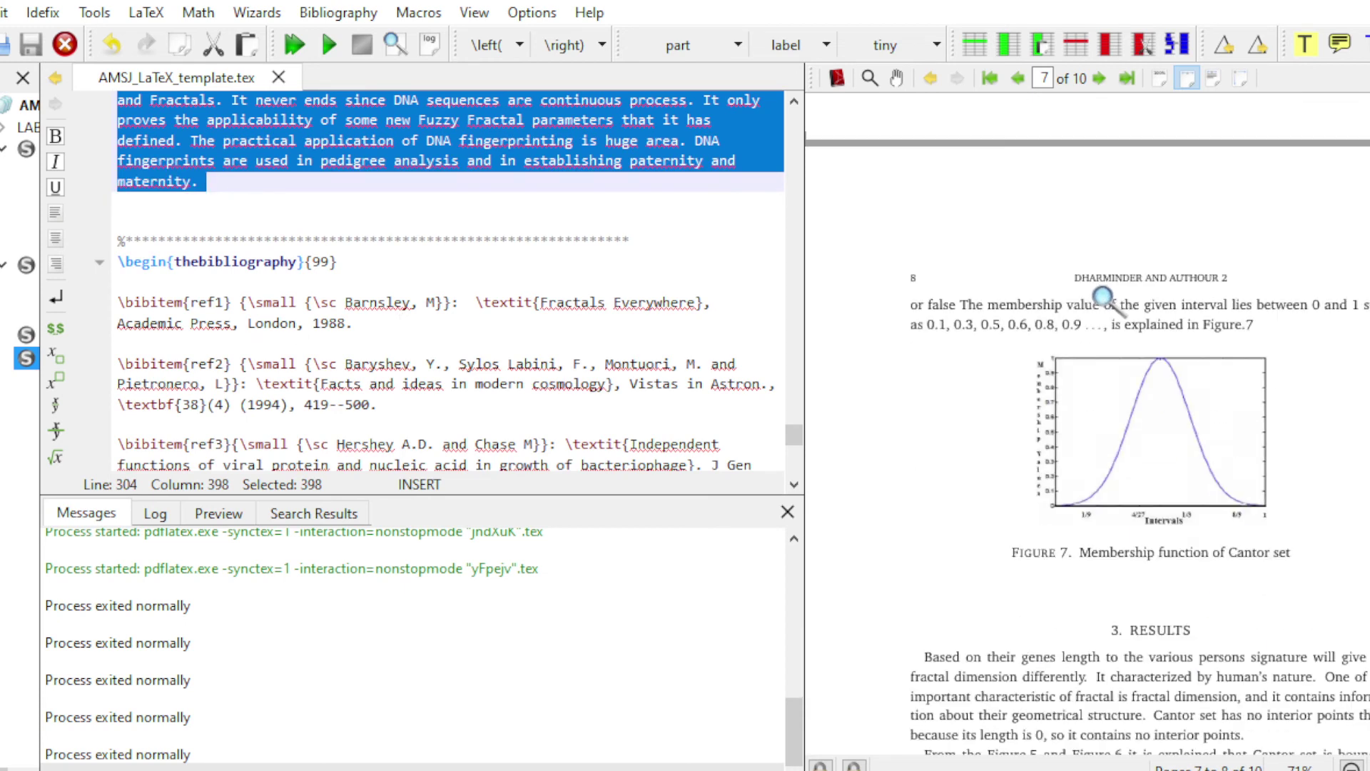
scroll(1101, 295, down, 1)
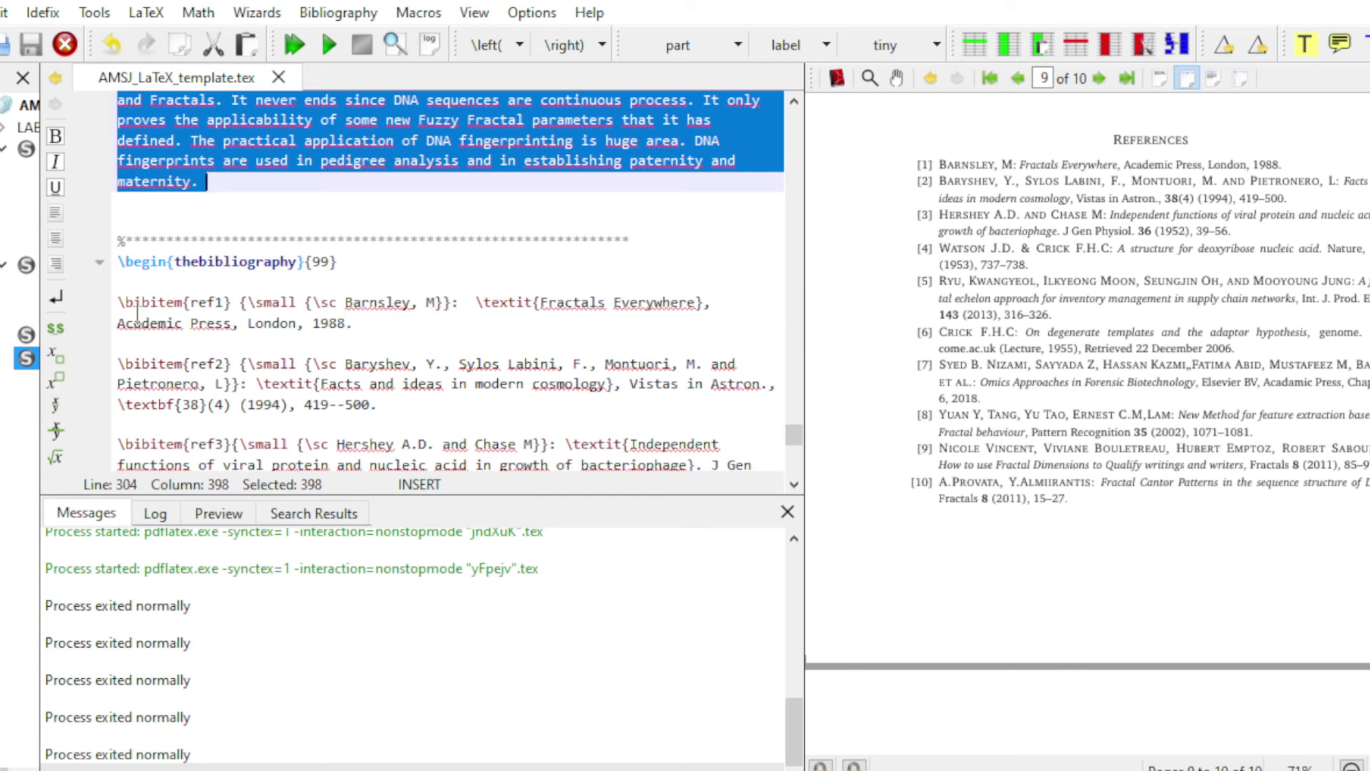
drag(118, 302, 241, 301)
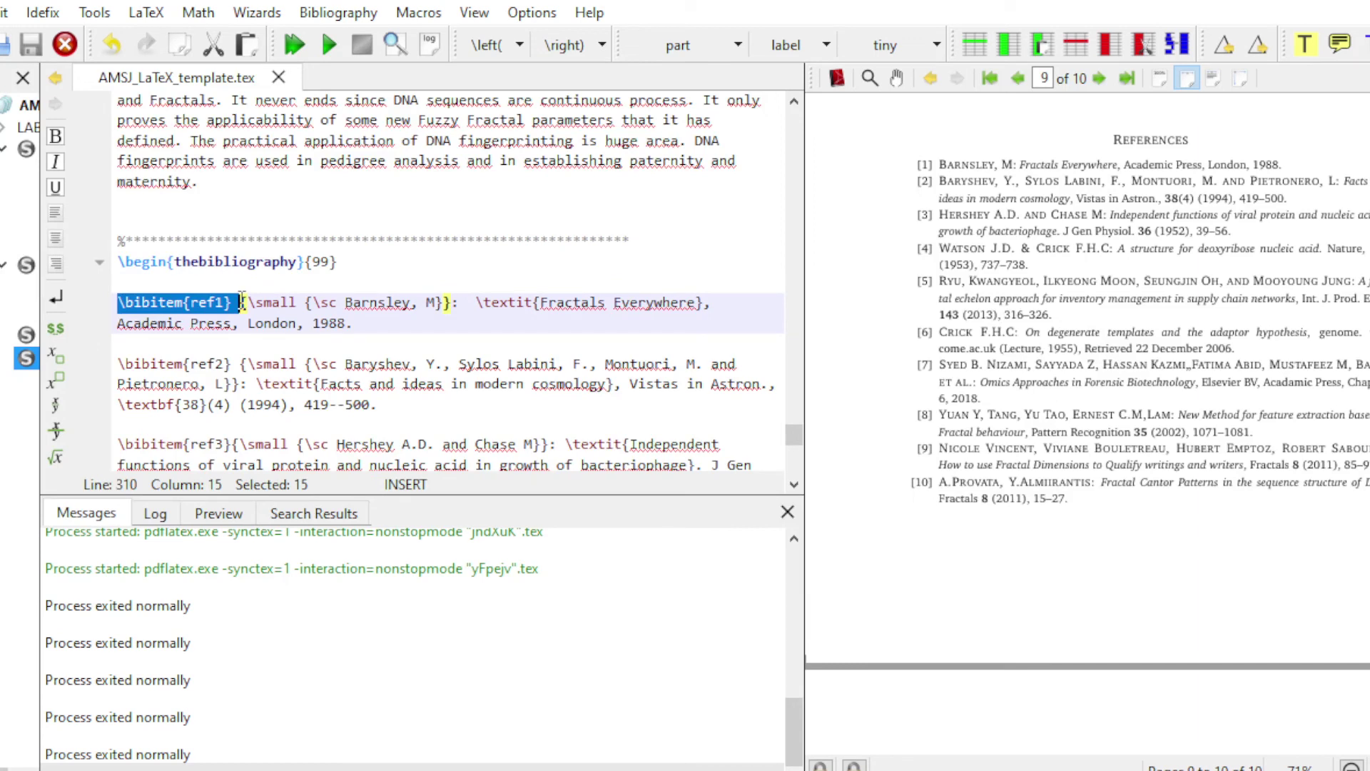
drag(249, 302, 437, 304)
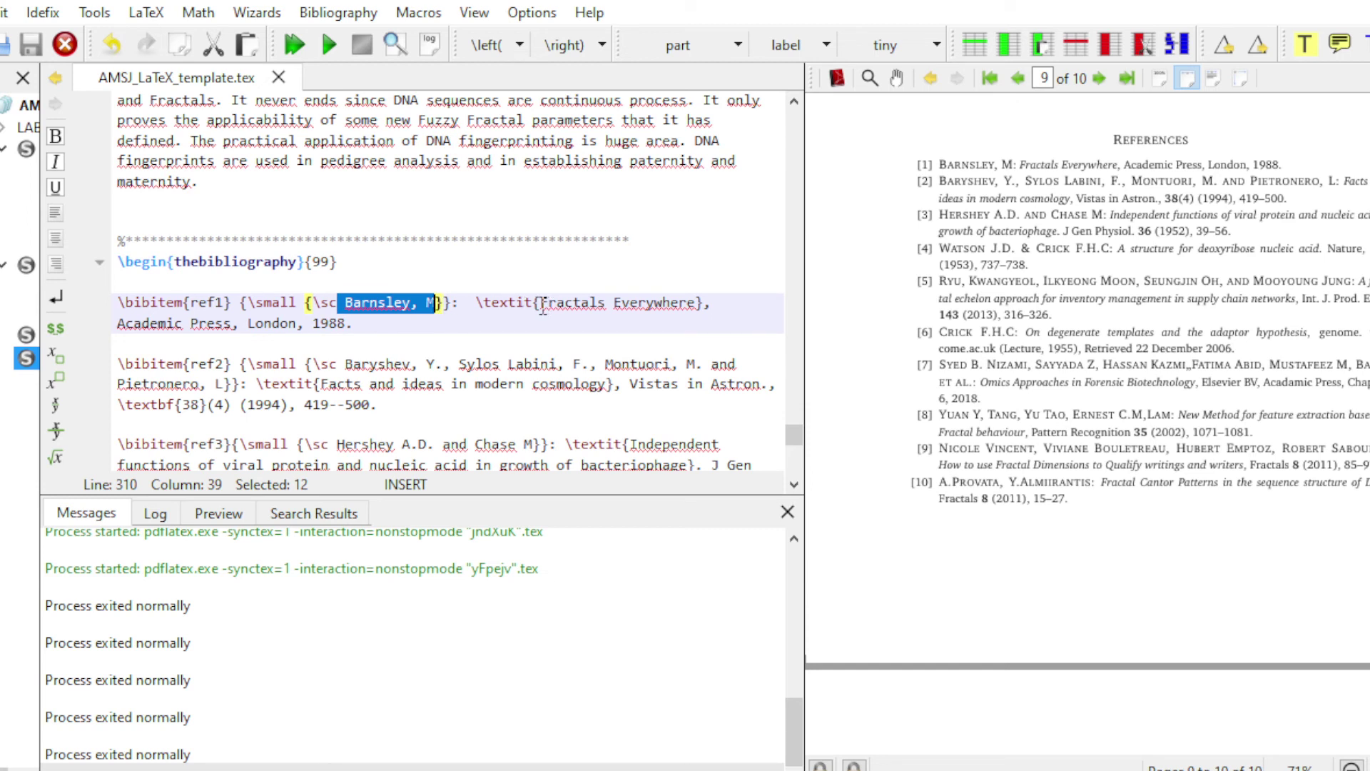
drag(541, 303, 695, 302)
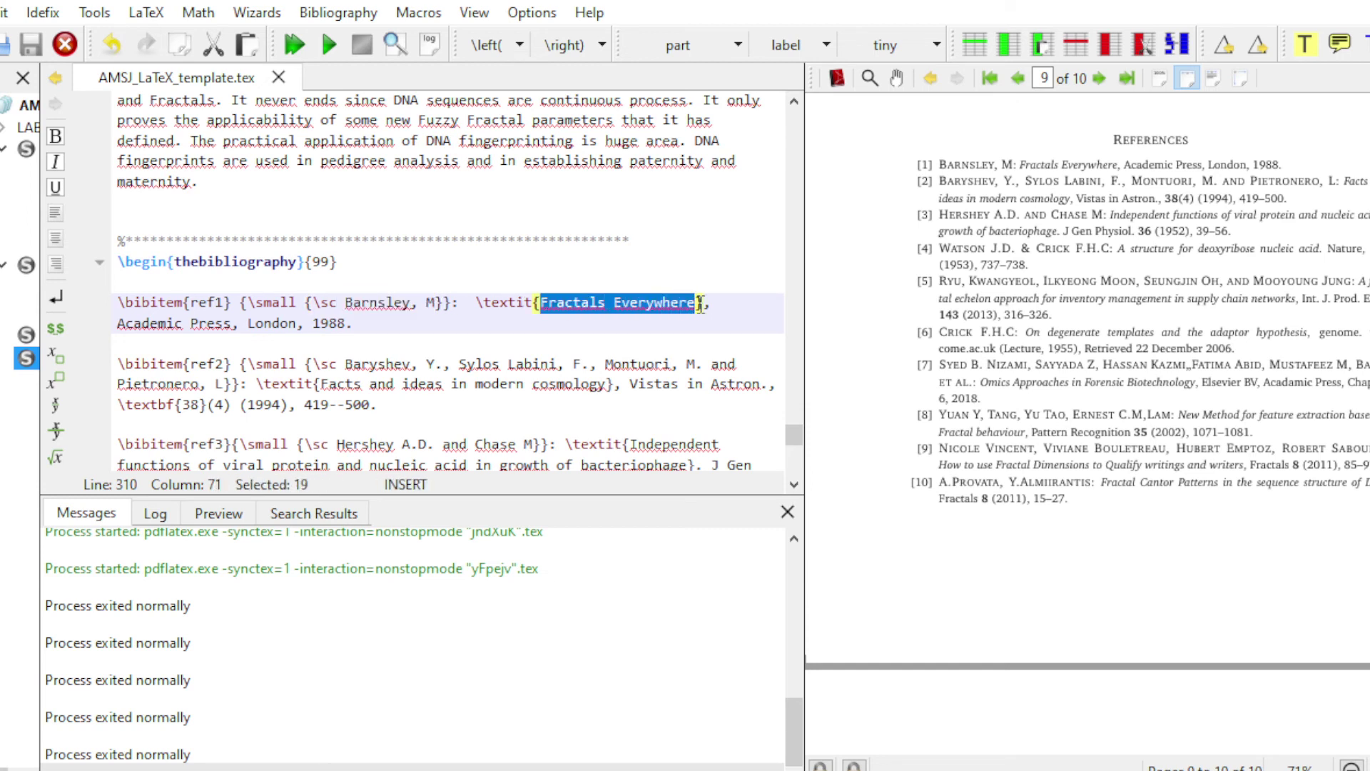
drag(118, 323, 347, 330)
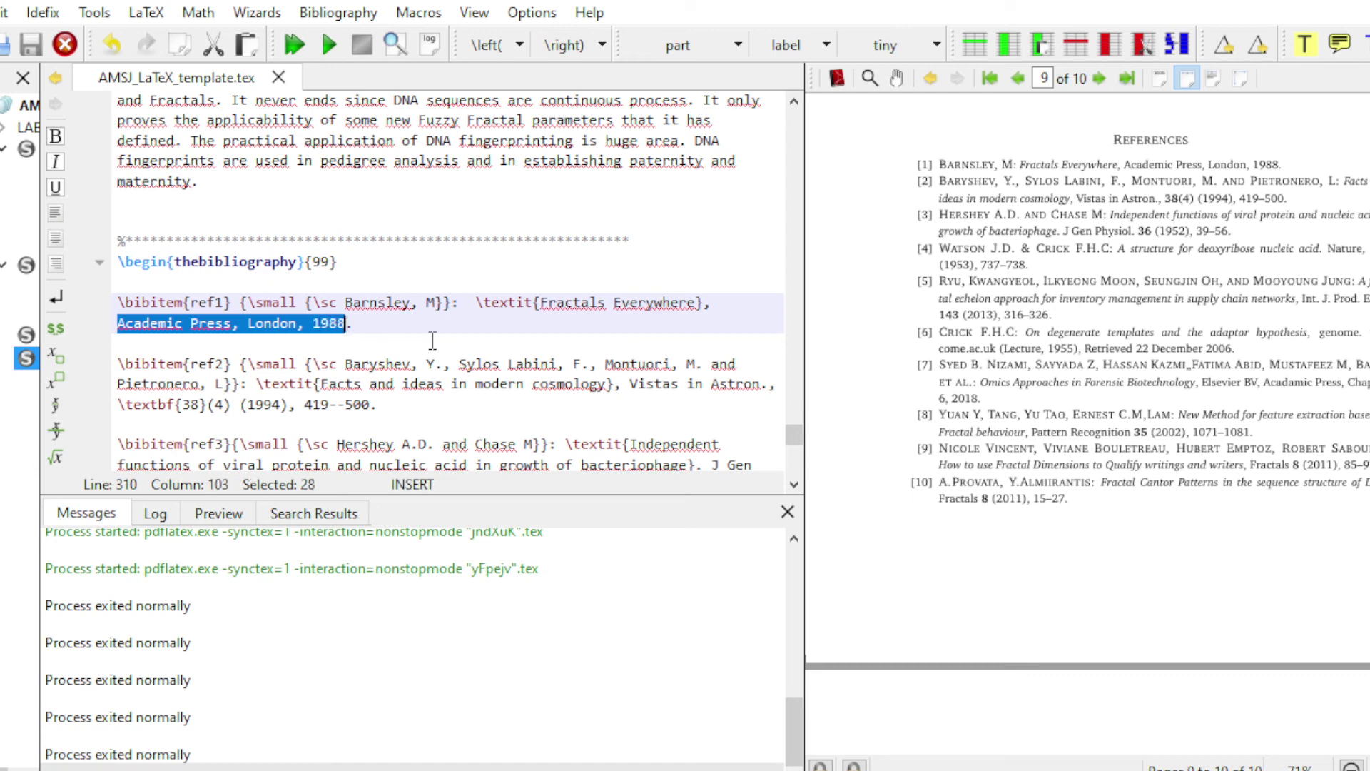
Highlight the \bibitem{ref2} author block, its author names, the title Facts and ideas in modern cosmology, and the journal Vistas in Astron
scroll(448, 341, down, 1)
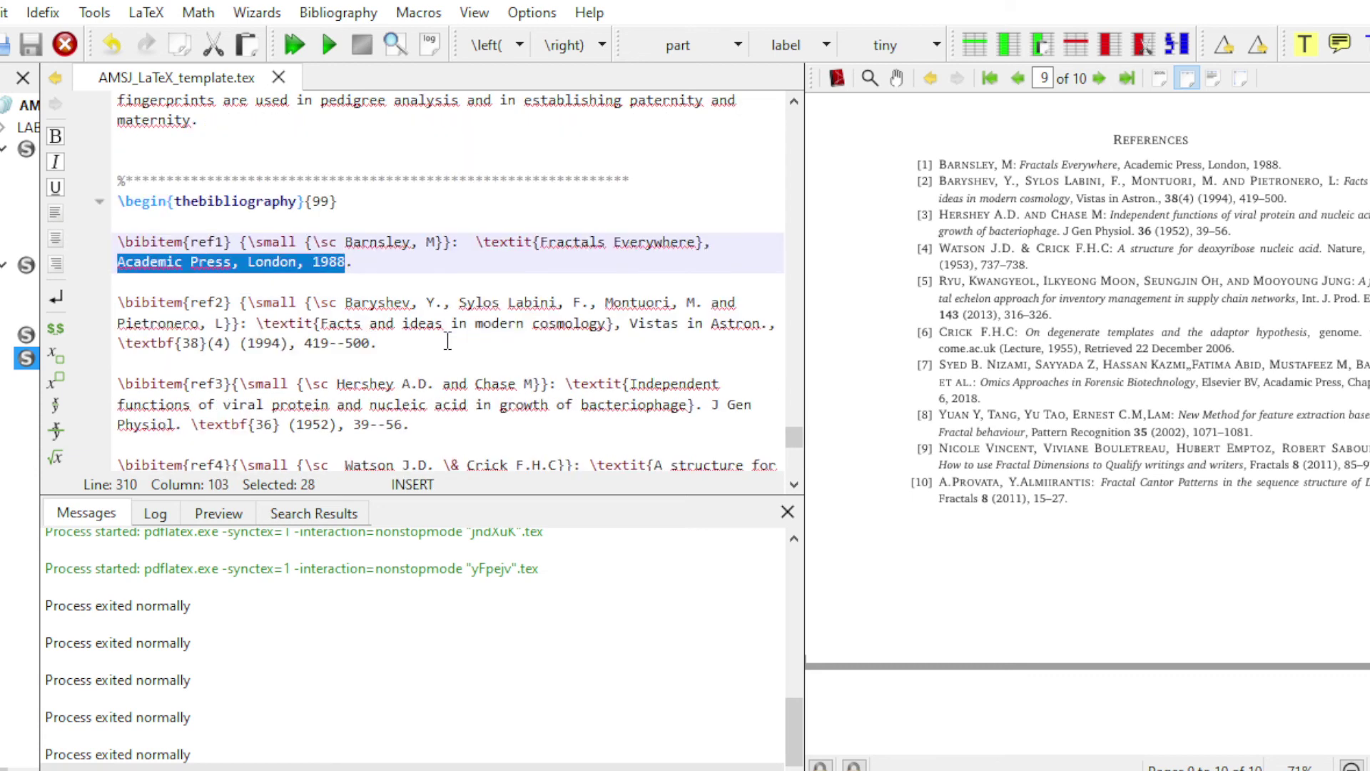
click(121, 301)
drag(121, 301, 246, 319)
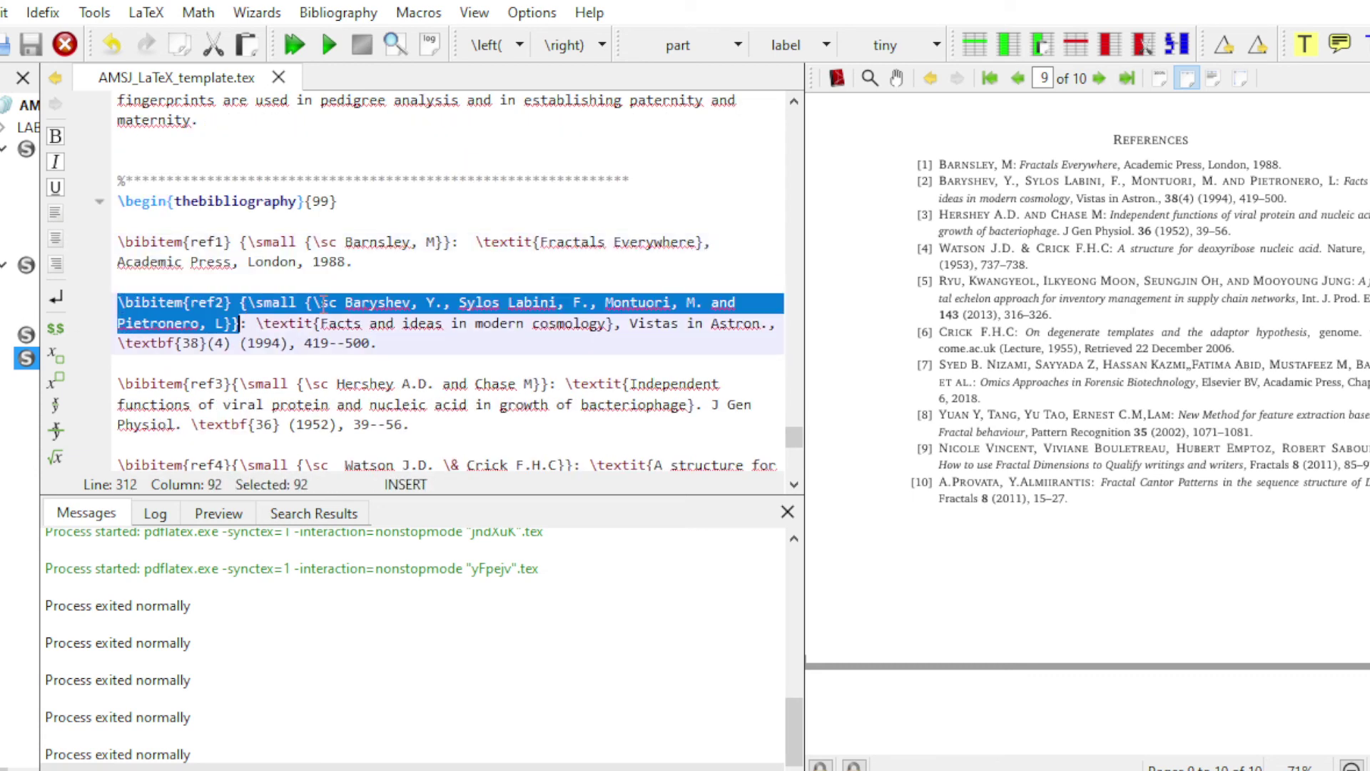
key(End)
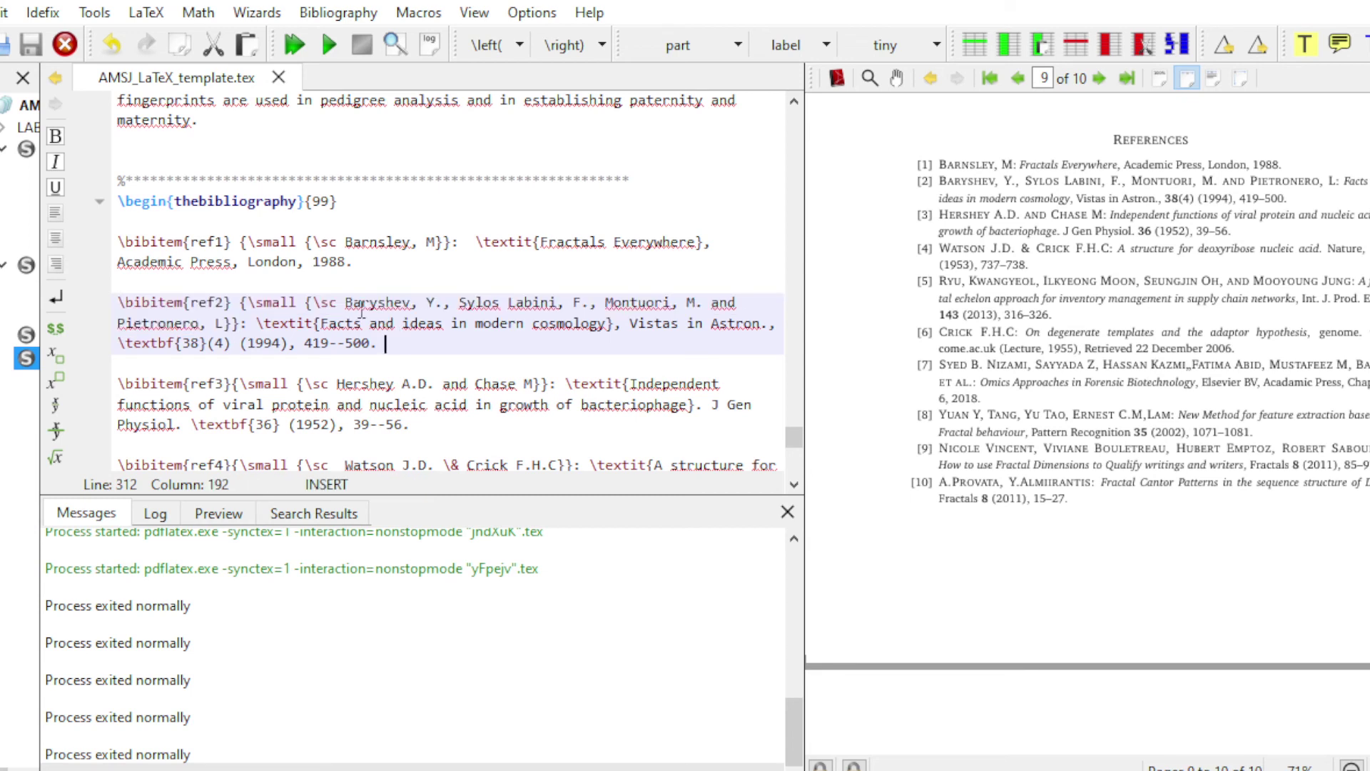
drag(346, 303, 233, 324)
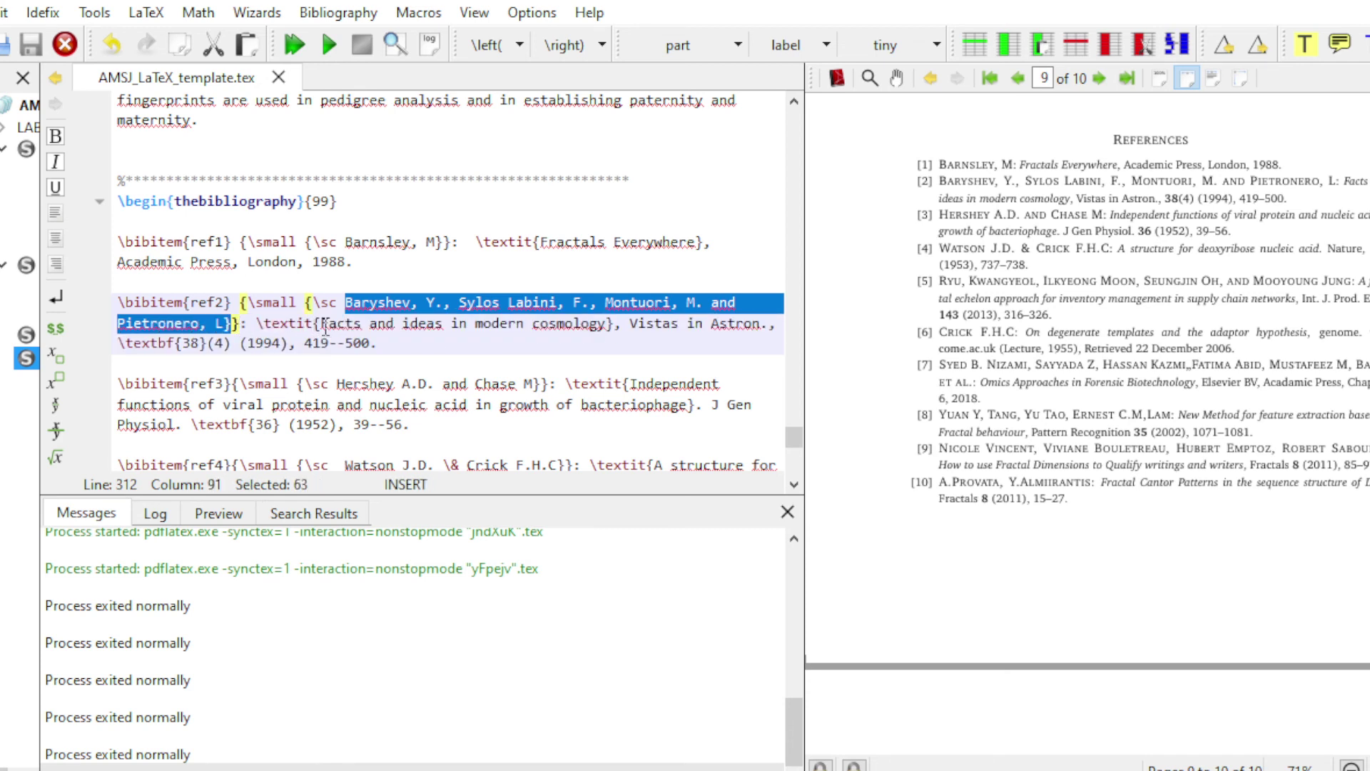
drag(323, 327, 610, 325)
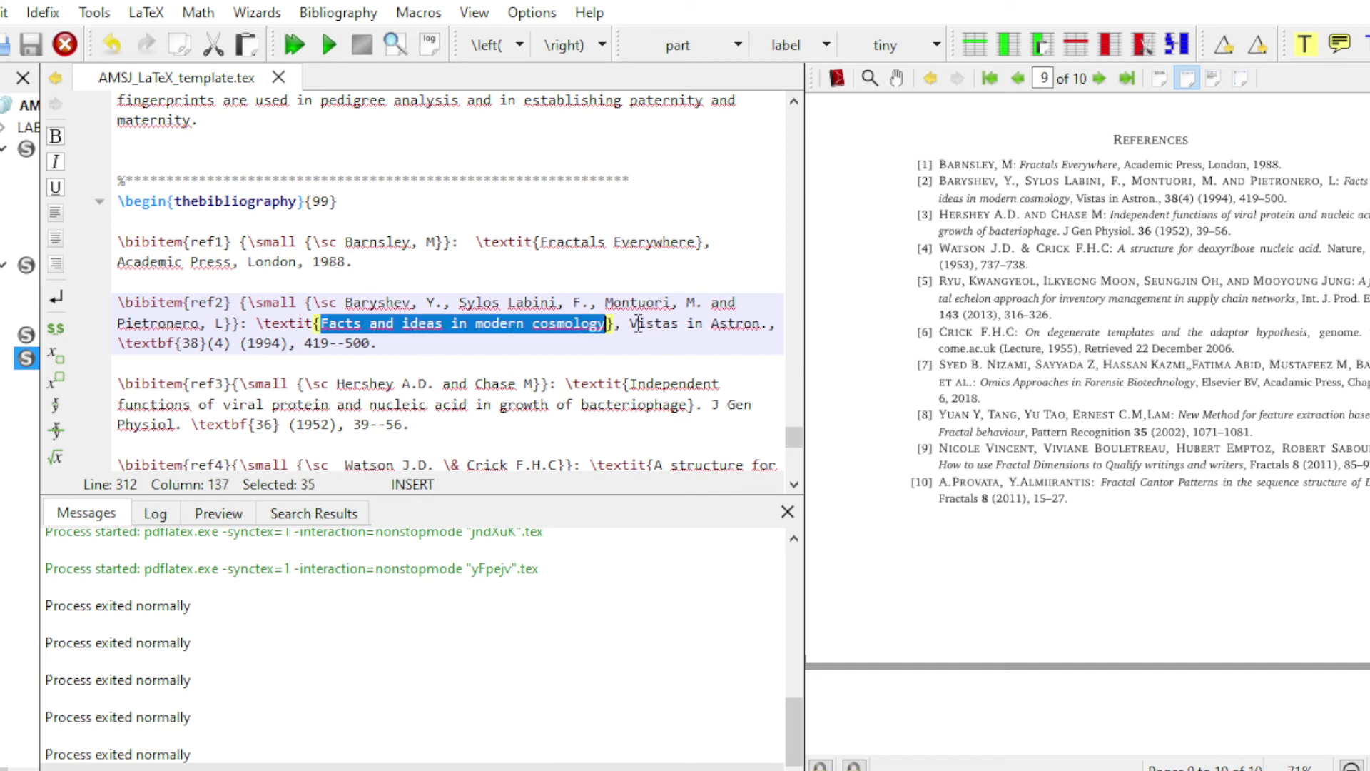
drag(631, 323, 771, 324)
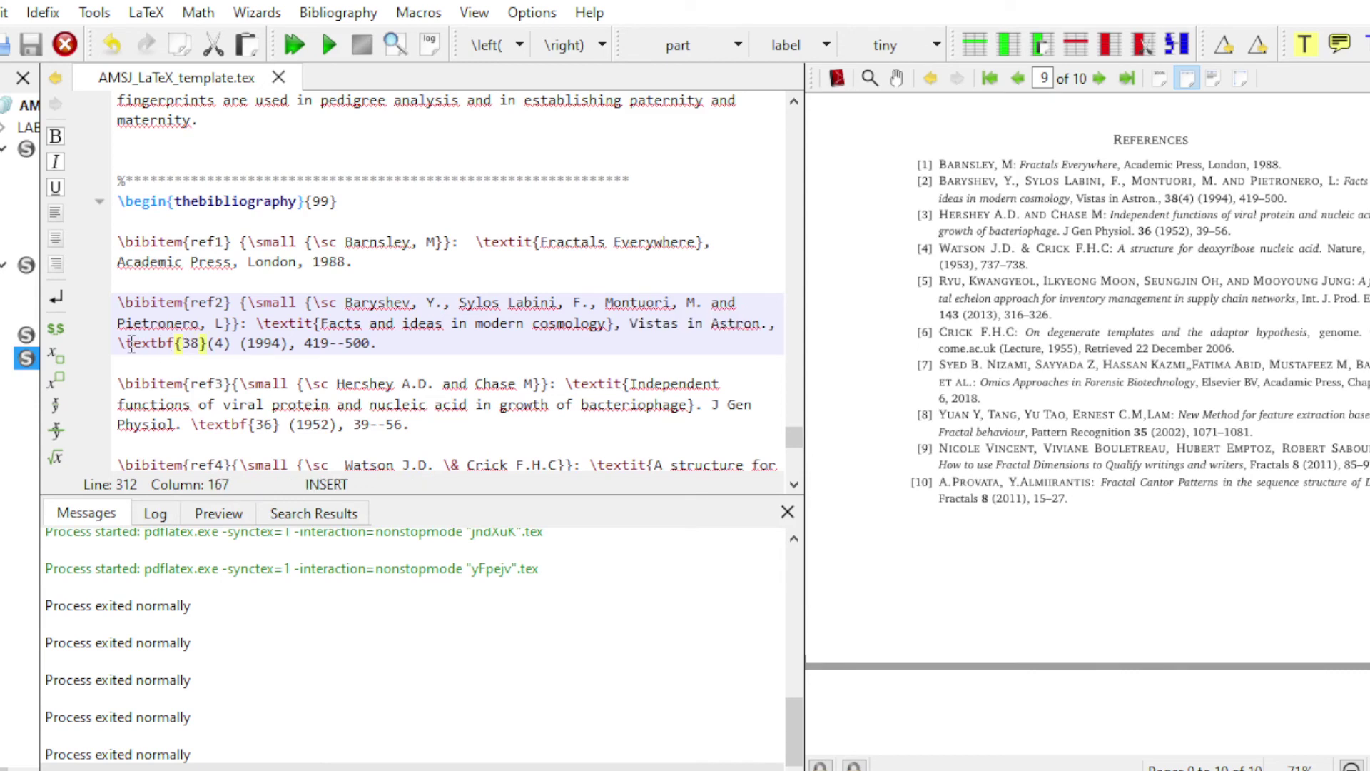
Highlight the \textbf{38} volume in \bibitem{ref2}, point out the issue and year, and highlight the page range 419--500
drag(118, 344, 203, 344)
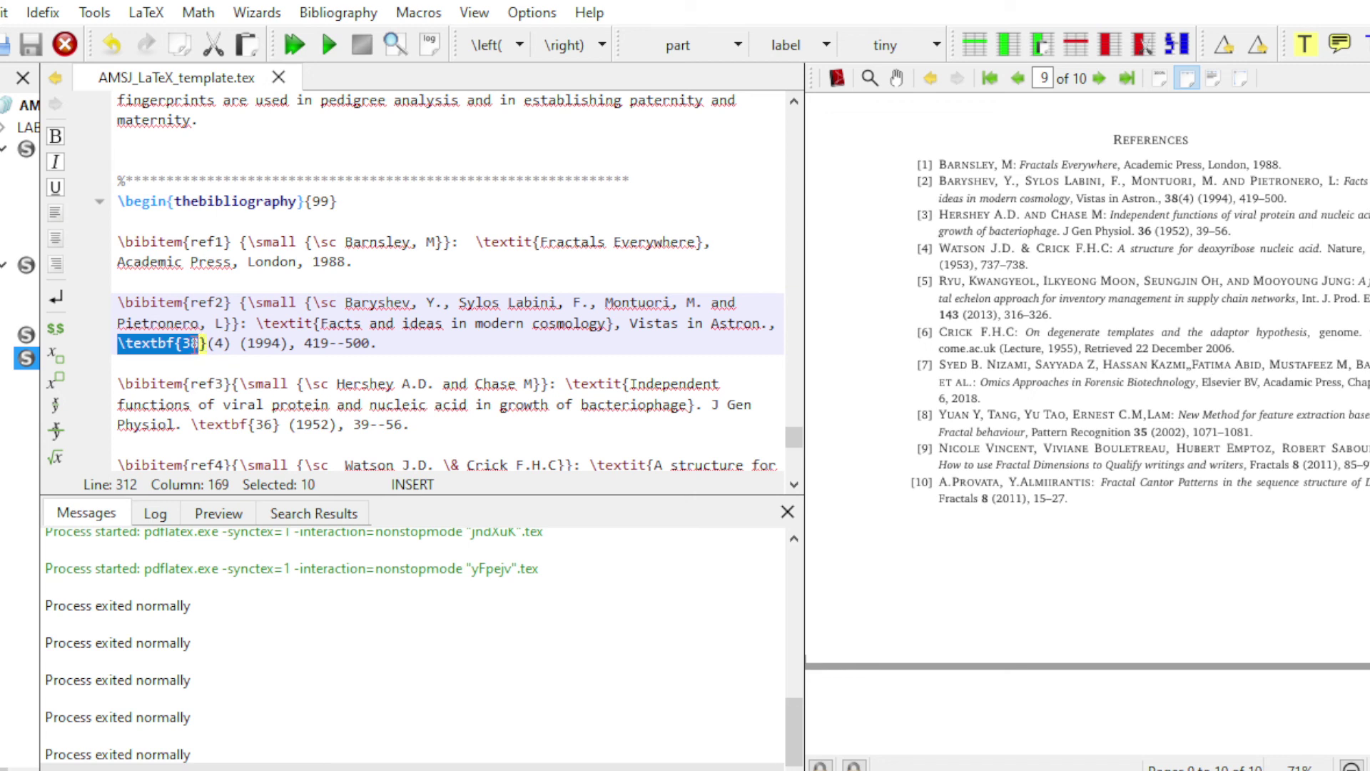
click(219, 345)
click(257, 346)
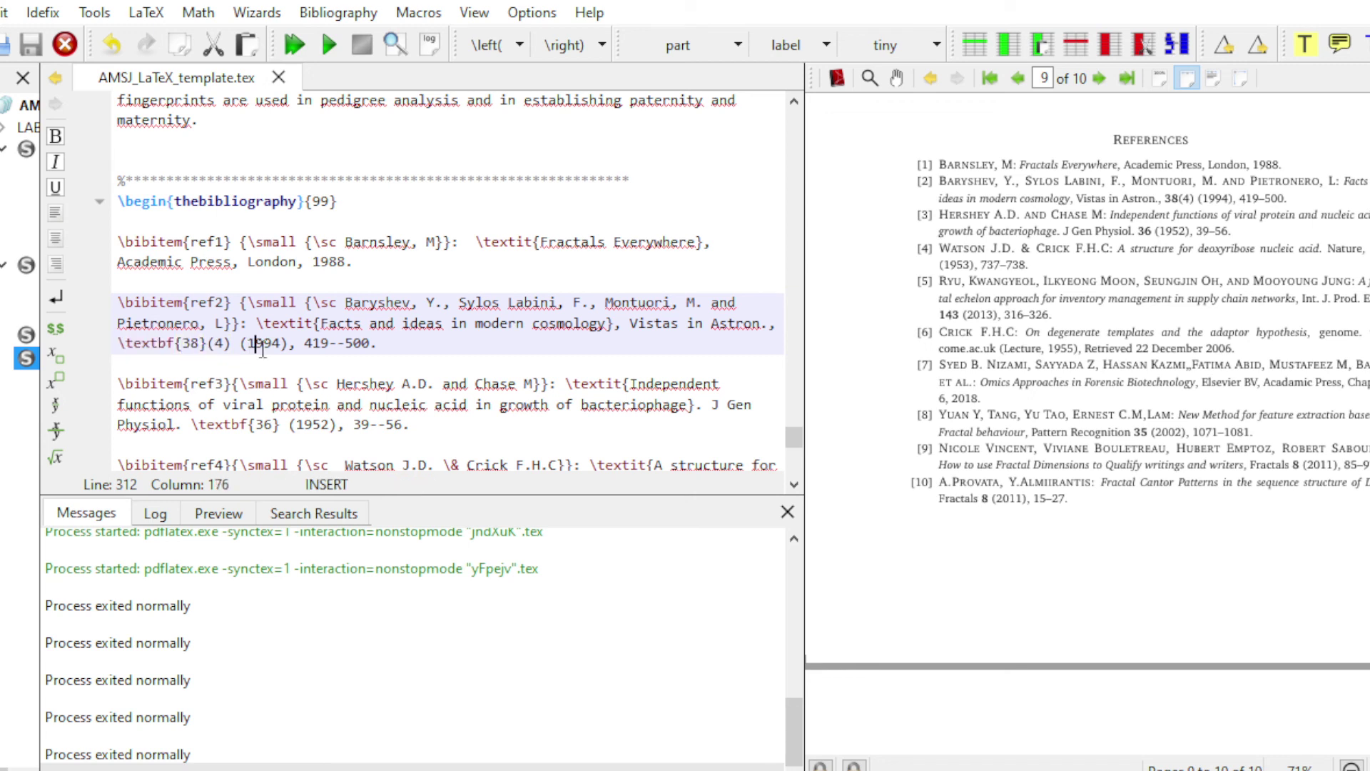
drag(305, 344, 379, 348)
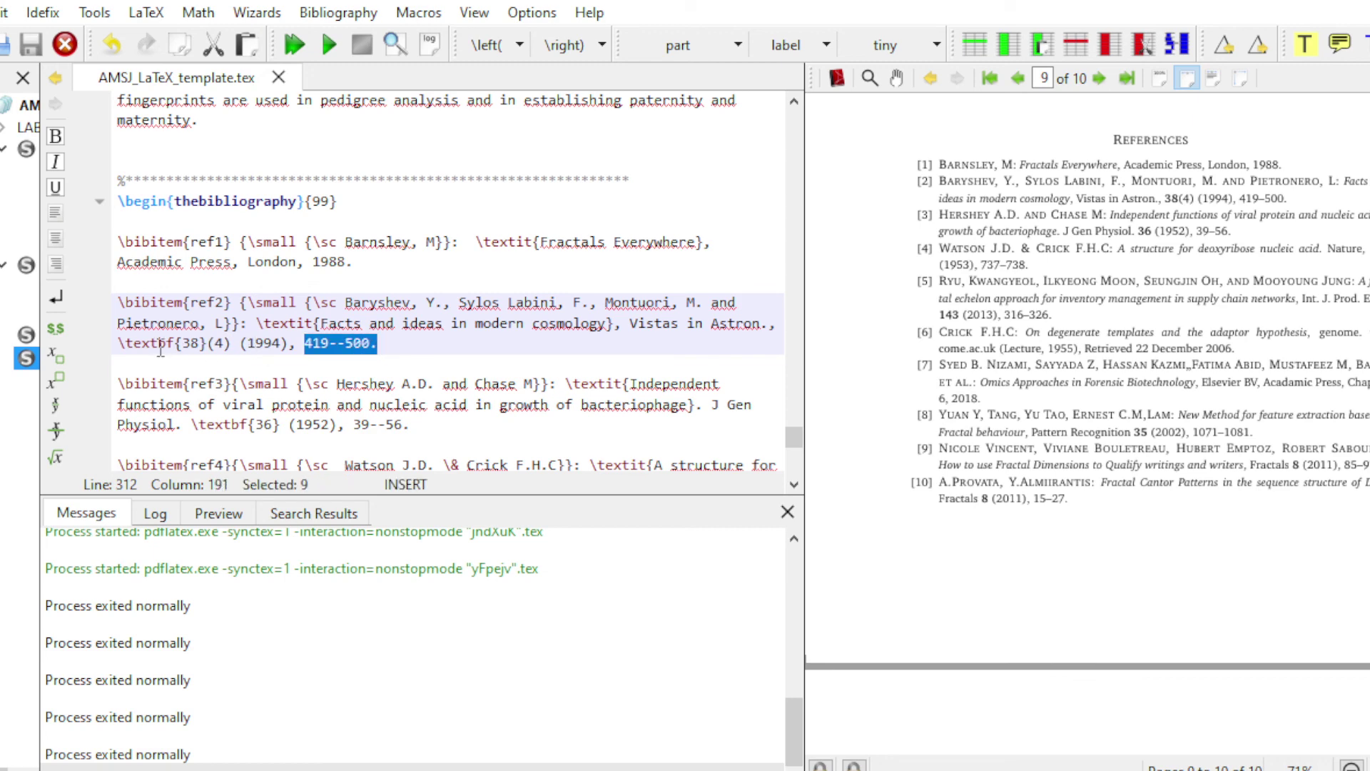
Magnify the References list in the PDF to examine the reference formatting, and highlight the \textbf command in \bibitem{ref2}
click(946, 301)
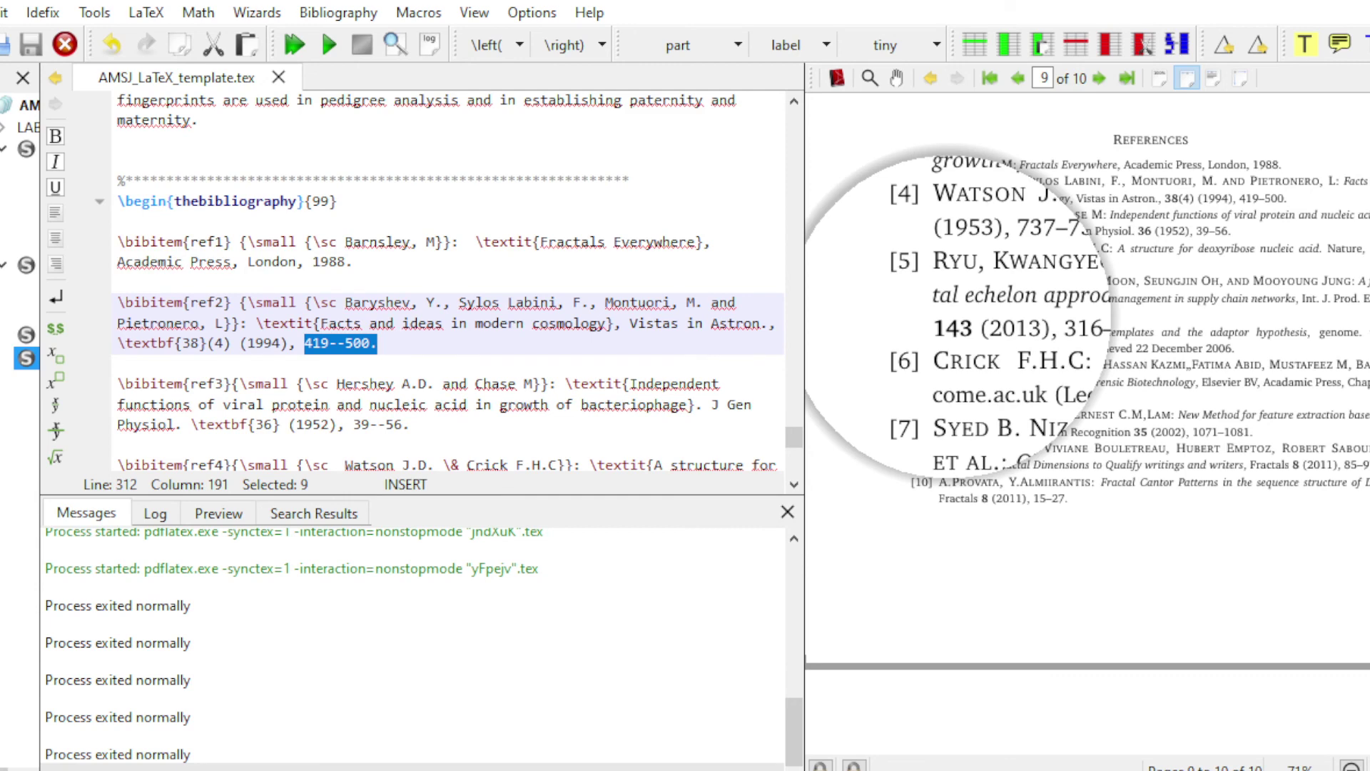
click(1181, 218)
drag(1182, 218, 1186, 220)
drag(121, 351, 183, 343)
Highlight the authors, title and journal of \bibitem{ref3}, then its volume 36 and its year and page details
scroll(494, 364, down, 2)
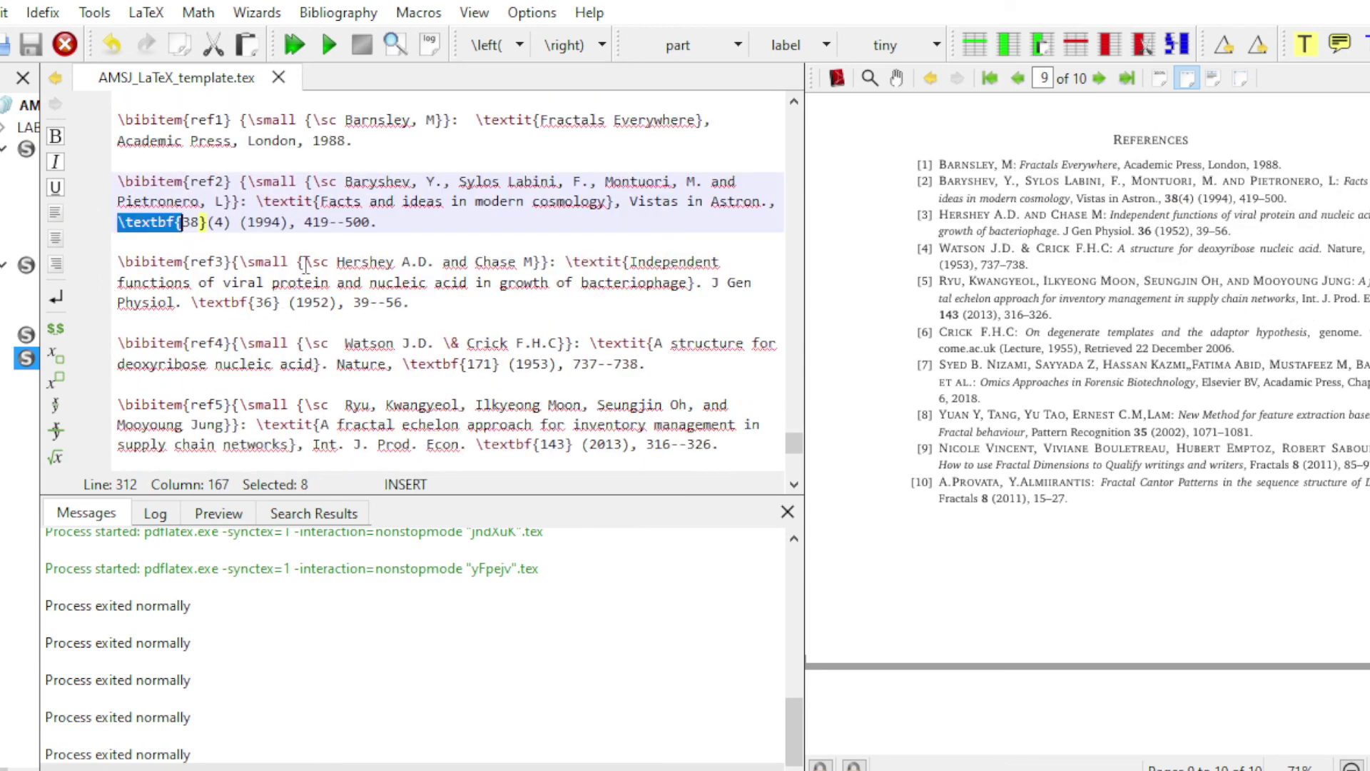
double_click(345, 263)
drag(408, 265, 536, 263)
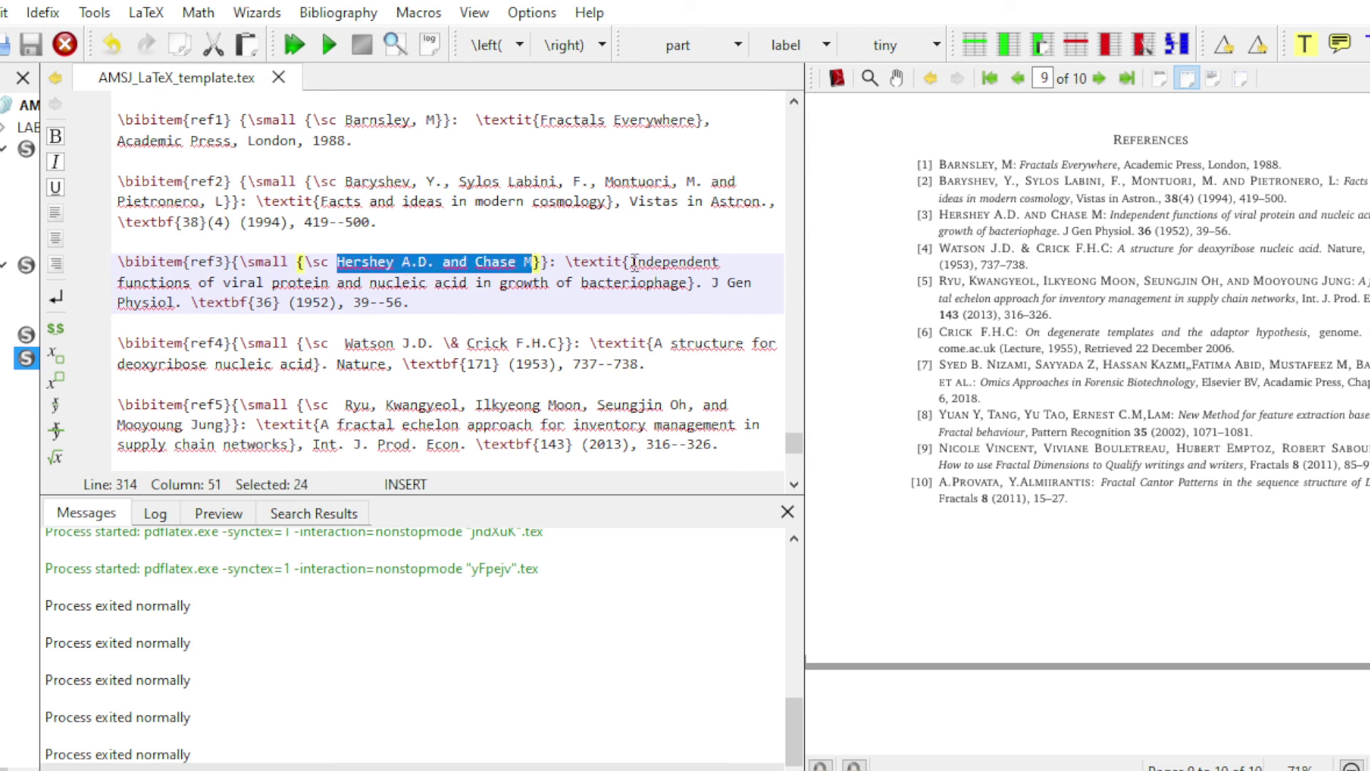
drag(631, 263, 176, 302)
click(257, 303)
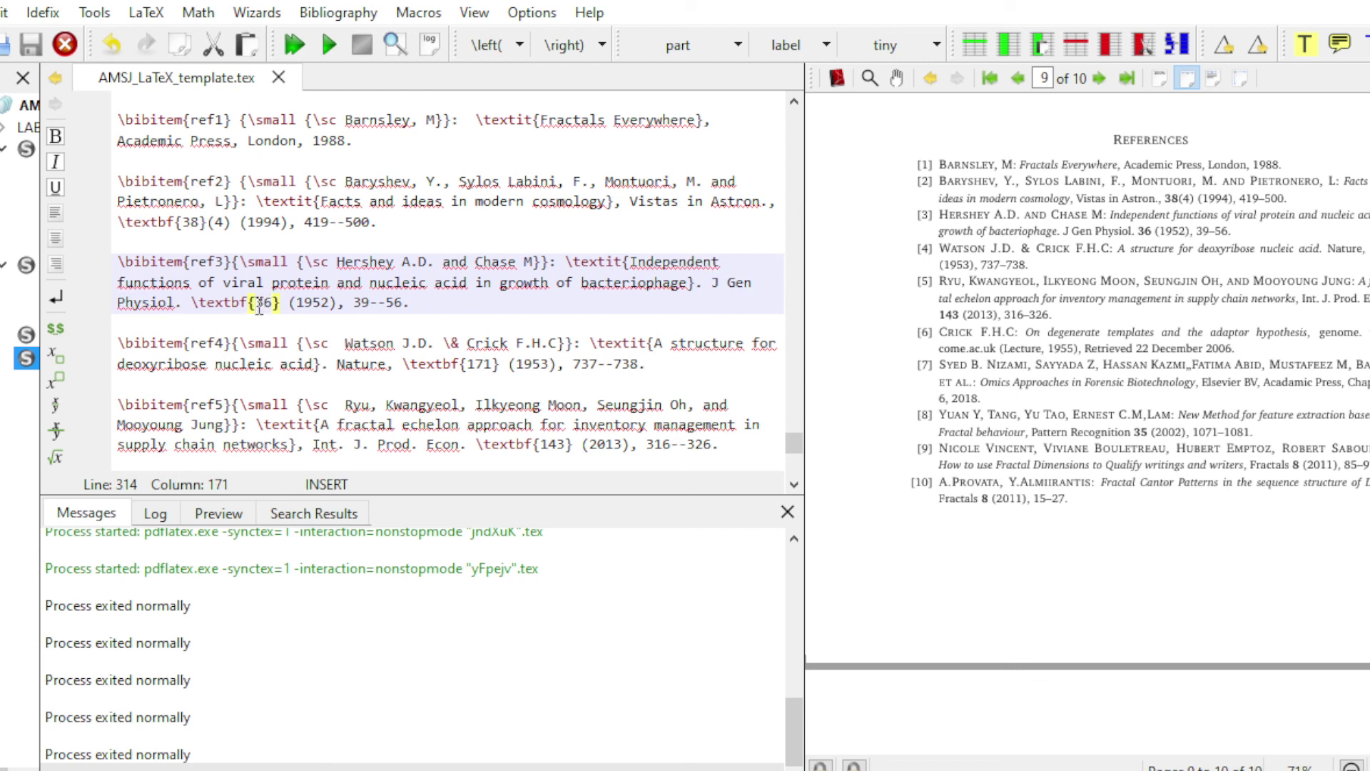
drag(259, 303, 272, 303)
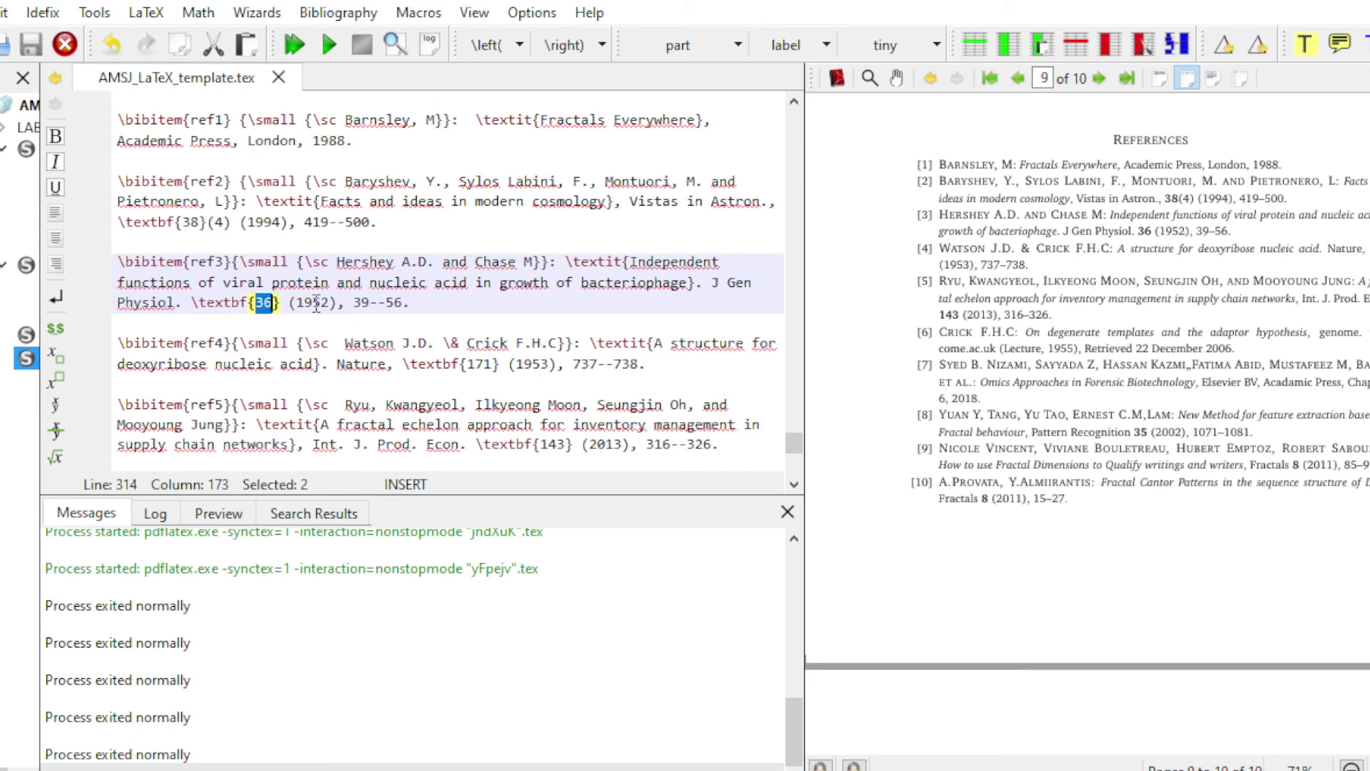
drag(306, 303, 402, 303)
Go past the remaining bibliography entries to the end of the source and highlight the \end{document} command
scroll(423, 335, down, 3)
scroll(424, 336, down, 5)
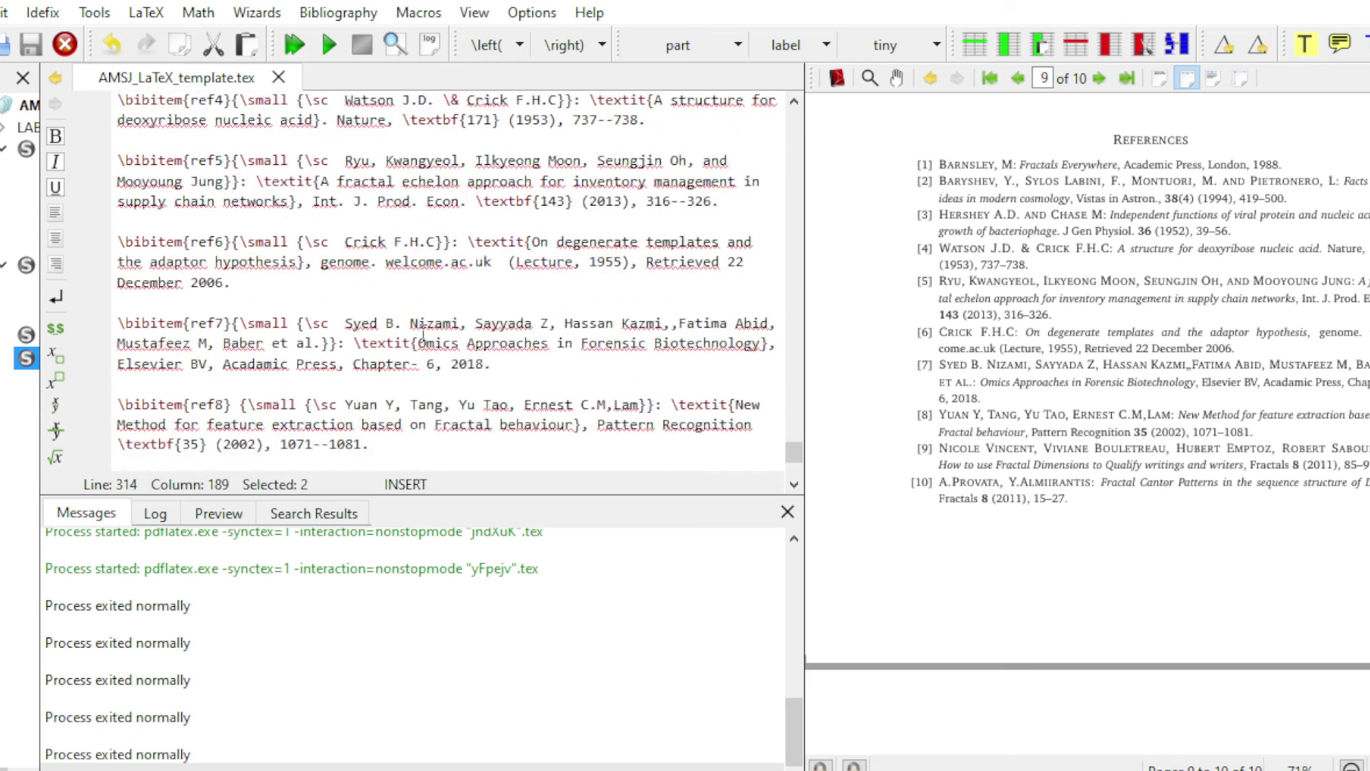
scroll(423, 335, down, 1)
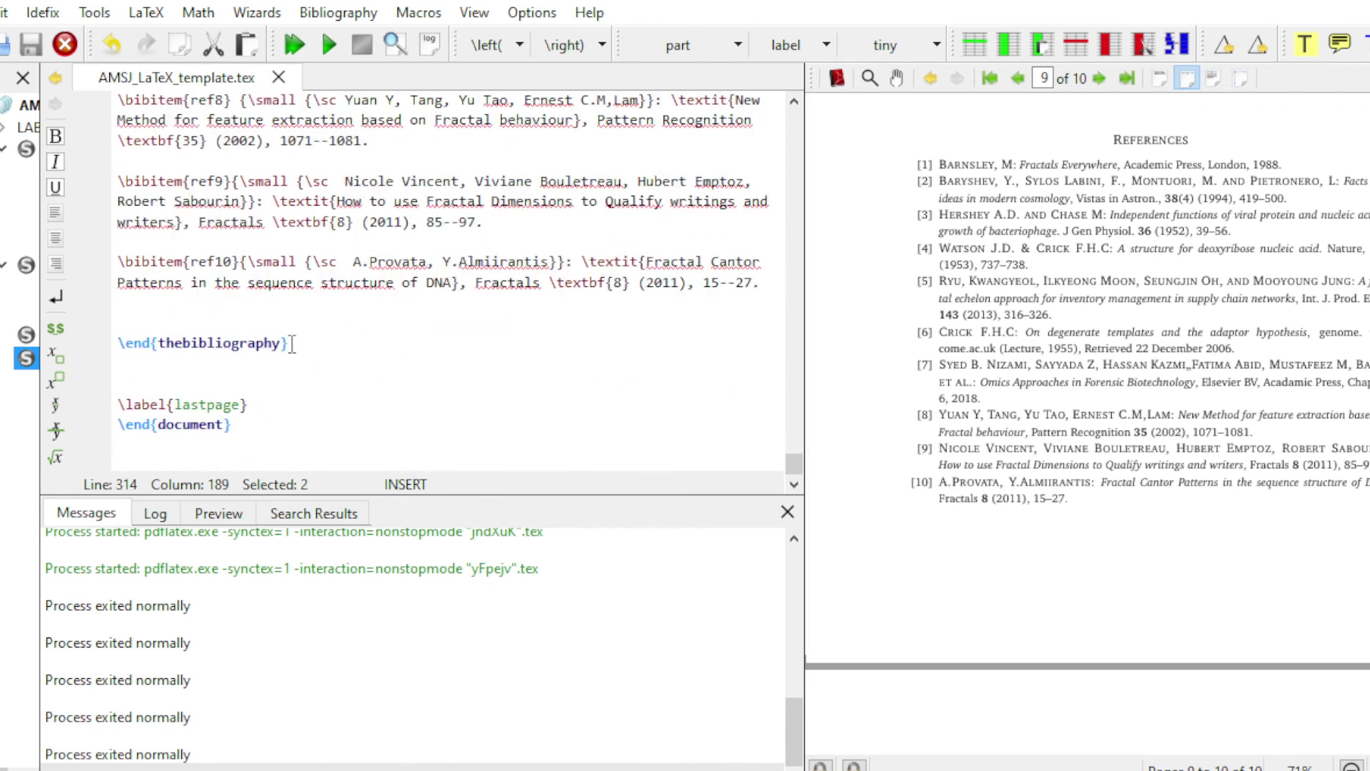
drag(119, 426, 224, 427)
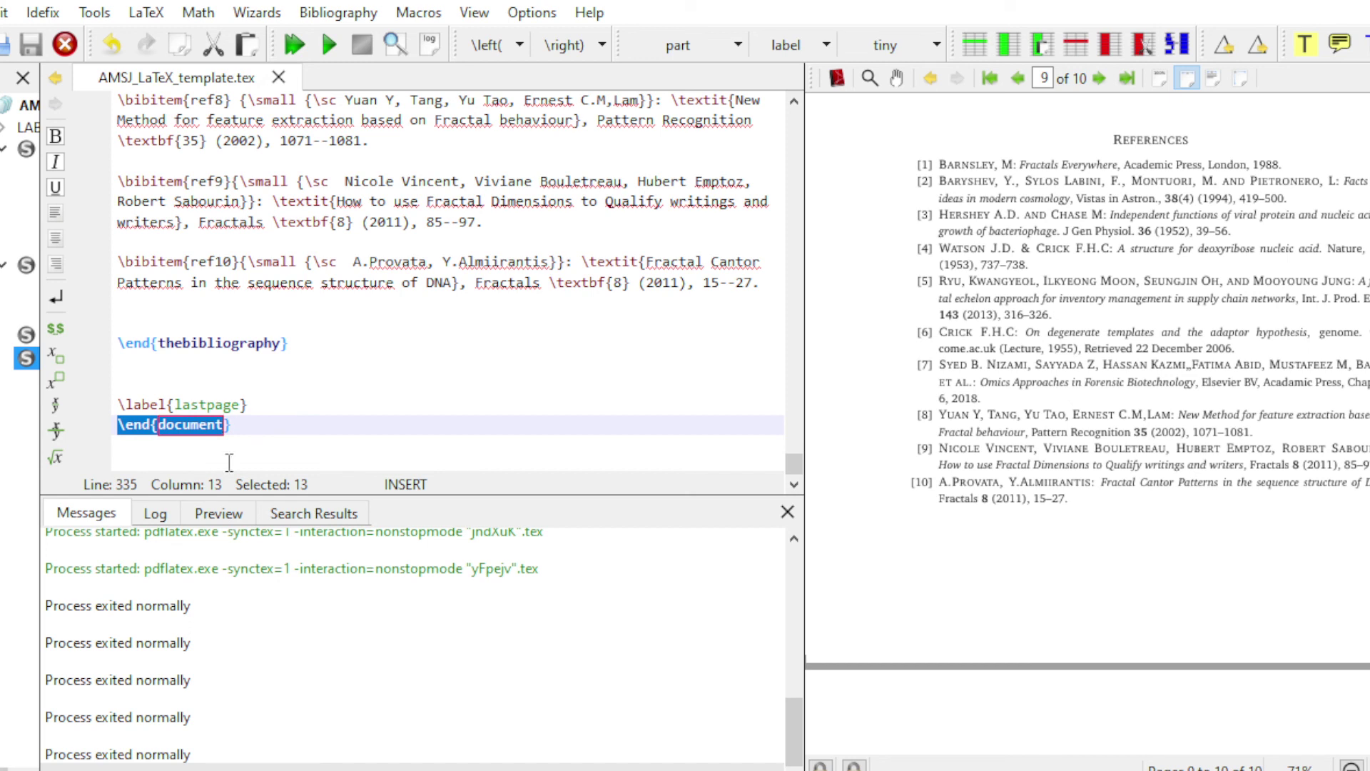